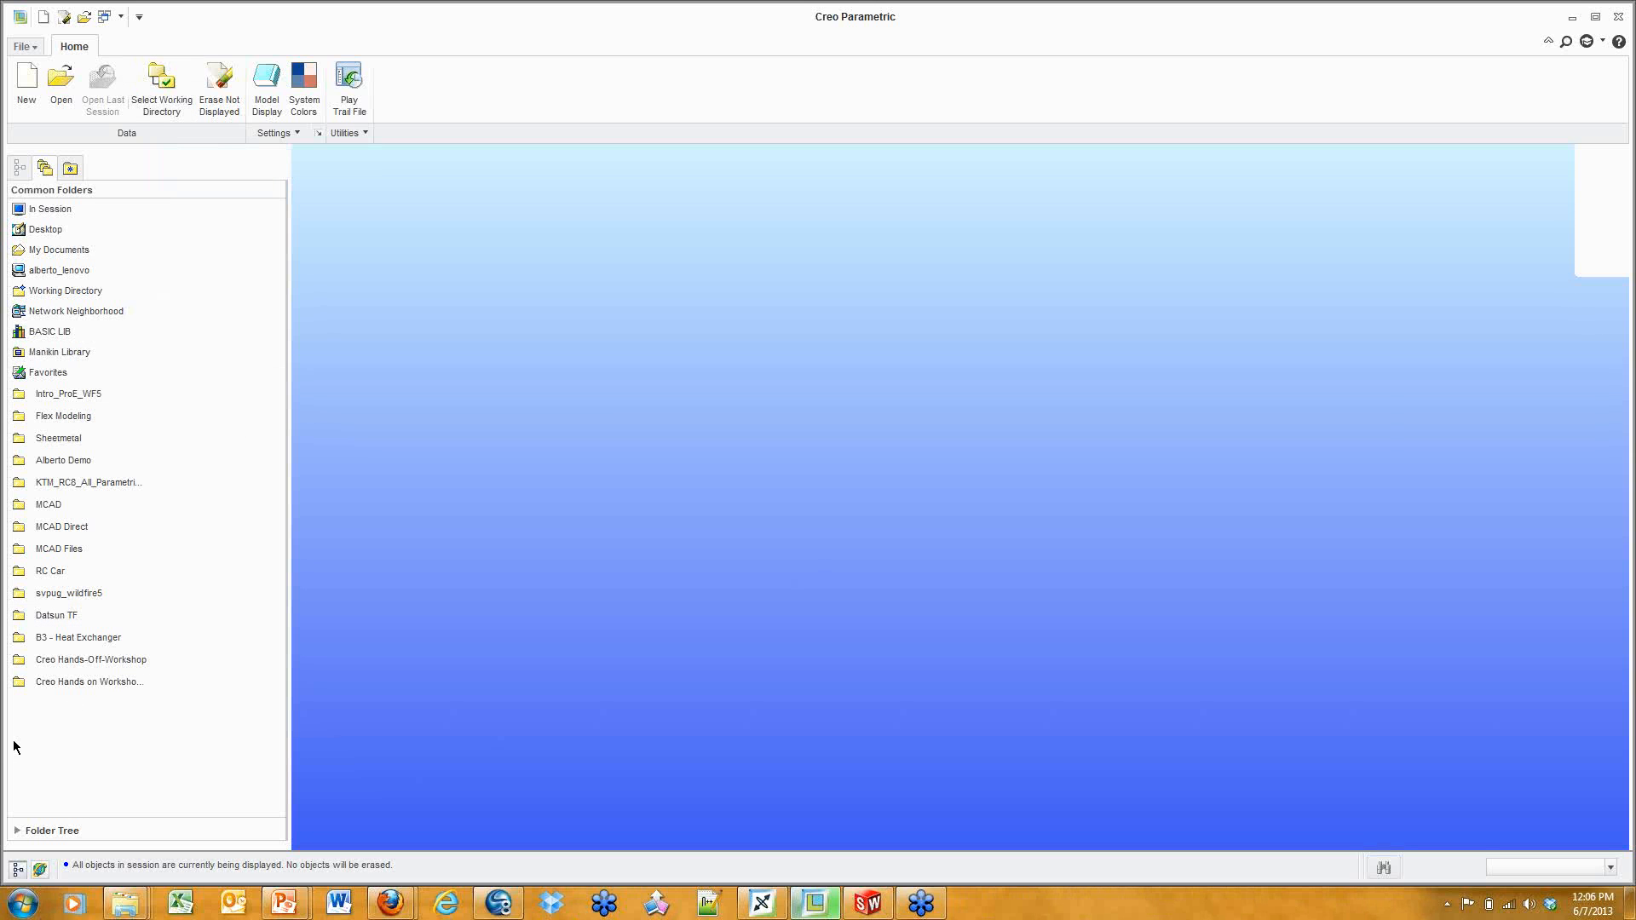
# Import 6910103_YOKE_01.SLDPRT from the Alberto Demo Solidworks folder as a part, with automatic import type and ATB disabled.
pyautogui.click(81, 667)
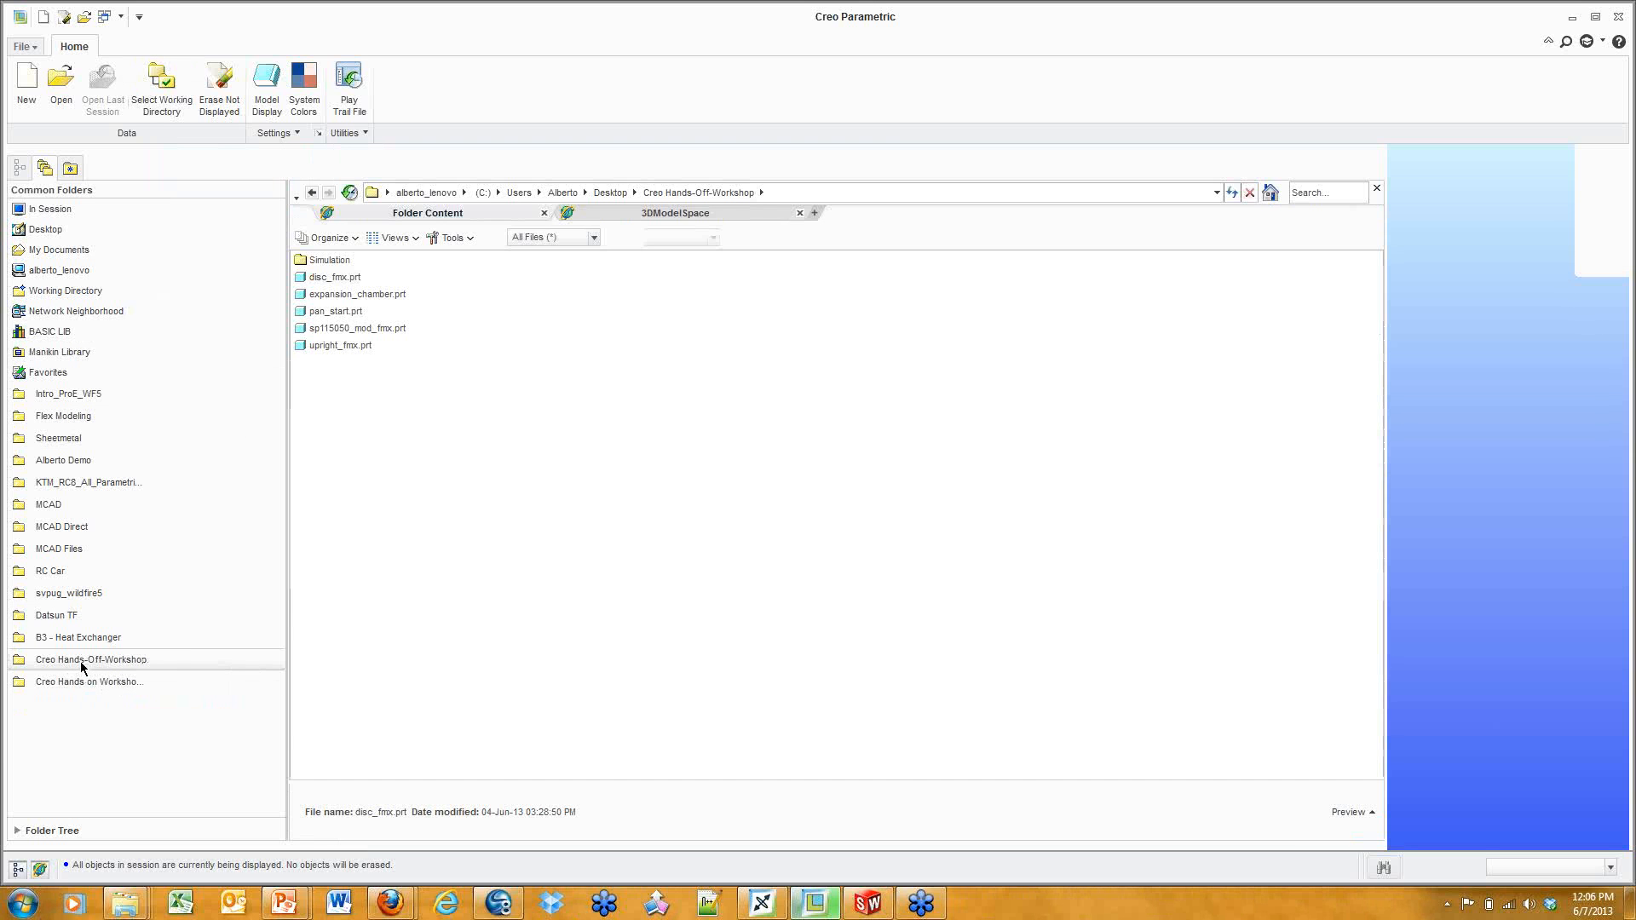
pyautogui.click(62, 465)
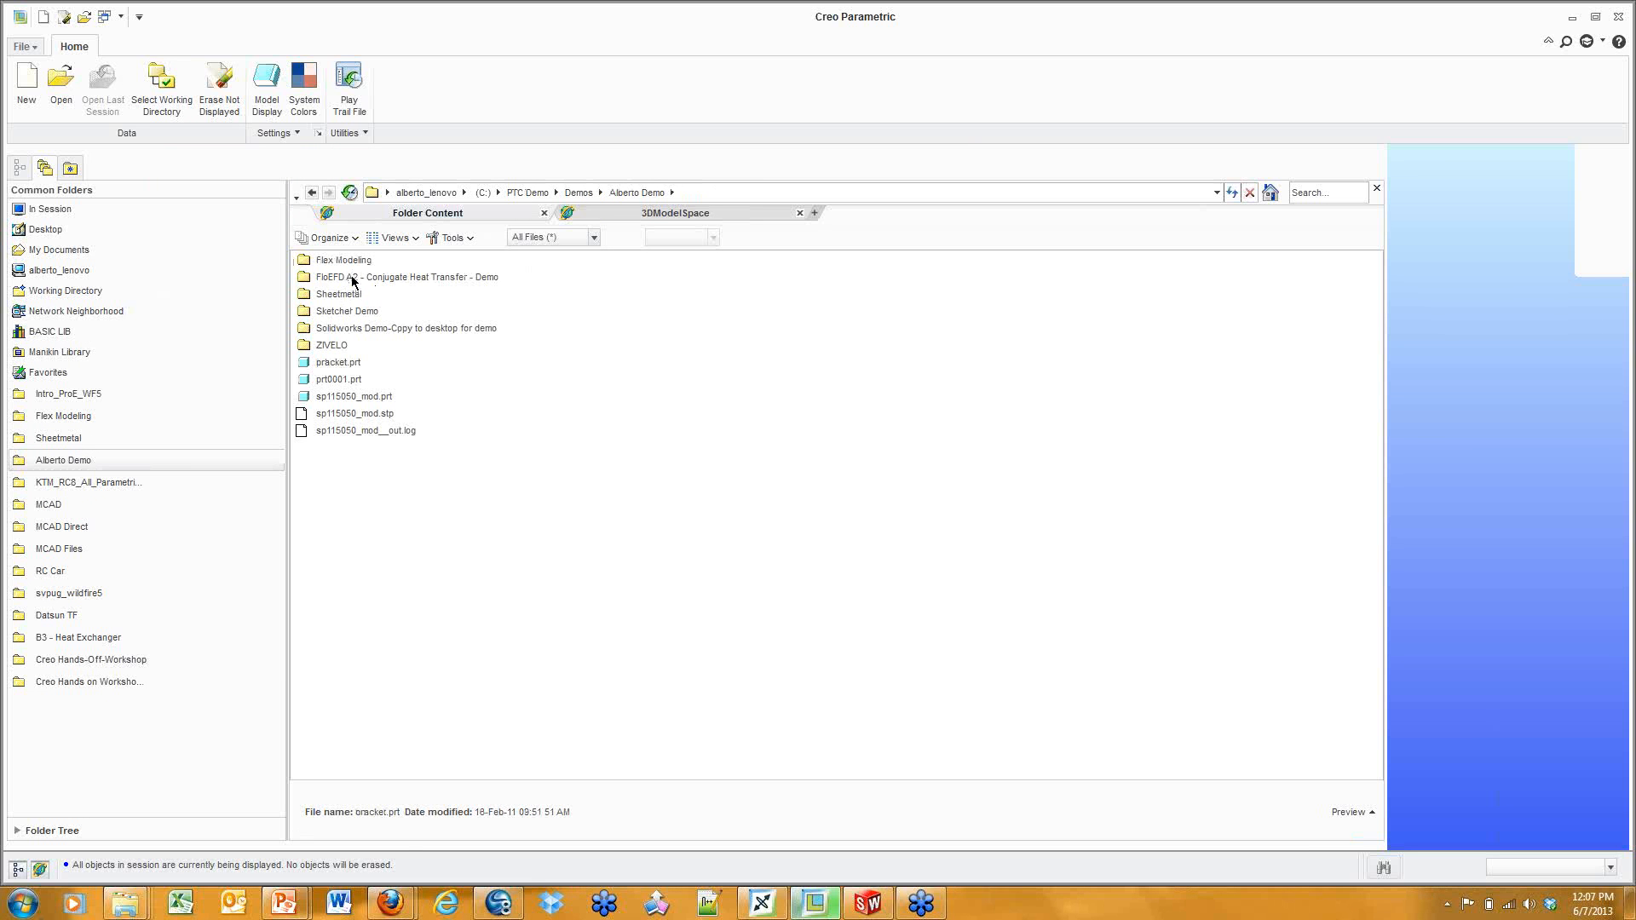
pyautogui.doubleClick(345, 329)
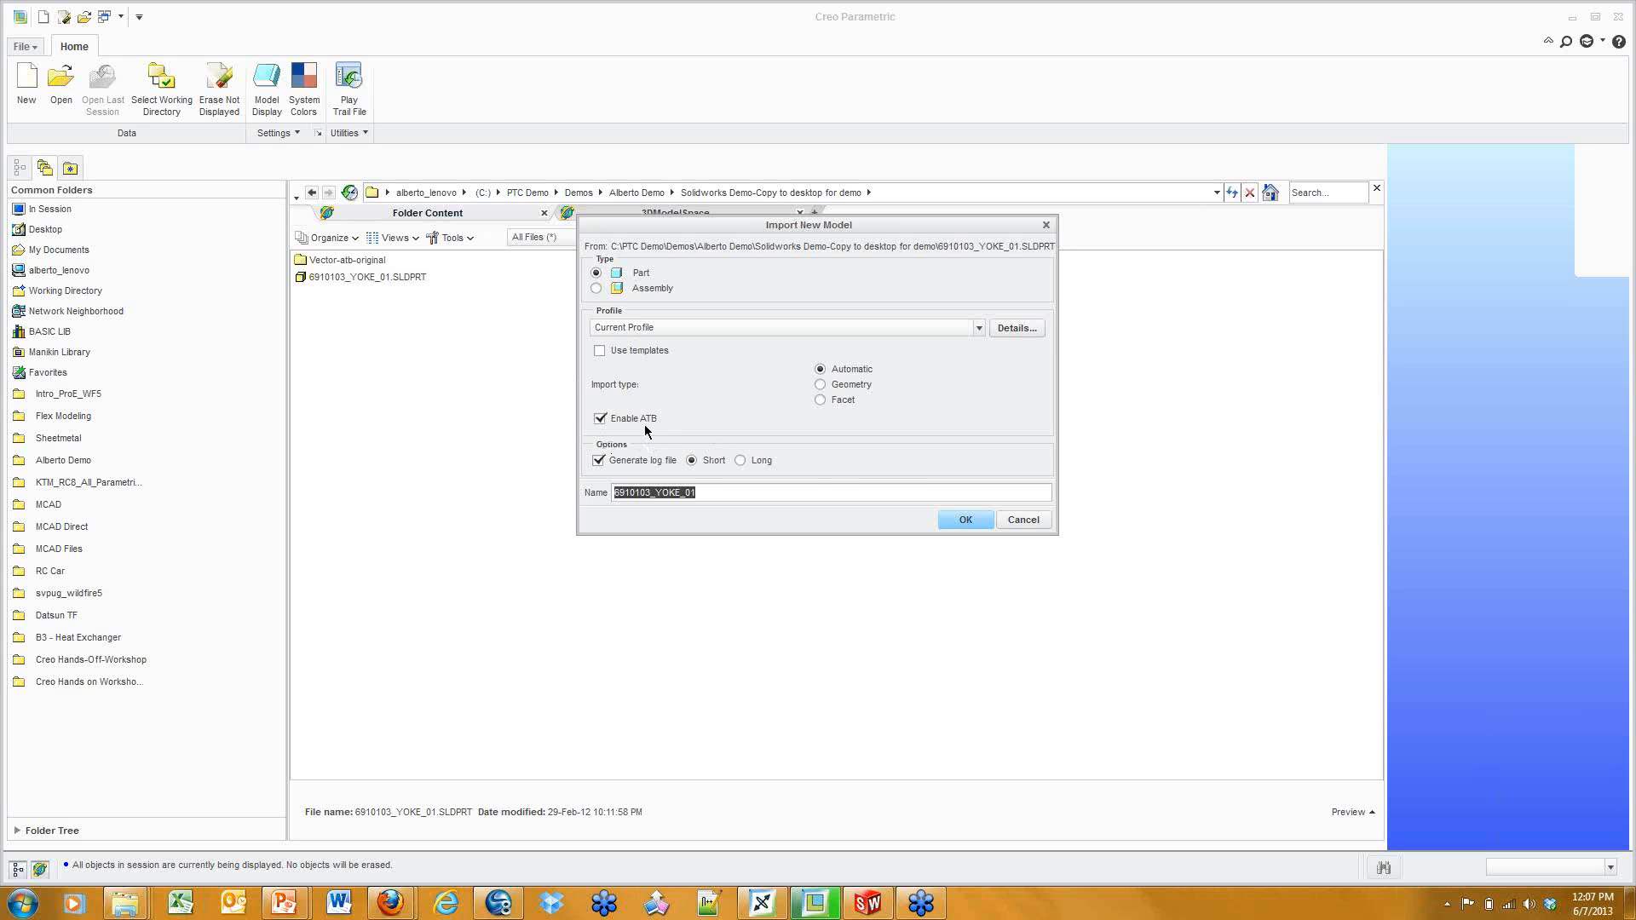
pyautogui.click(600, 418)
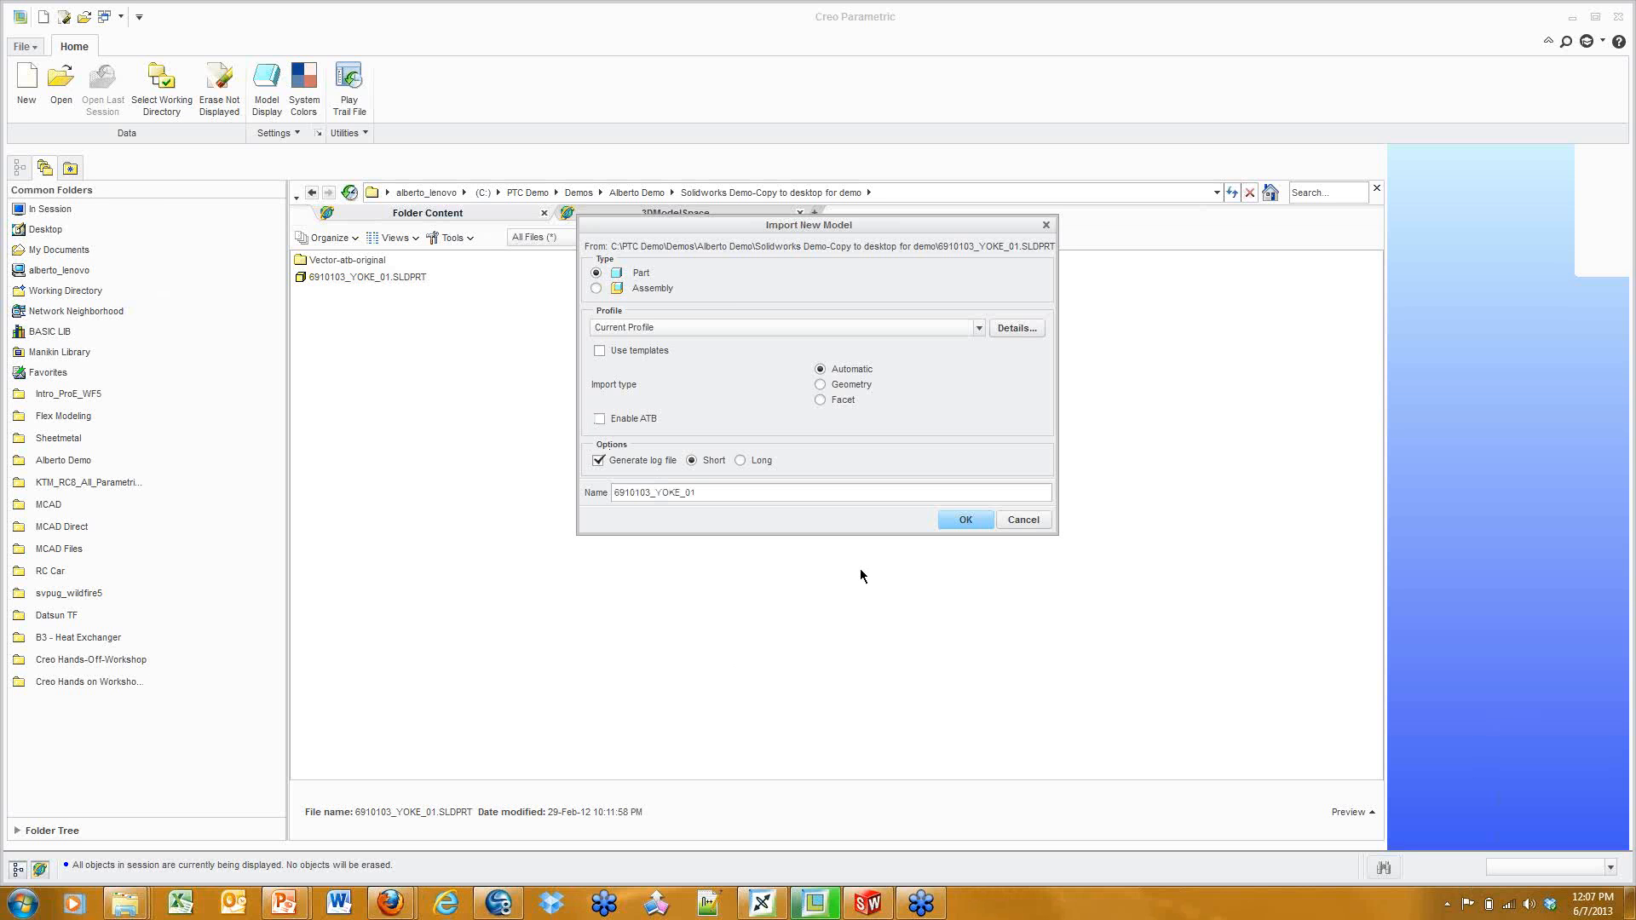
pyautogui.click(965, 520)
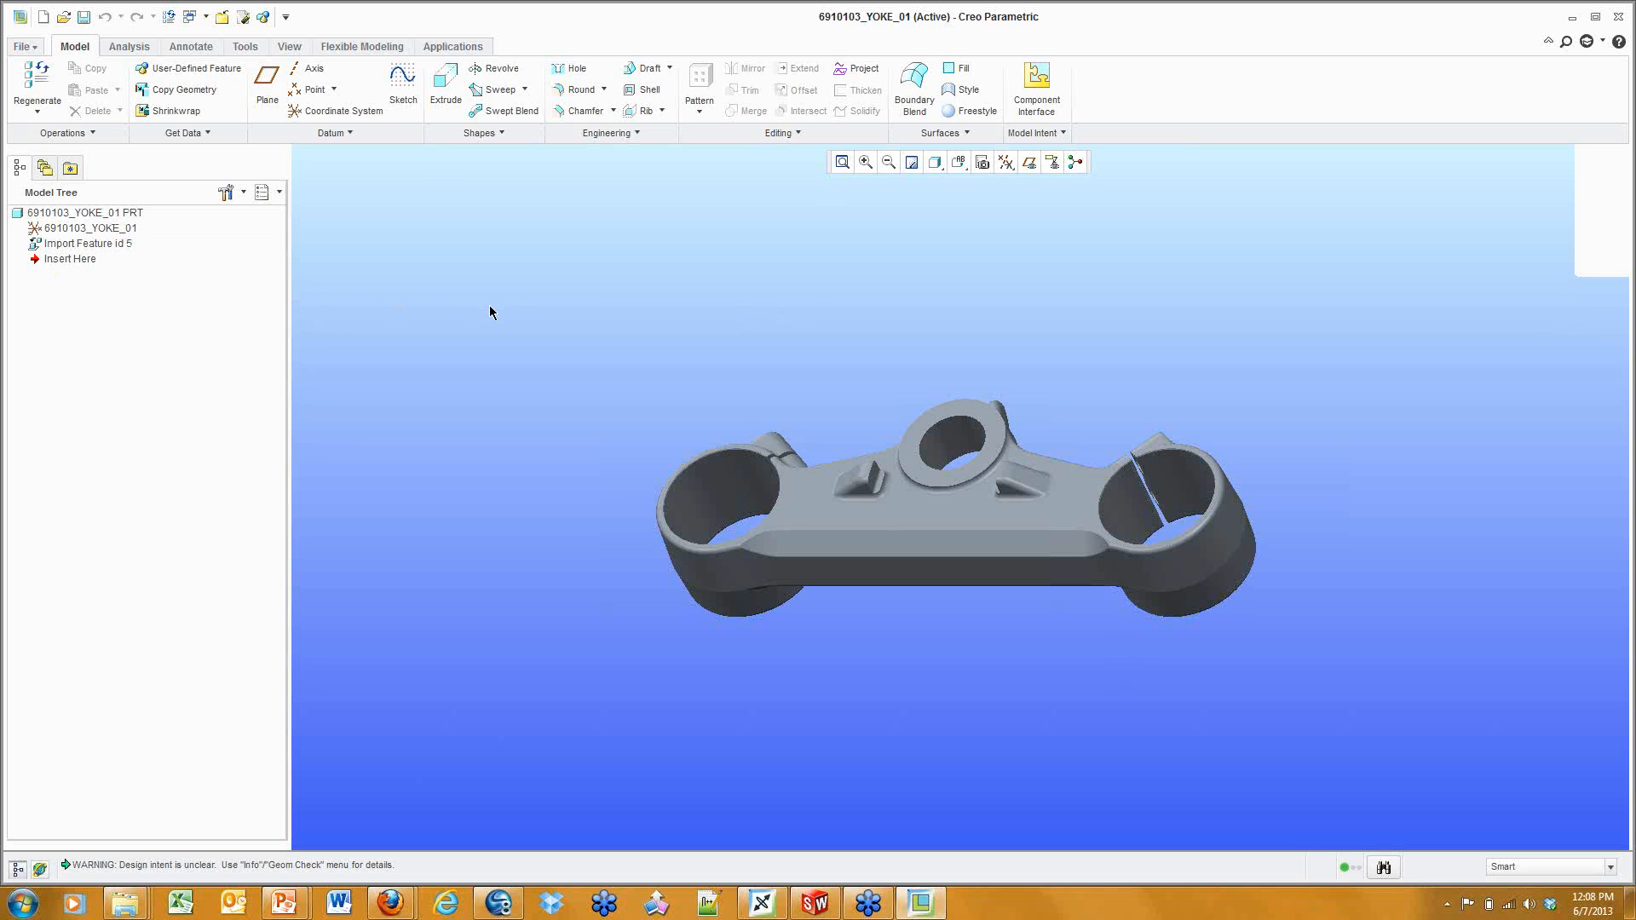
pyautogui.moveTo(862, 426)
pyautogui.mouseDown(button='middle')
pyautogui.moveTo(929, 395)
pyautogui.moveTo(1075, 378)
pyautogui.moveTo(1140, 442)
pyautogui.moveTo(1112, 487)
pyautogui.moveTo(1257, 505)
pyautogui.moveTo(1263, 535)
pyautogui.mouseUp(button='middle')
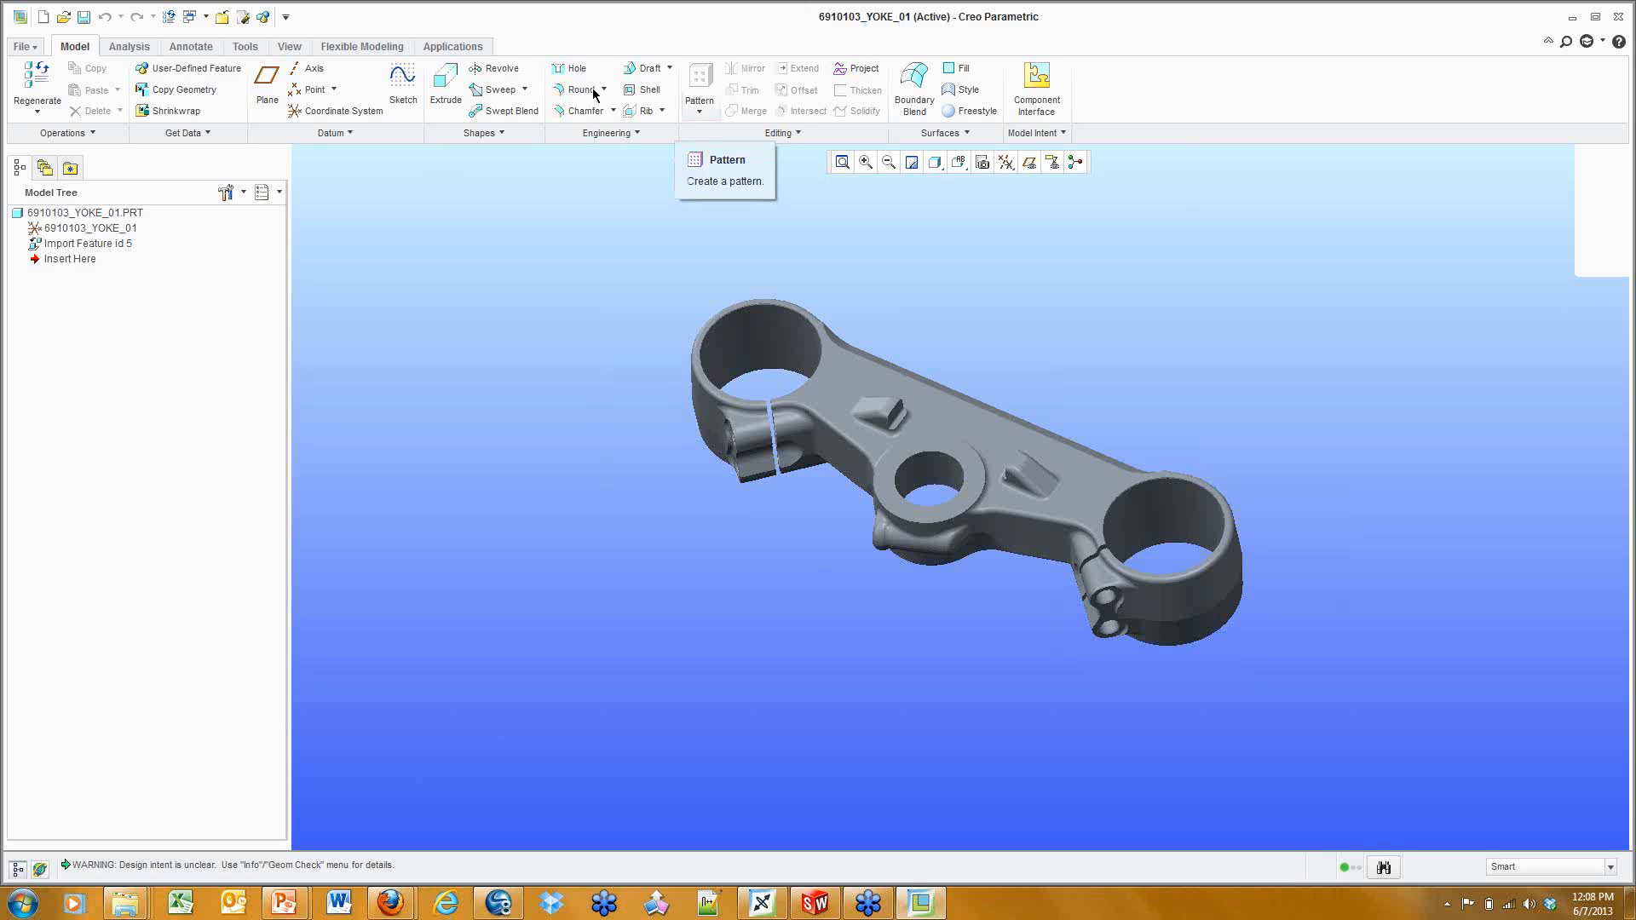
# Open the Configuration Editor in the Creo Parametric options.
pyautogui.click(23, 46)
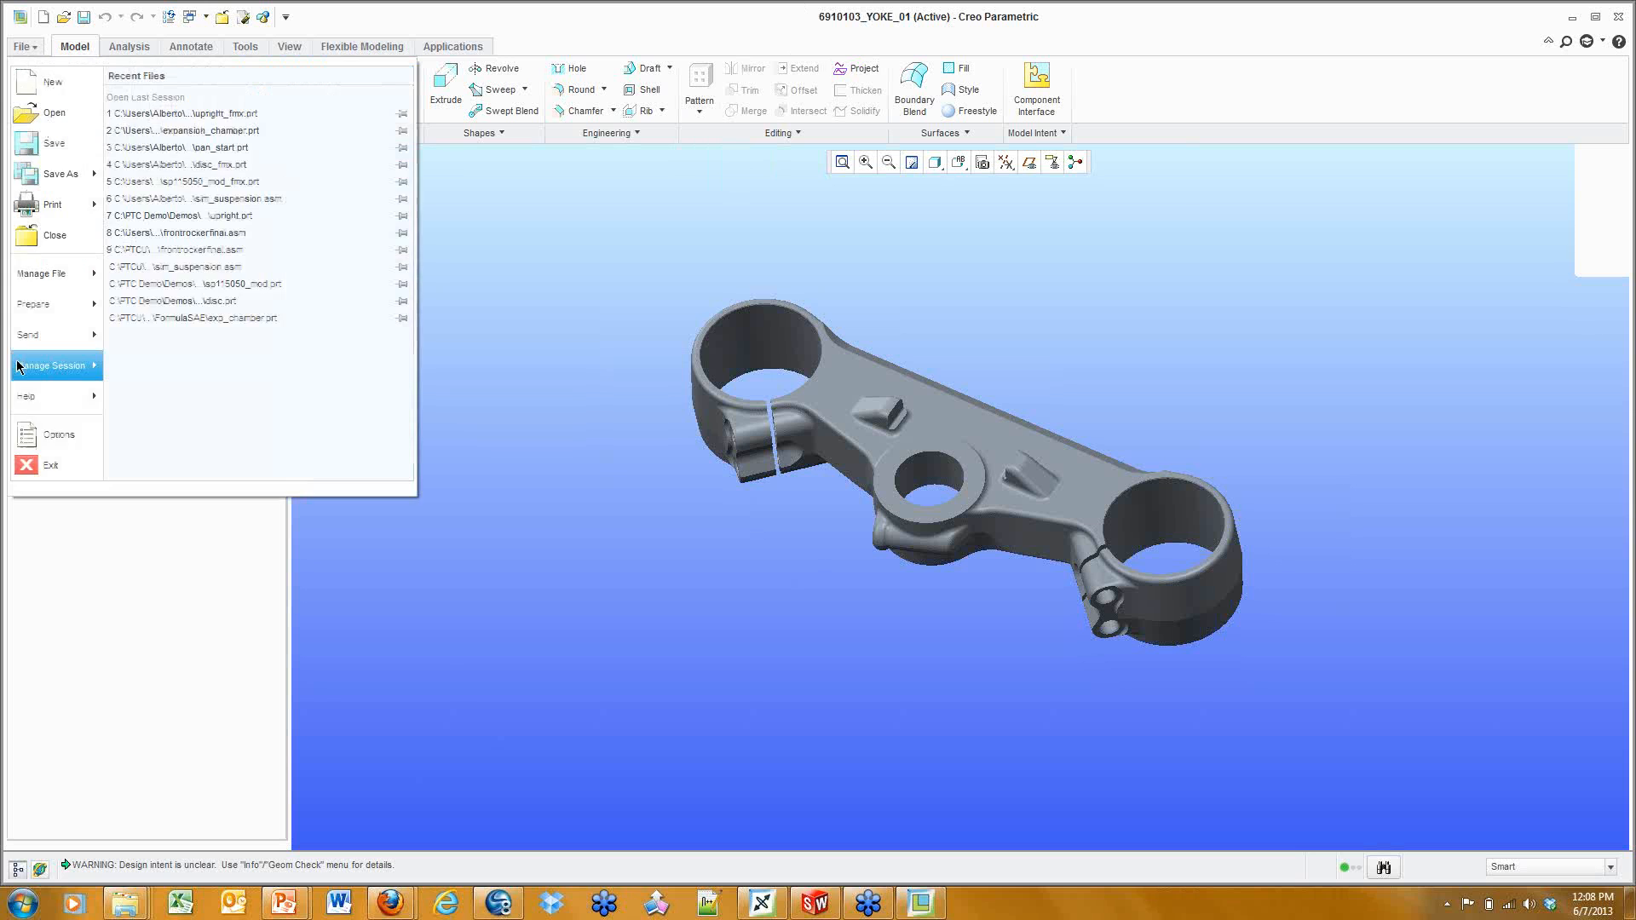
pyautogui.click(59, 428)
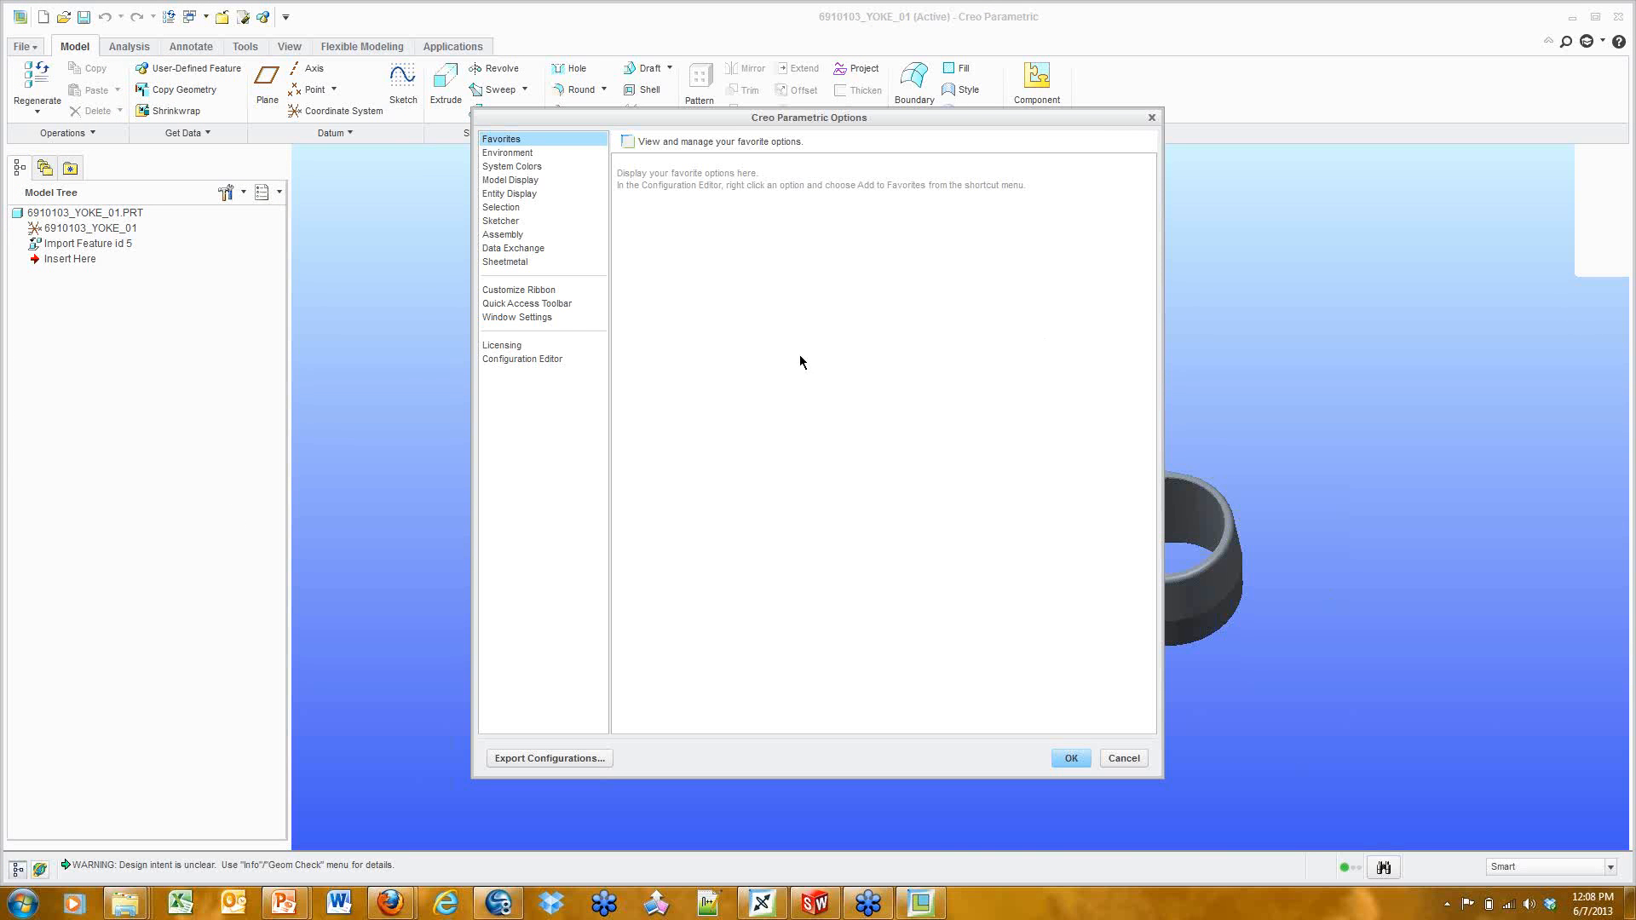
pyautogui.click(21, 48)
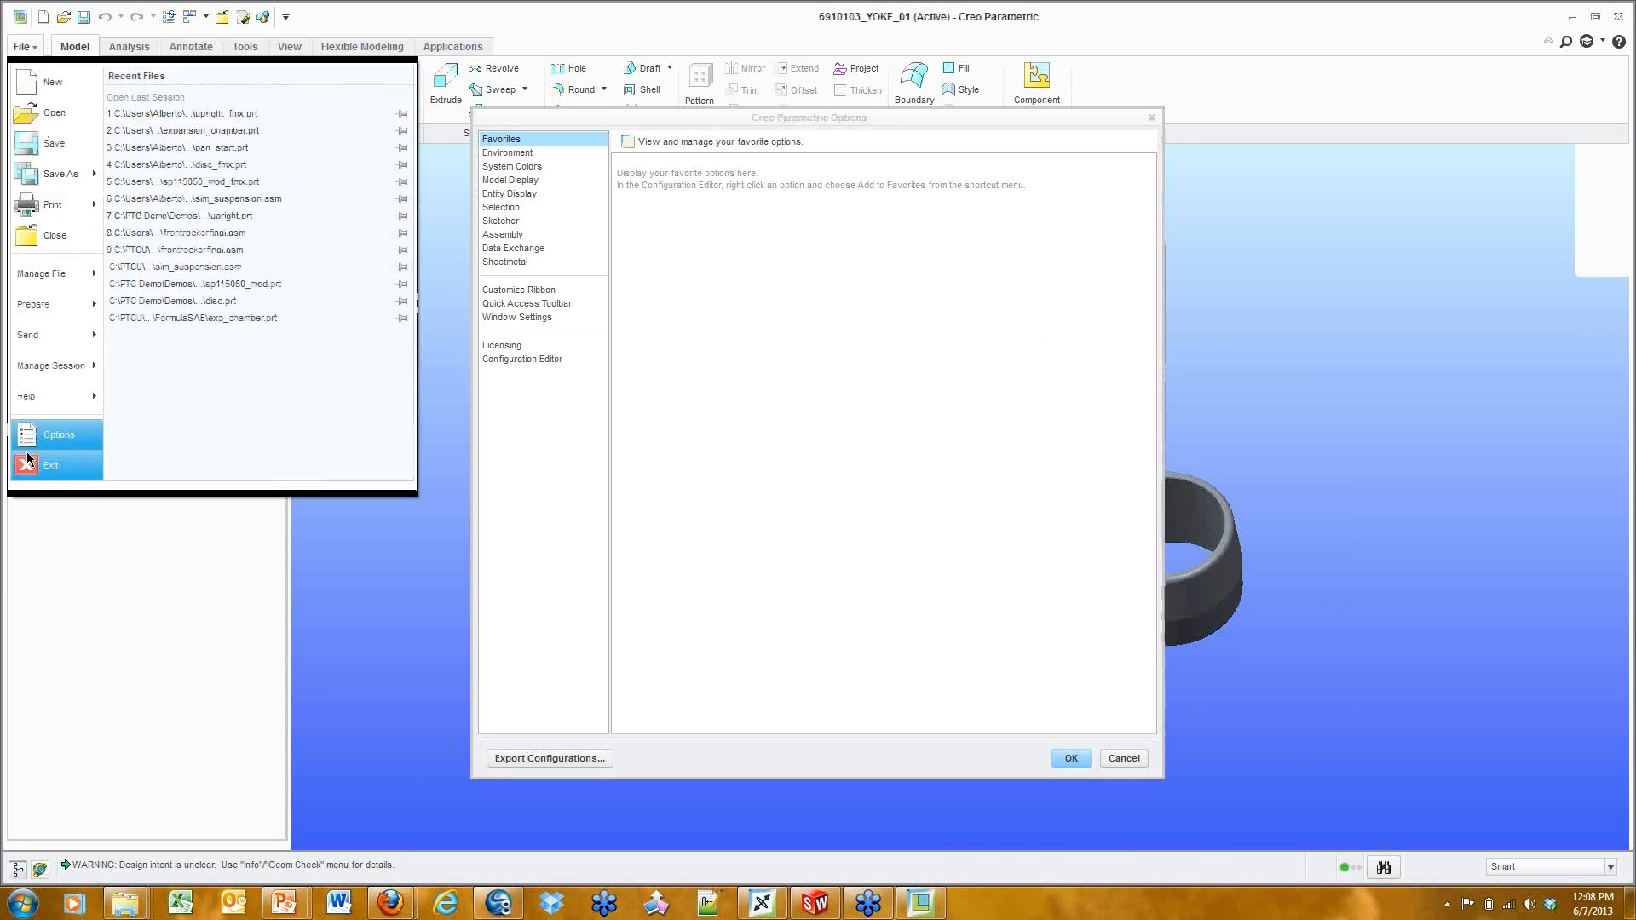
pyautogui.click(825, 30)
pyautogui.click(816, 126)
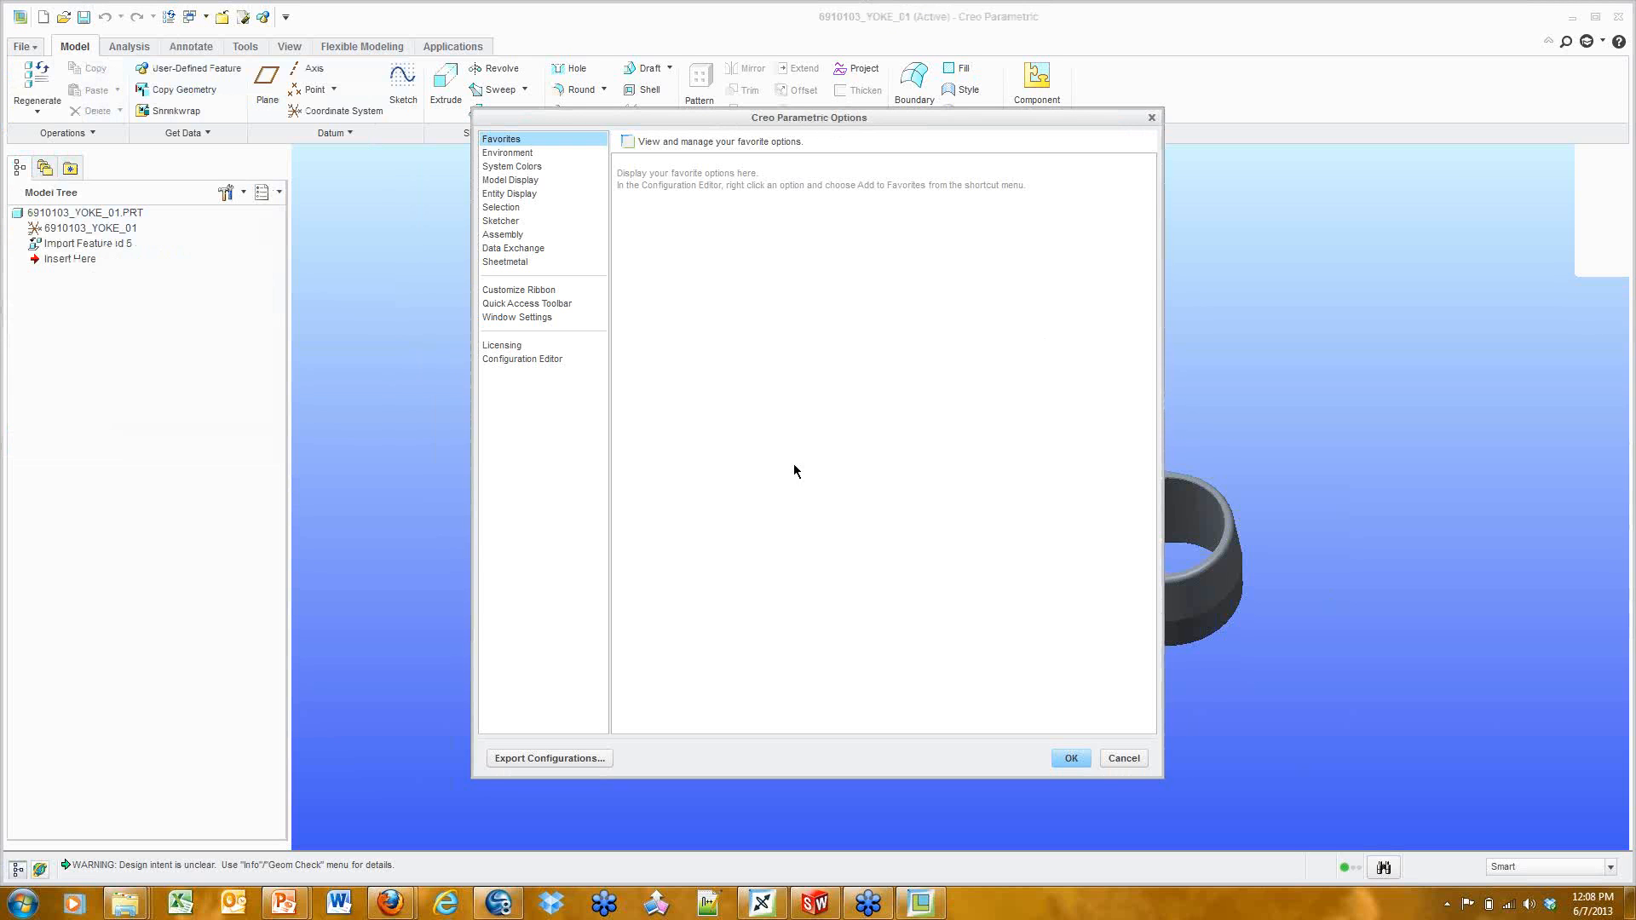
pyautogui.click(562, 360)
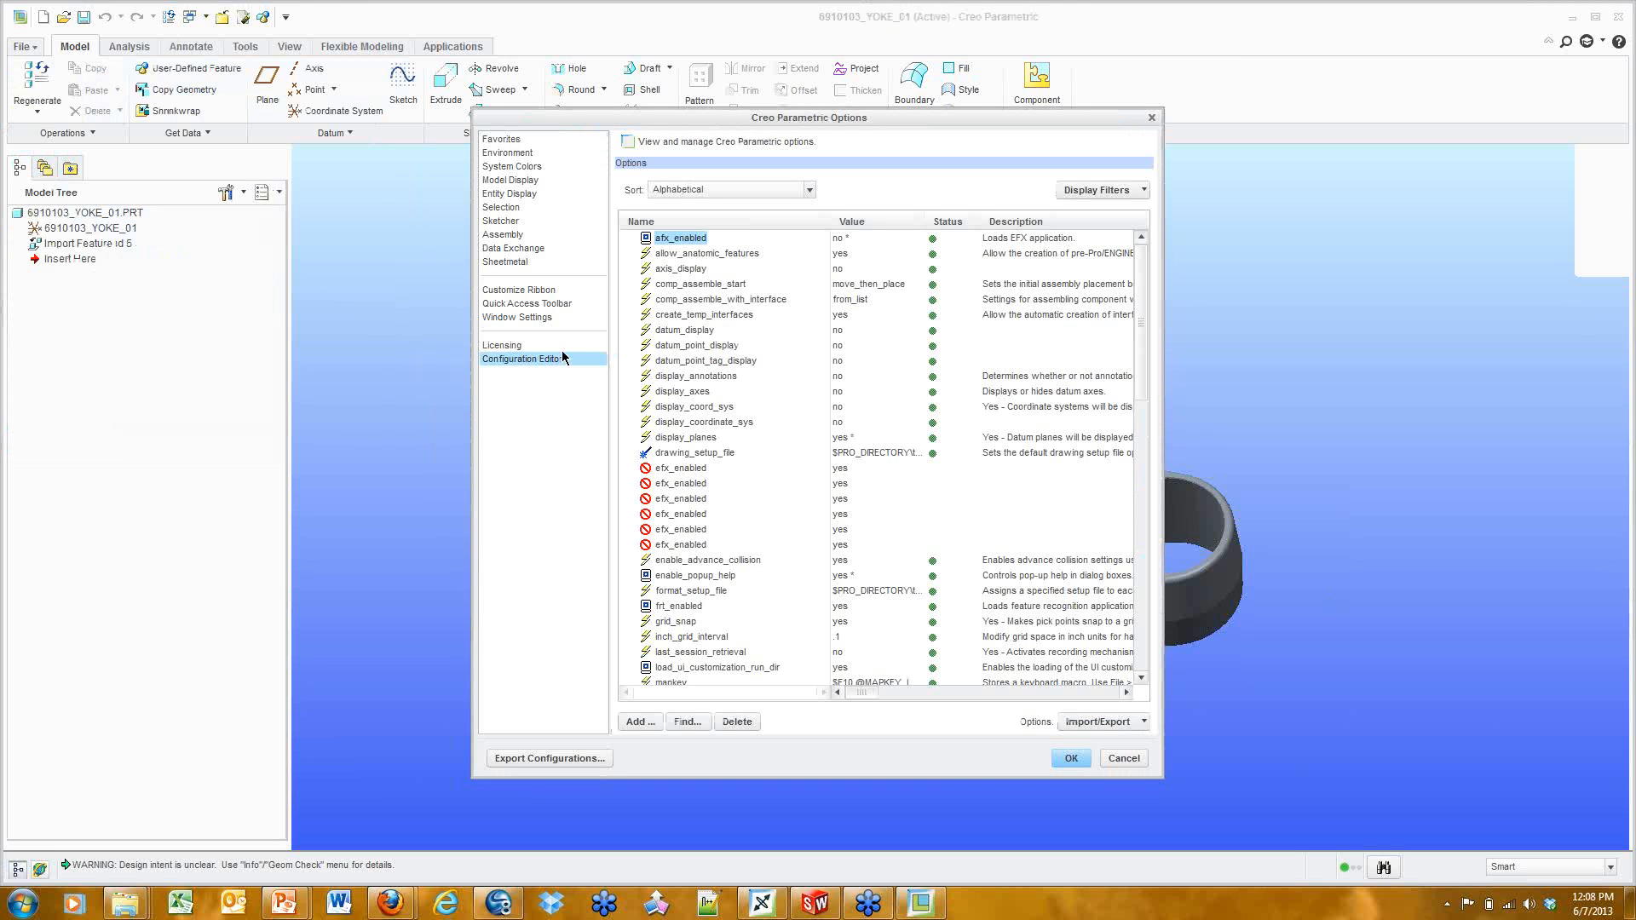
pyautogui.click(639, 721)
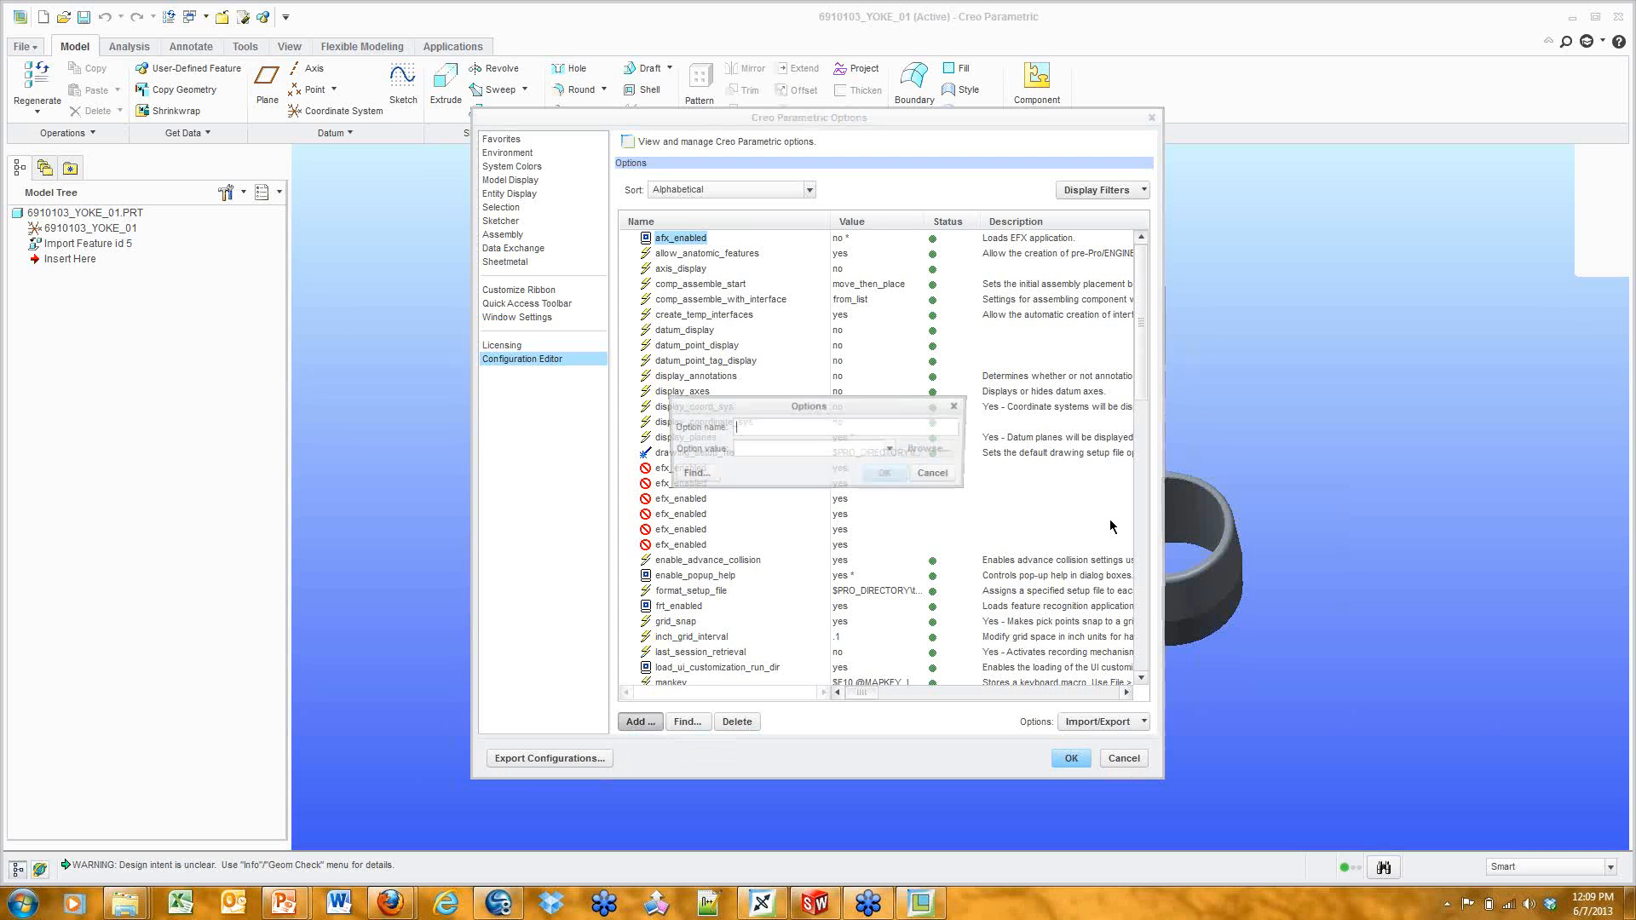
pyautogui.write('frt_enabled')
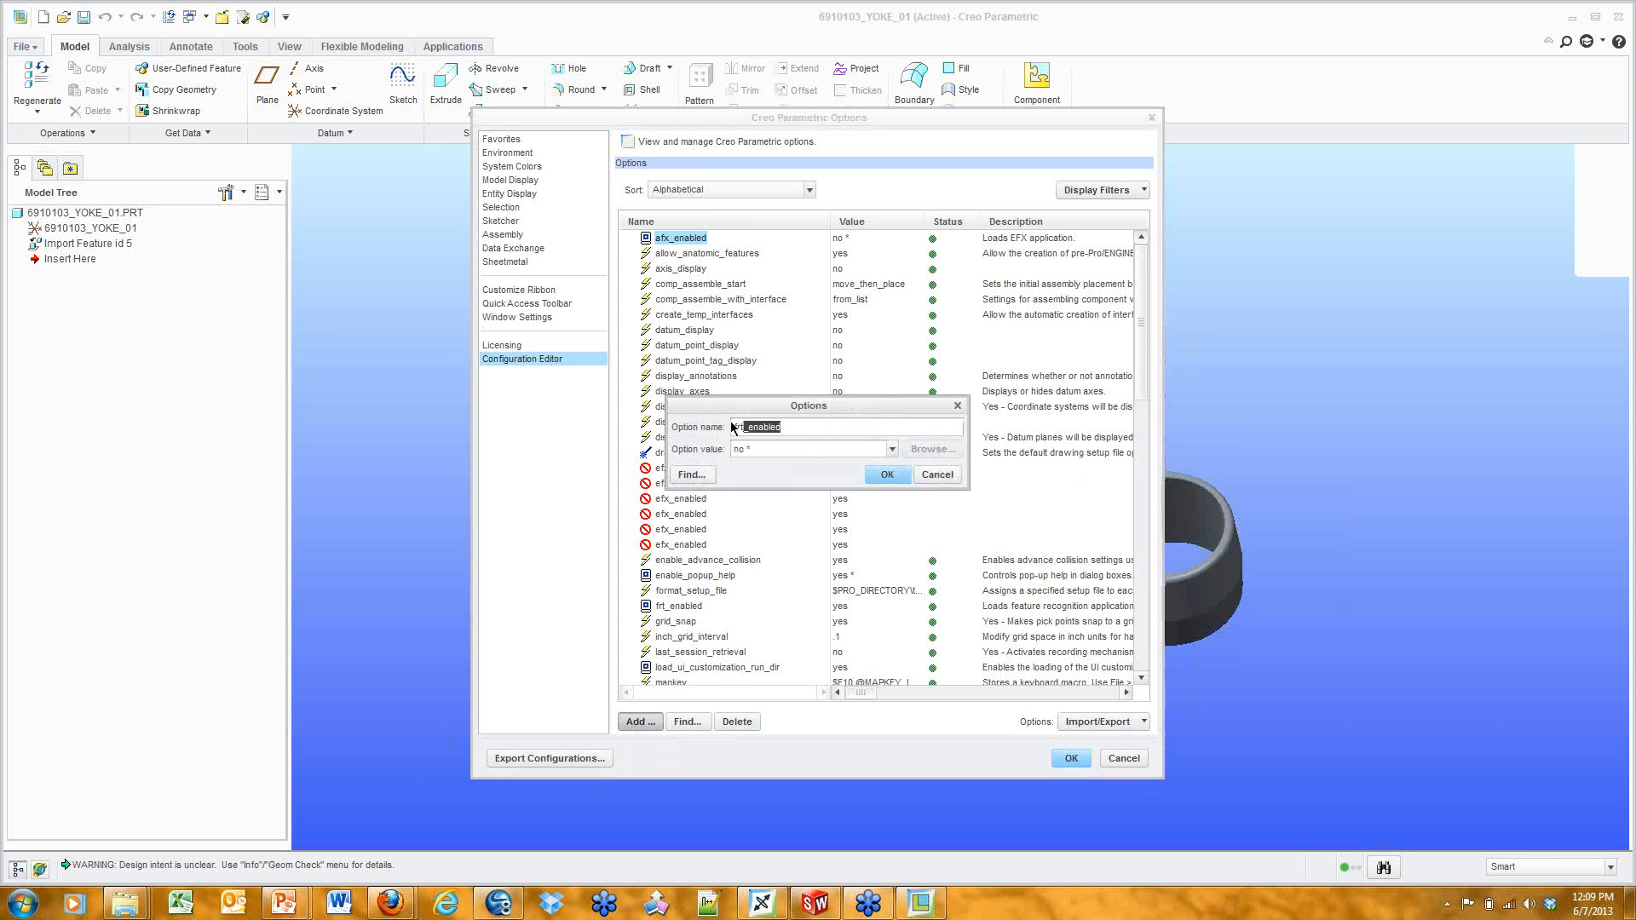
pyautogui.click(803, 426)
pyautogui.click(892, 449)
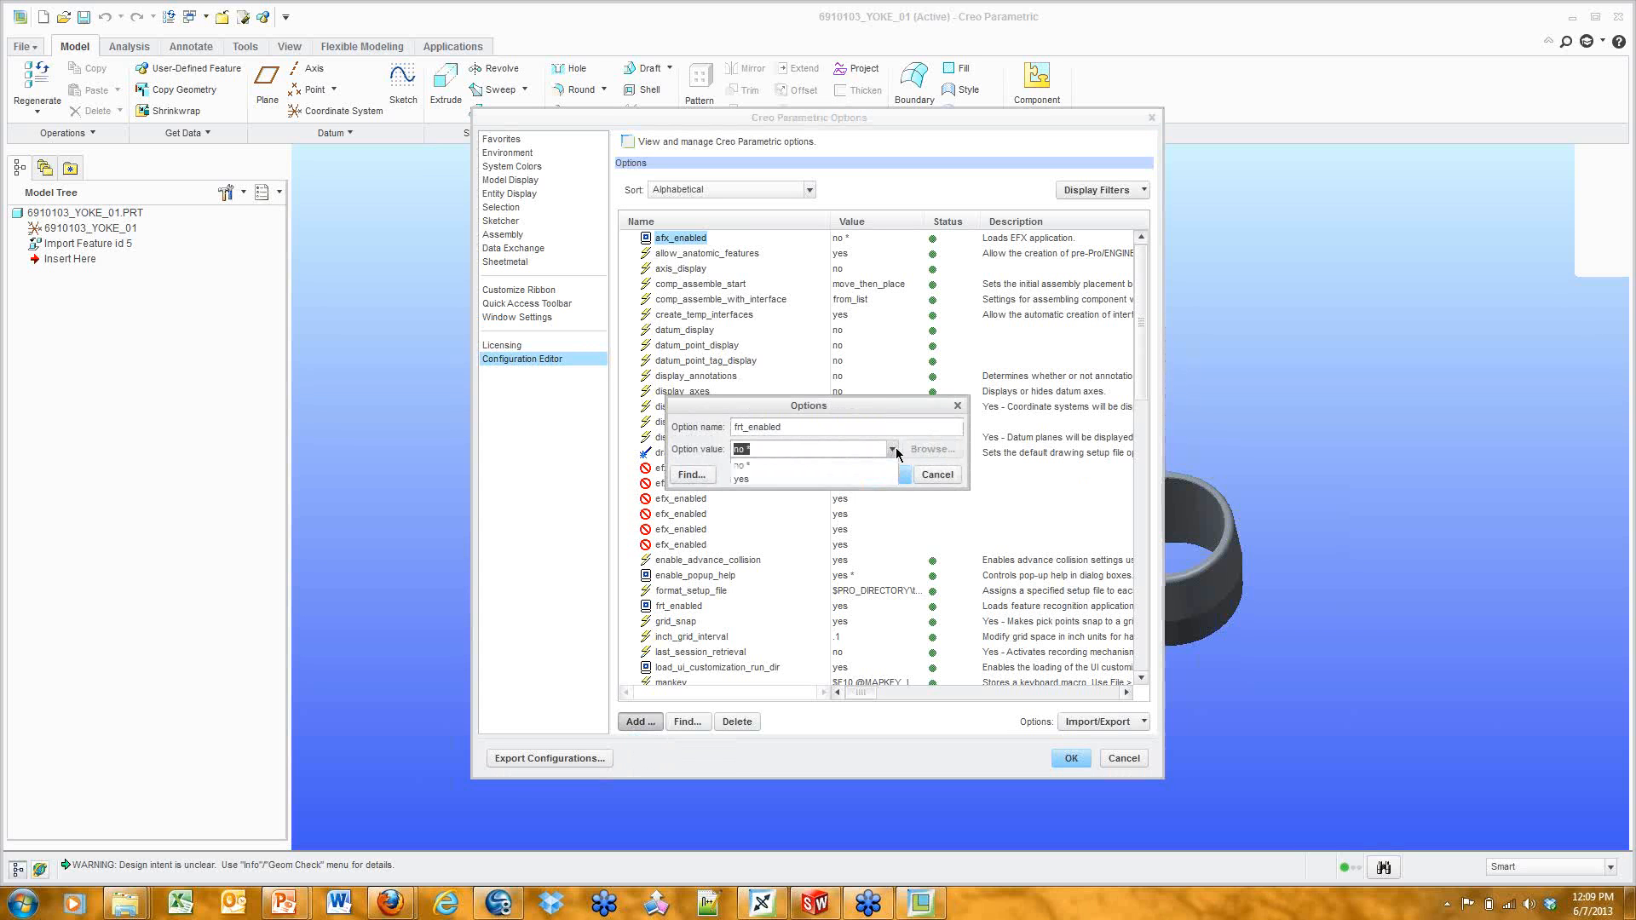
pyautogui.click(937, 440)
pyautogui.click(939, 473)
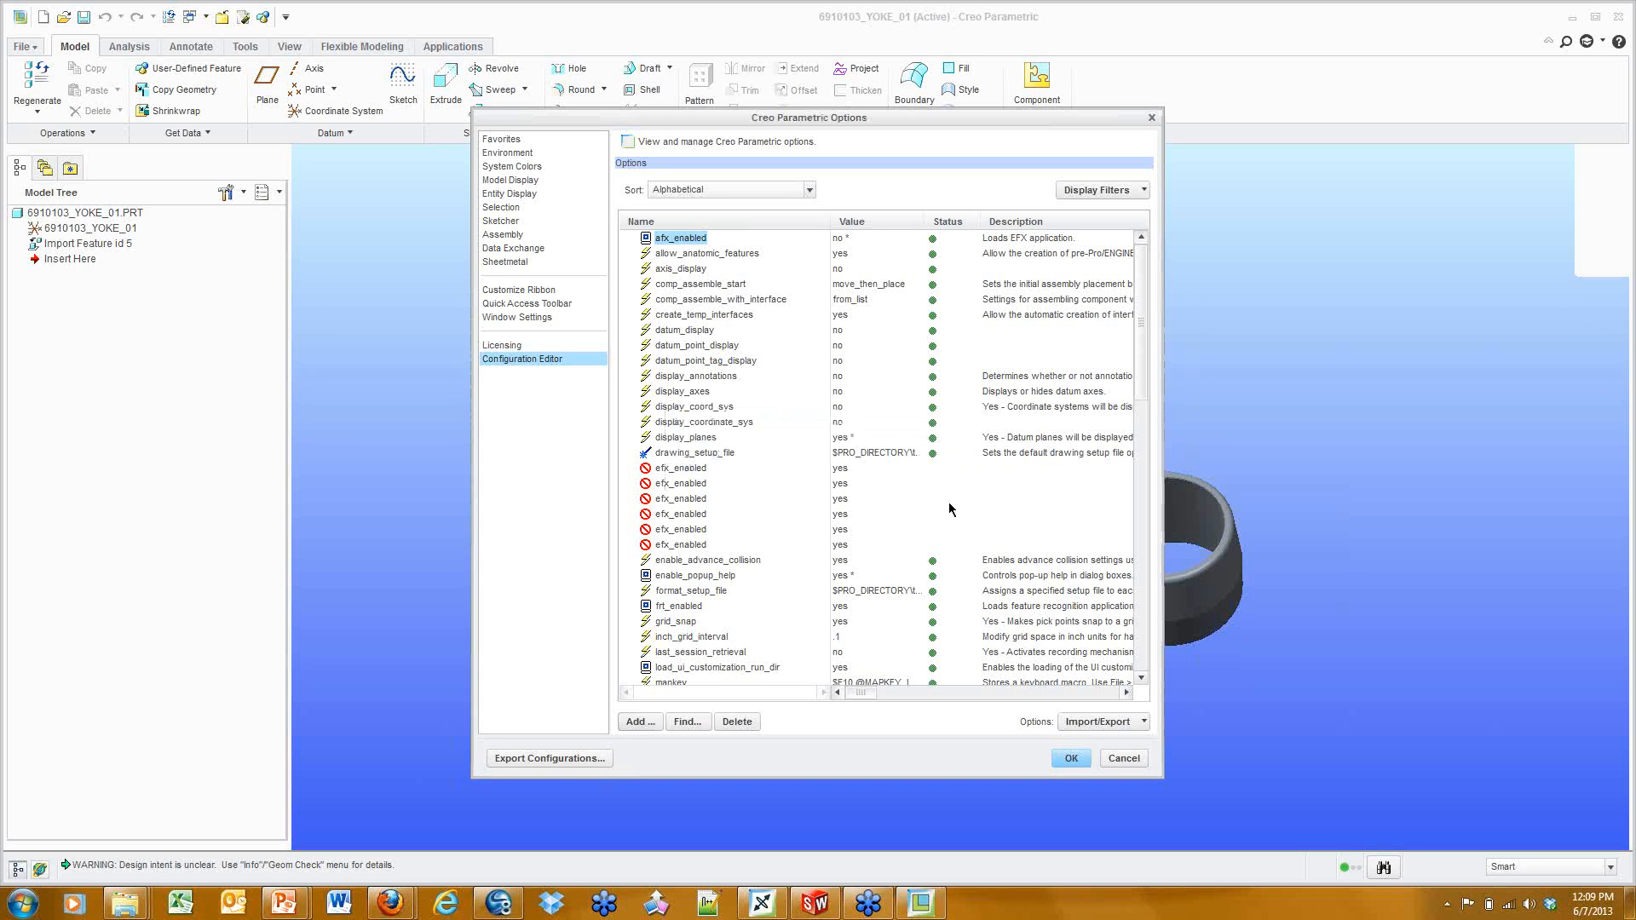
# Check the value and description of the frt_enabled option in the configuration list and close the options.
pyautogui.click(679, 606)
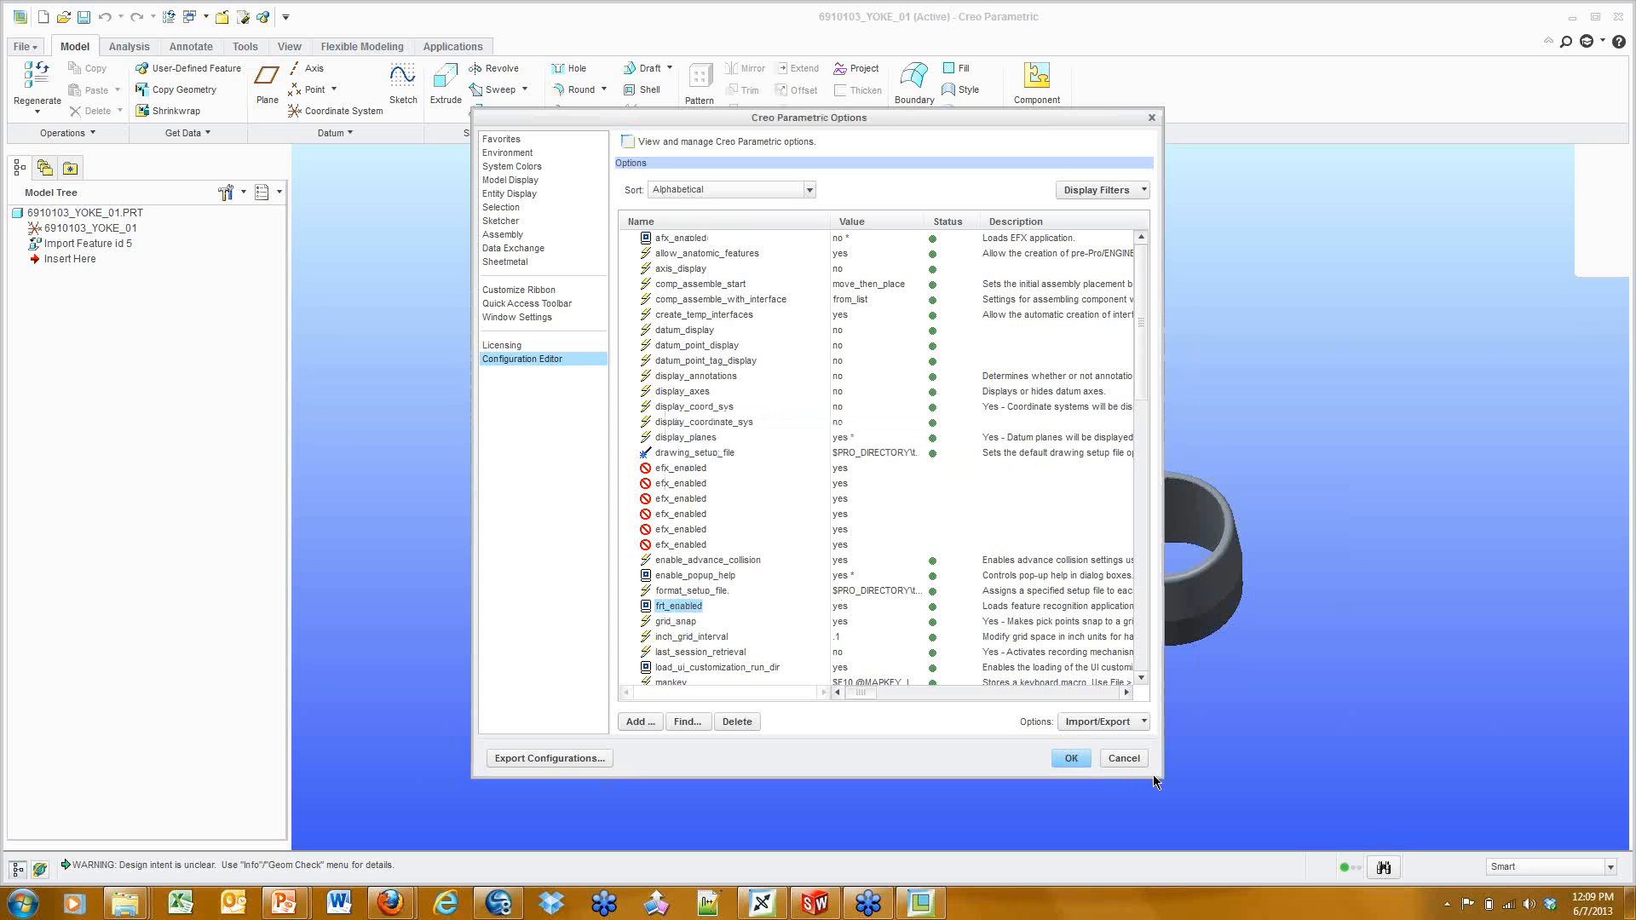
pyautogui.moveTo(1159, 780); pyautogui.dragTo(1503, 778)
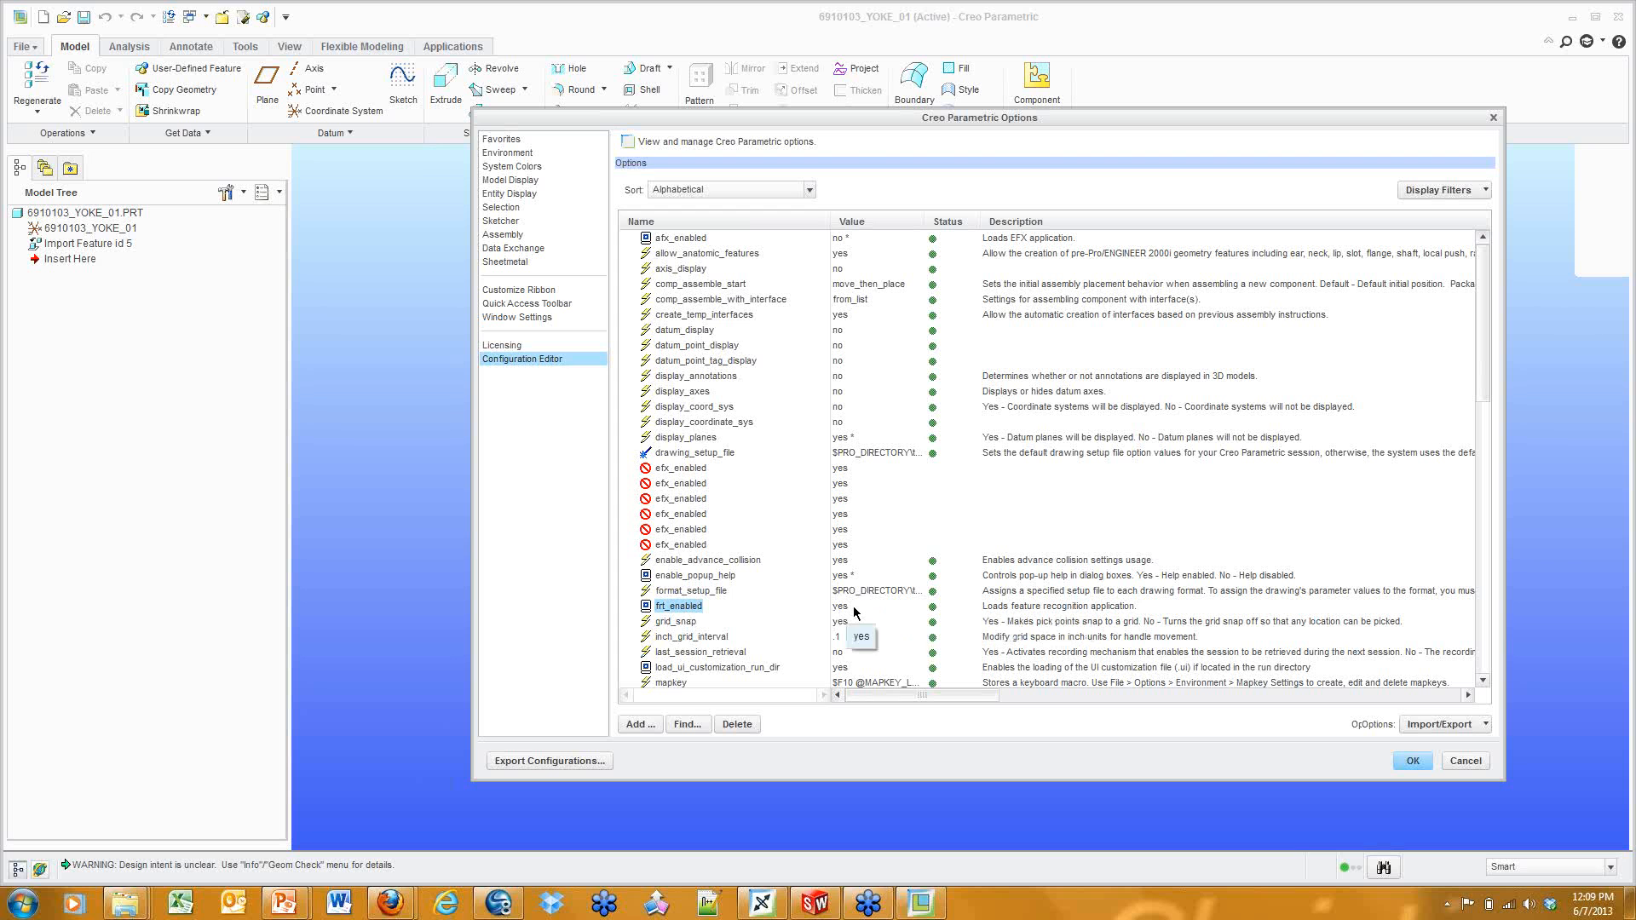
pyautogui.click(1412, 760)
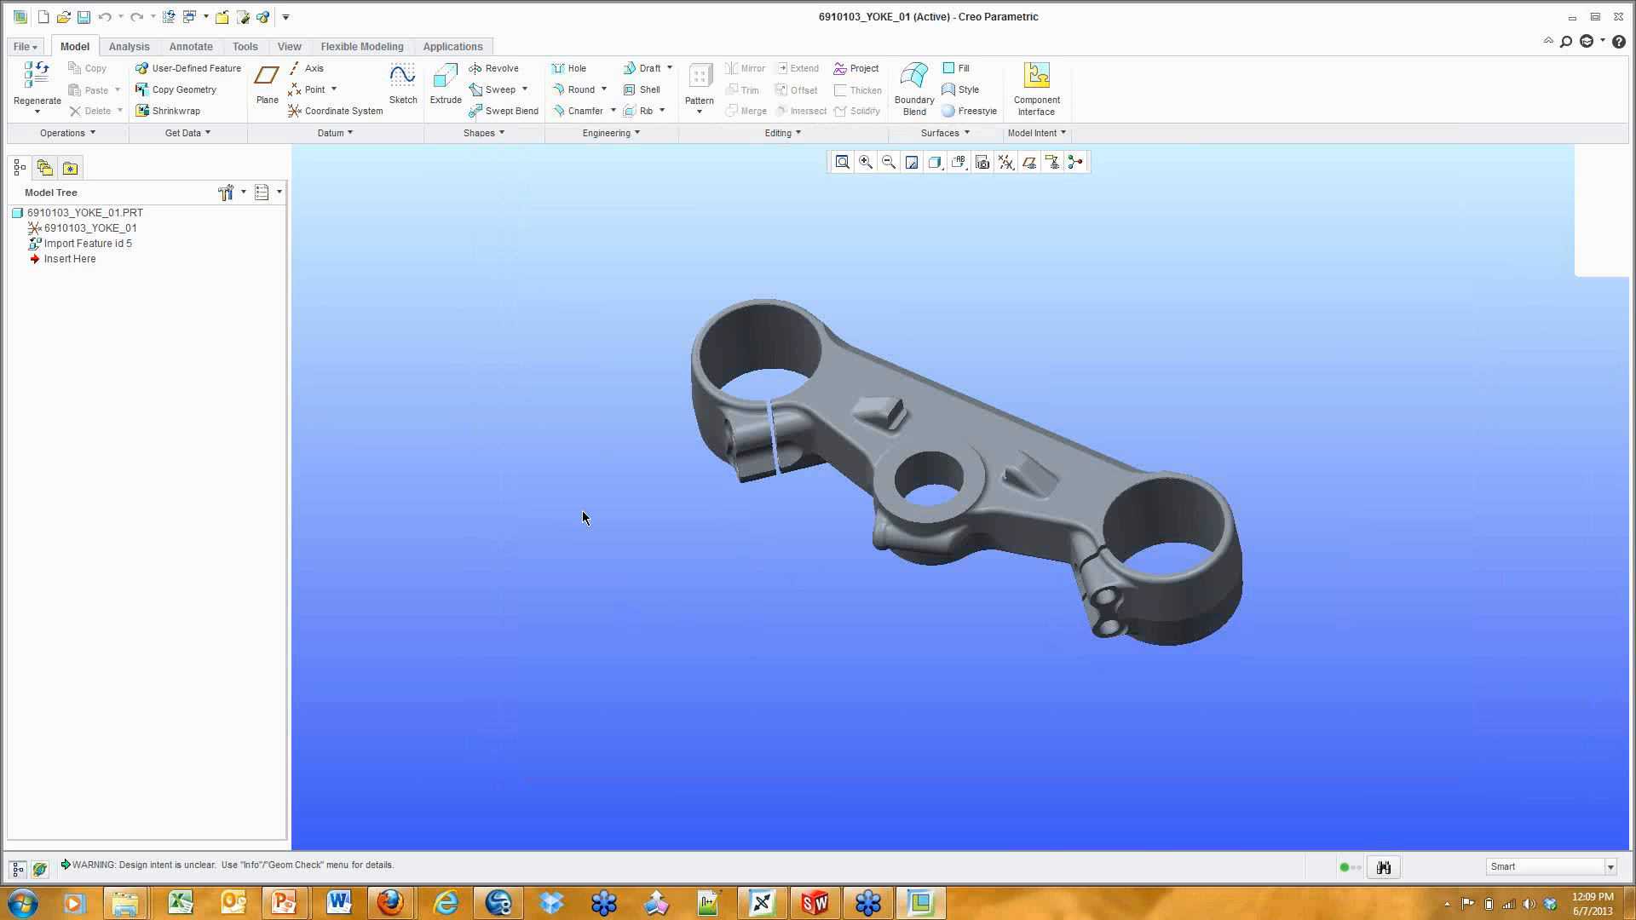
# Search the available commands for "feat" to locate the Feature Recognition command.
pyautogui.click(1566, 40)
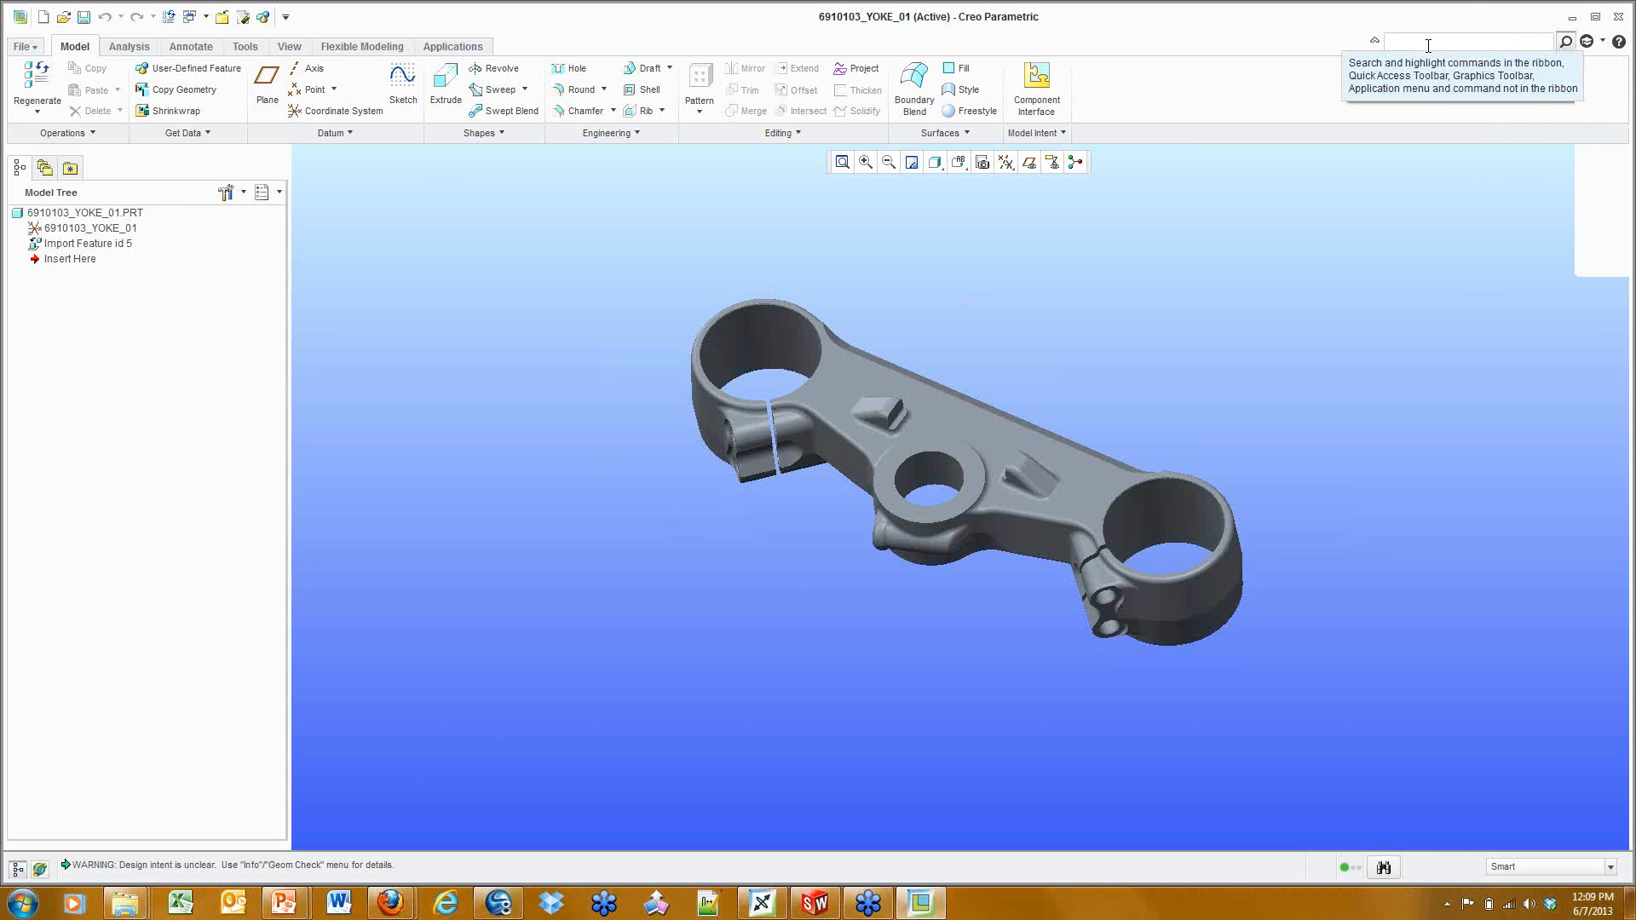
pyautogui.write('fe')
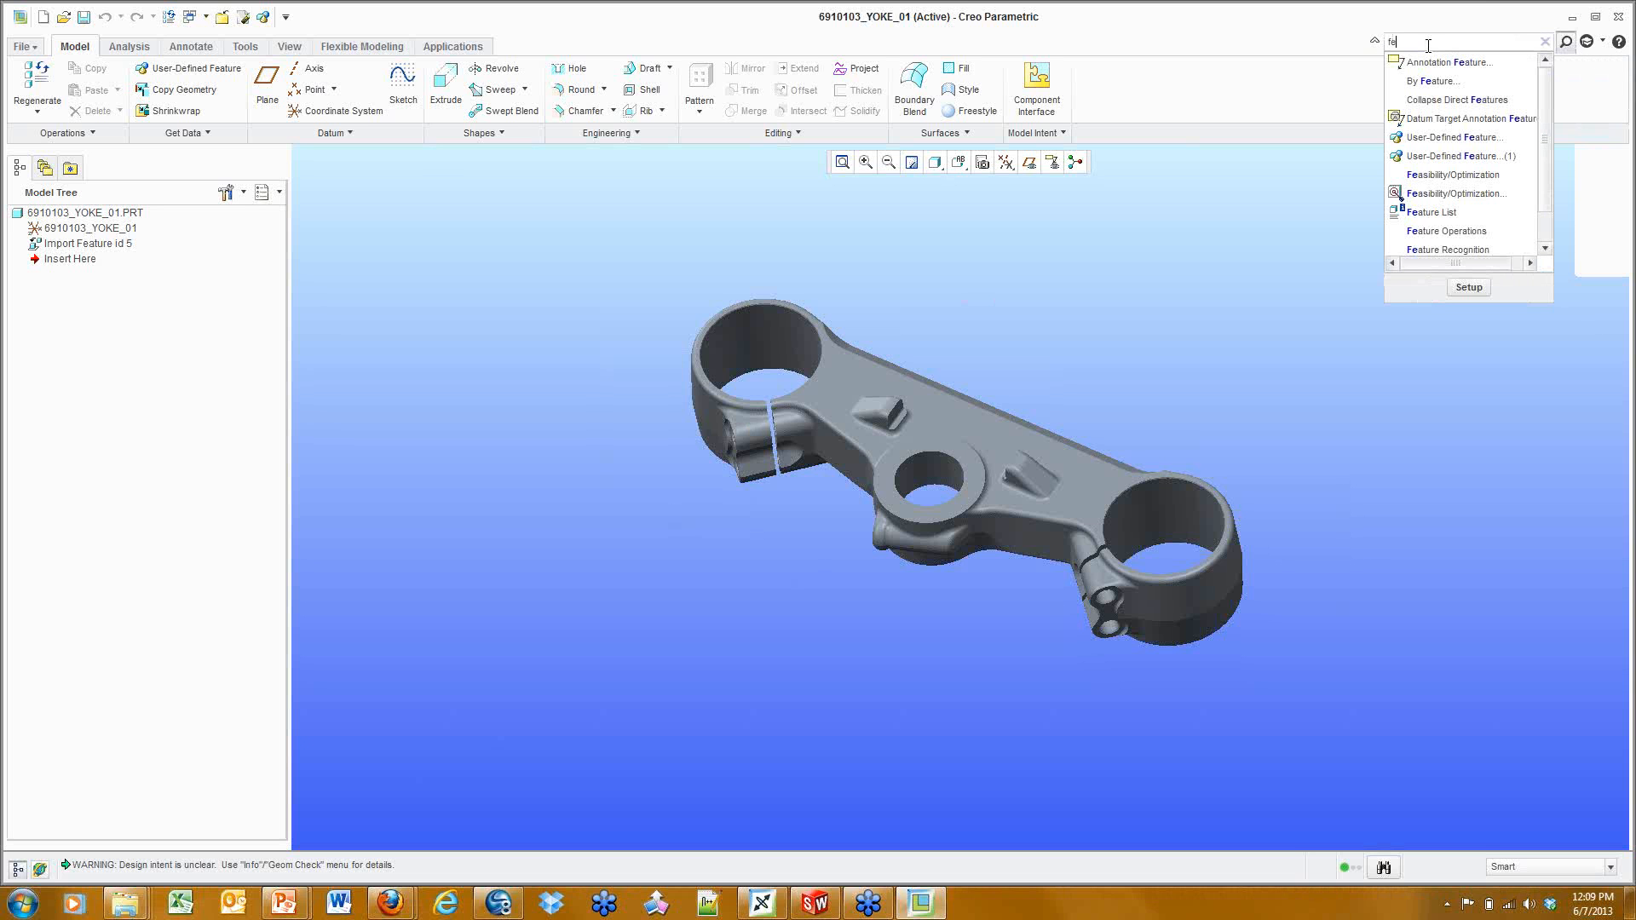
pyautogui.write('at')
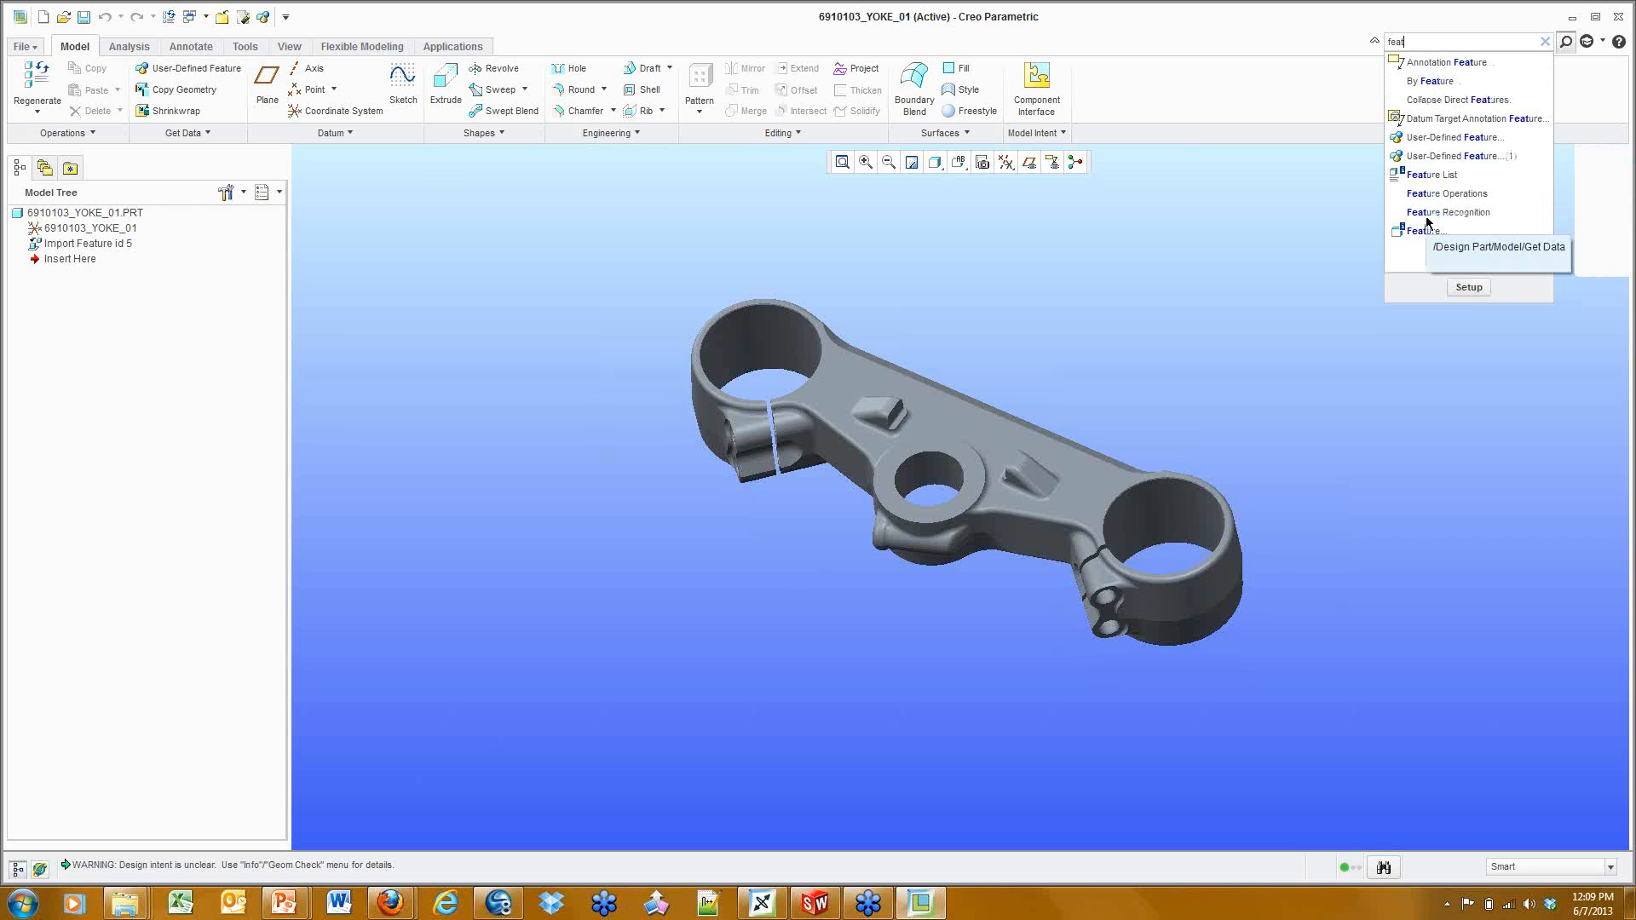
pyautogui.moveTo(1427, 225)
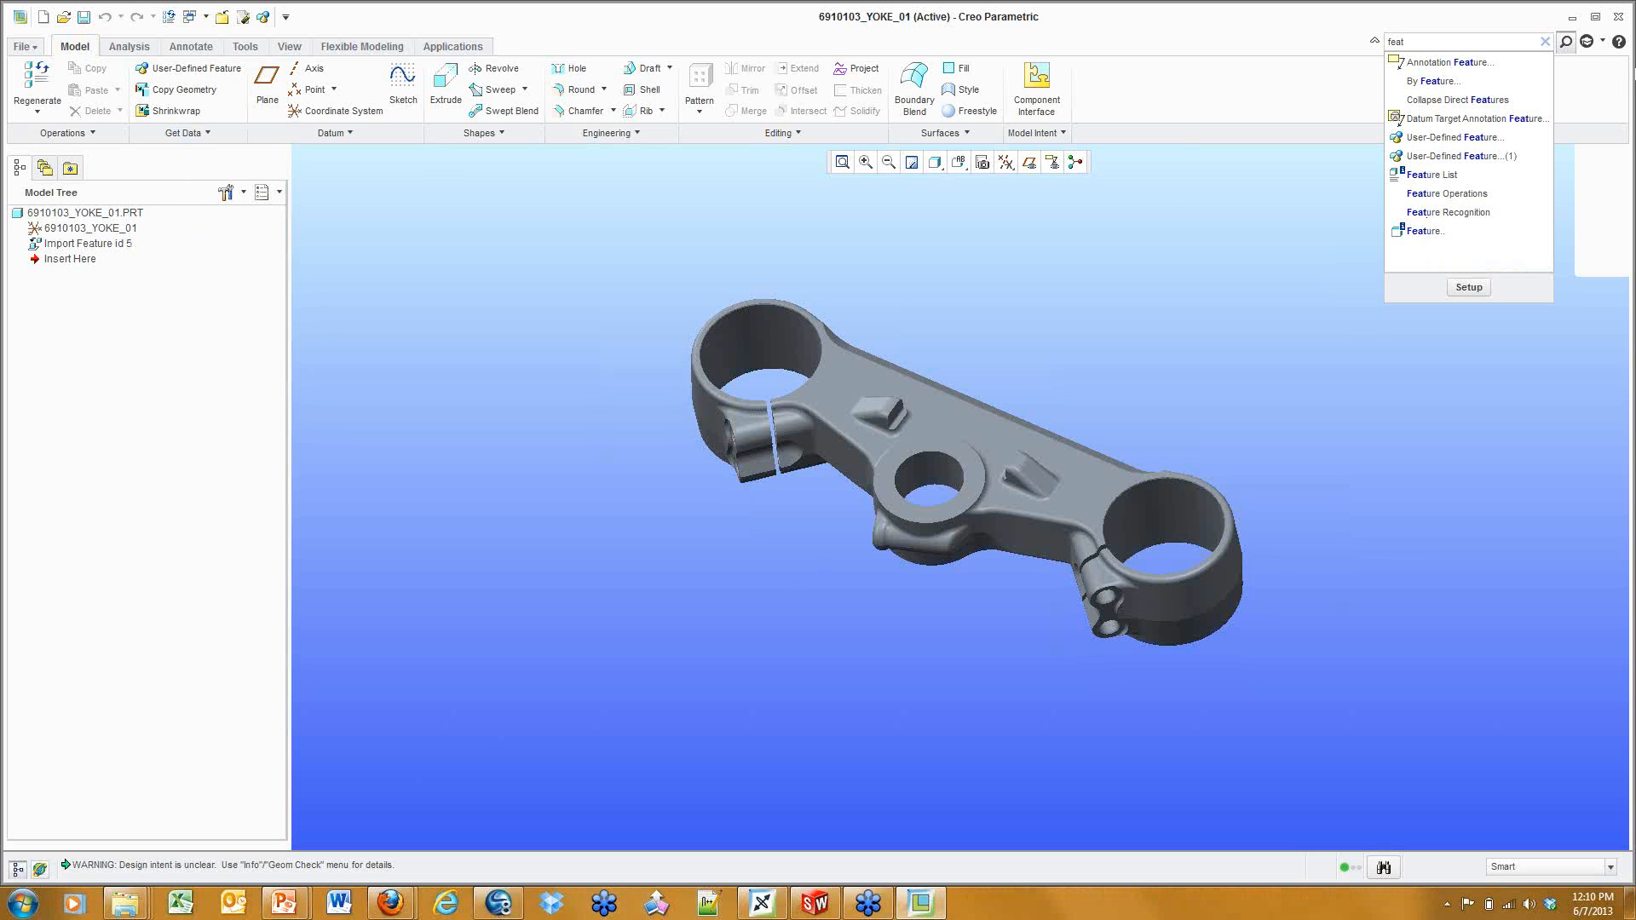
pyautogui.click(1568, 43)
# Recognize the yoke's central bore as a hole feature from its surrounding ring face, using a simple straight hole profile.
pyautogui.click(182, 132)
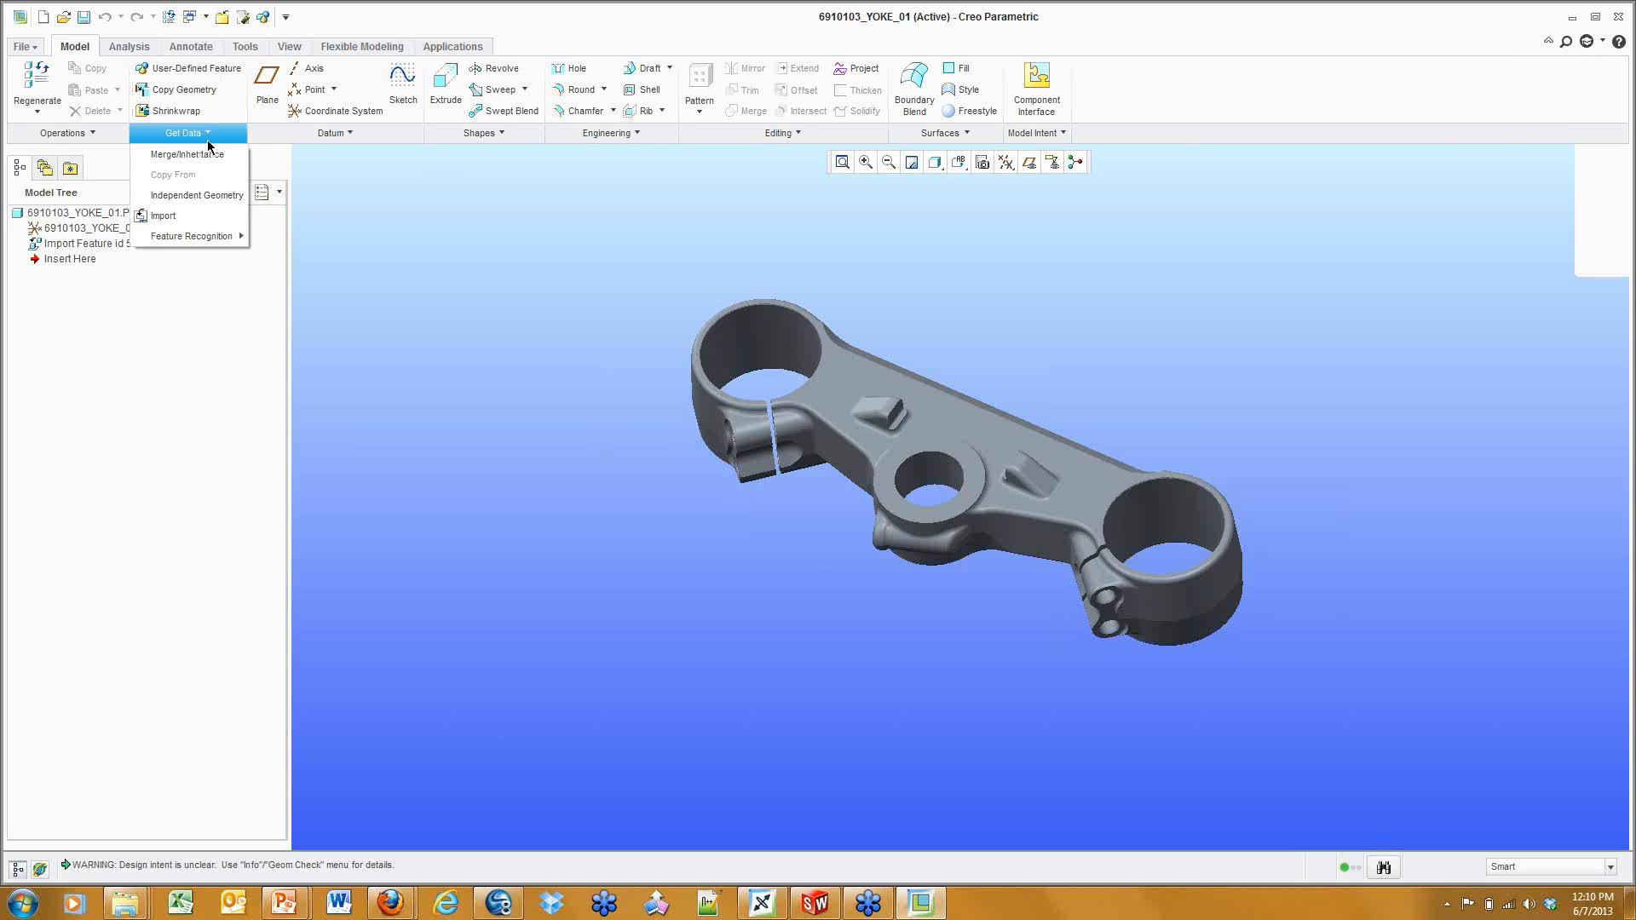
pyautogui.moveTo(226, 243)
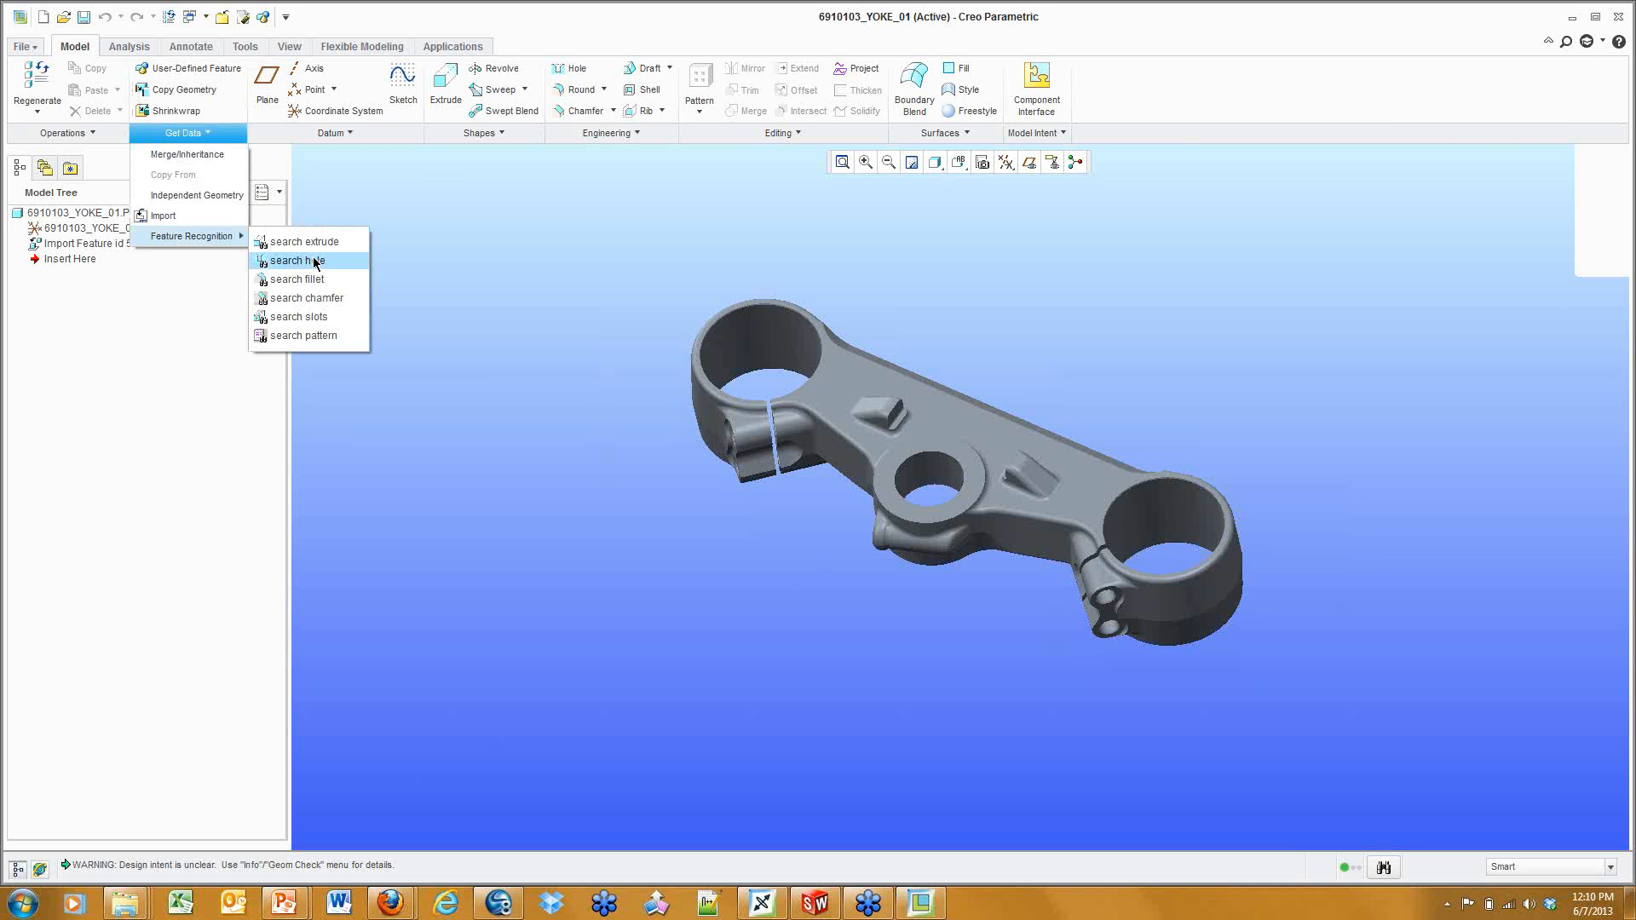
pyautogui.click(290, 259)
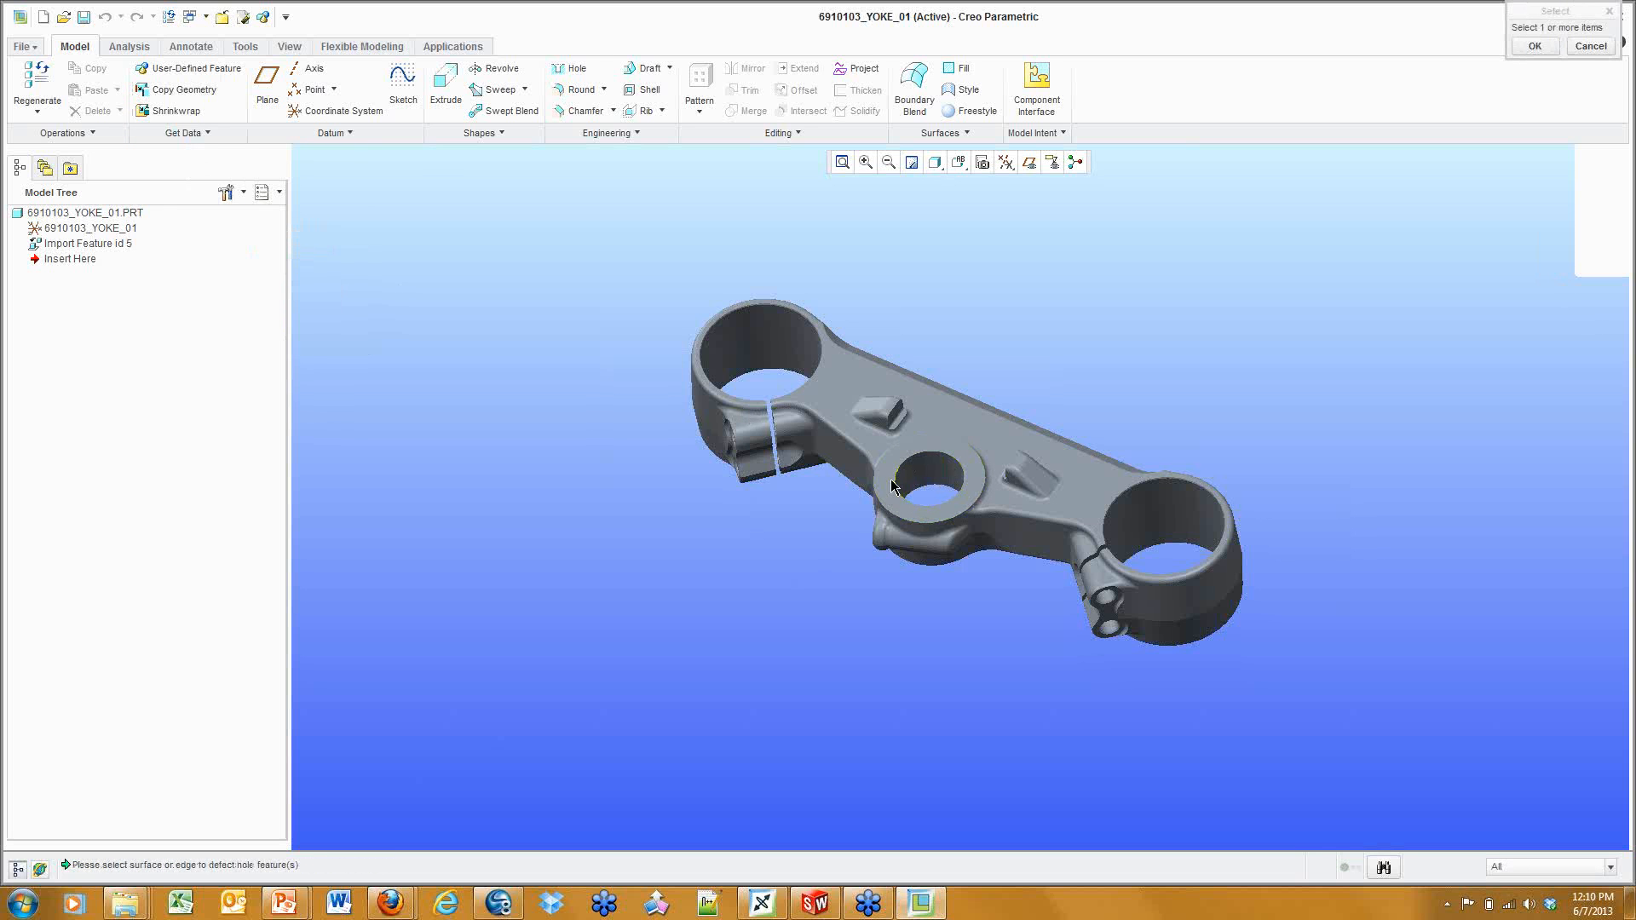
pyautogui.click(919, 522)
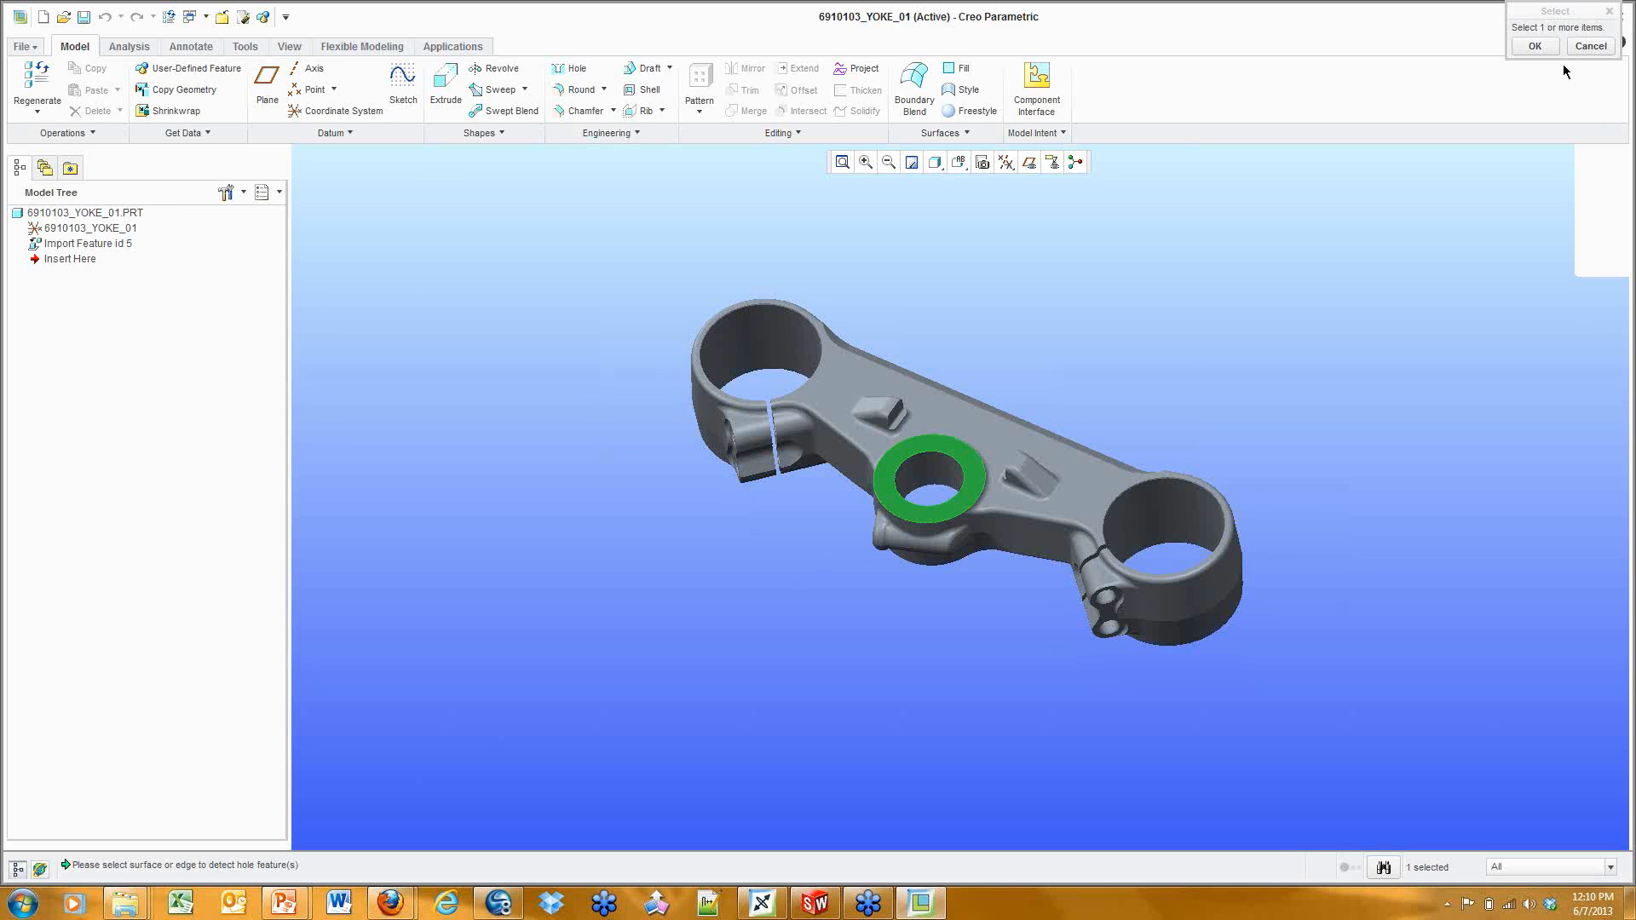
pyautogui.click(1535, 47)
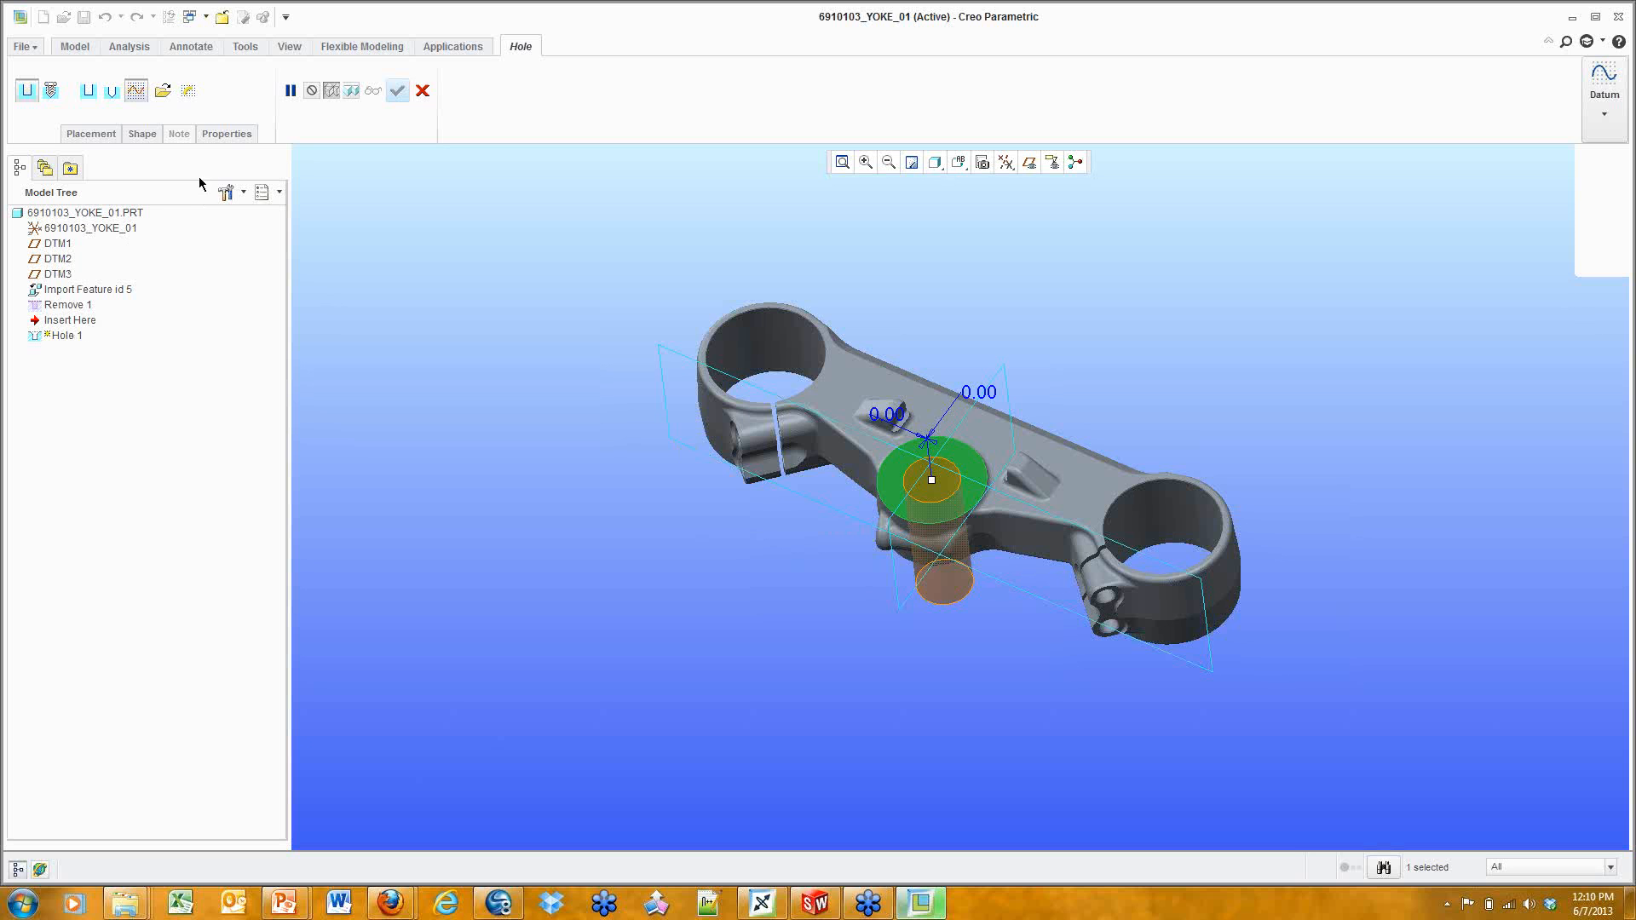
pyautogui.click(88, 92)
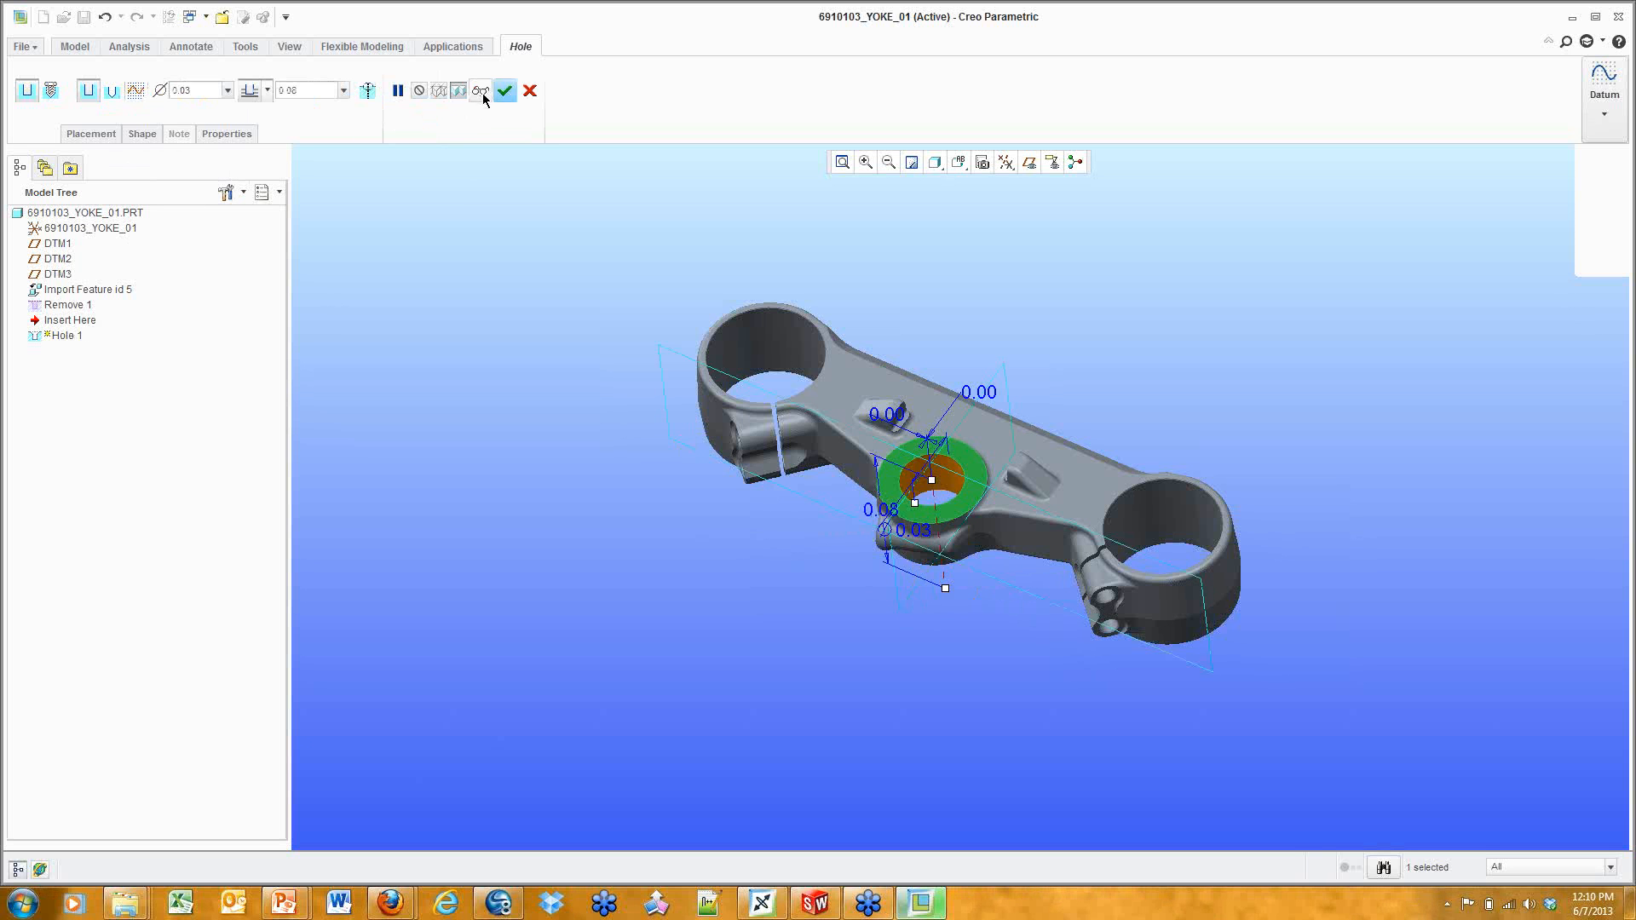
pyautogui.click(506, 91)
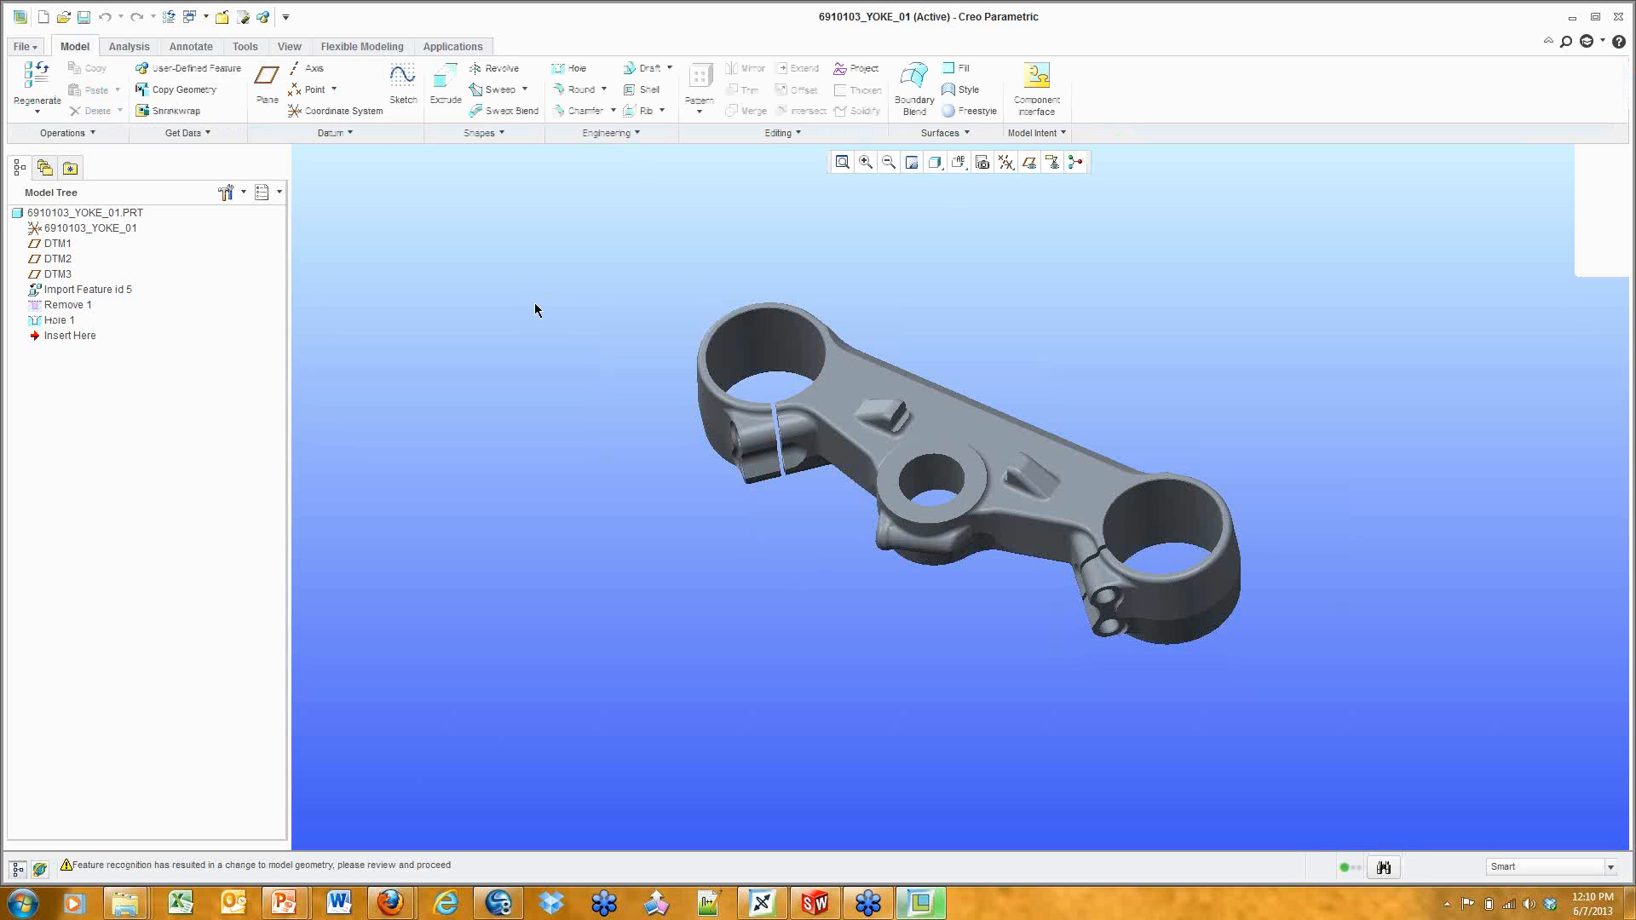
pyautogui.click(48, 322)
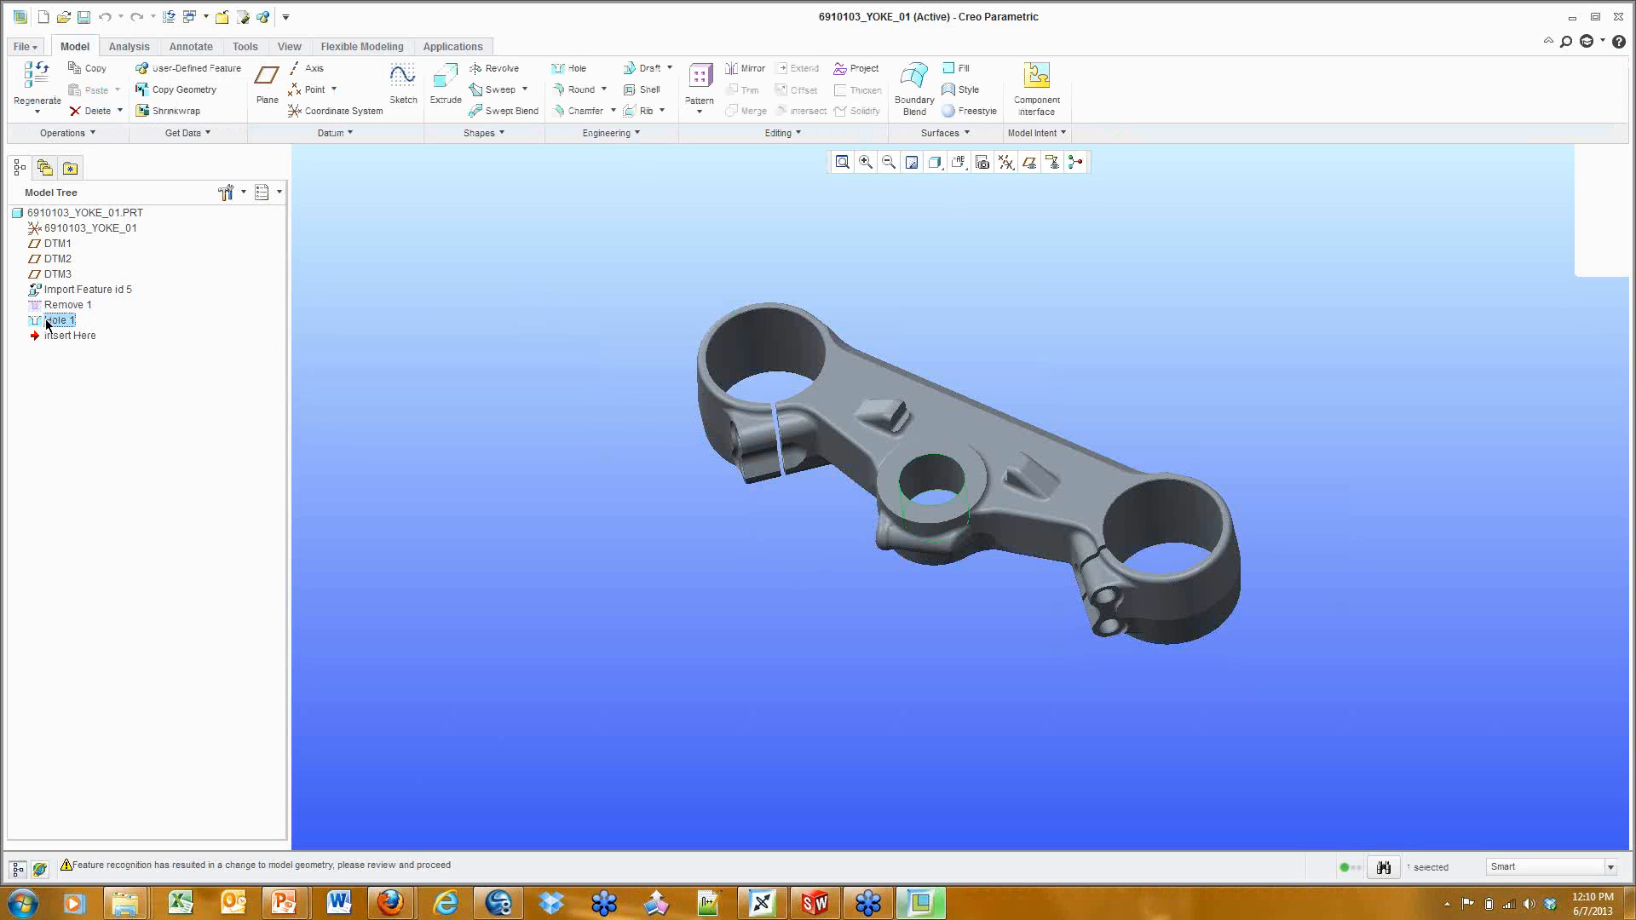
pyautogui.click(800, 570)
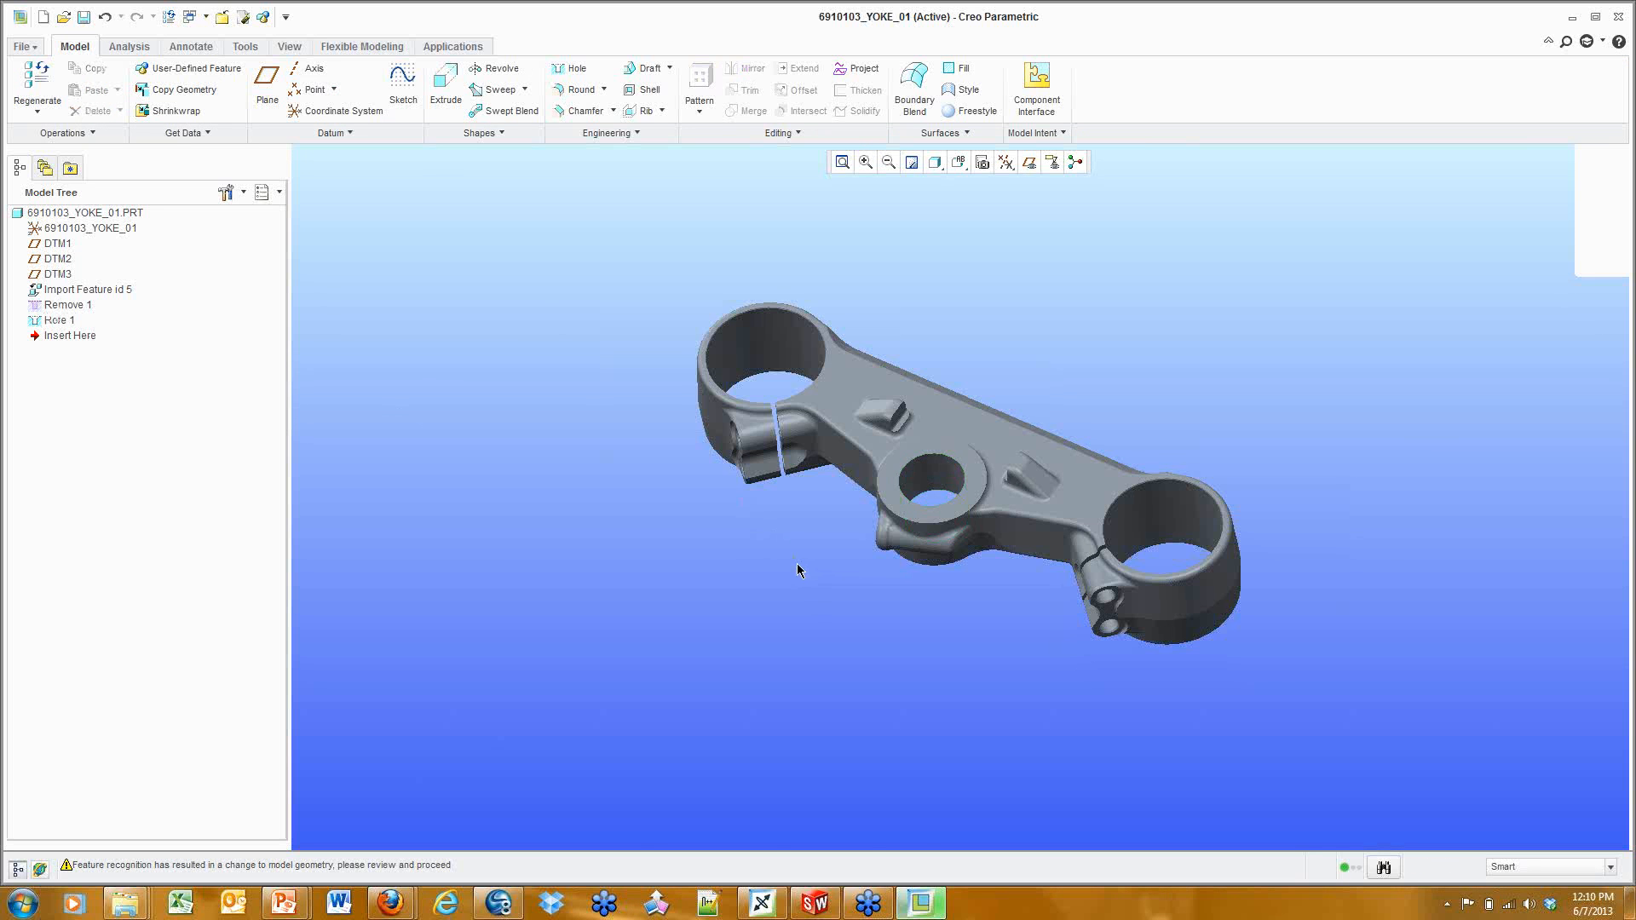
# Restrict the selection filter to Geometry for picking faces around the yoke's clamp bolt holes.
pyautogui.moveTo(801, 567)
pyautogui.mouseDown(button='middle')
pyautogui.moveTo(837, 359)
pyautogui.moveTo(826, 606)
pyautogui.moveTo(832, 560)
pyautogui.mouseUp(button='middle')
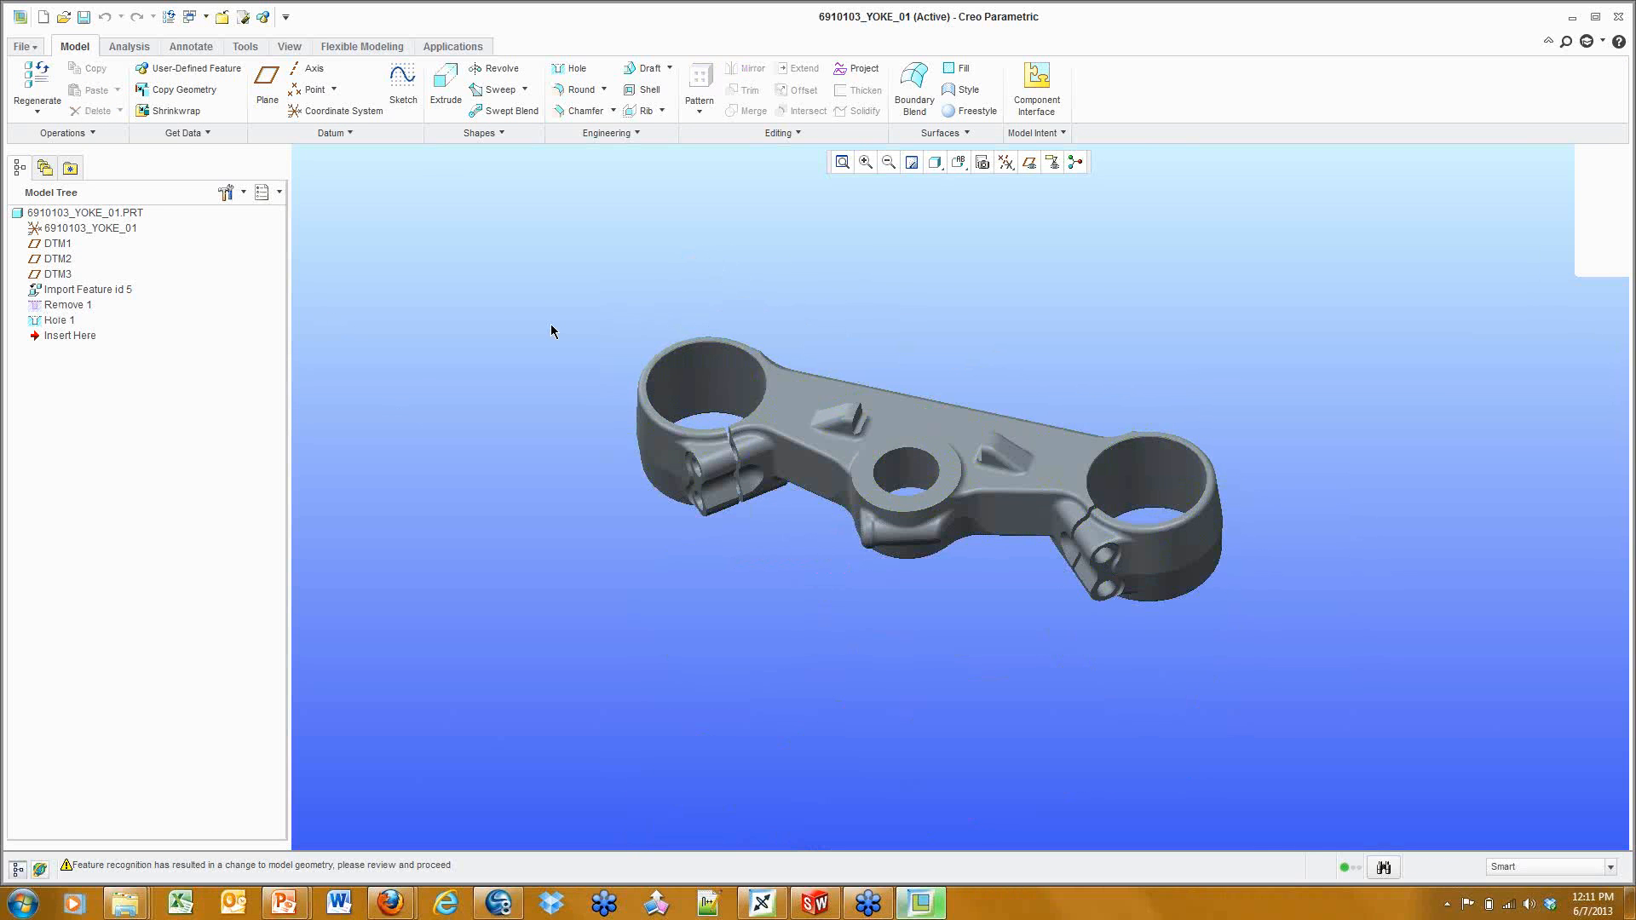
pyautogui.moveTo(759, 307); pyautogui.dragTo(796, 361, button='middle')
pyautogui.moveTo(866, 423); pyautogui.dragTo(946, 409, button='middle')
pyautogui.moveTo(934, 738)
pyautogui.mouseDown(button='middle')
pyautogui.moveTo(906, 706)
pyautogui.moveTo(905, 731)
pyautogui.mouseUp(button='middle')
pyautogui.scroll(-5, 740, 769)
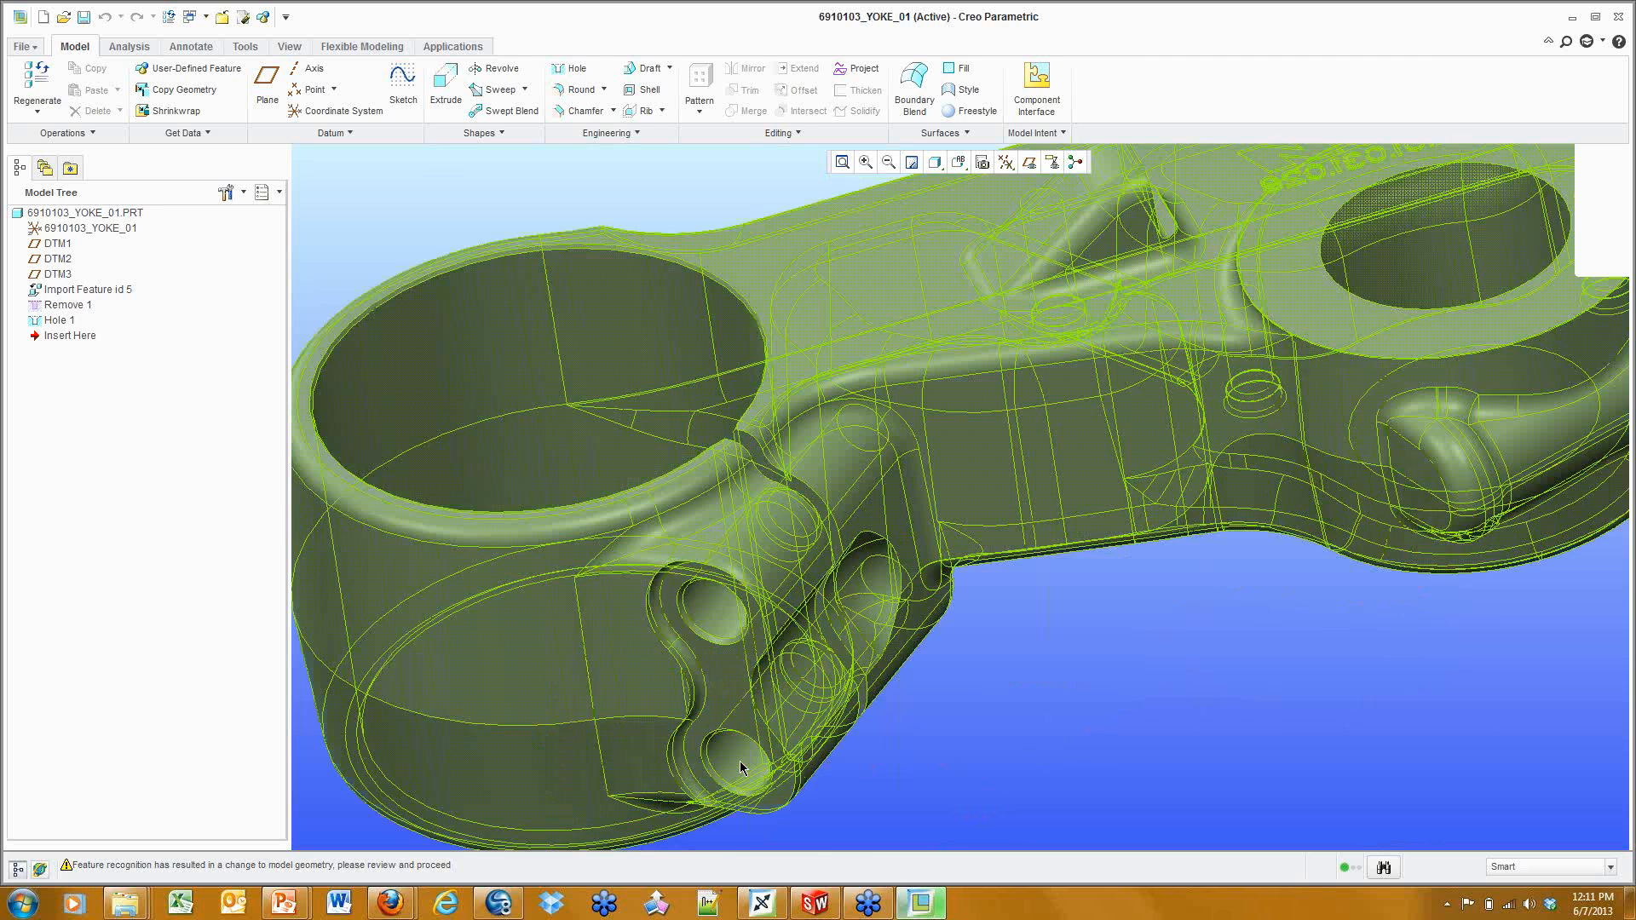
pyautogui.scroll(-4, 740, 768)
pyautogui.click(1549, 867)
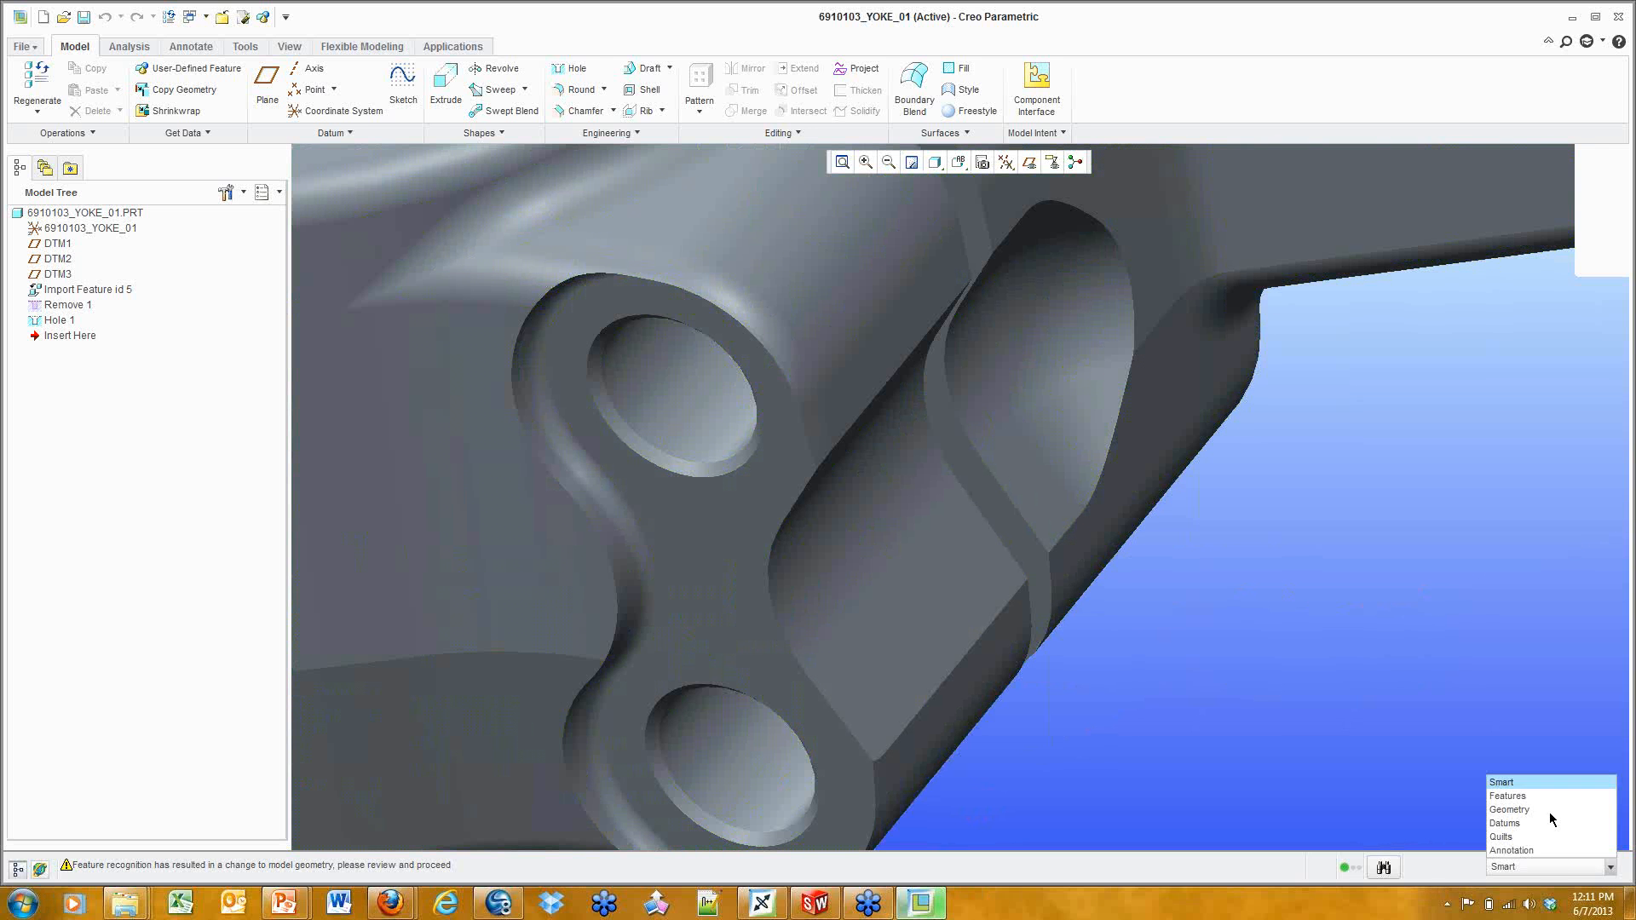
pyautogui.click(1551, 807)
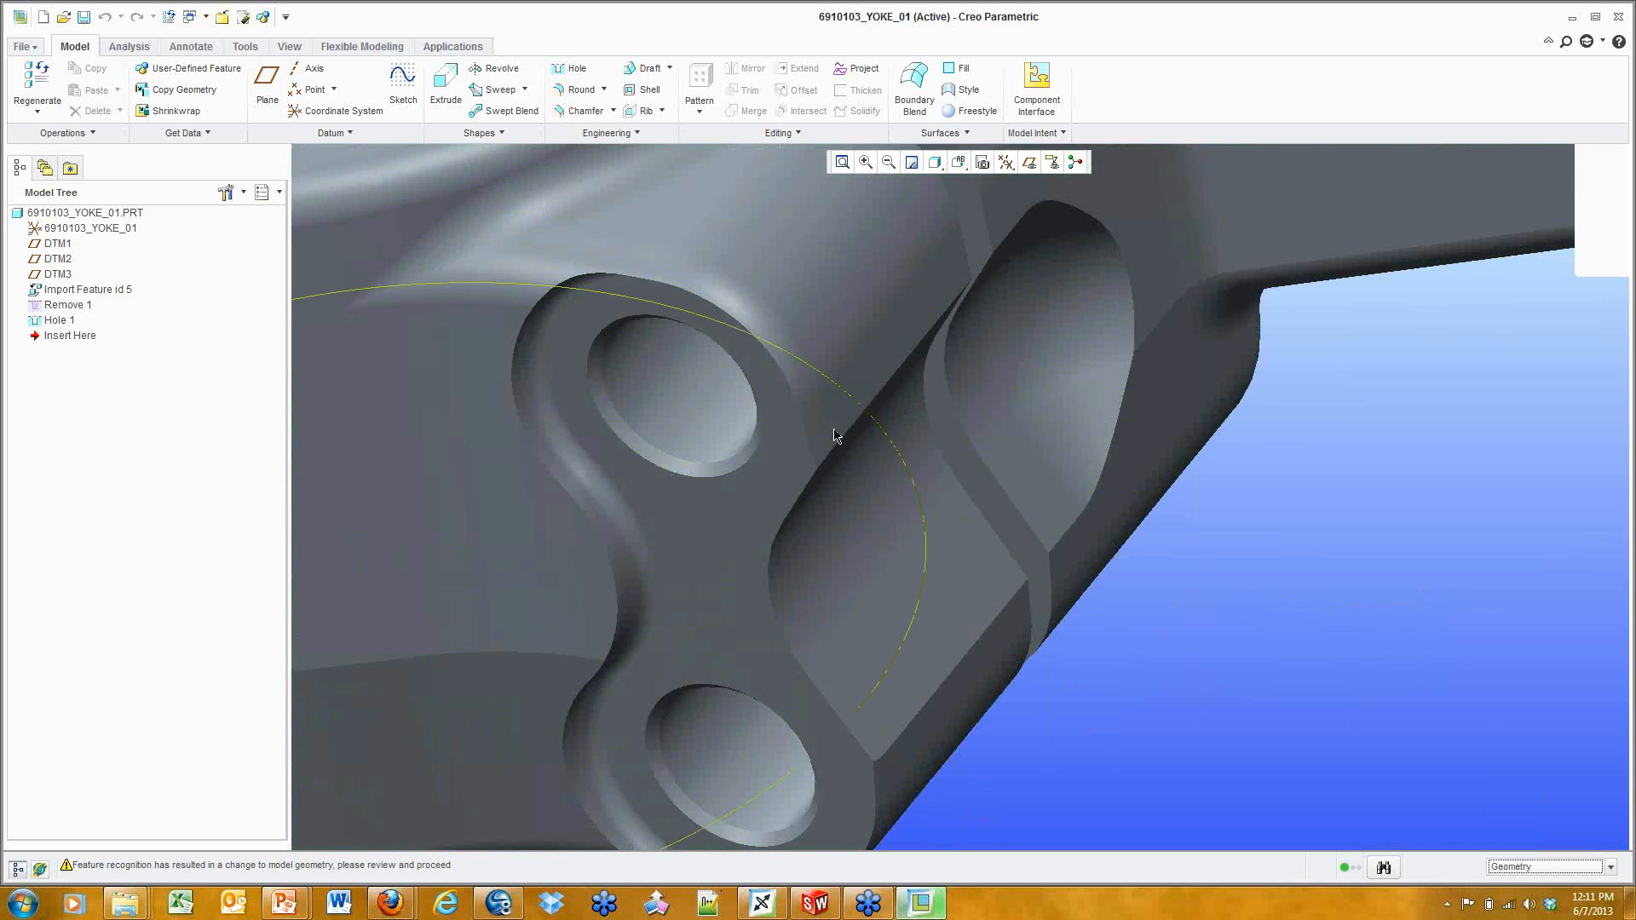
# Switch to the Flexible Modeling tools and hide the model tree to enlarge the view of the yoke.
pyautogui.scroll(5, 907, 293)
pyautogui.scroll(2, 907, 294)
pyautogui.scroll(-6, 822, 344)
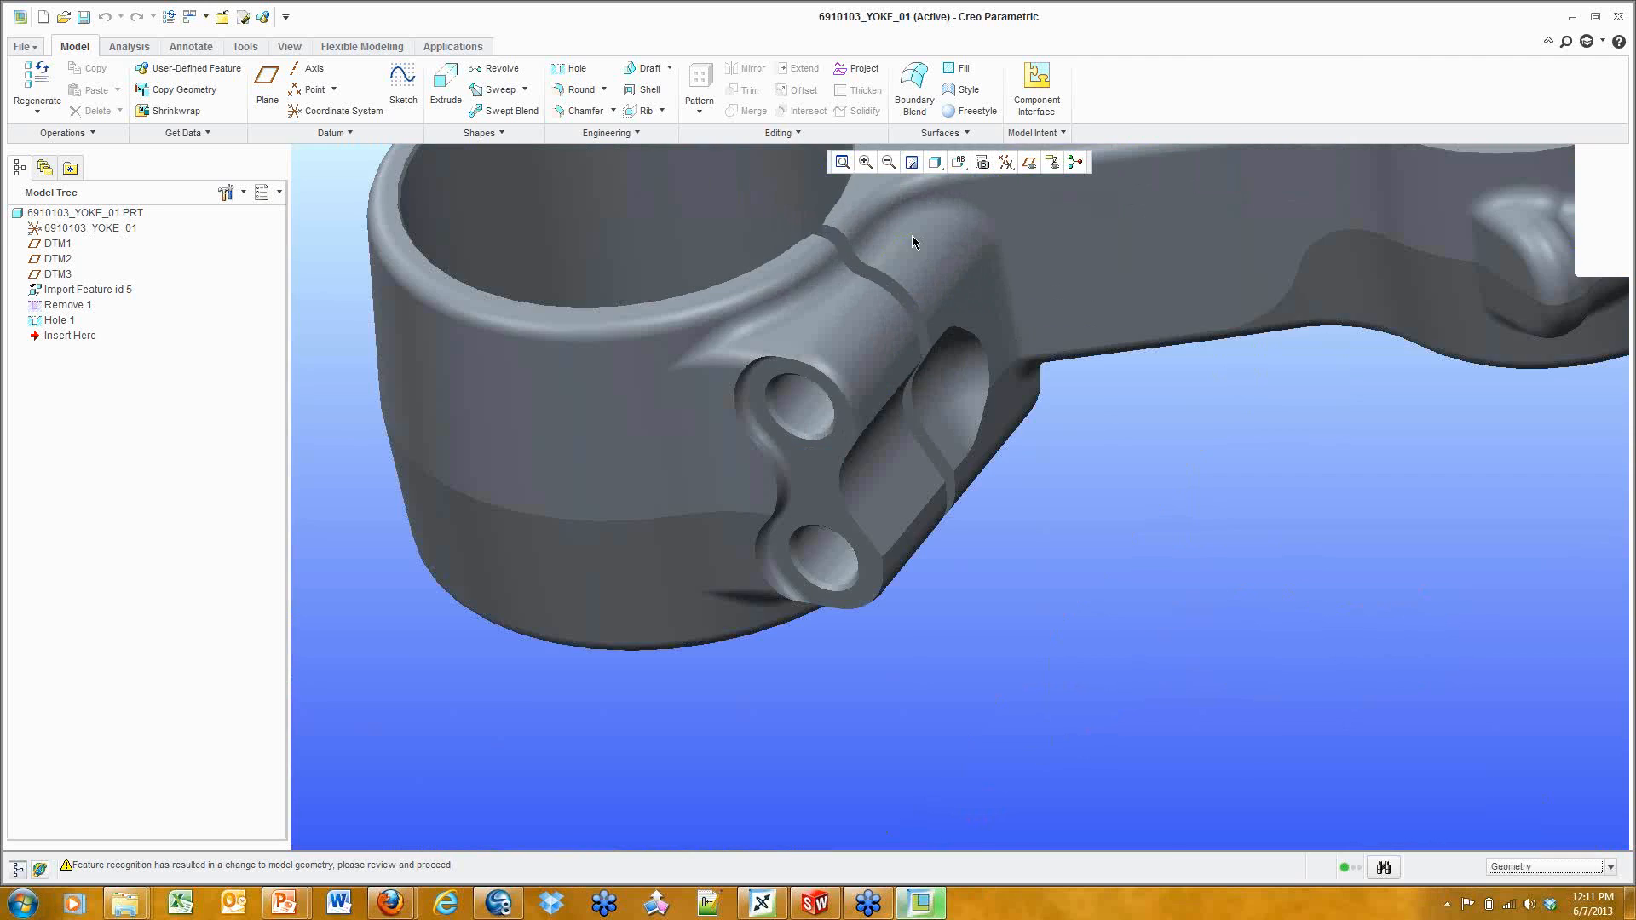
pyautogui.scroll(6, 822, 344)
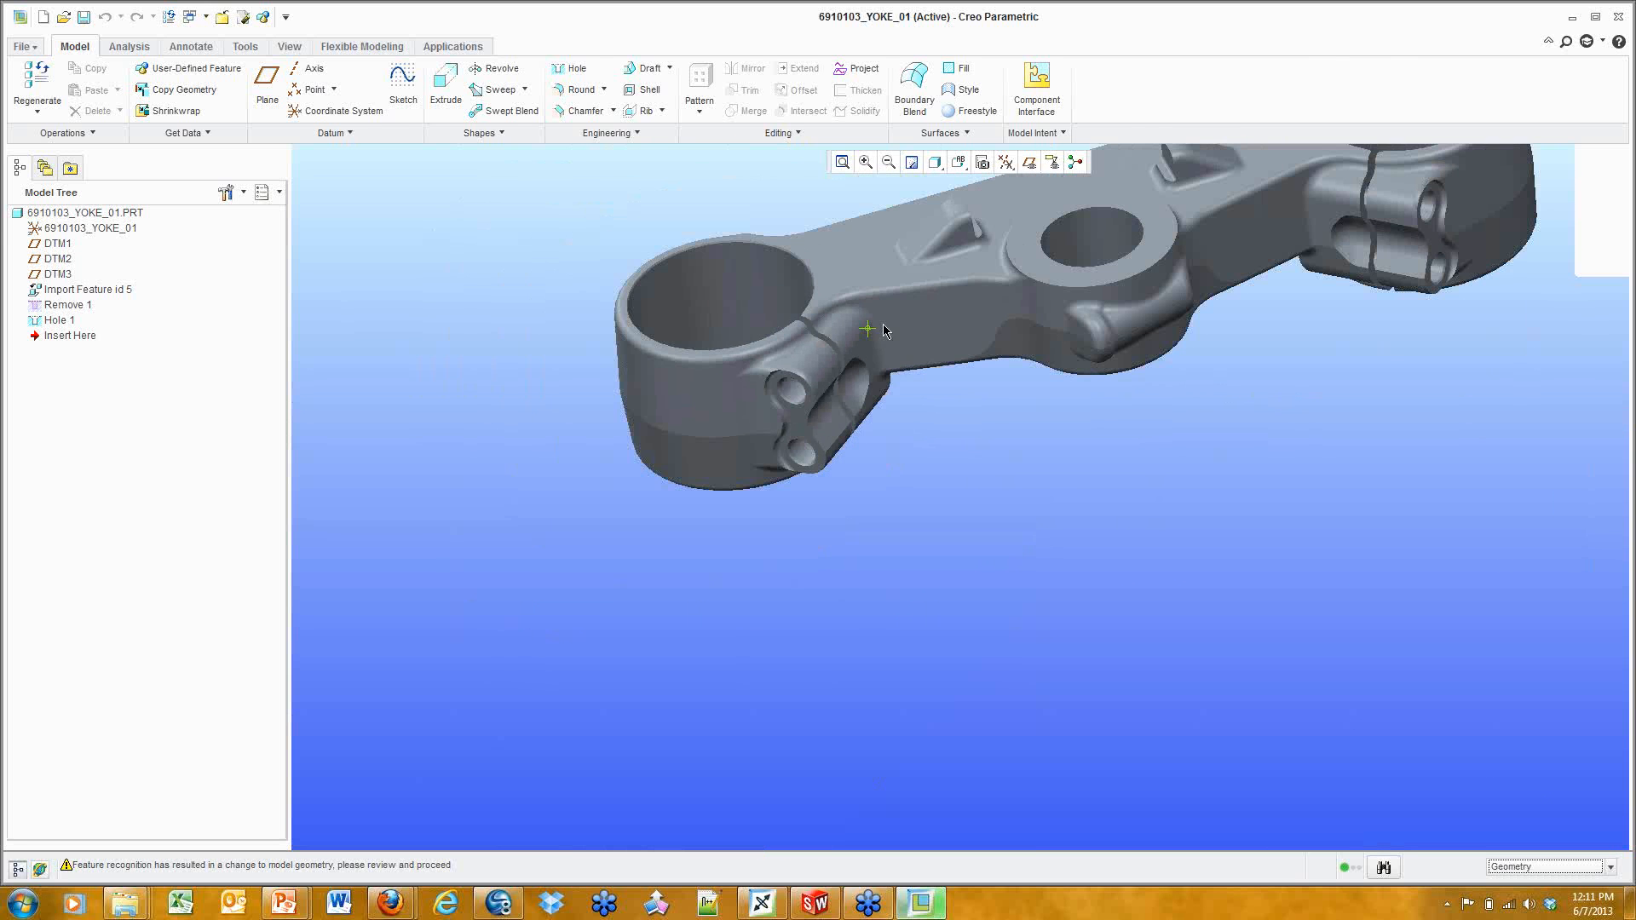
pyautogui.keyDown('shift'); pyautogui.moveTo(1131, 382); pyautogui.dragTo(1110, 559, button='middle'); pyautogui.keyUp('shift')
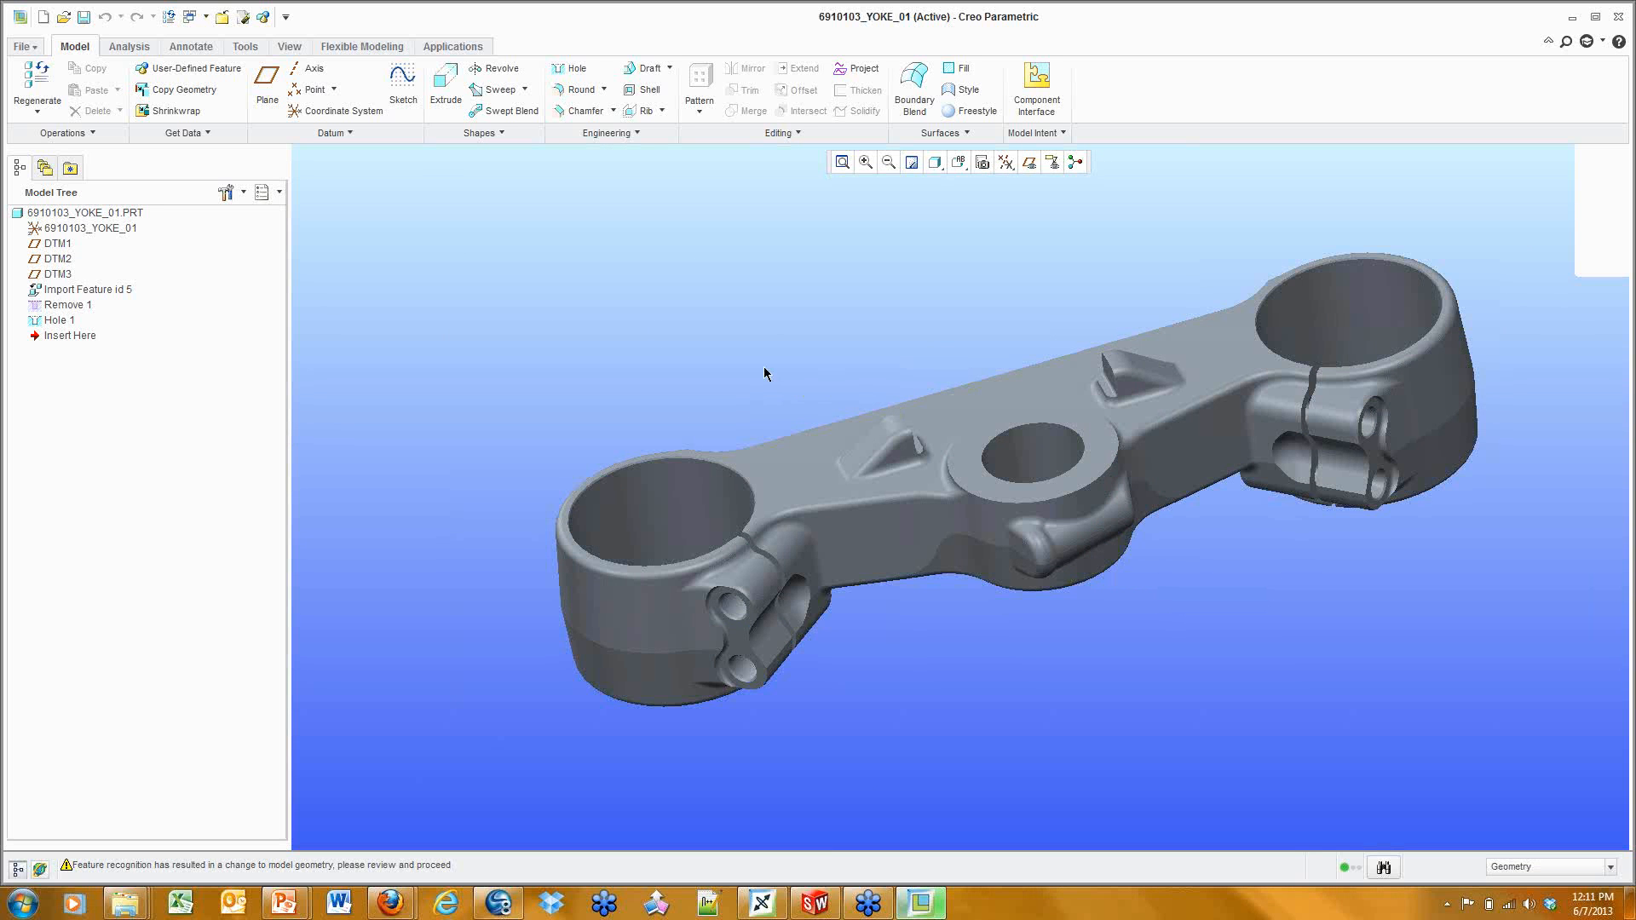
pyautogui.click(372, 46)
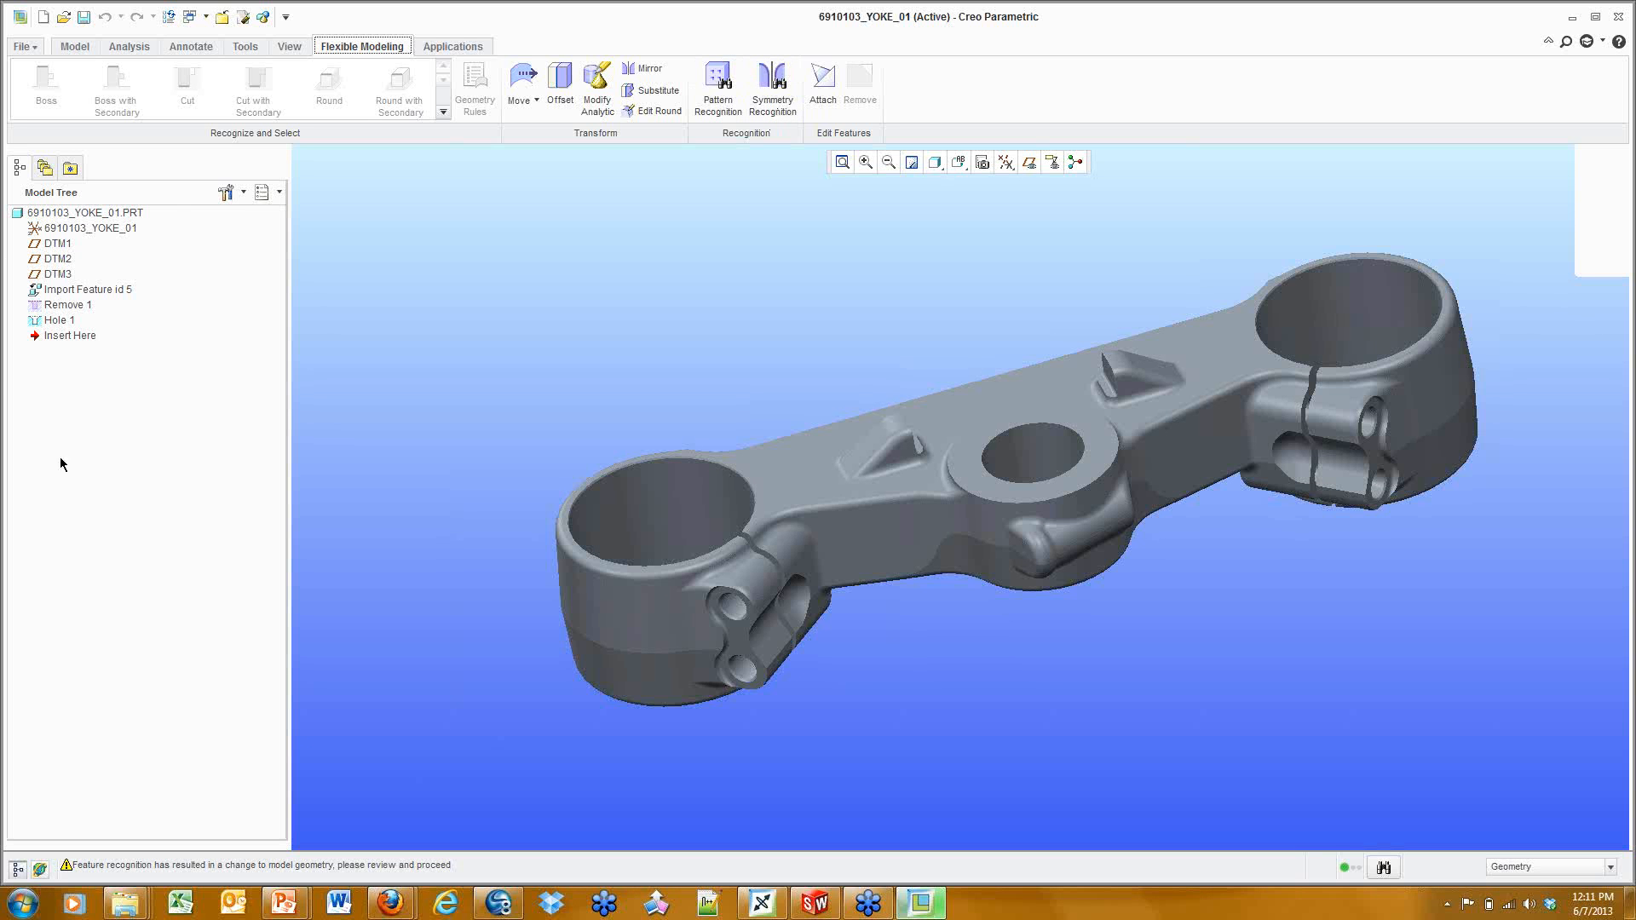
pyautogui.click(18, 870)
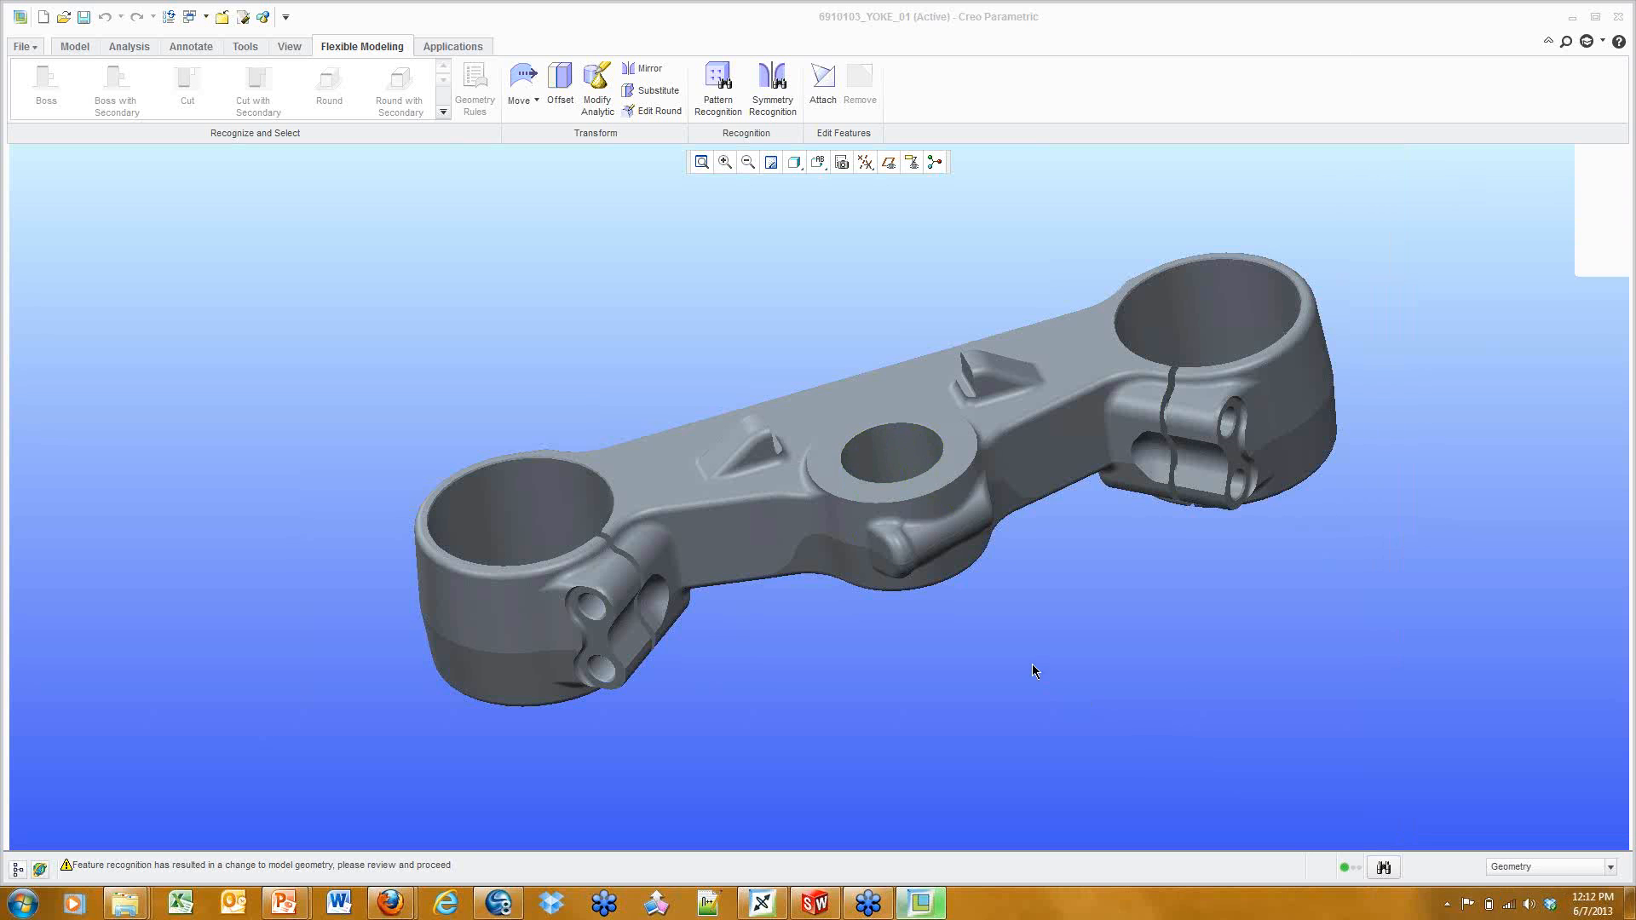
# Move the recessed flat face around the central bore on the yoke's underside slightly outward along the bore axis with a free Move.
pyautogui.moveTo(1031, 663)
pyautogui.mouseDown(button='middle')
pyautogui.moveTo(1030, 490)
pyautogui.moveTo(1005, 652)
pyautogui.moveTo(1000, 406)
pyautogui.moveTo(953, 372)
pyautogui.moveTo(929, 382)
pyautogui.mouseUp(button='middle')
pyautogui.scroll(5, 929, 380)
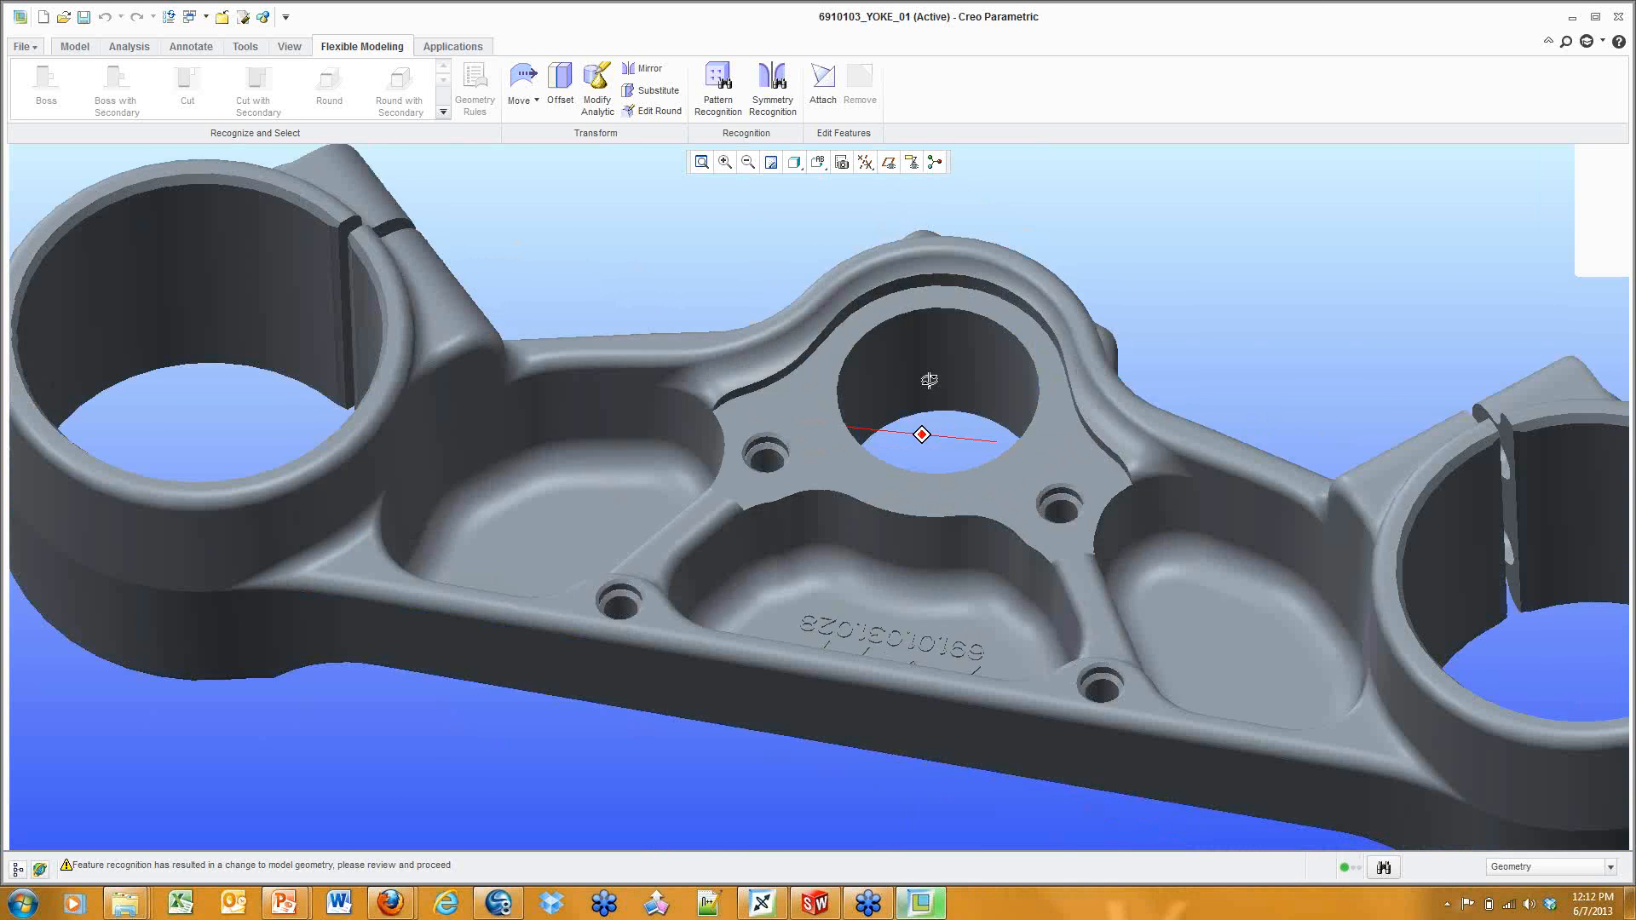
pyautogui.scroll(-5, 930, 380)
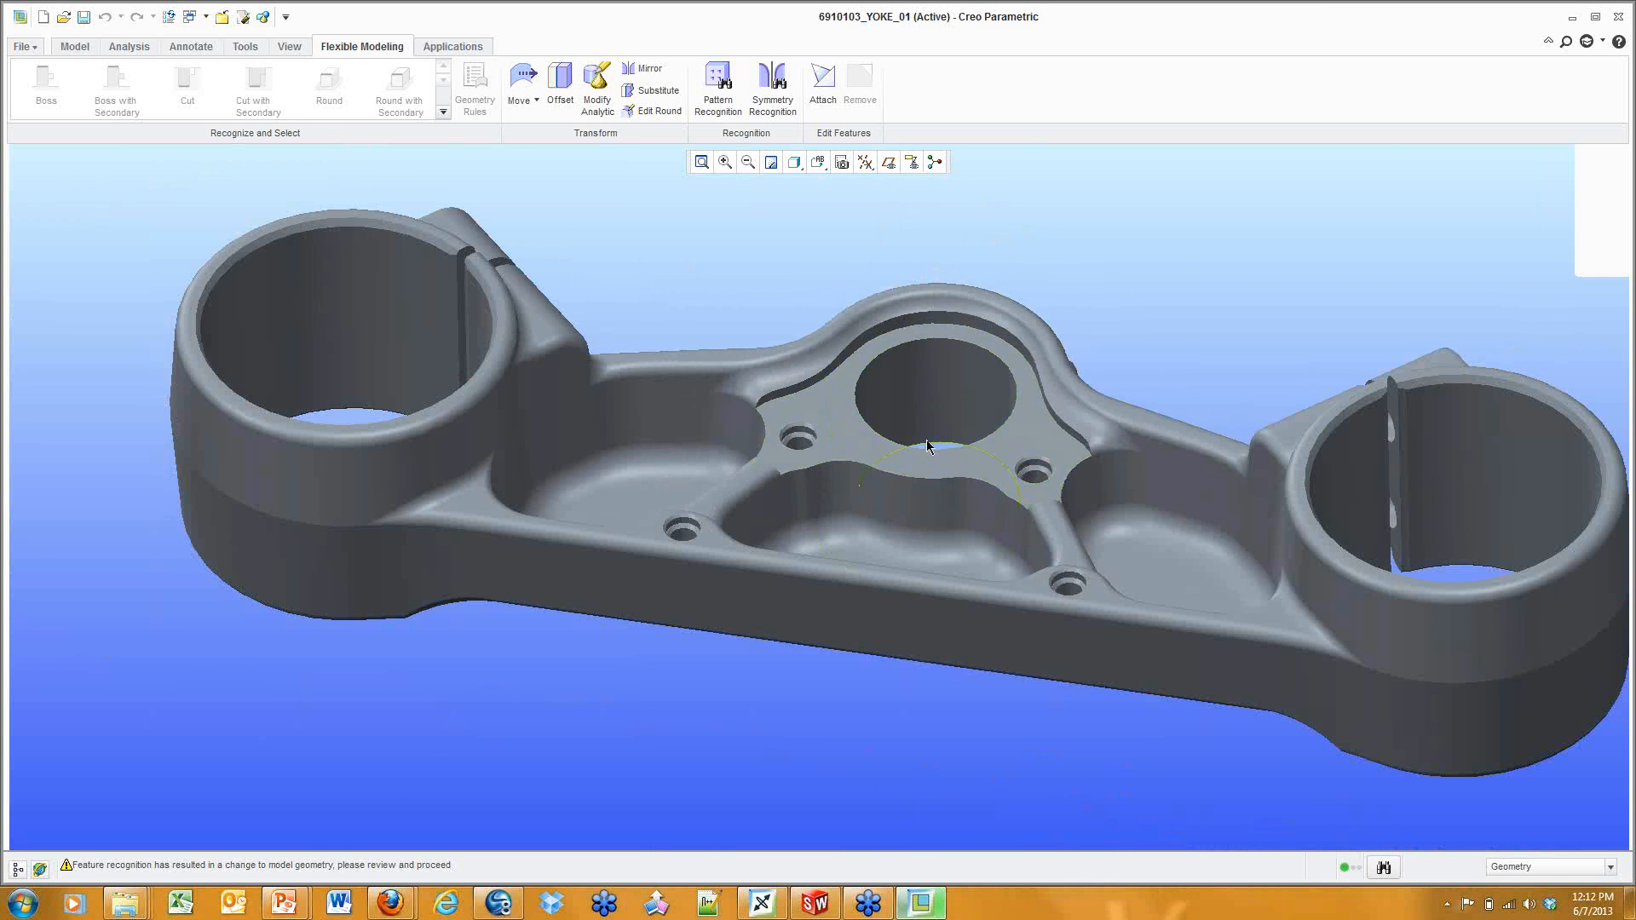
pyautogui.scroll(3, 928, 445)
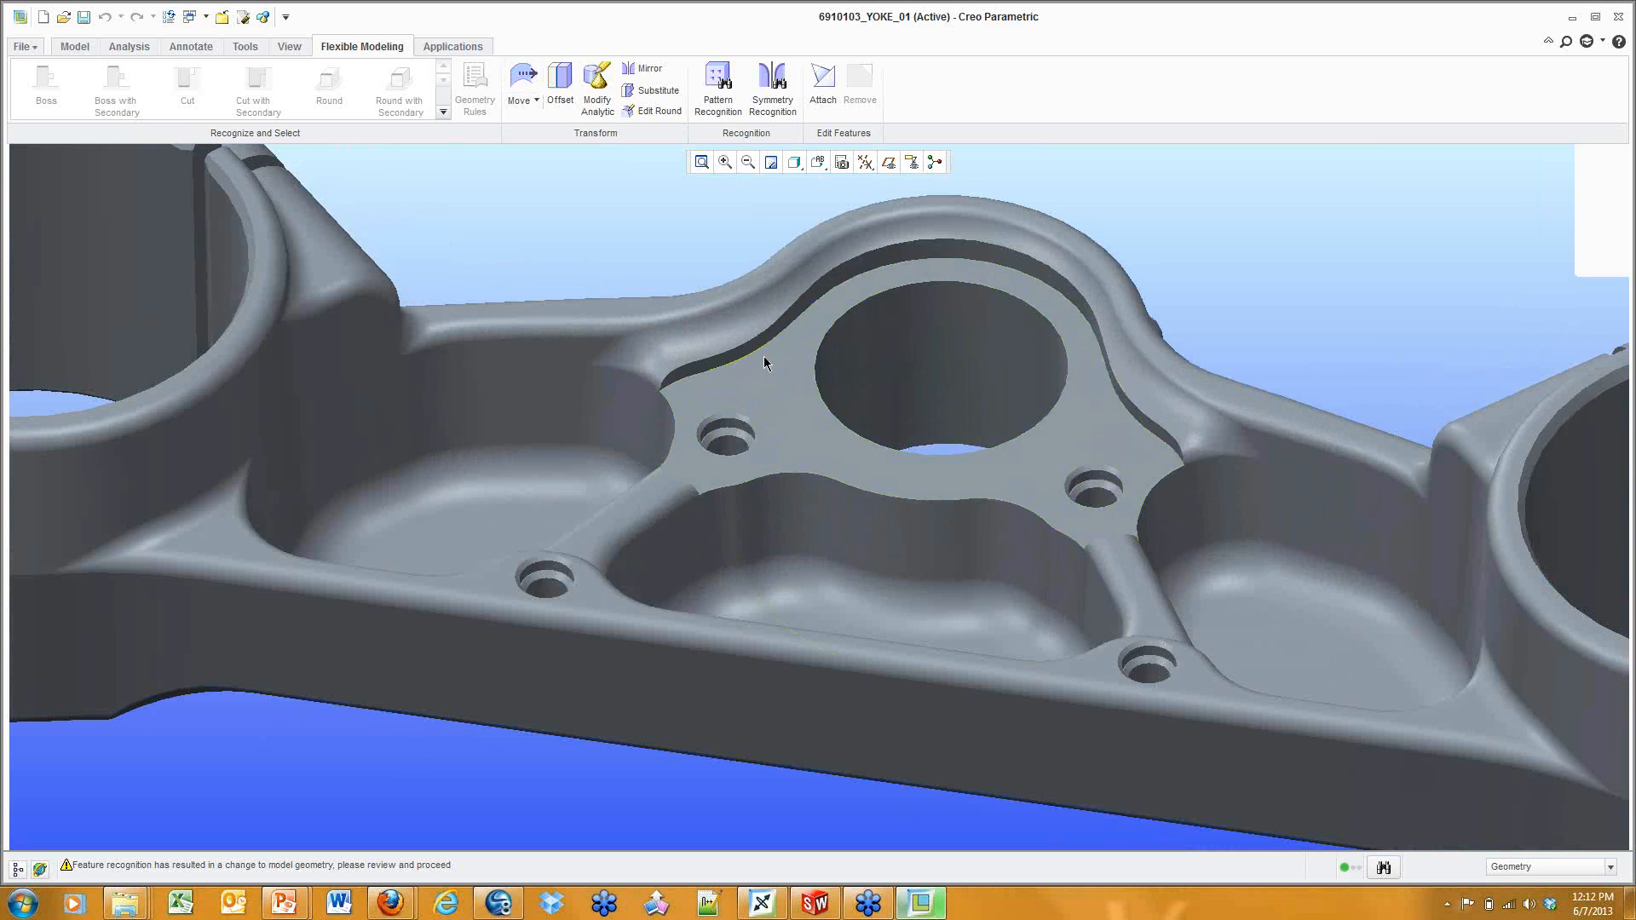
pyautogui.click(1550, 866)
pyautogui.click(1587, 827)
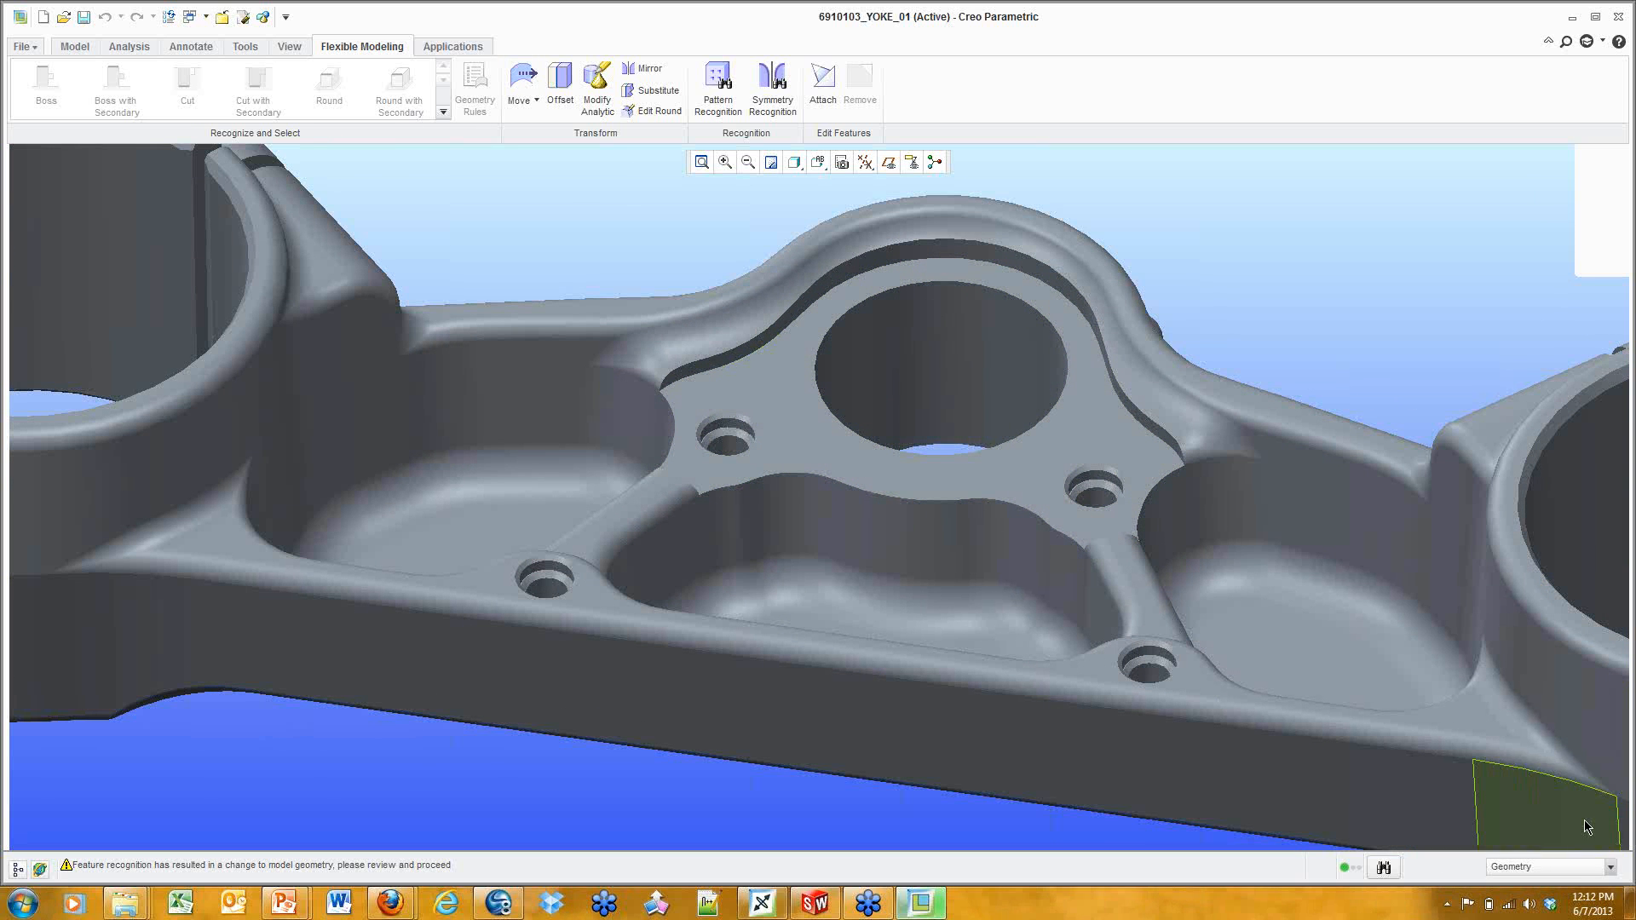
pyautogui.click(782, 320)
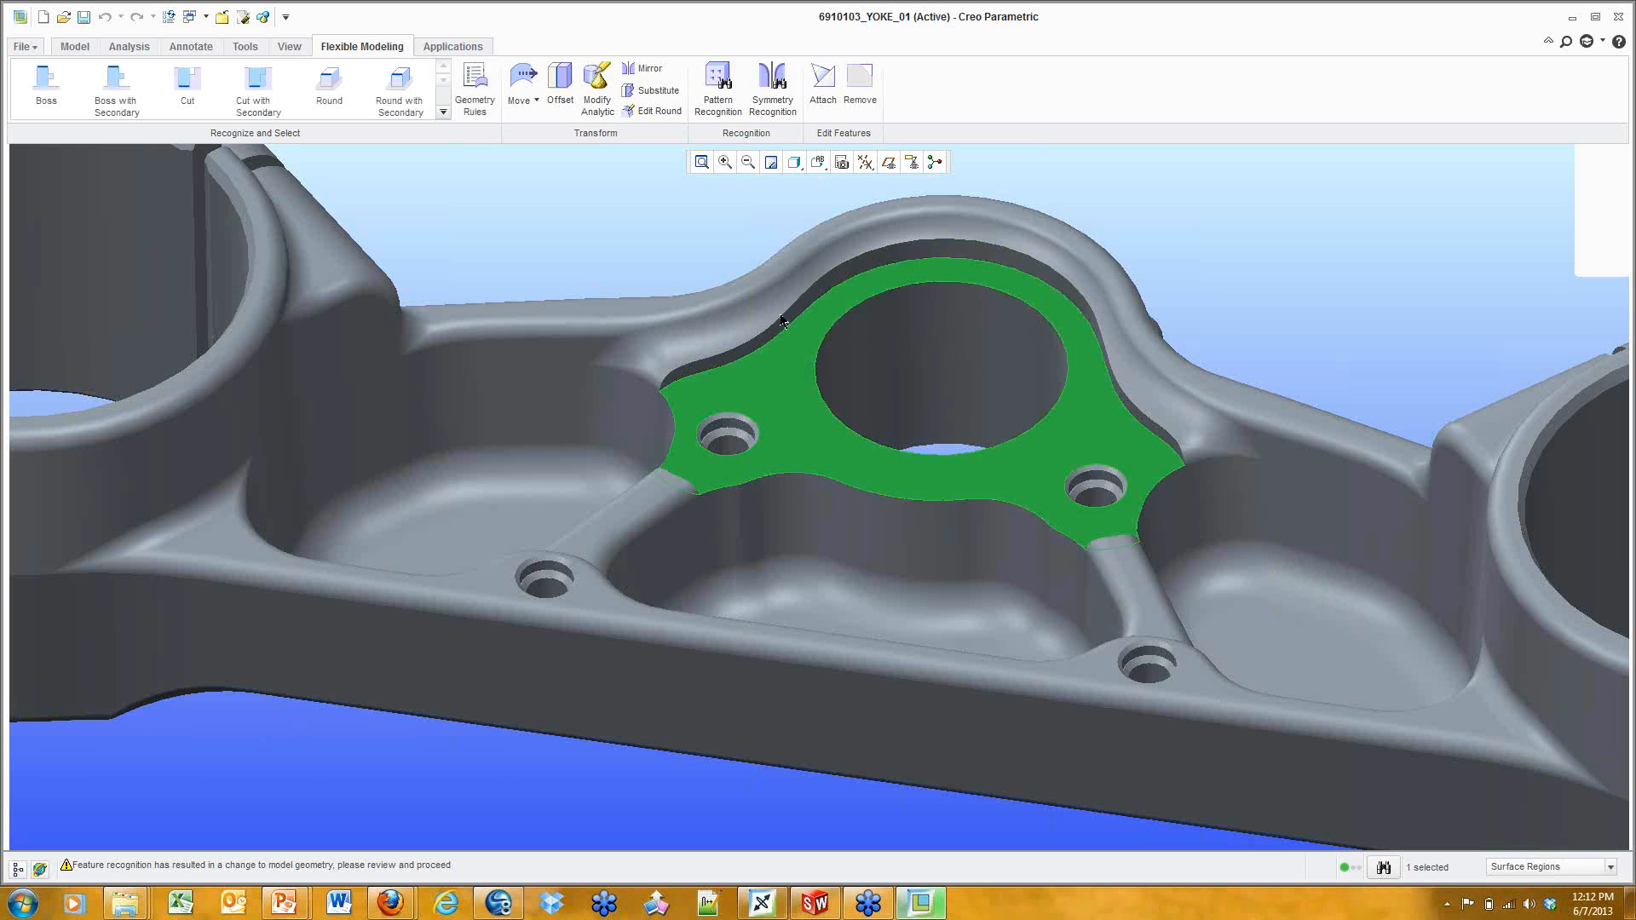
pyautogui.click(523, 79)
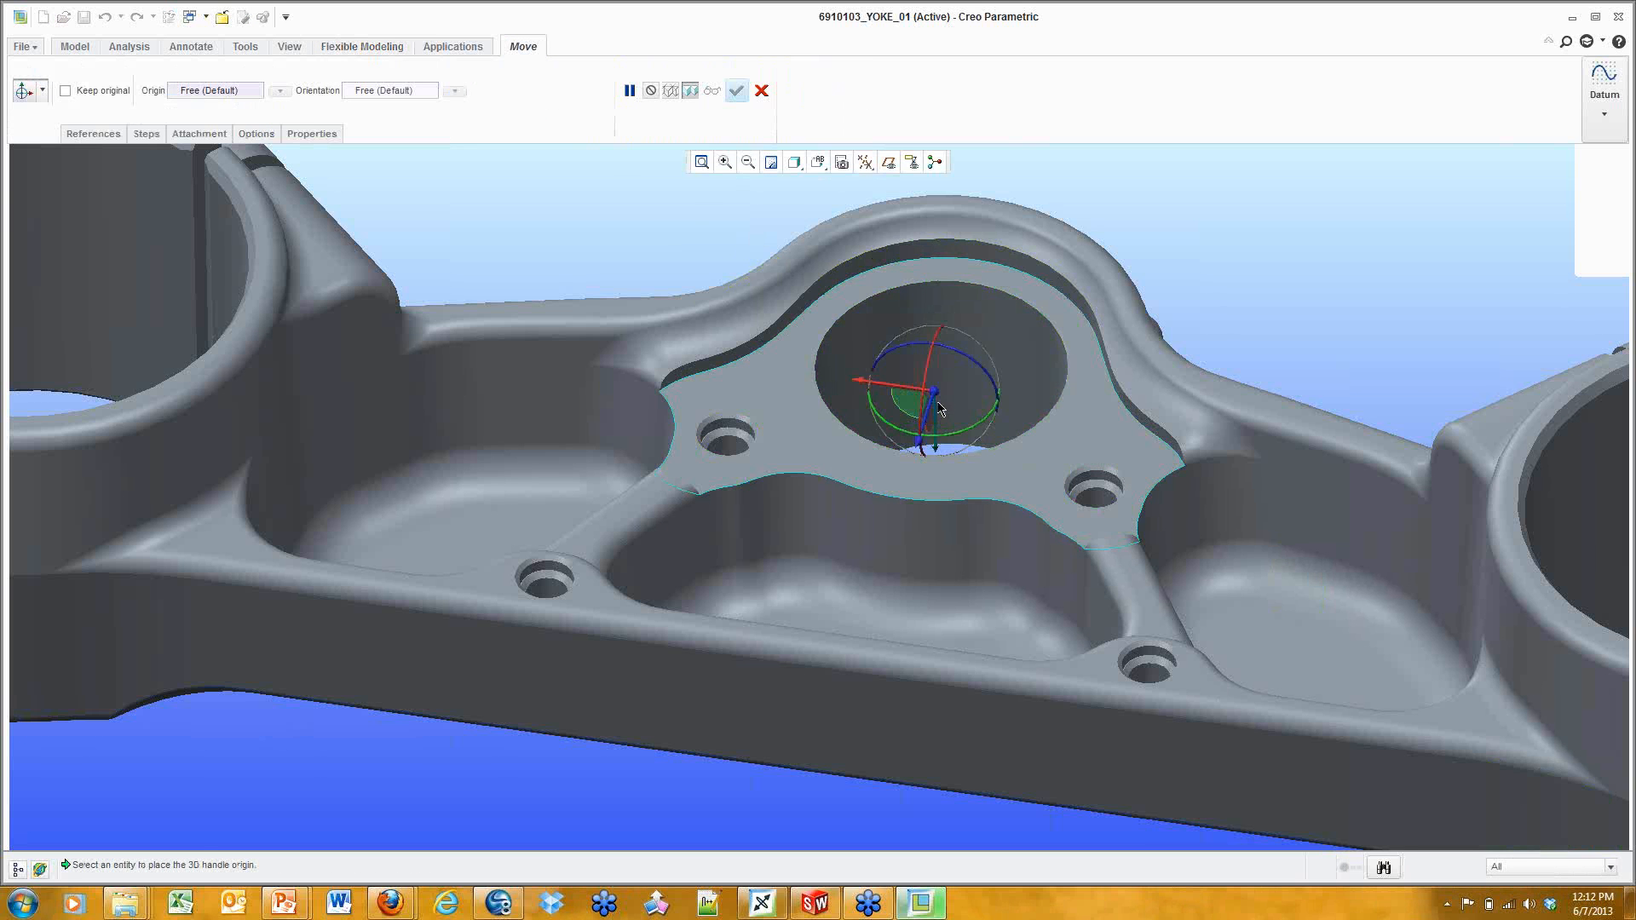
pyautogui.moveTo(905, 391)
pyautogui.mouseDown(button='middle')
pyautogui.moveTo(921, 400)
pyautogui.moveTo(890, 389)
pyautogui.mouseUp(button='middle')
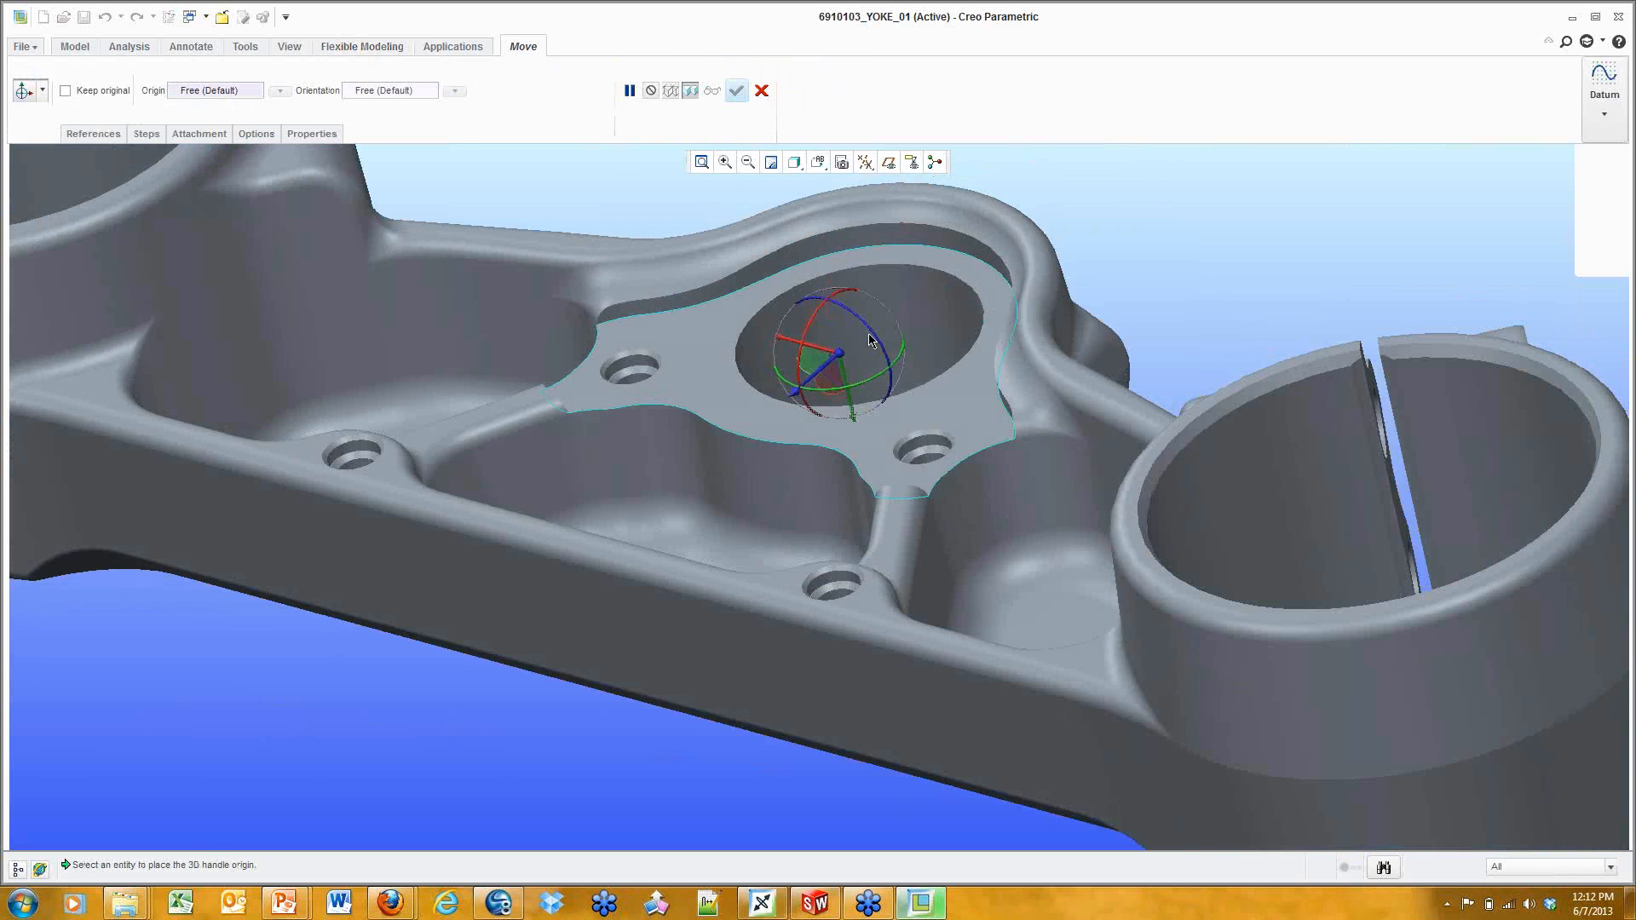
pyautogui.scroll(3, 840, 378)
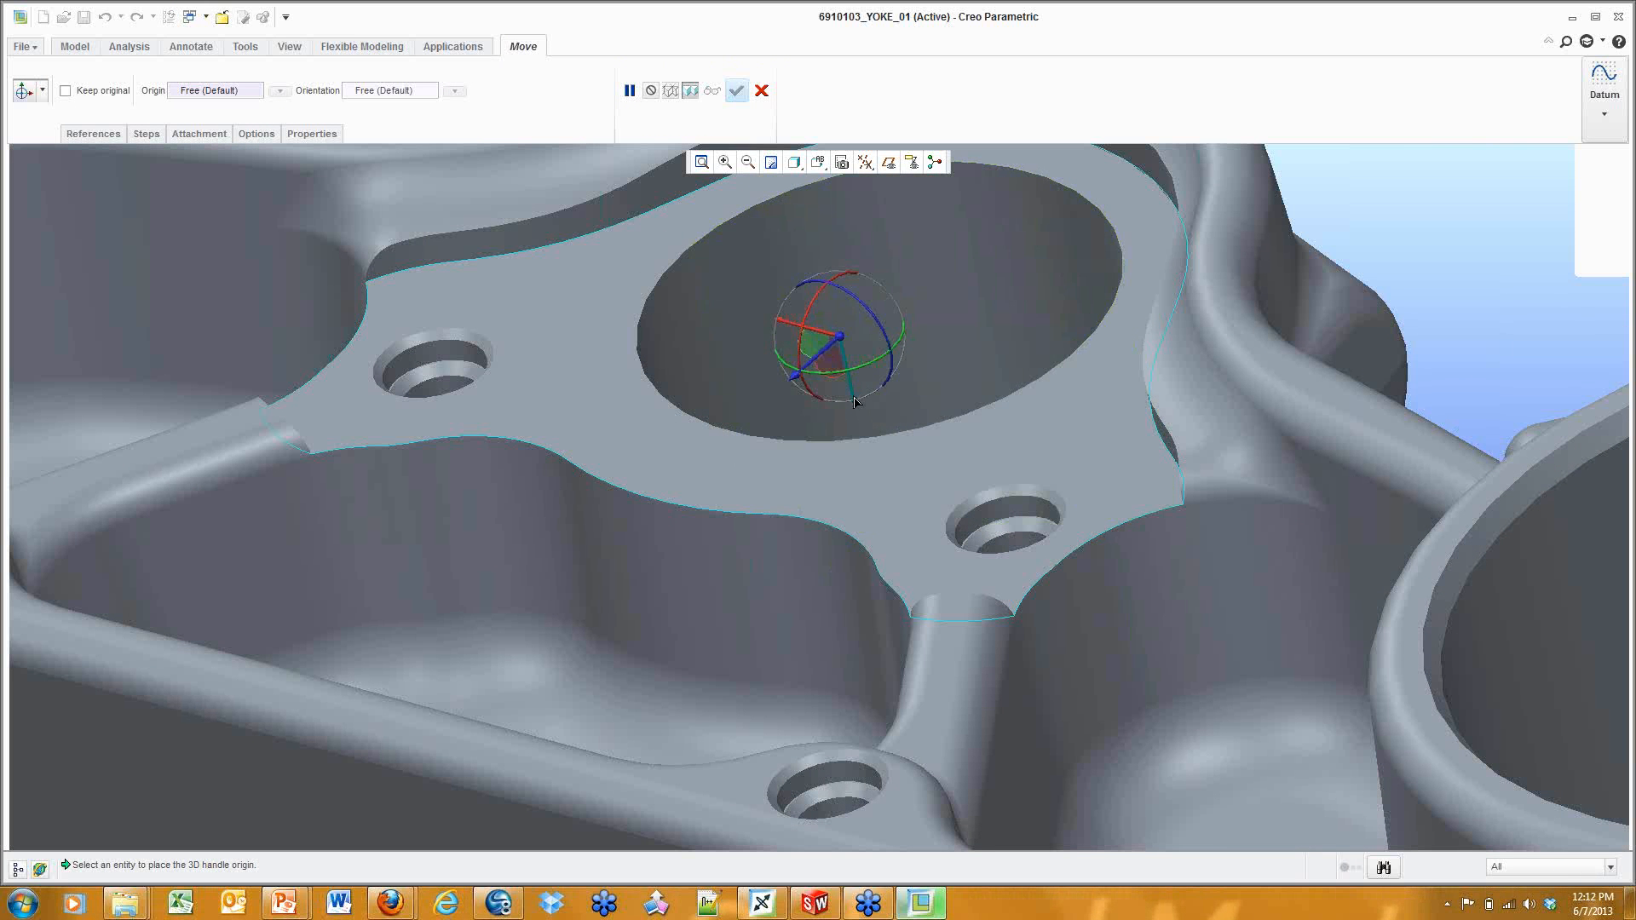
pyautogui.moveTo(854, 394); pyautogui.dragTo(847, 302)
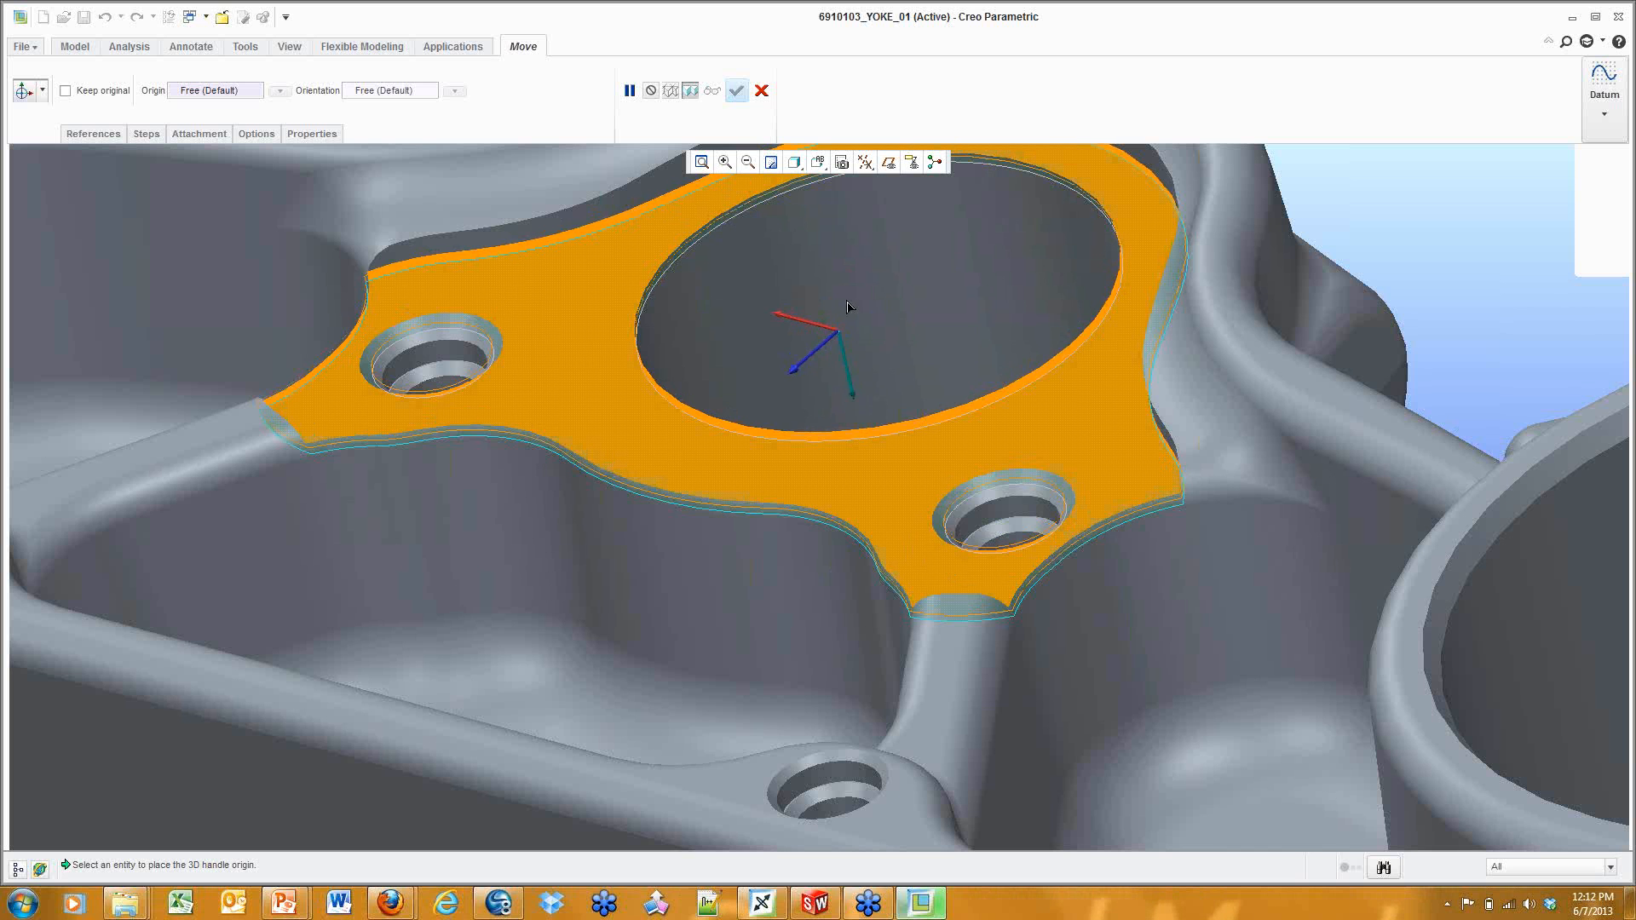
pyautogui.scroll(1, 764, 266)
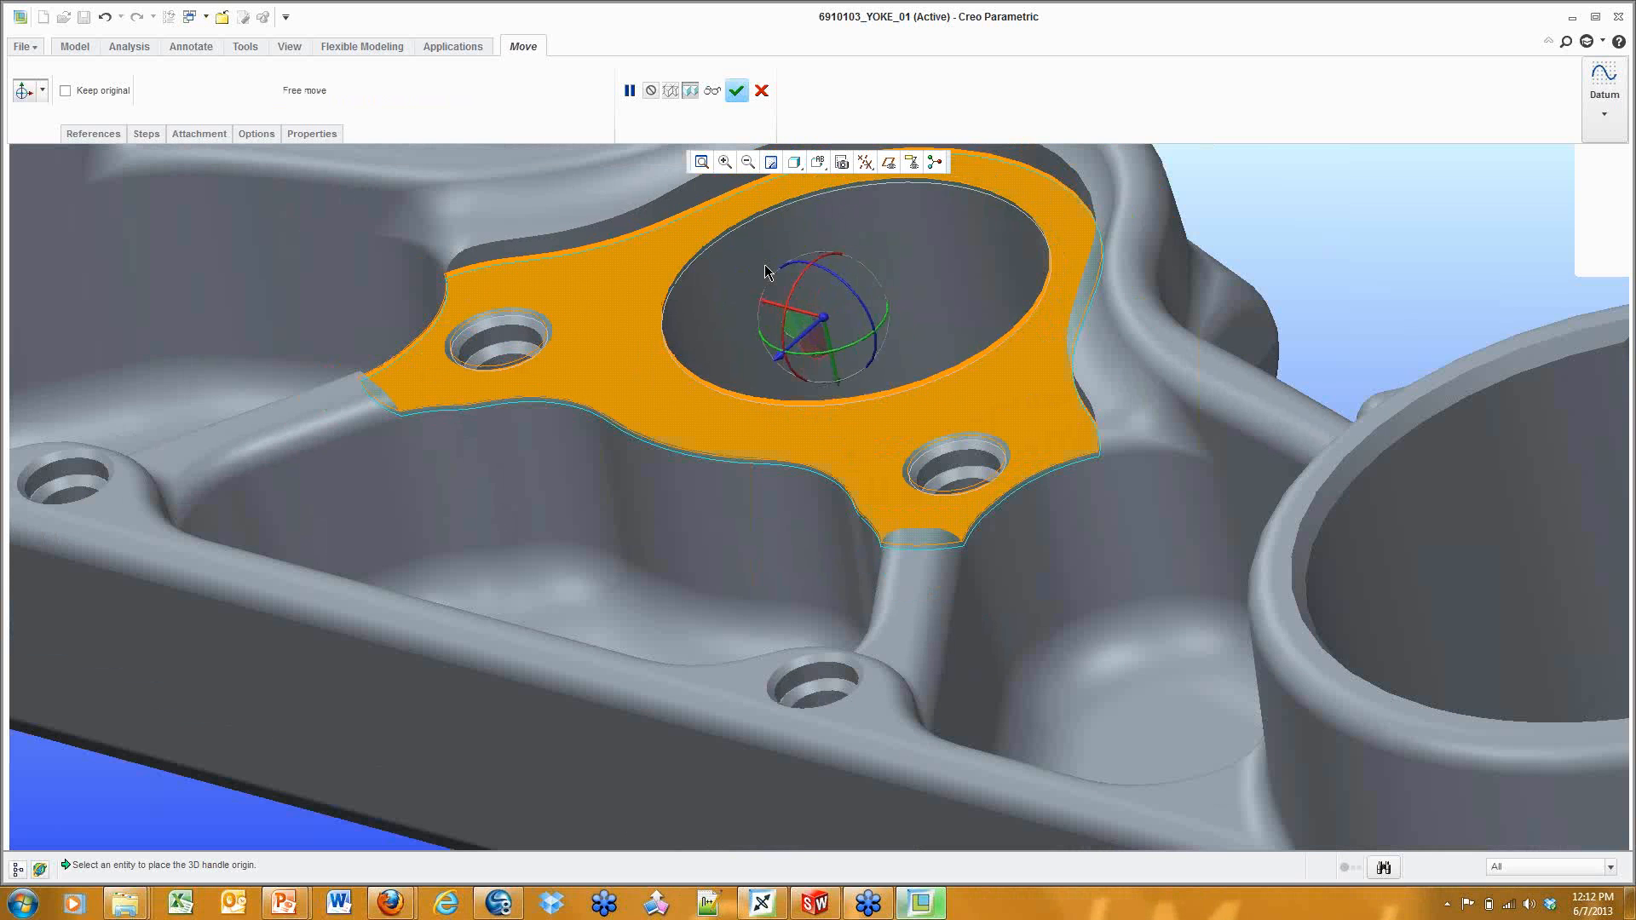
pyautogui.scroll(3, 764, 266)
pyautogui.moveTo(757, 264); pyautogui.dragTo(802, 410, button='middle')
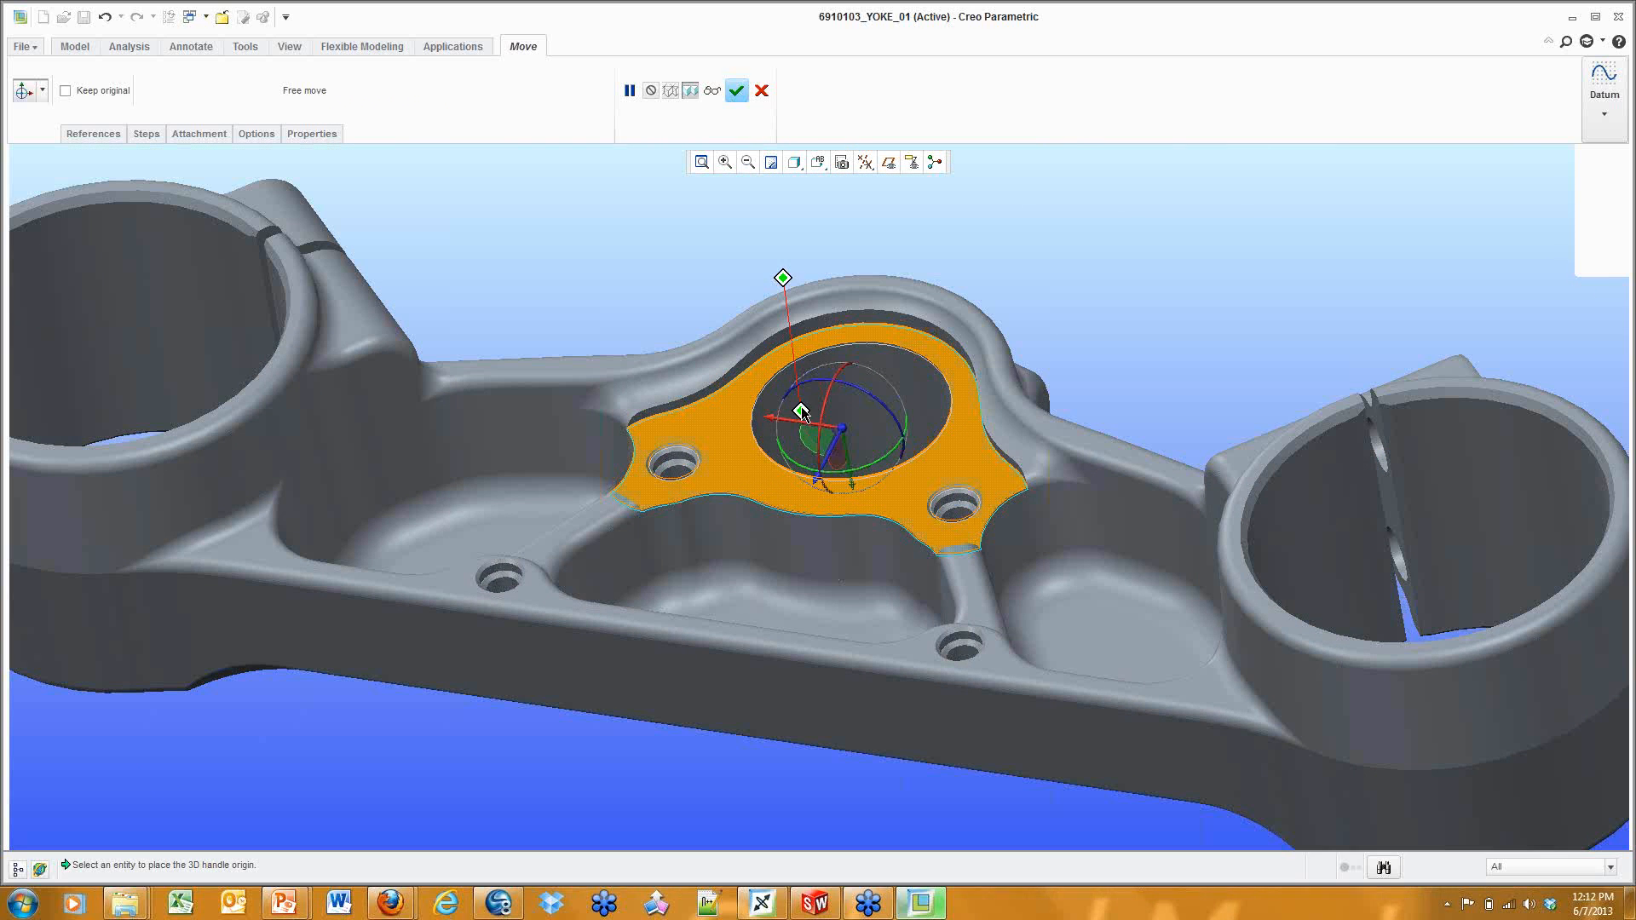
pyautogui.click(736, 91)
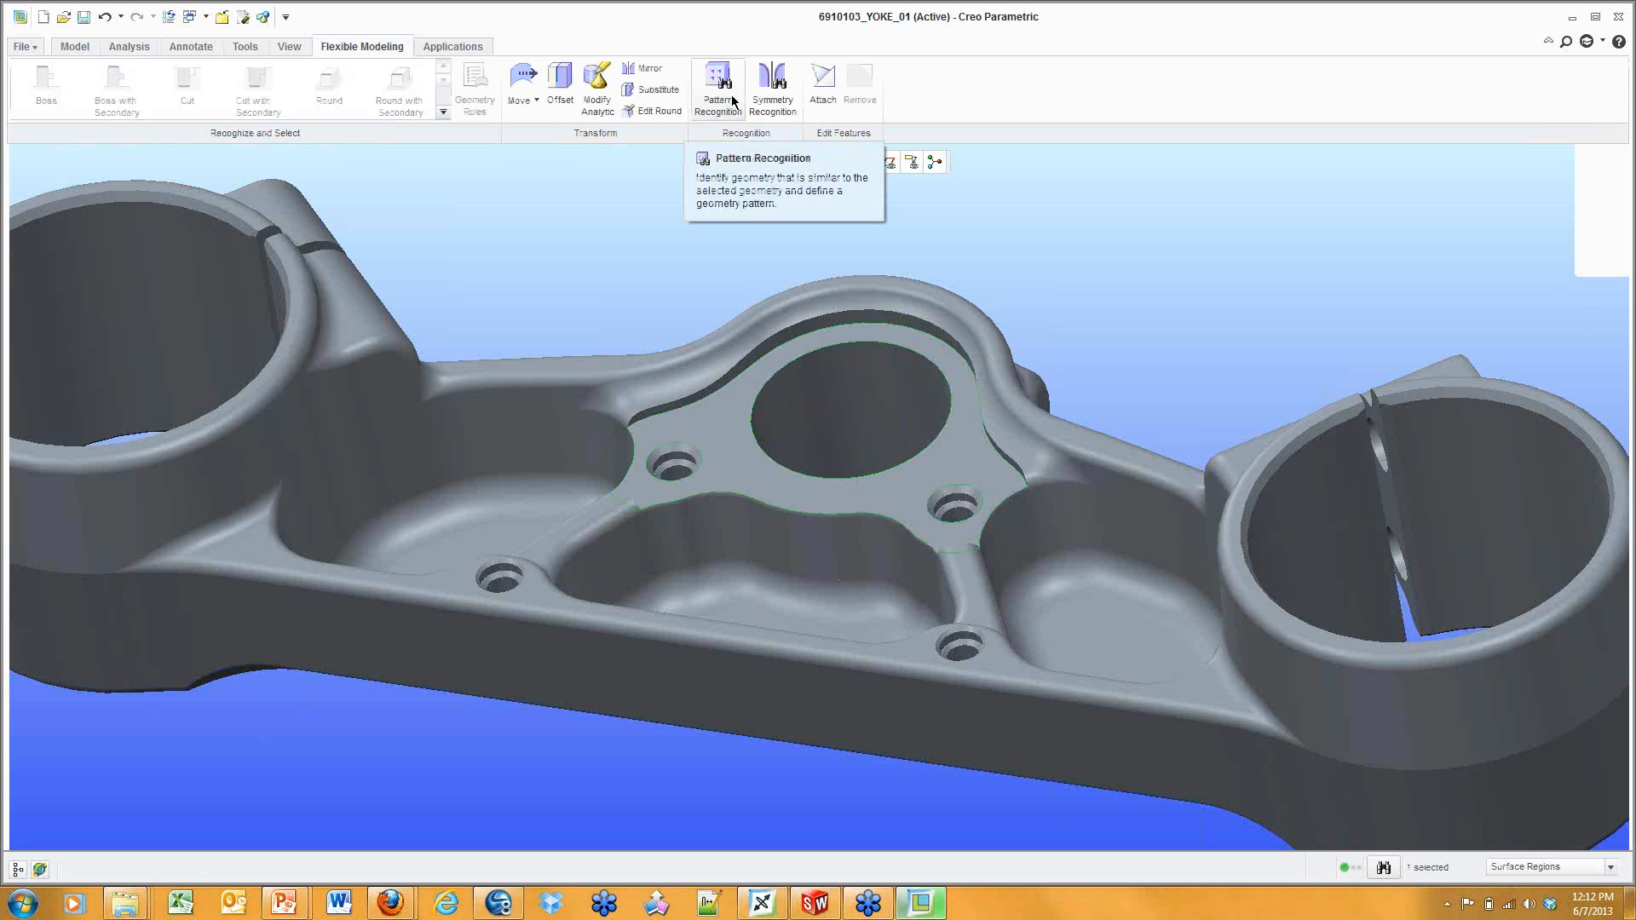
# Recognize the symmetry between the two small wedge-shaped bosses beside the central bore, using their matching sloped faces as seed planes.
pyautogui.moveTo(1118, 286); pyautogui.dragTo(831, 160, button='middle')
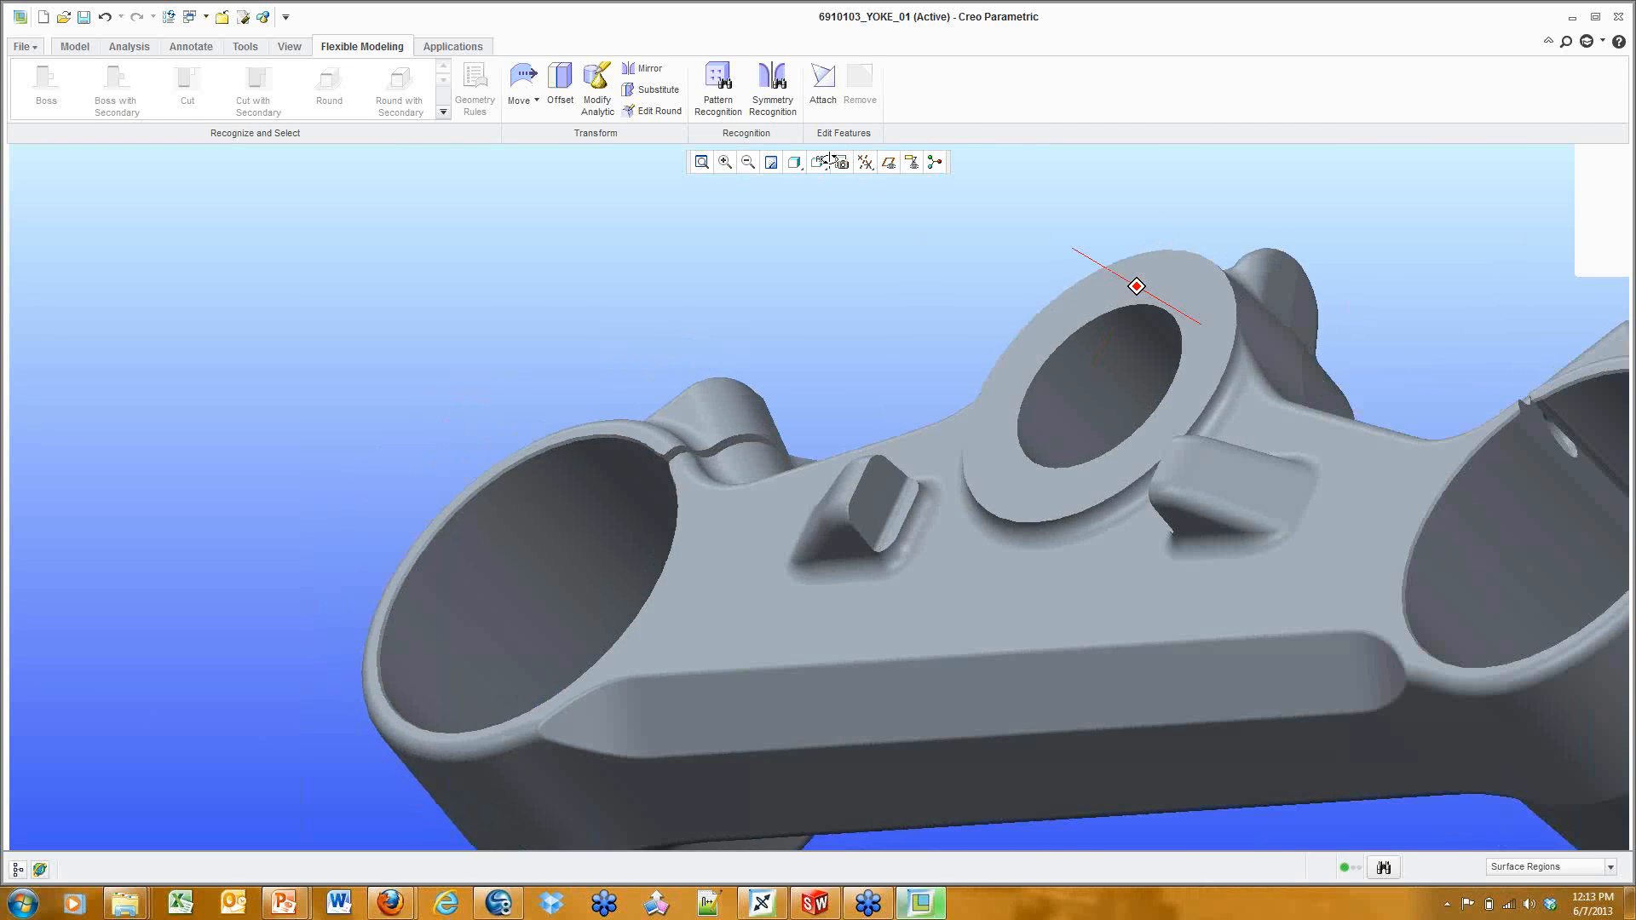
pyautogui.moveTo(956, 305); pyautogui.dragTo(767, 192, button='middle')
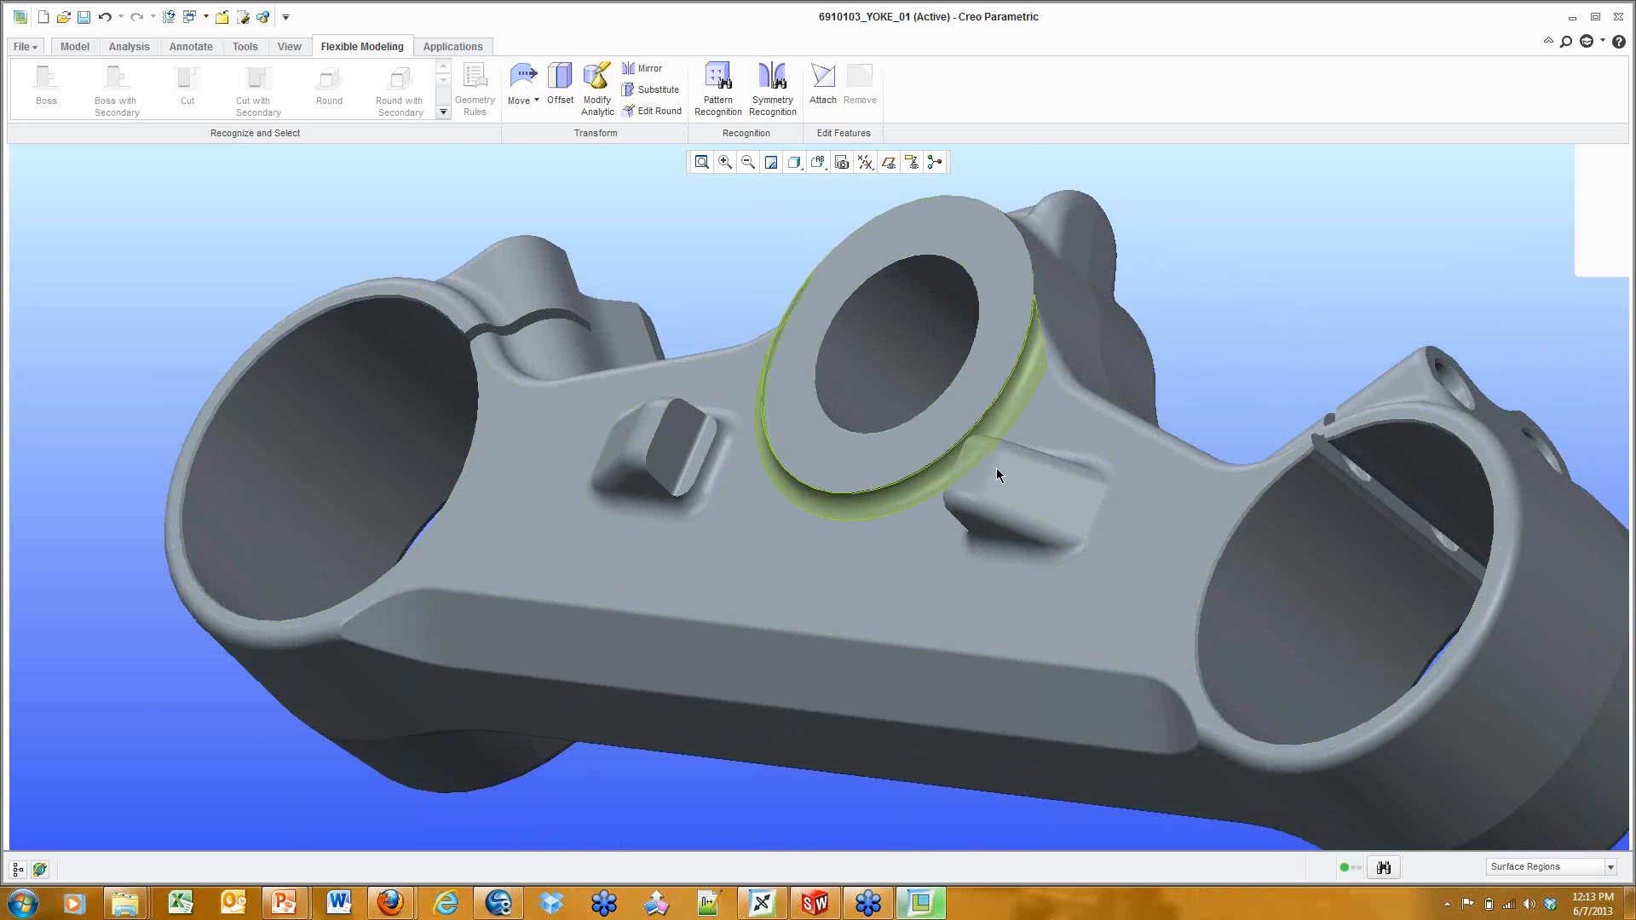
pyautogui.click(1033, 493)
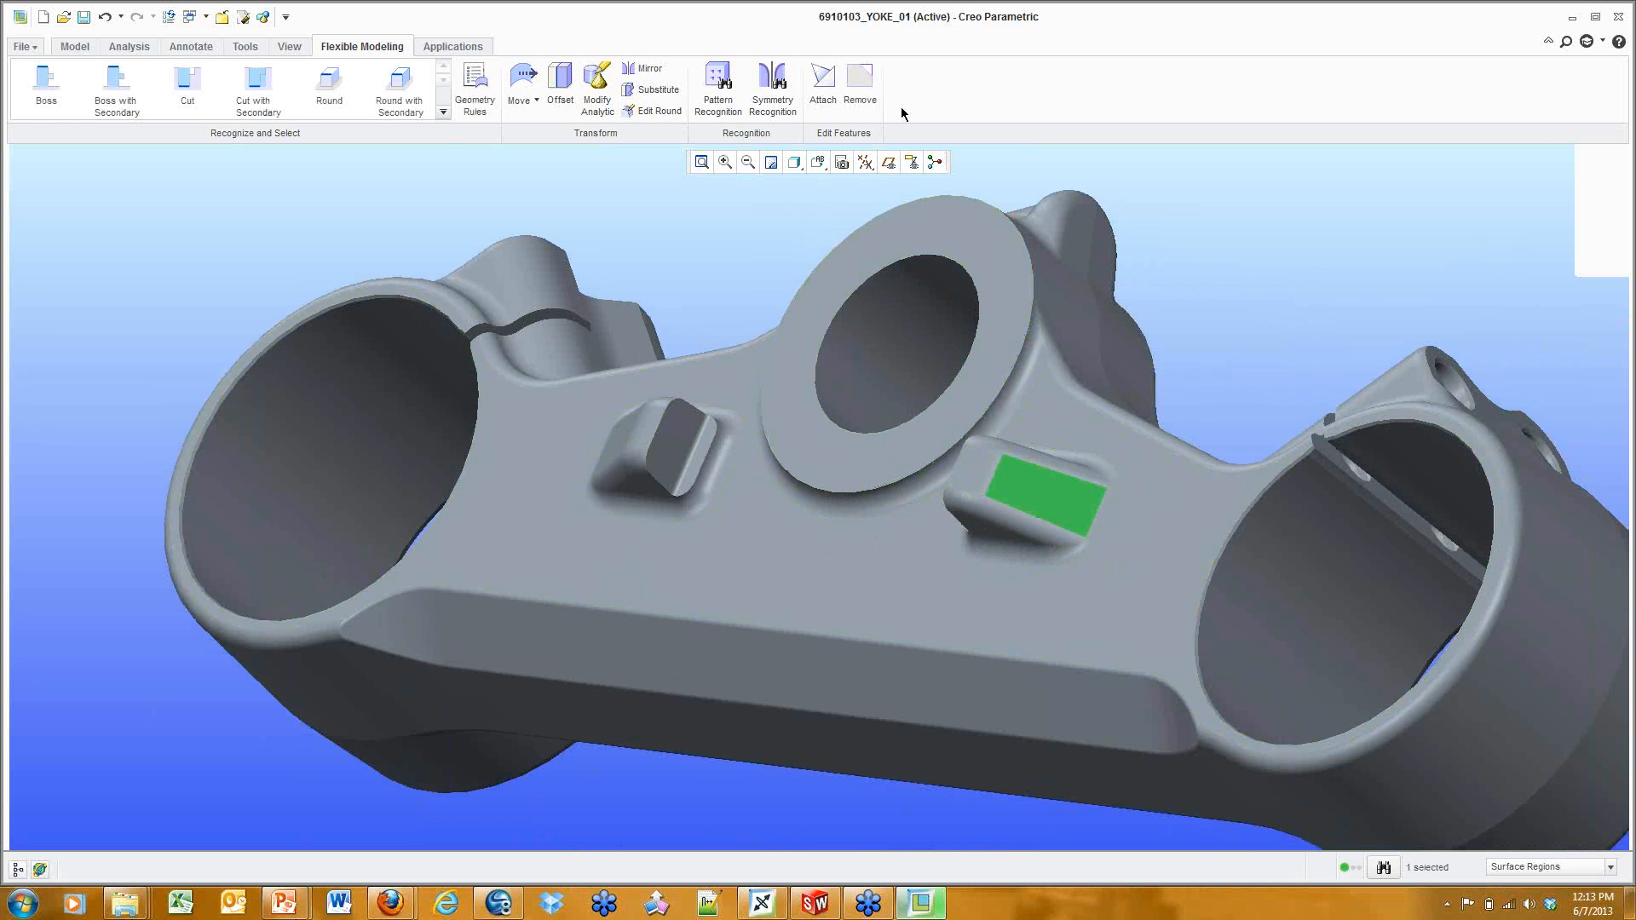
pyautogui.click(772, 85)
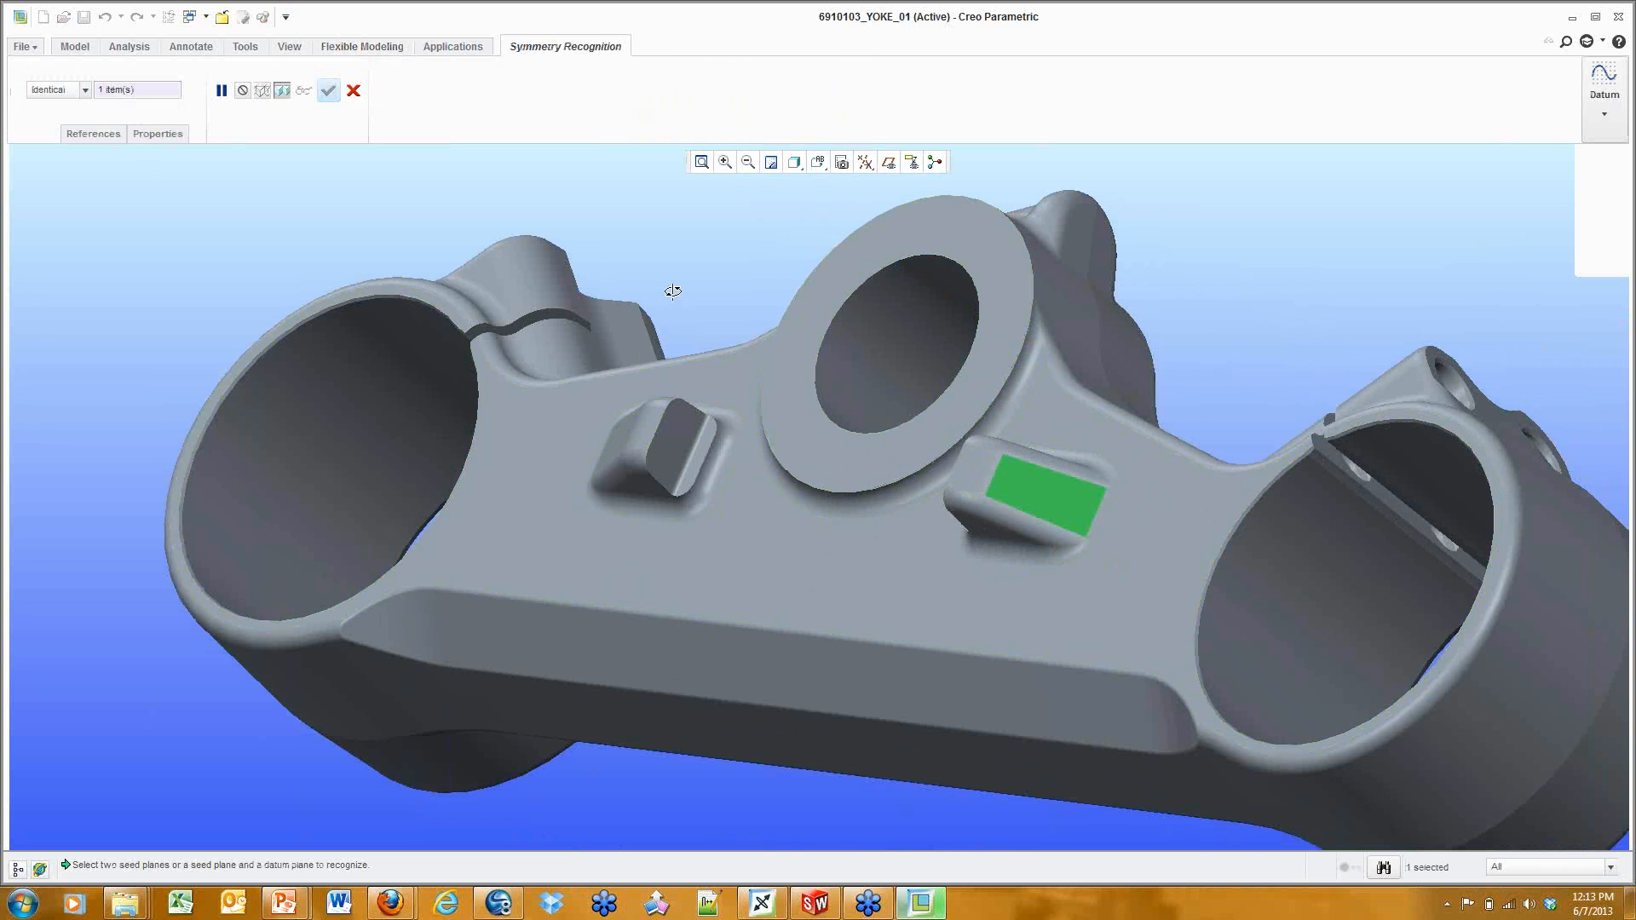
pyautogui.moveTo(668, 289); pyautogui.dragTo(724, 322, button='middle')
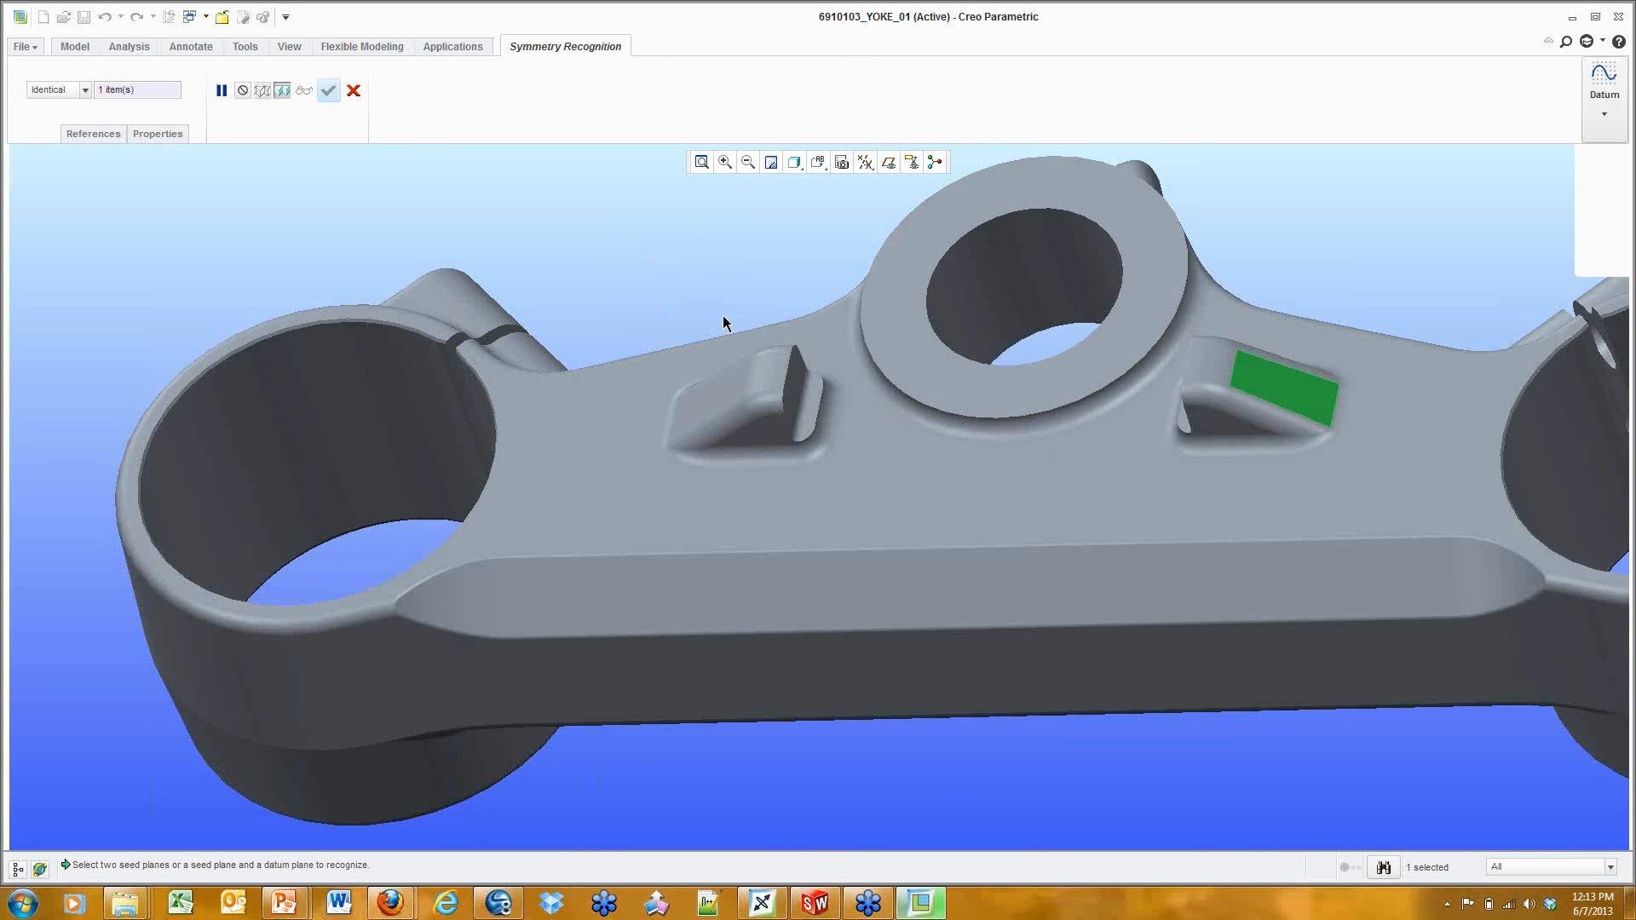
pyautogui.click(715, 409)
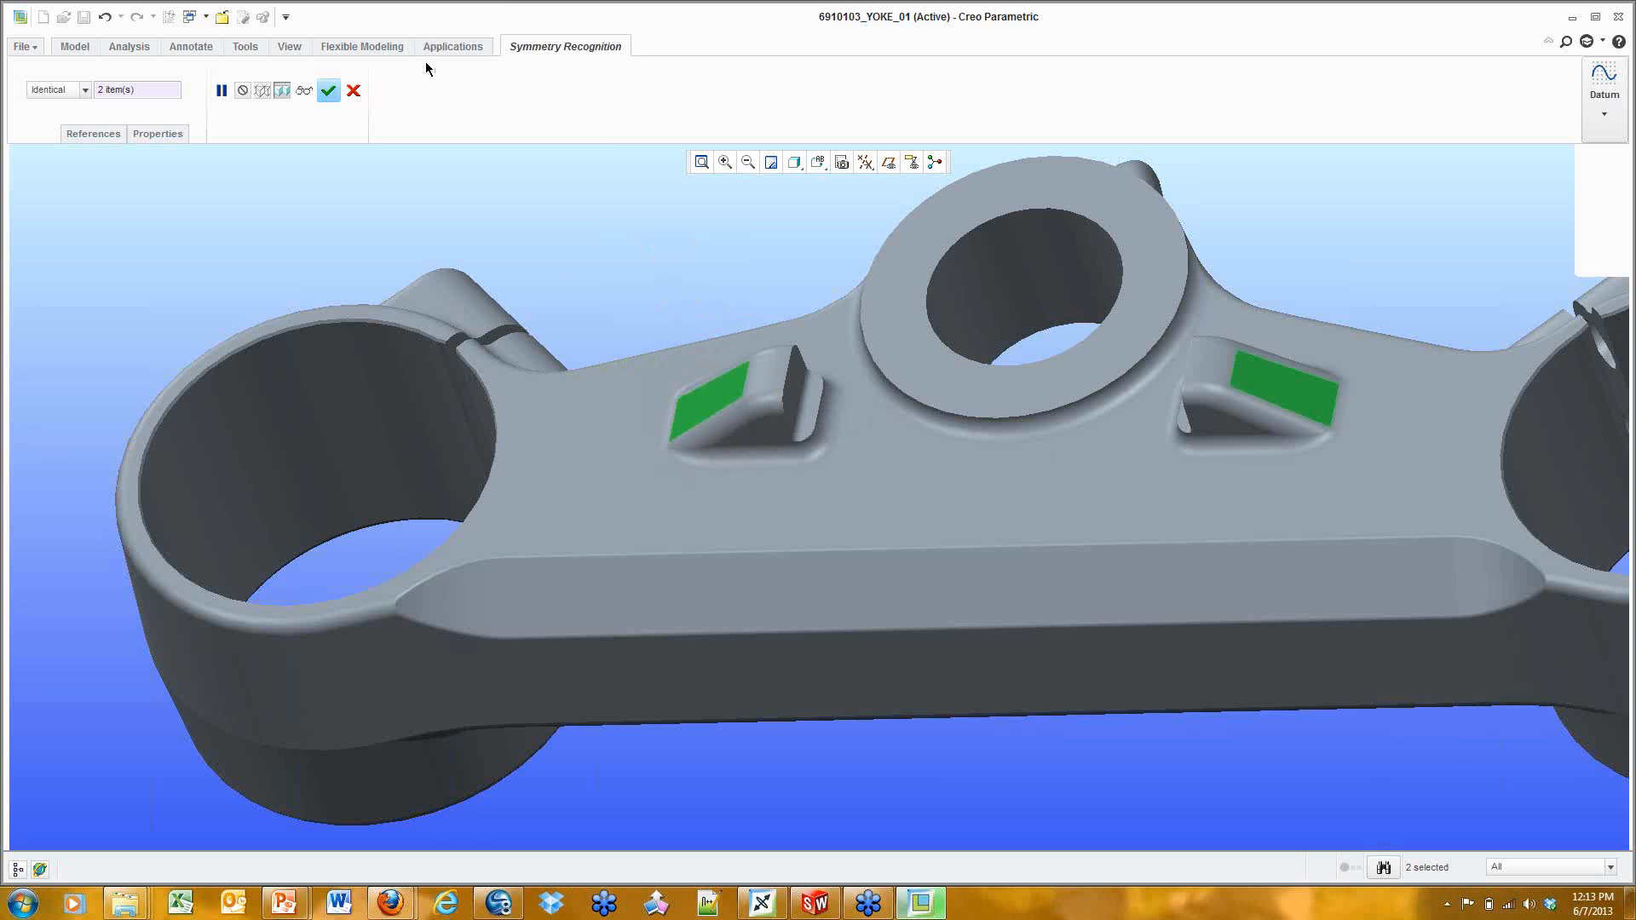
pyautogui.click(329, 91)
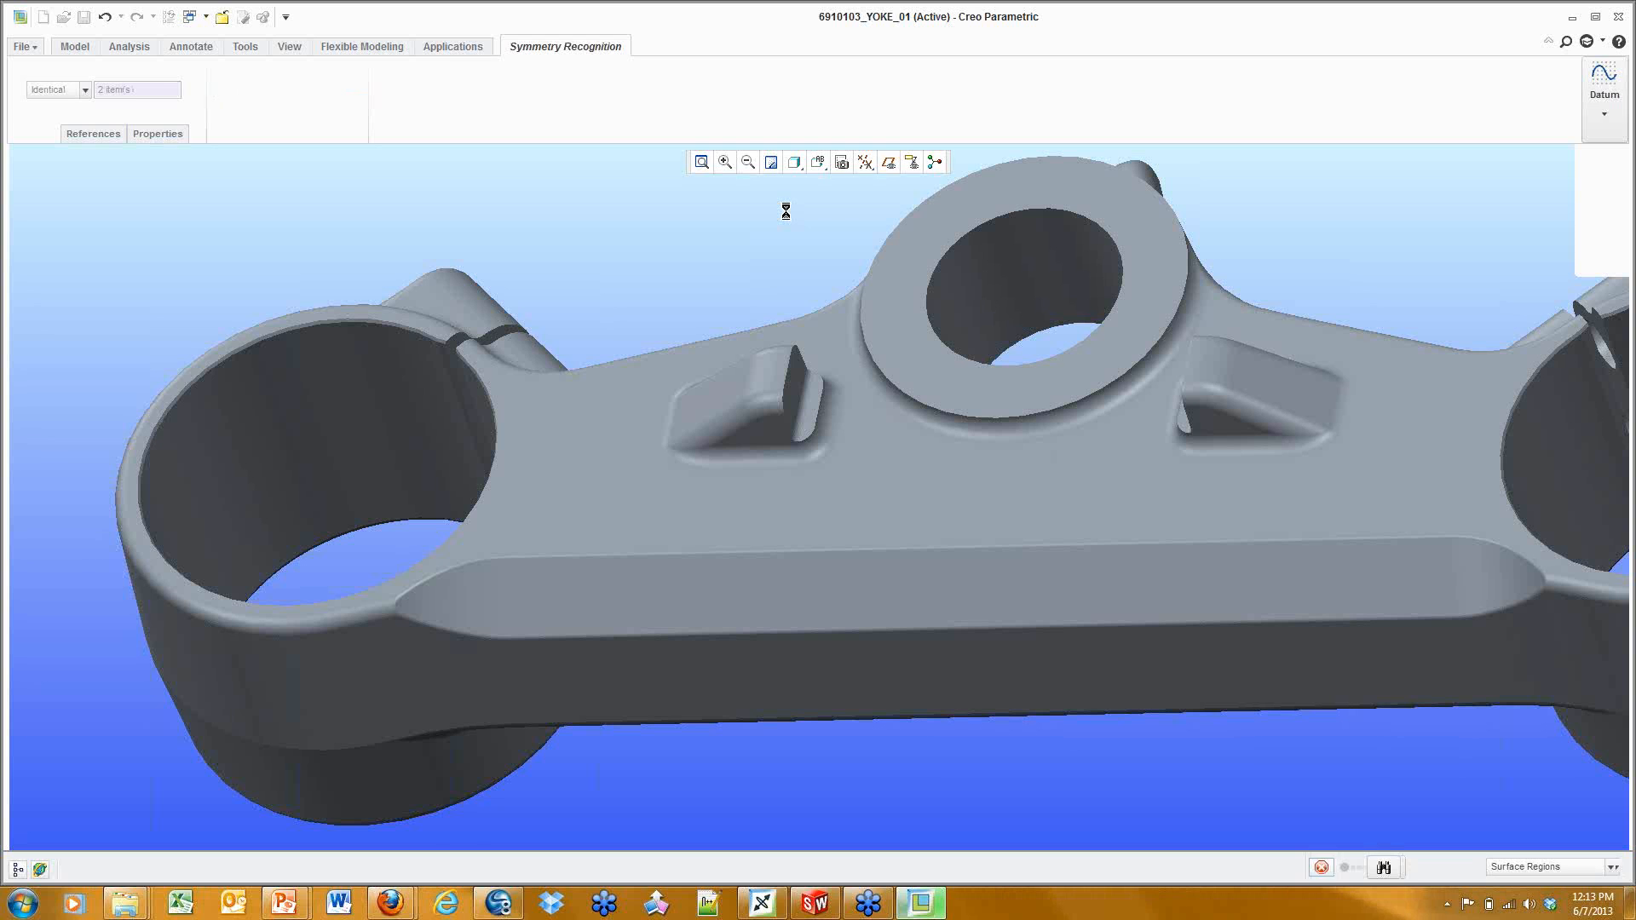
pyautogui.click(1112, 372)
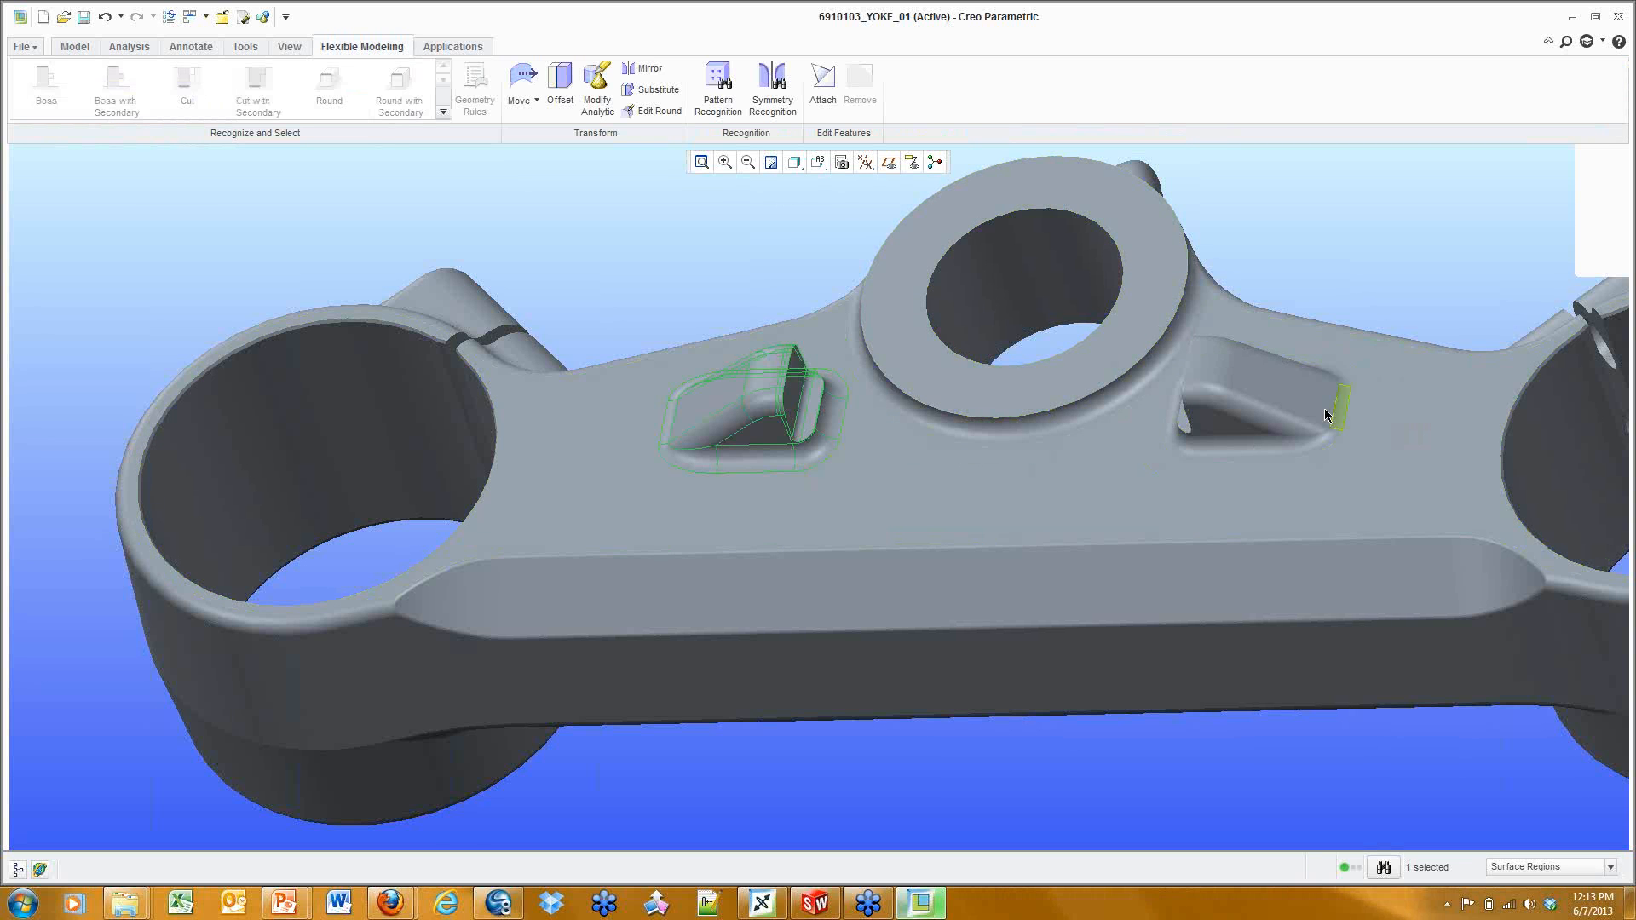
# Recognize one wedge-shaped boss beside the central bore as a boss selection and shift it slightly across the yoke with a free Move.
pyautogui.click(1261, 387)
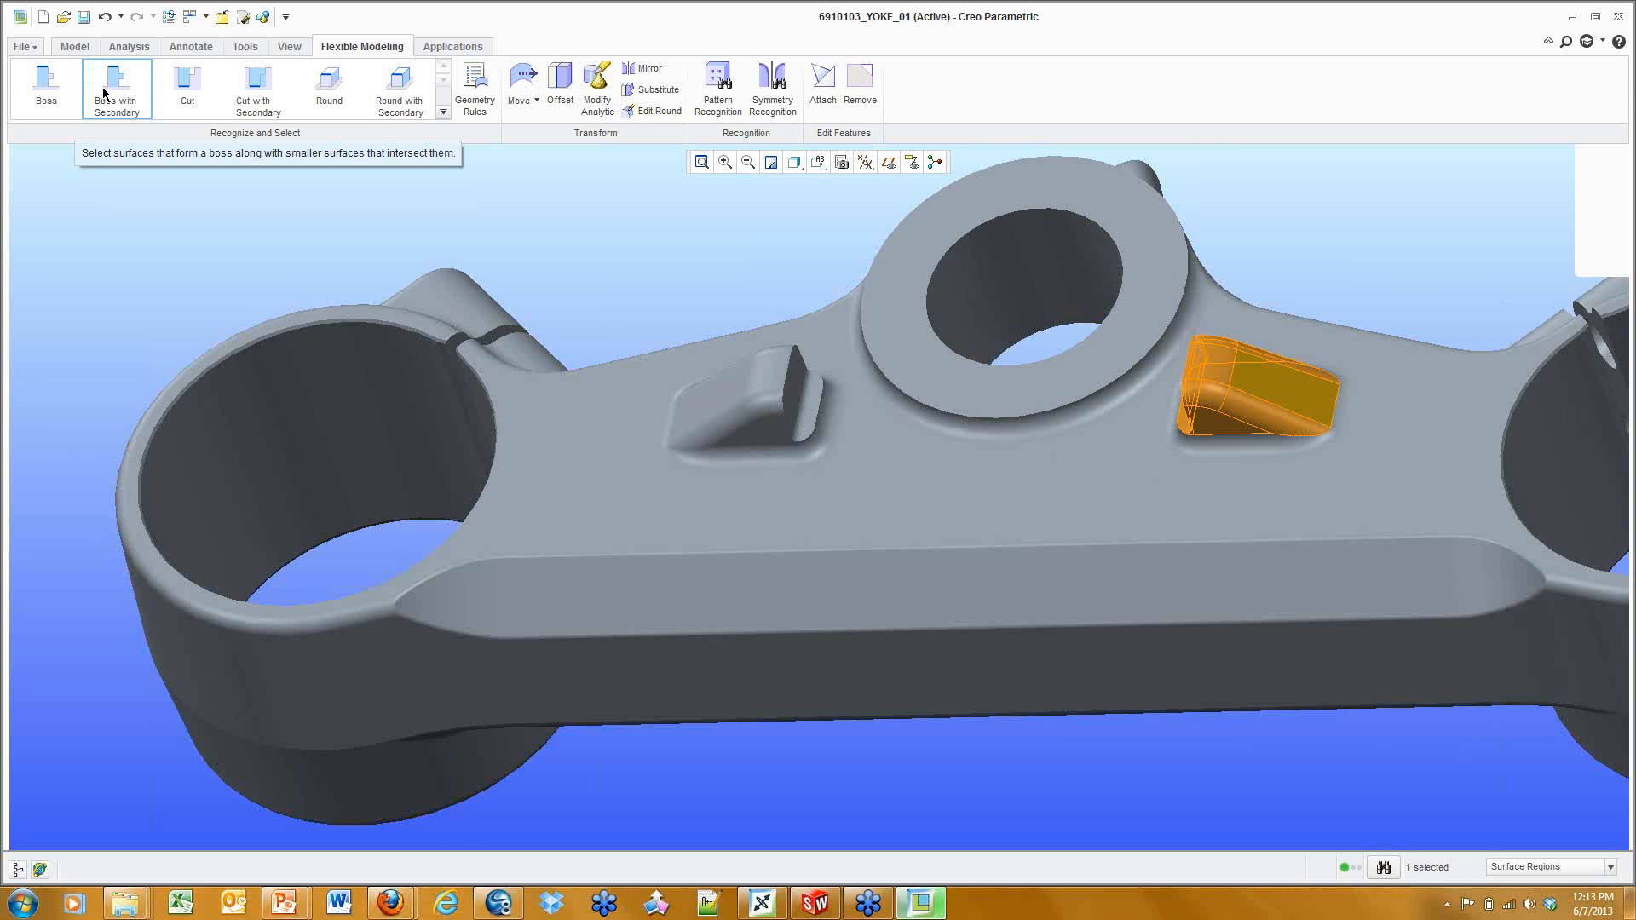
pyautogui.click(47, 89)
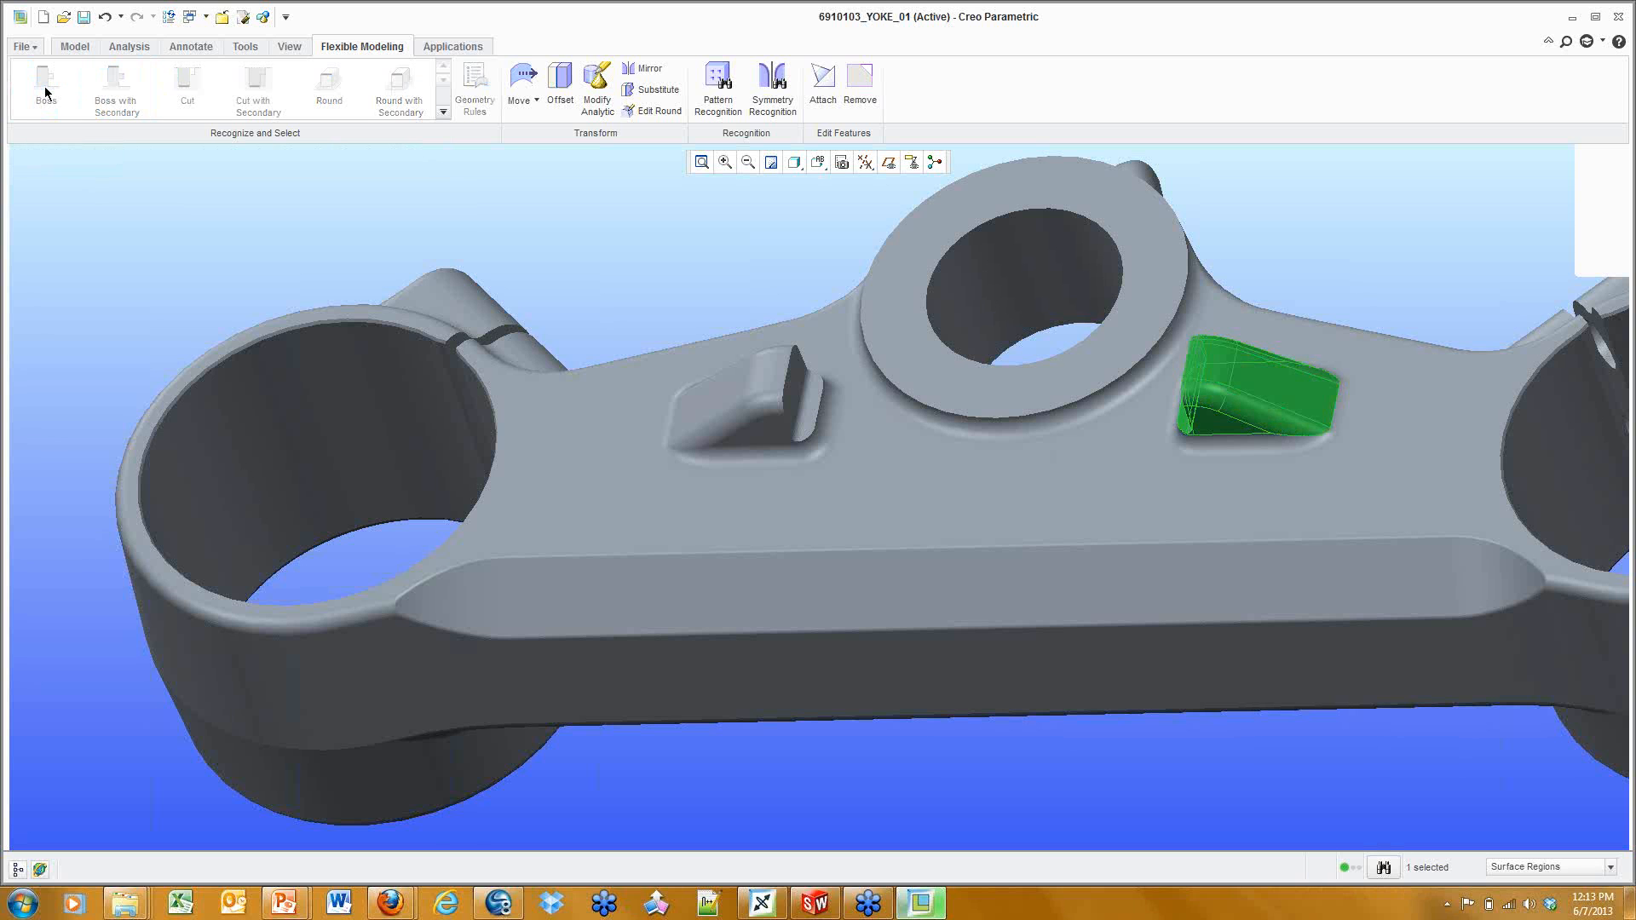
pyautogui.moveTo(887, 277)
pyautogui.mouseDown(button='middle')
pyautogui.moveTo(861, 307)
pyautogui.moveTo(852, 409)
pyautogui.moveTo(733, 307)
pyautogui.moveTo(657, 329)
pyautogui.moveTo(809, 330)
pyautogui.moveTo(1009, 372)
pyautogui.mouseUp(button='middle')
pyautogui.click(532, 85)
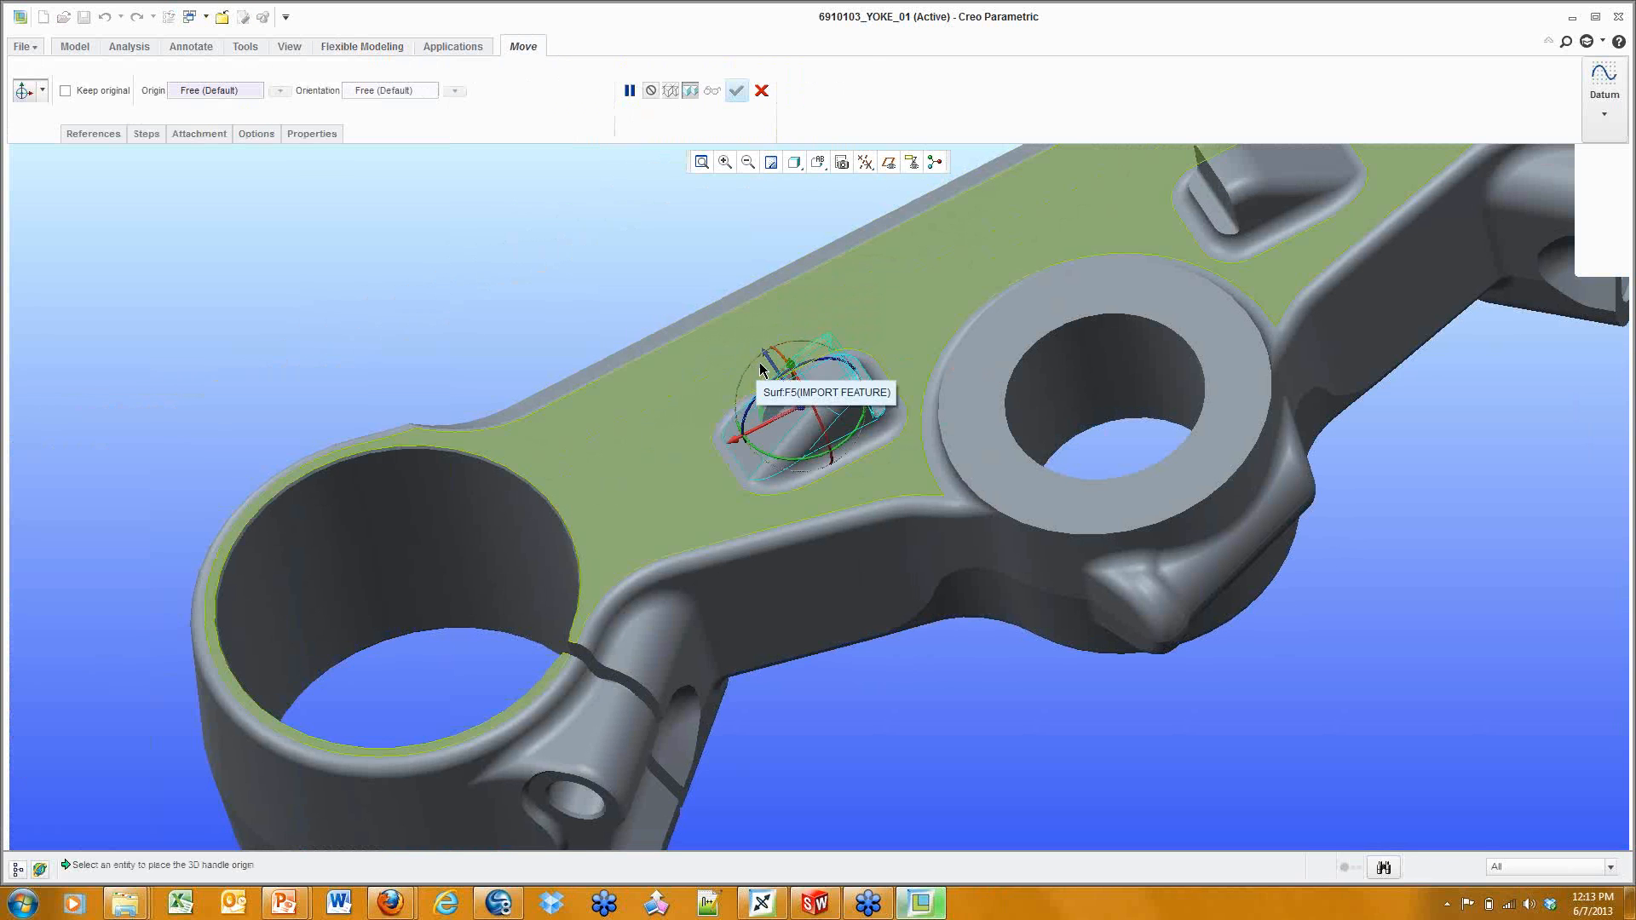
pyautogui.moveTo(766, 356); pyautogui.dragTo(754, 343)
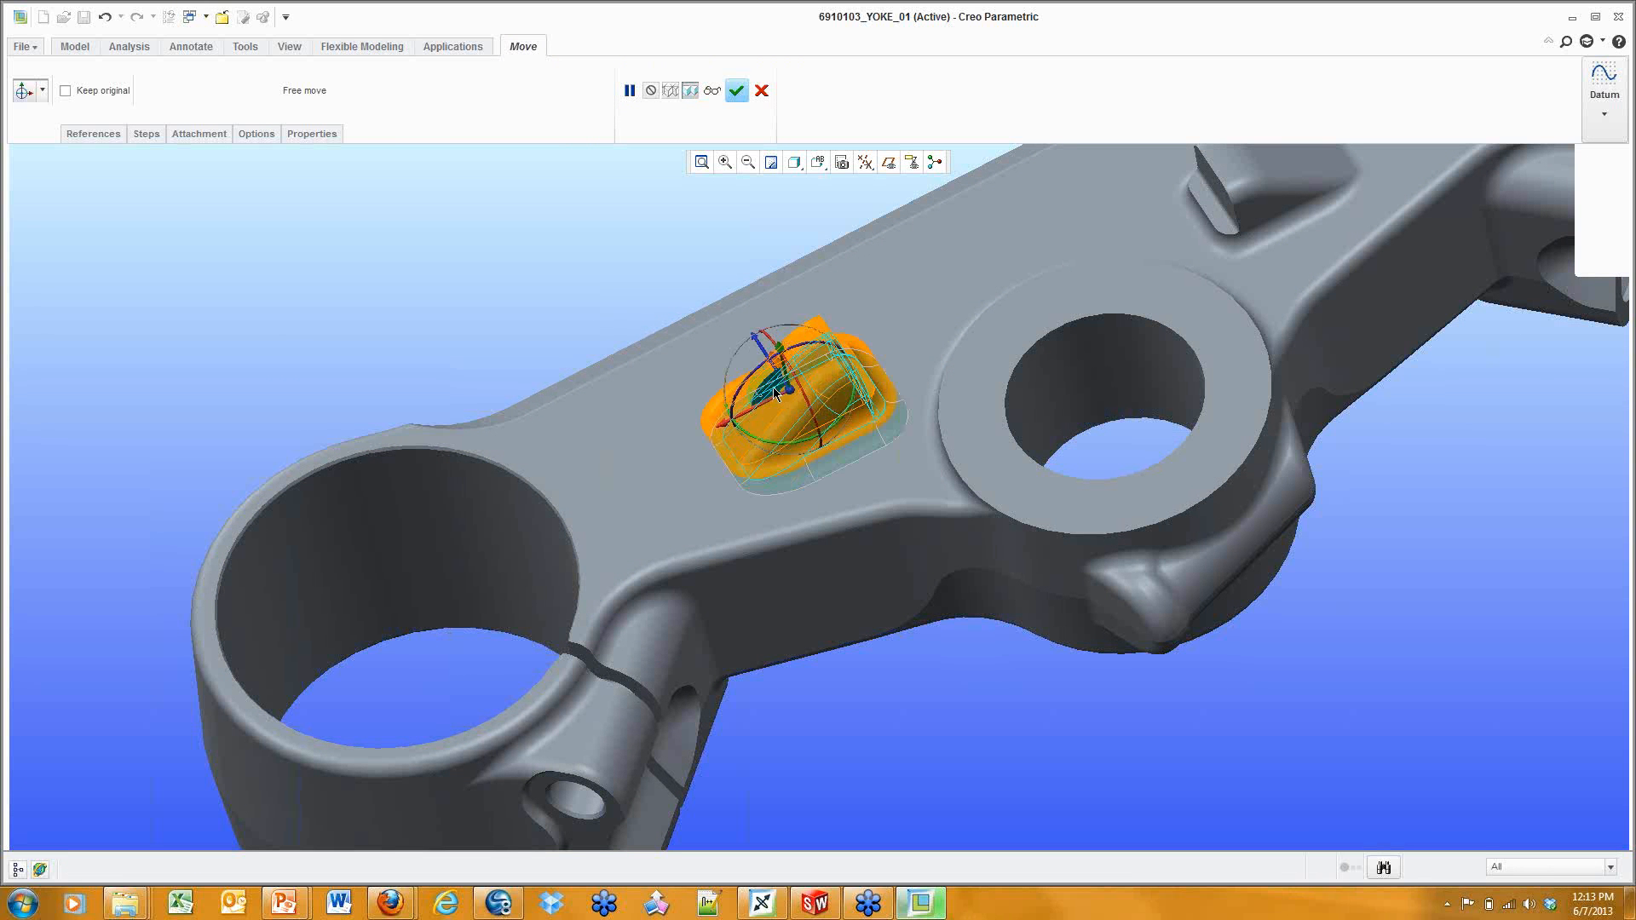
pyautogui.scroll(3, 773, 387)
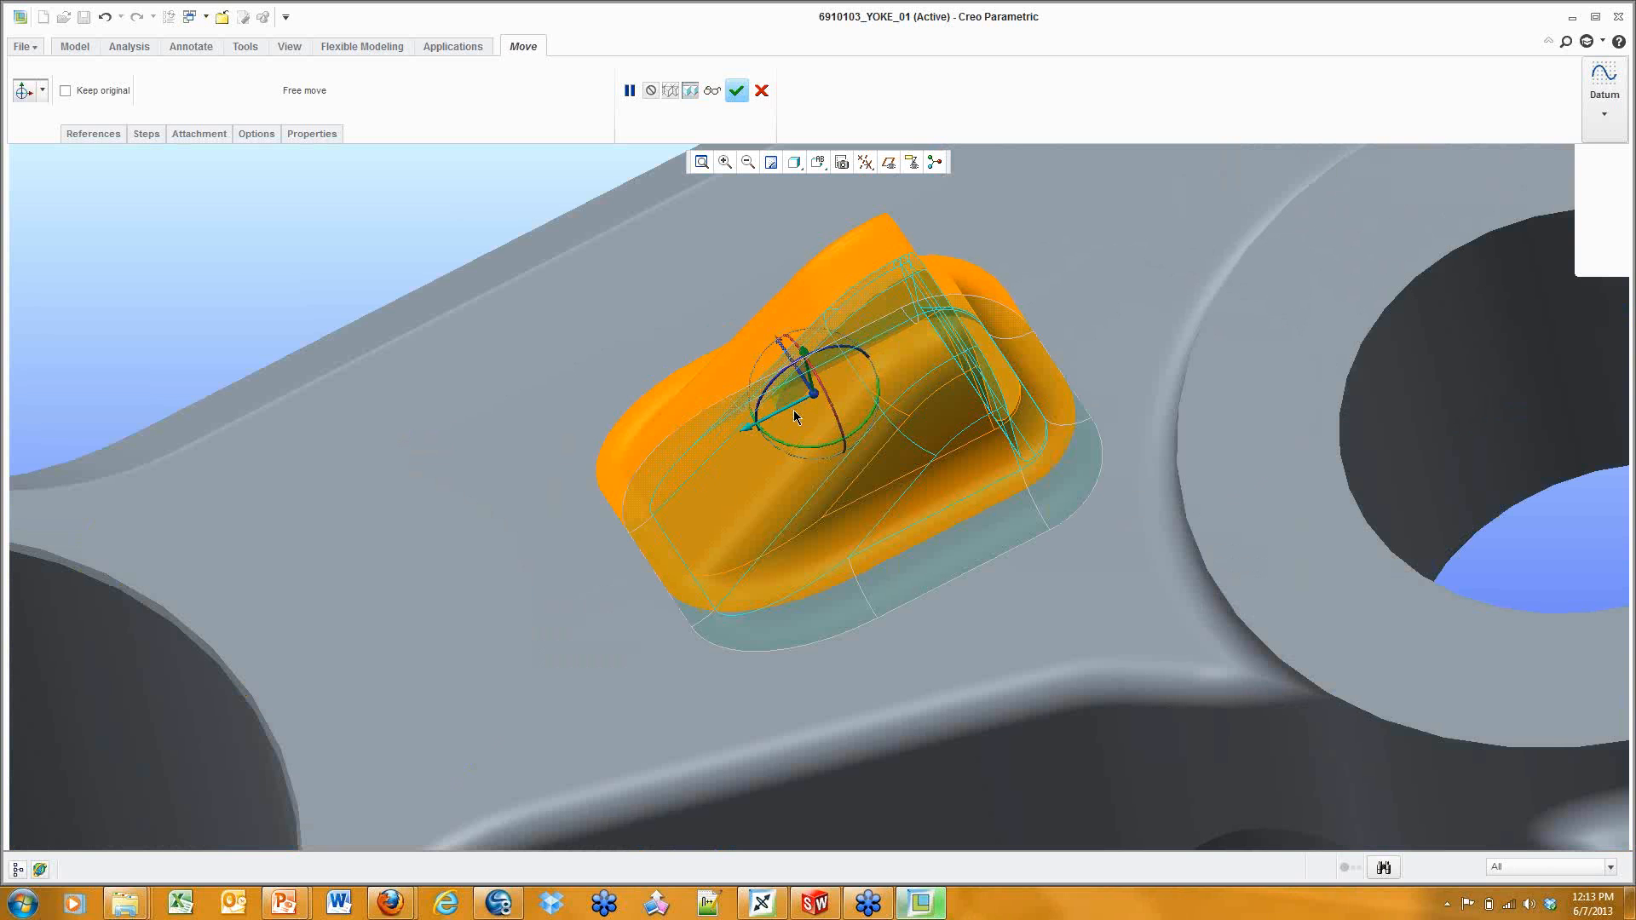
pyautogui.scroll(-4, 793, 416)
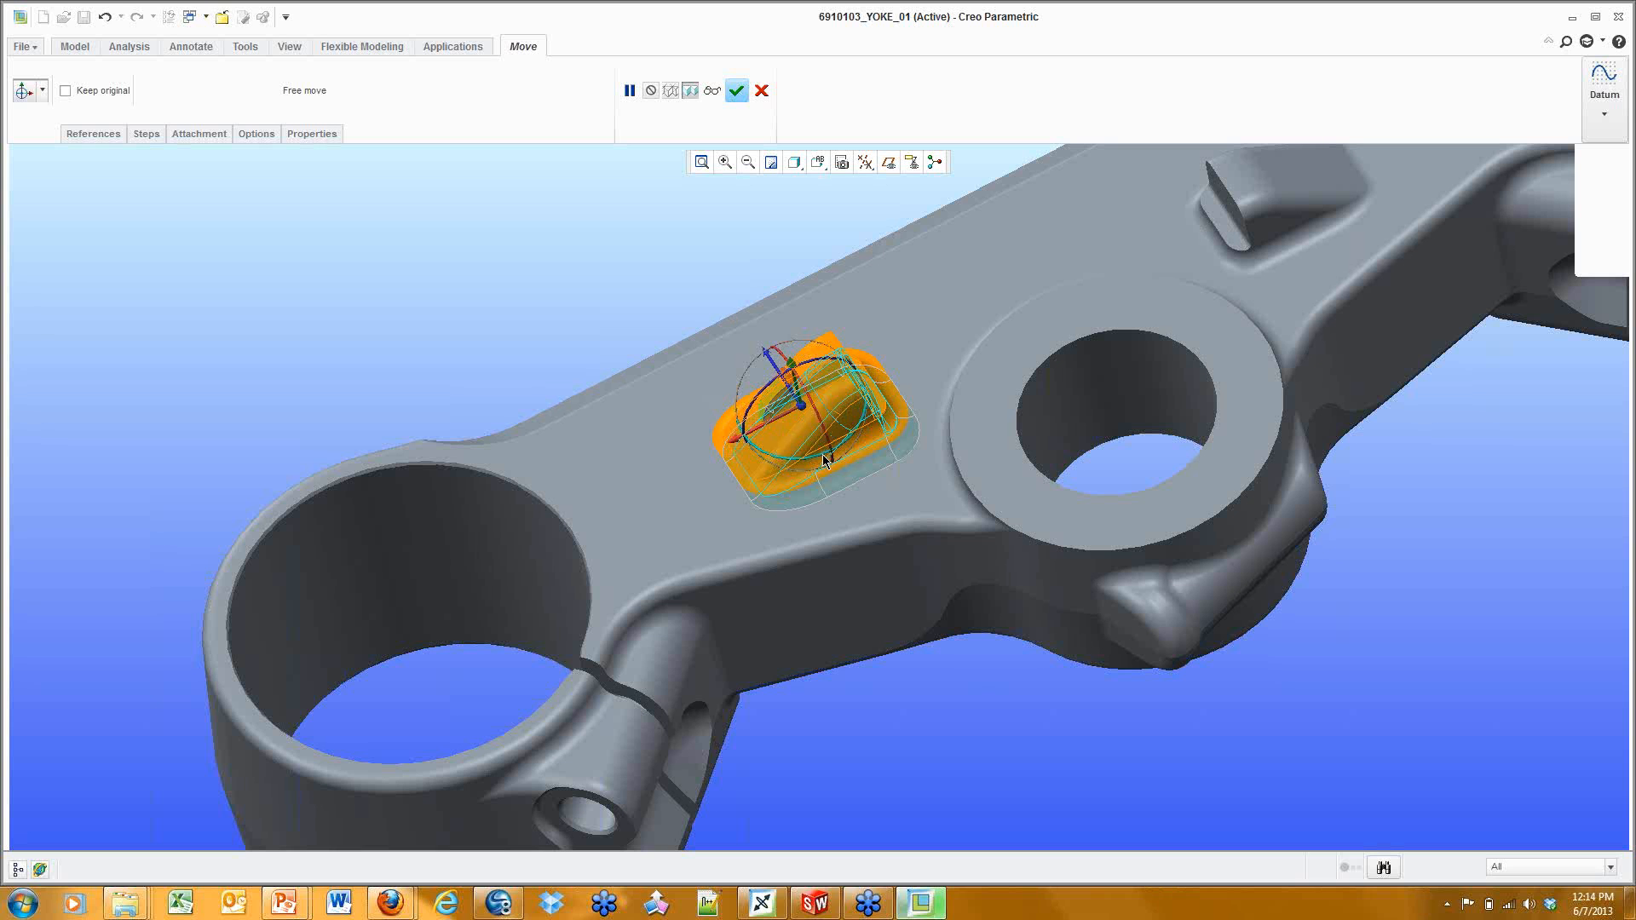
# Rotate the moved wedge boss slightly about two of its axes and nudge its position on the yoke face.
pyautogui.moveTo(811, 467); pyautogui.dragTo(796, 457)
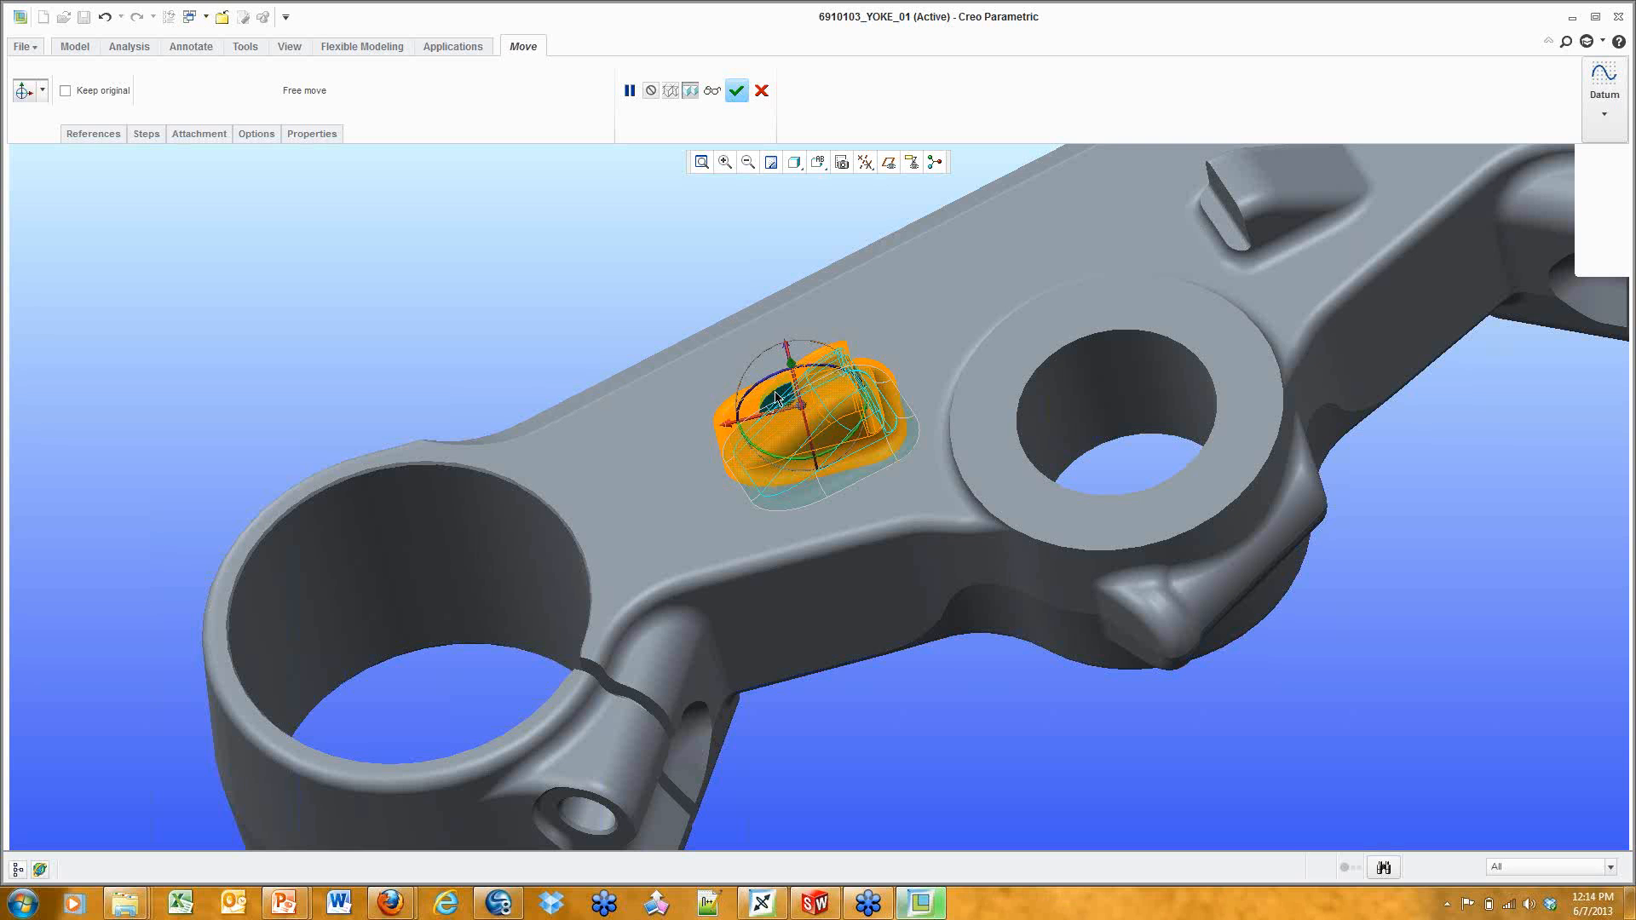
pyautogui.moveTo(764, 382); pyautogui.dragTo(796, 421)
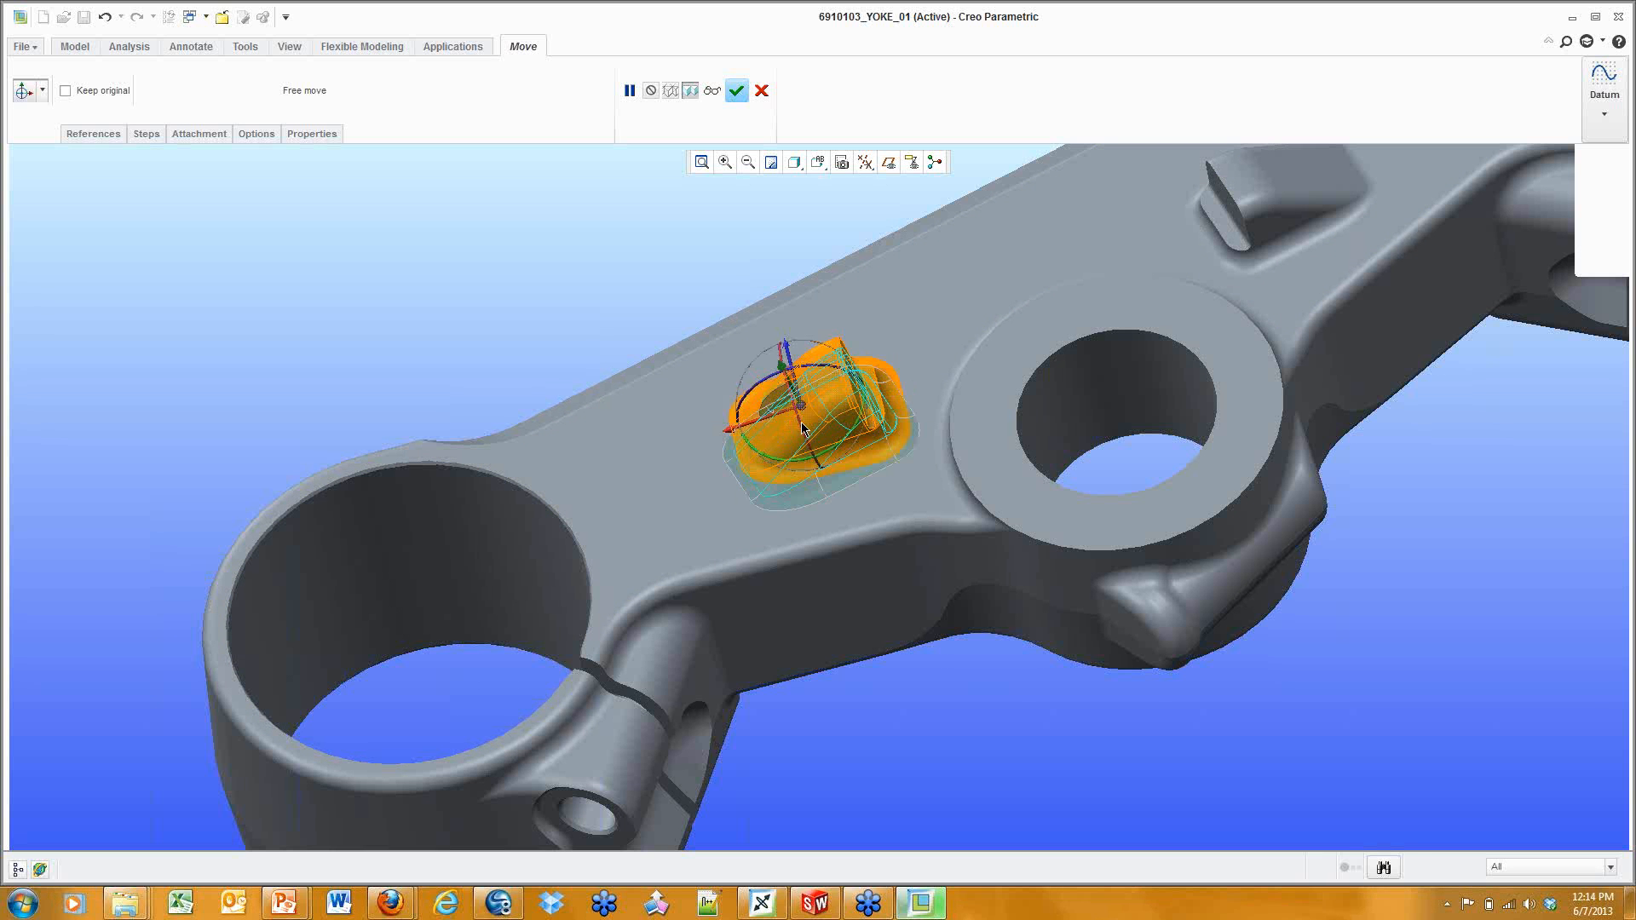
pyautogui.moveTo(771, 423); pyautogui.dragTo(826, 430, button='middle')
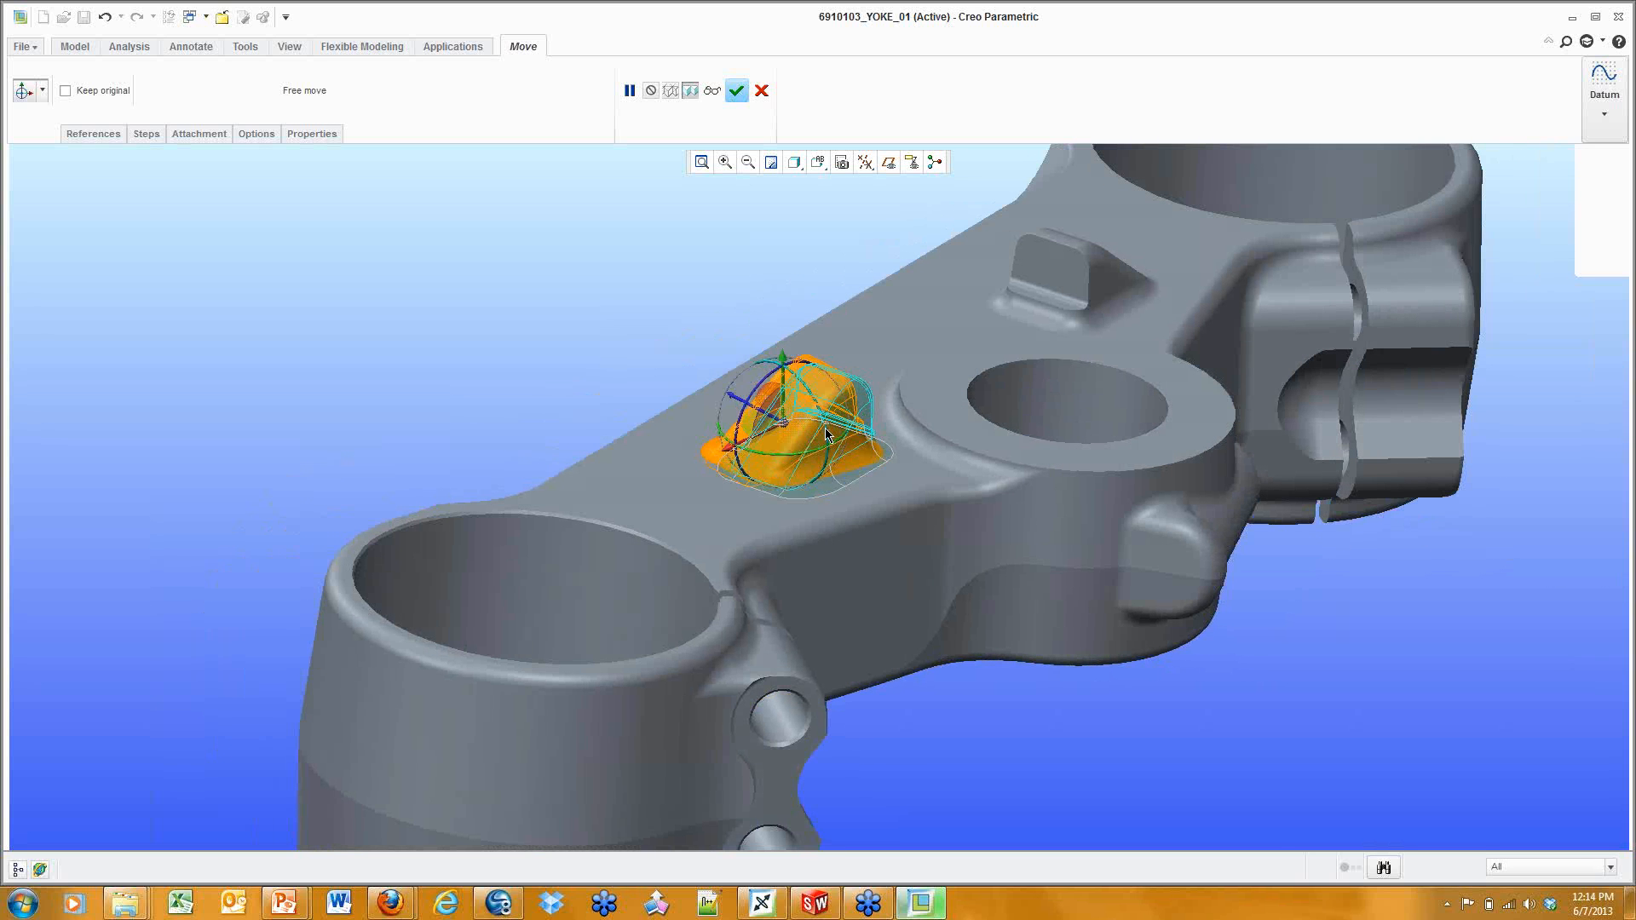
pyautogui.moveTo(821, 417); pyautogui.dragTo(819, 415)
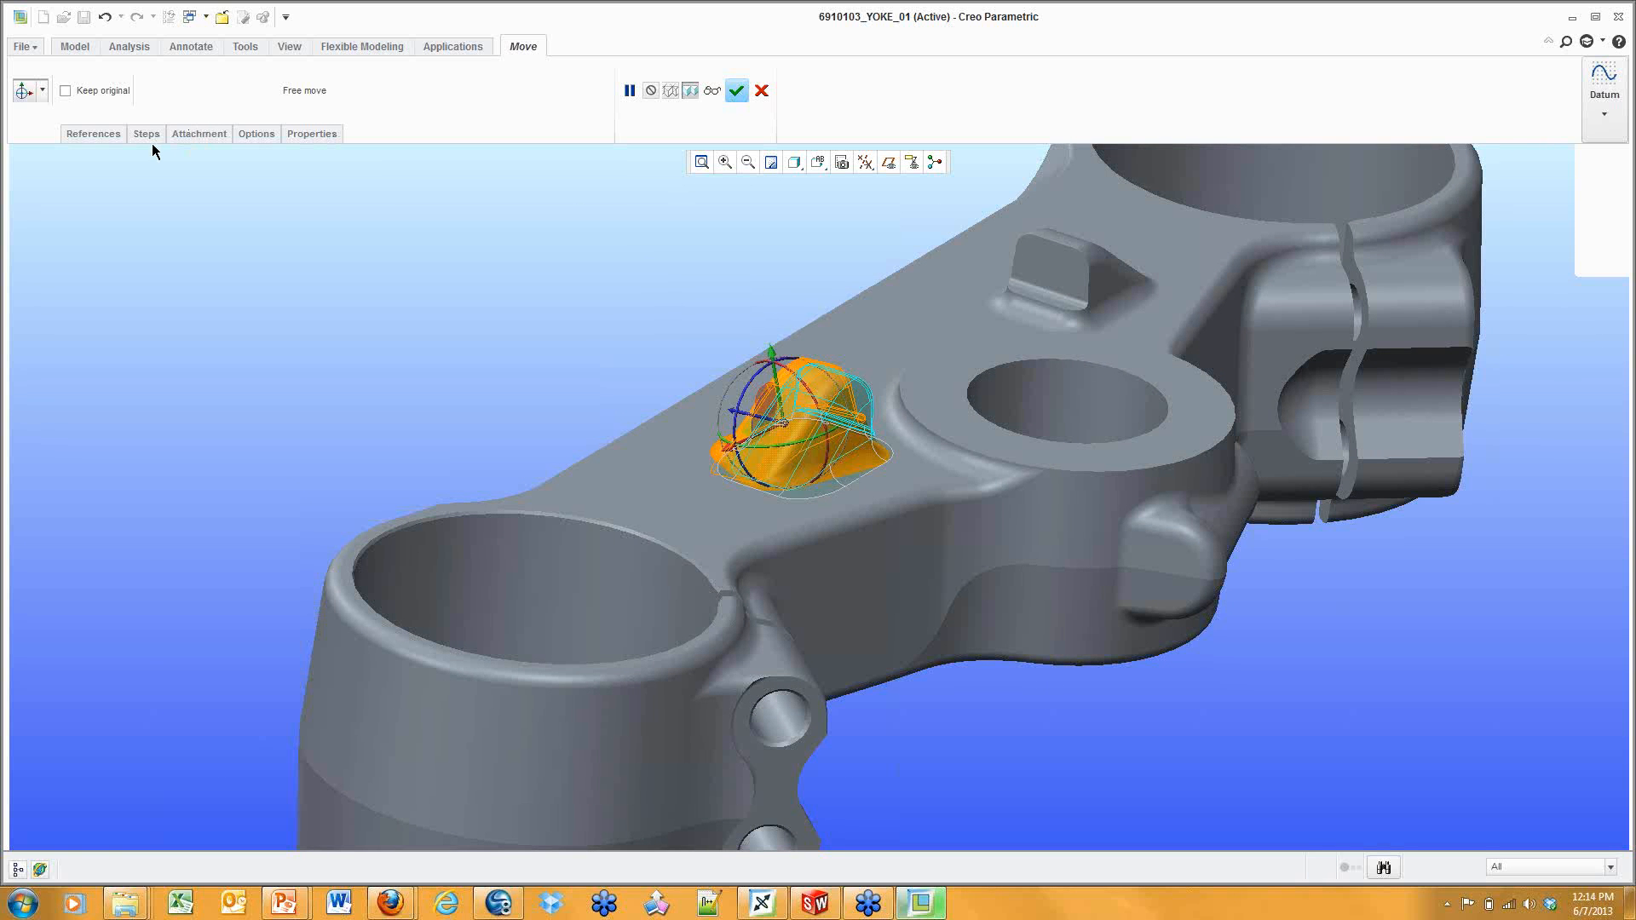
# Propagate the boss move to the matching boss using Symmetry Recognition 1 and complete the Move.
pyautogui.click(18, 869)
pyautogui.click(266, 134)
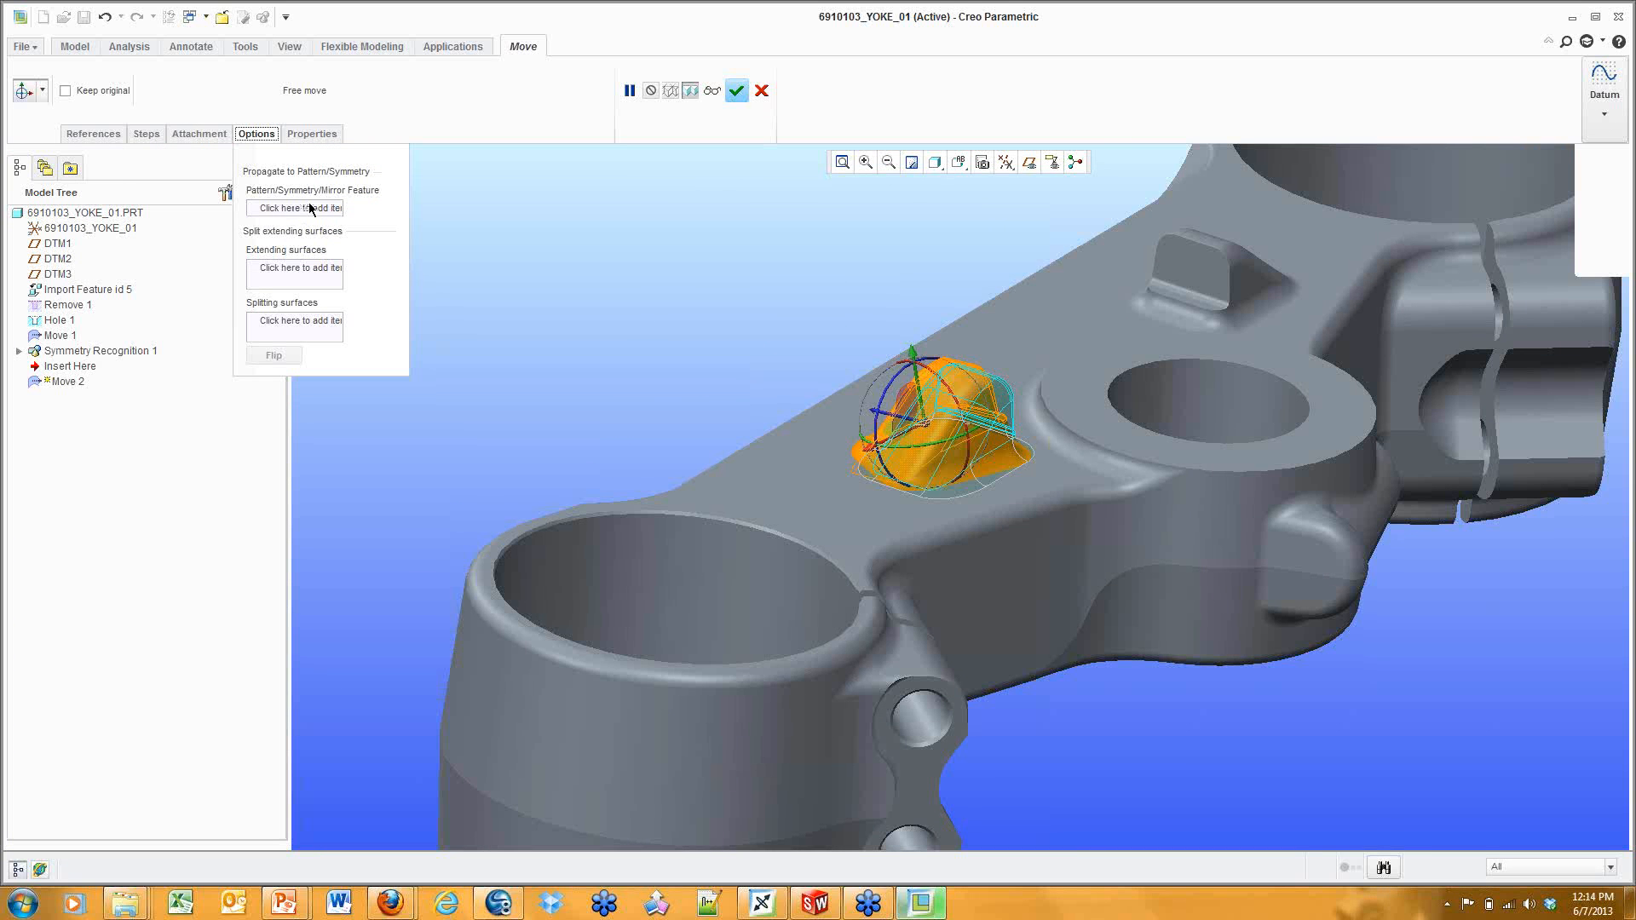
pyautogui.click(311, 208)
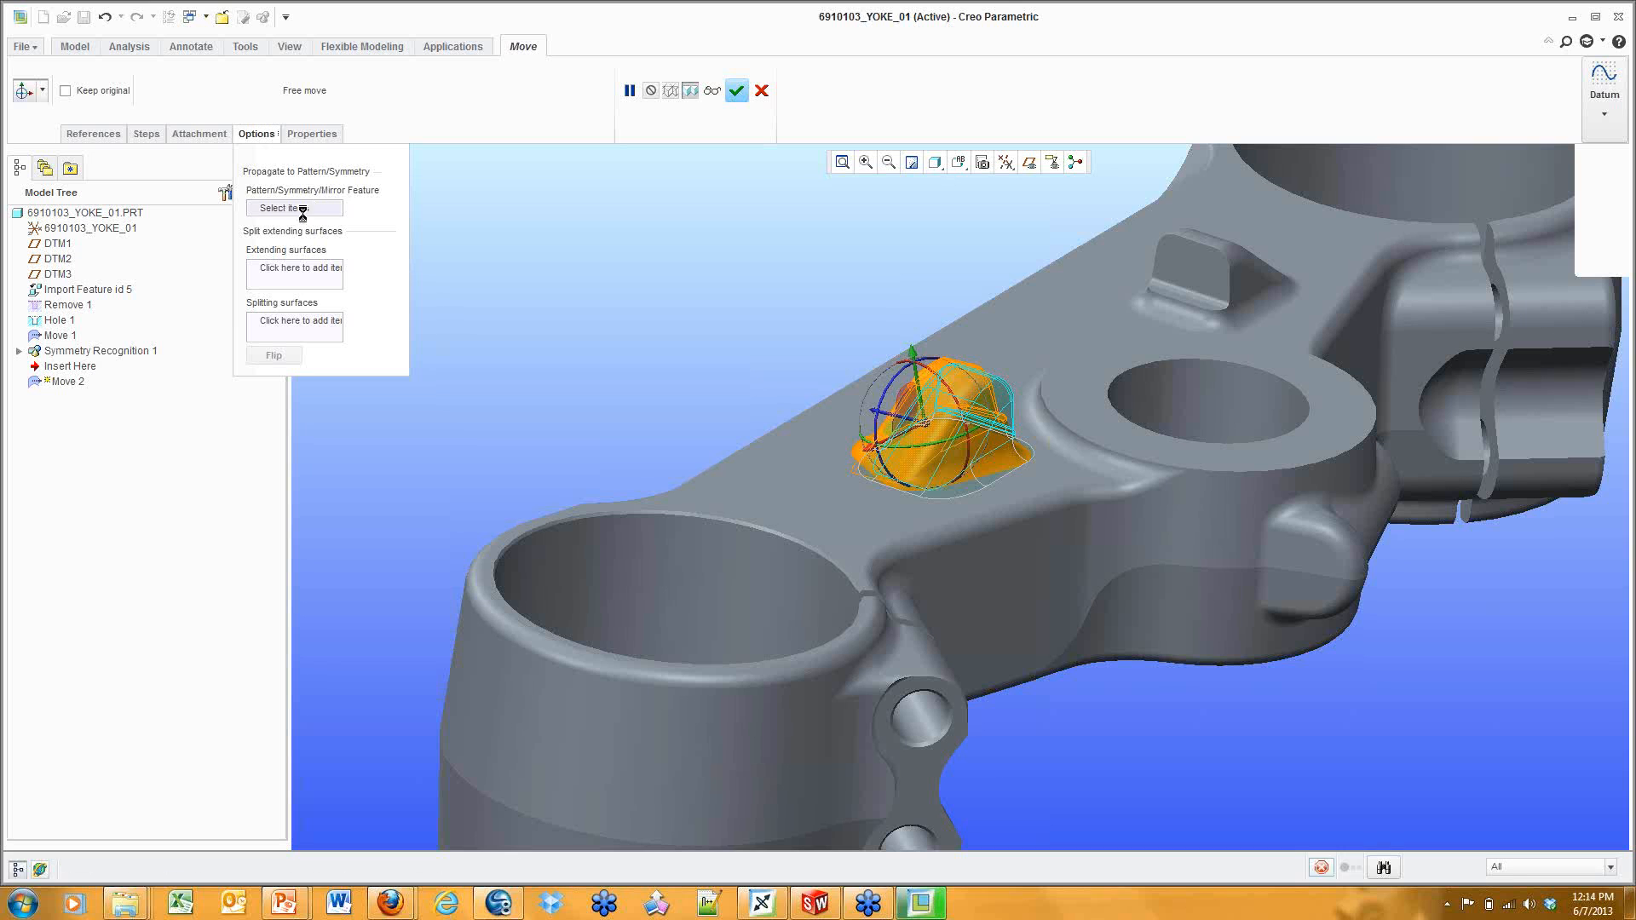
pyautogui.click(111, 351)
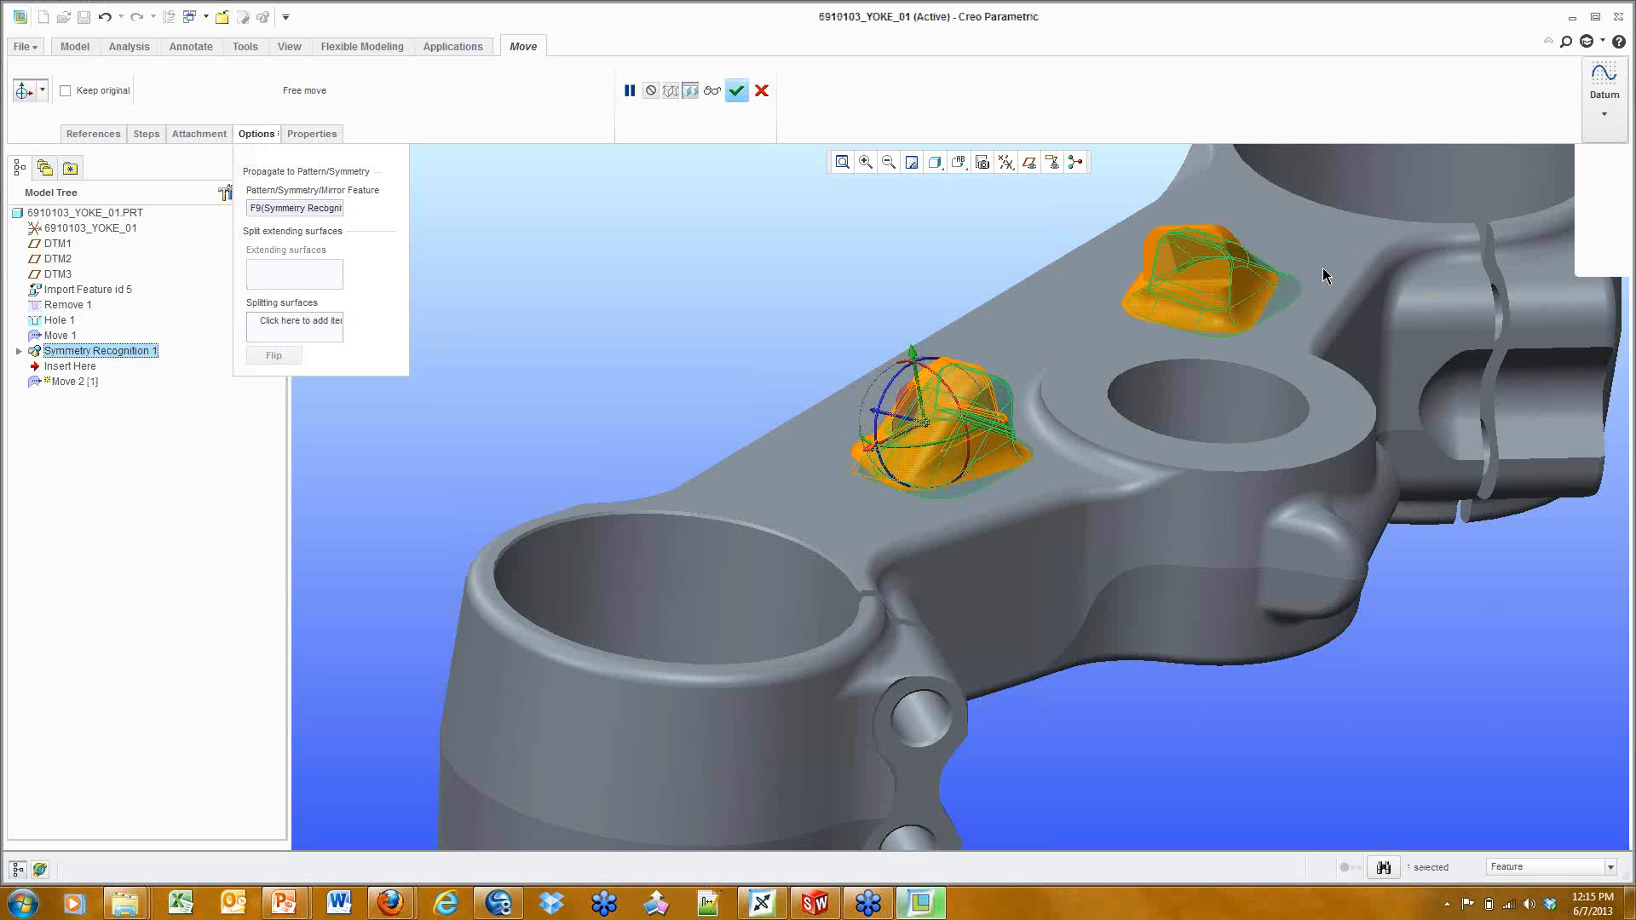
pyautogui.click(736, 92)
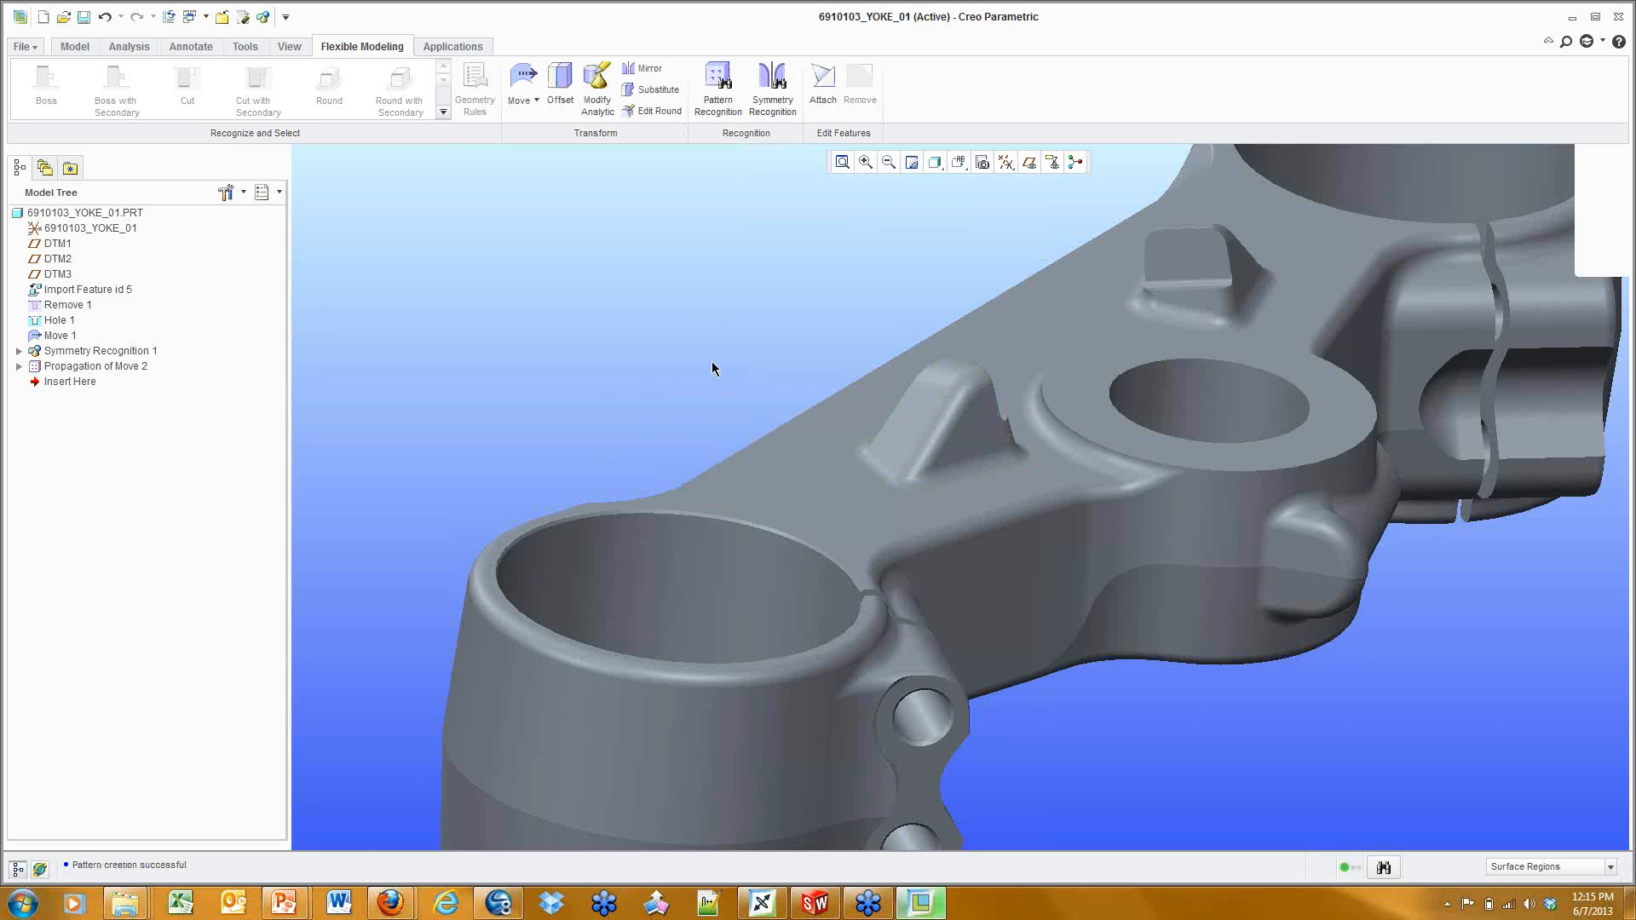
# Close the yoke part and erase the models that are not displayed from the session.
pyautogui.moveTo(976, 388); pyautogui.dragTo(948, 367, button='middle')
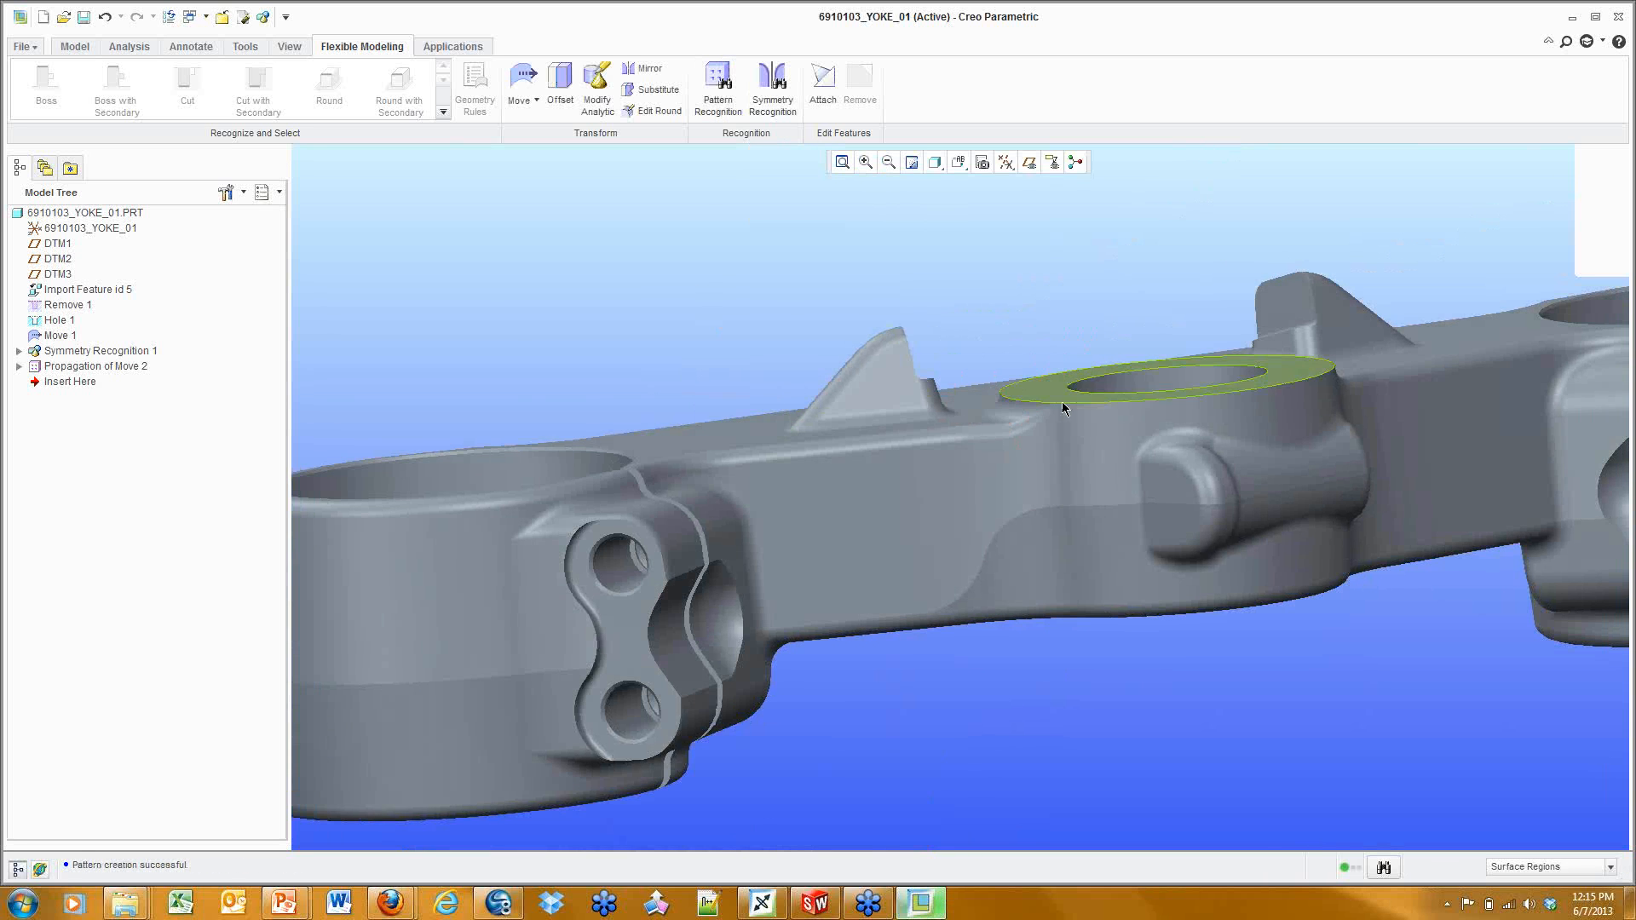
pyautogui.keyDown('shift'); pyautogui.moveTo(1157, 417); pyautogui.dragTo(833, 409, button='middle'); pyautogui.keyUp('shift')
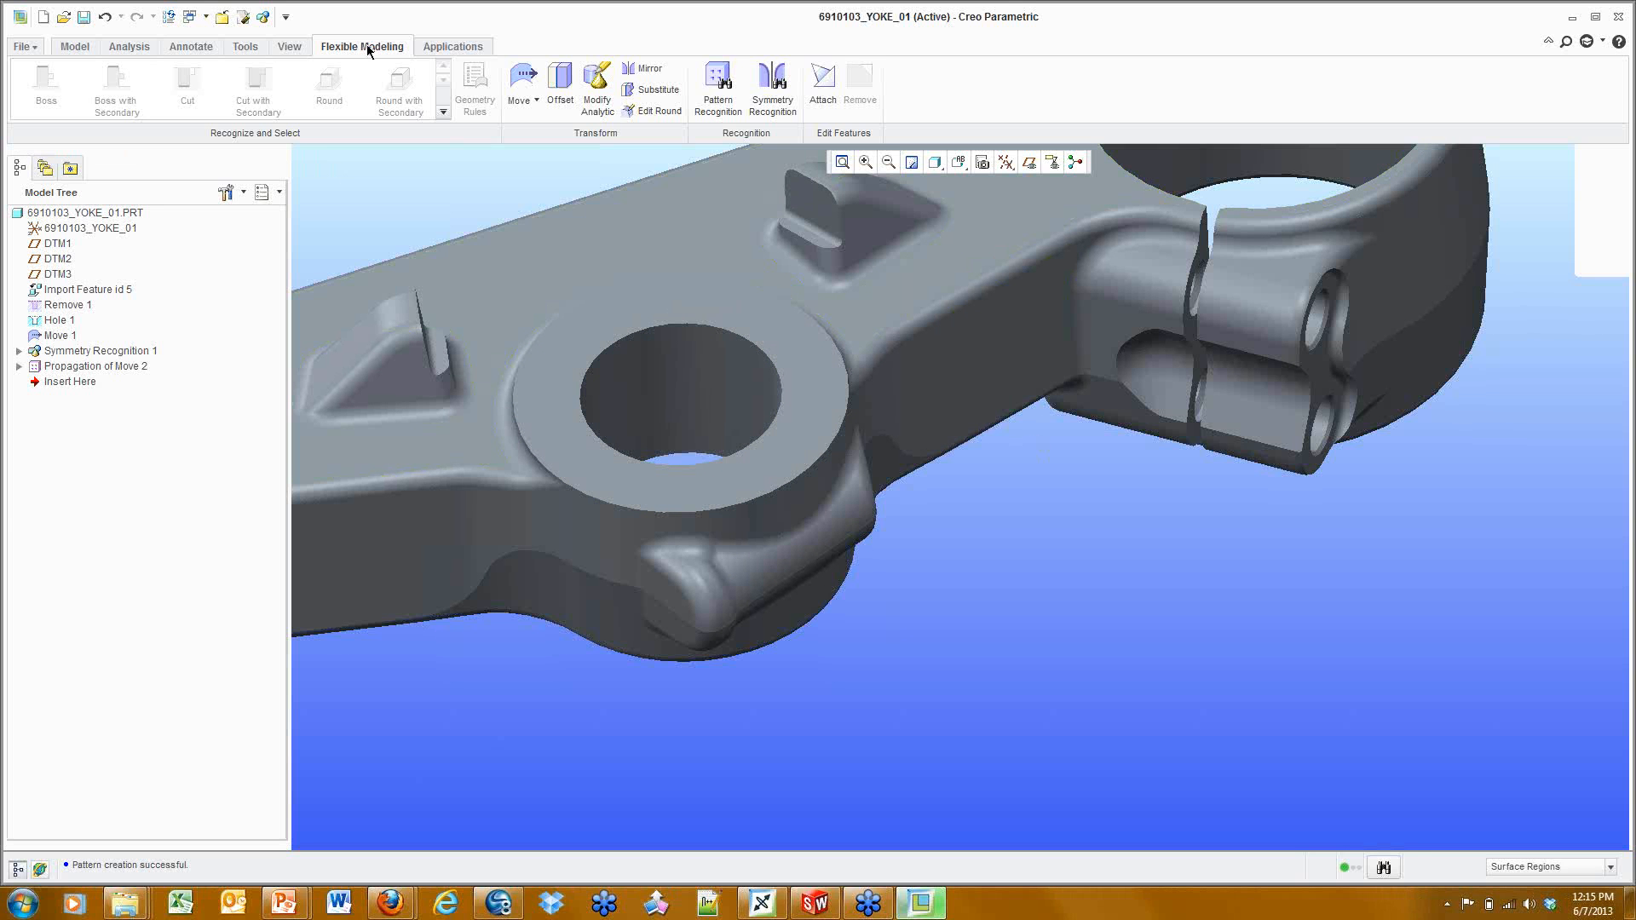
pyautogui.scroll(-5, 448, 299)
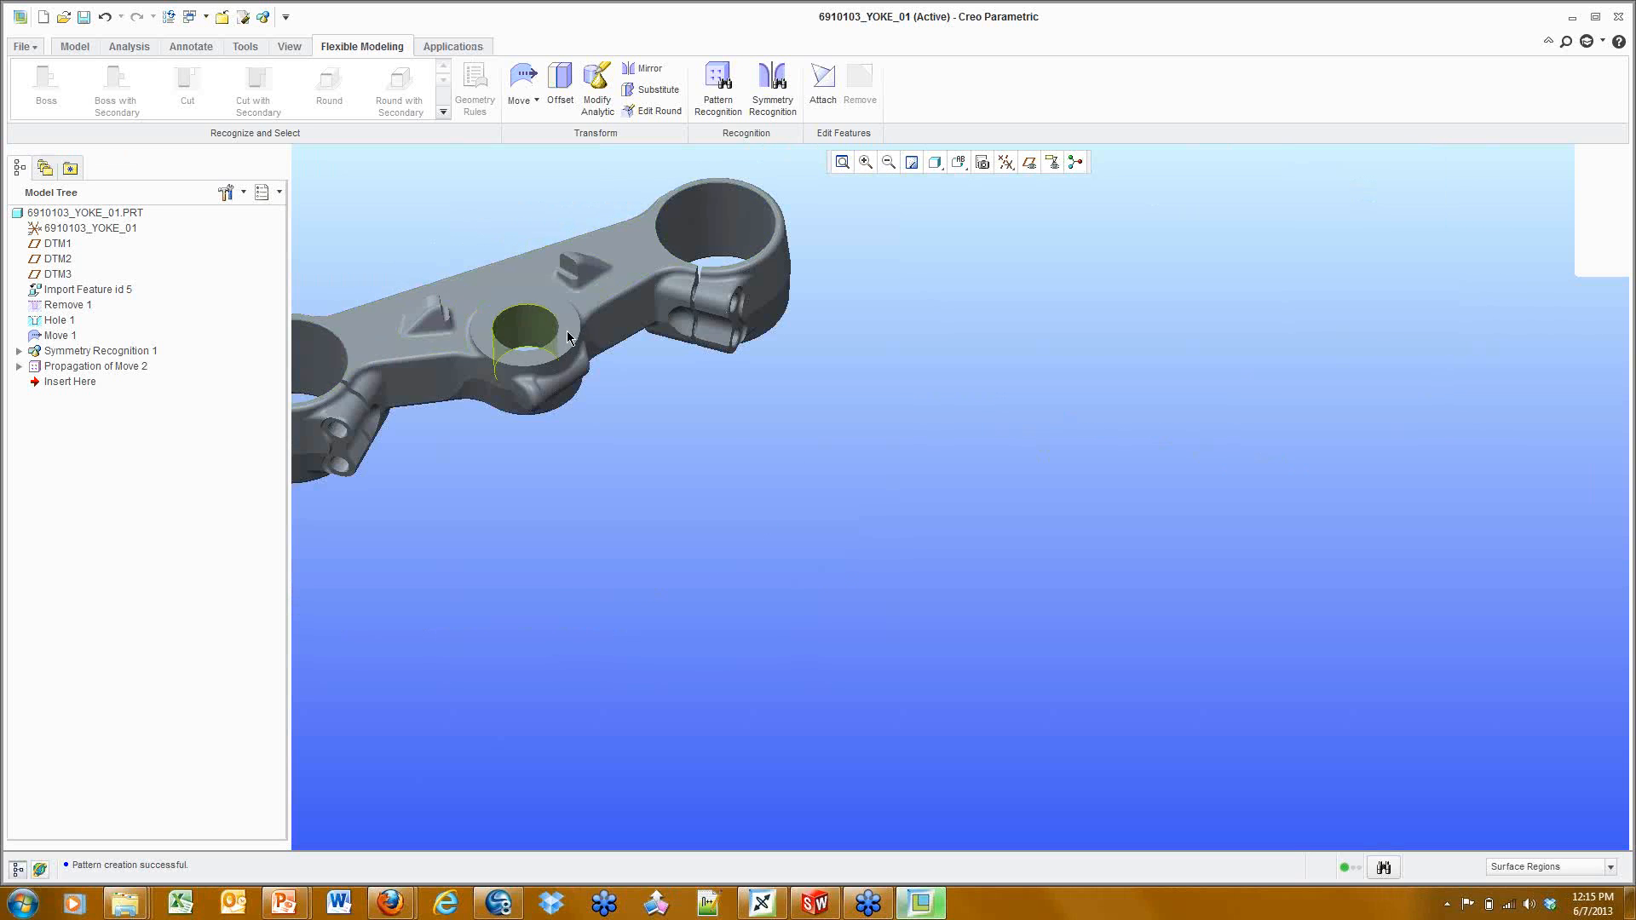
pyautogui.keyDown('shift'); pyautogui.moveTo(629, 362); pyautogui.dragTo(1031, 516, button='middle'); pyautogui.keyUp('shift')
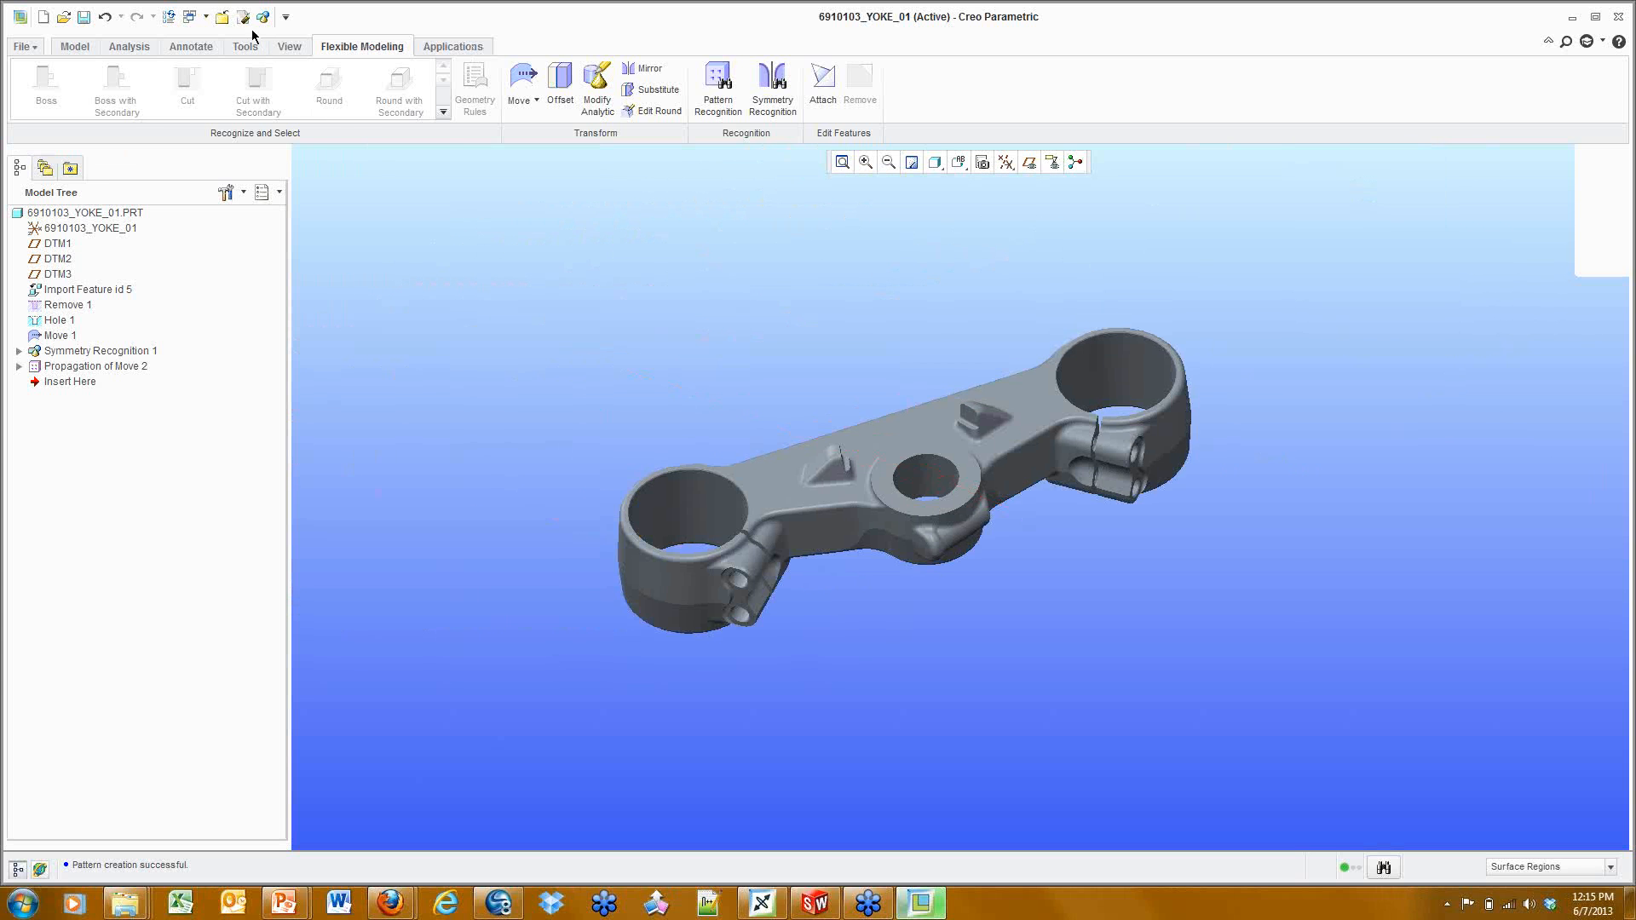
pyautogui.click(223, 17)
pyautogui.click(219, 90)
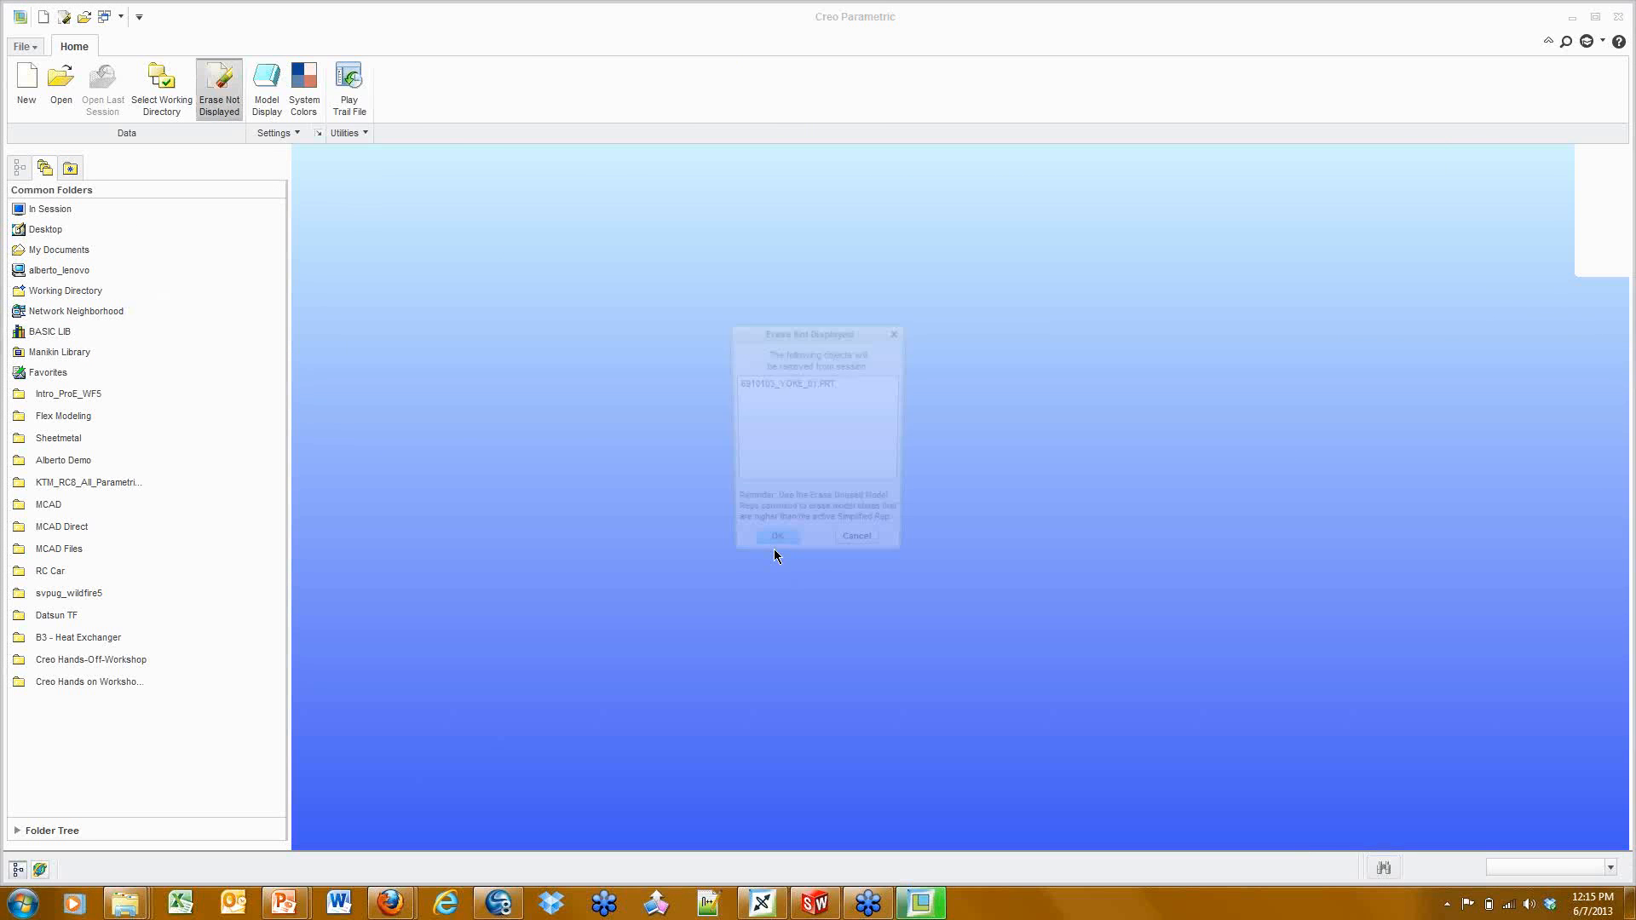
pyautogui.click(774, 549)
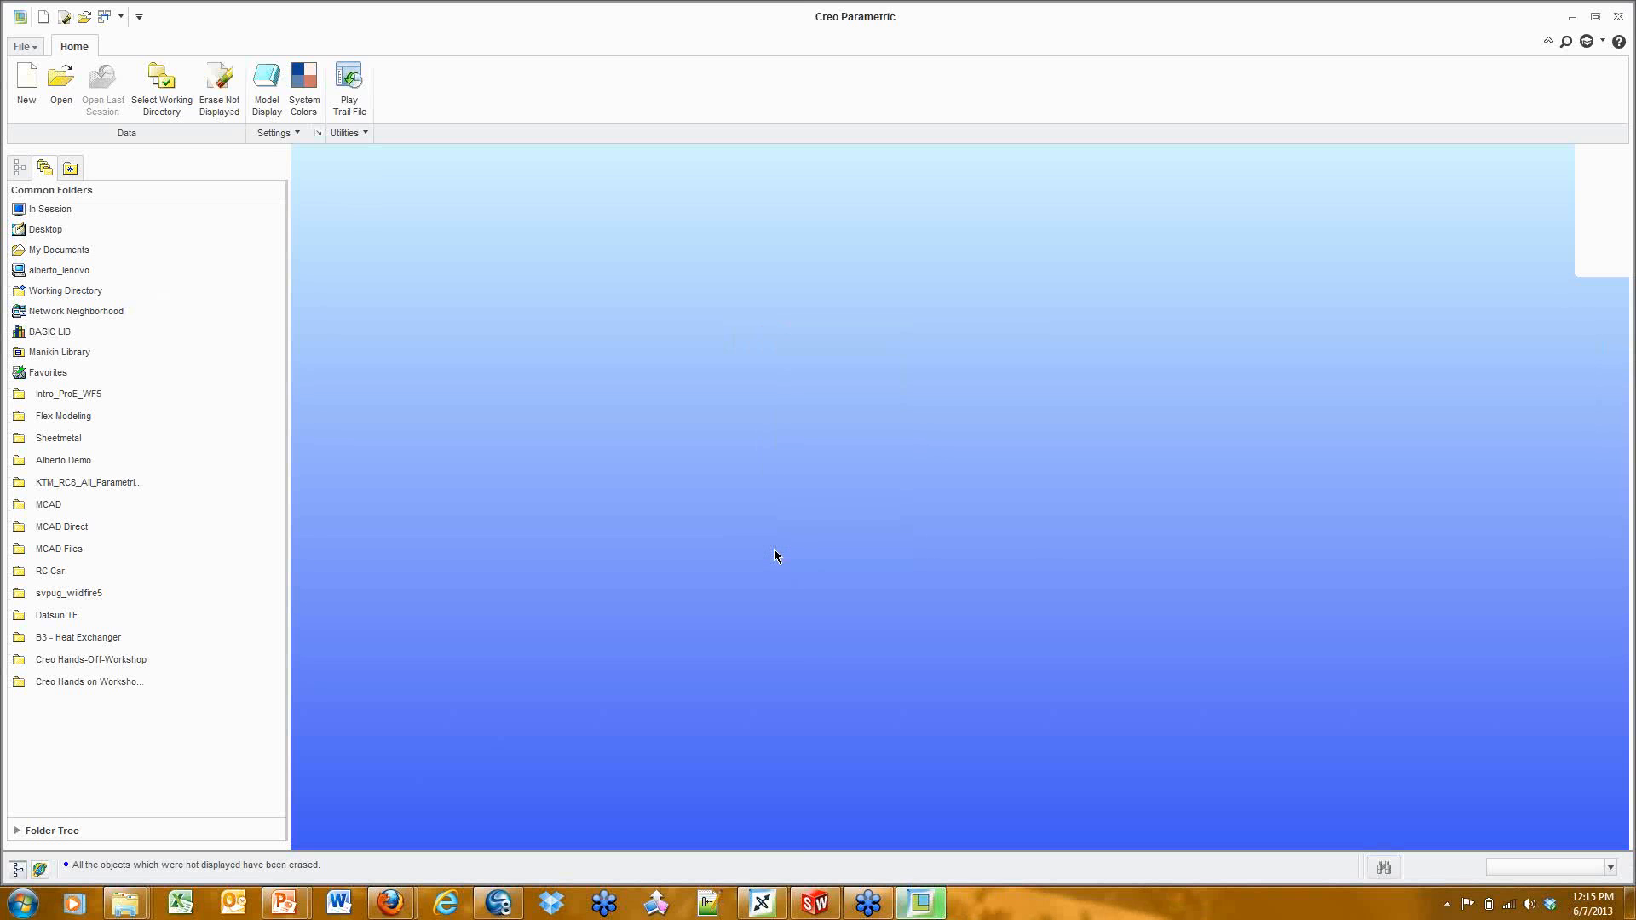
# Switch to SolidWorks and examine the wheel in Vector Assembly.SLDASM with its hub bolts and center nut.
pyautogui.click(816, 895)
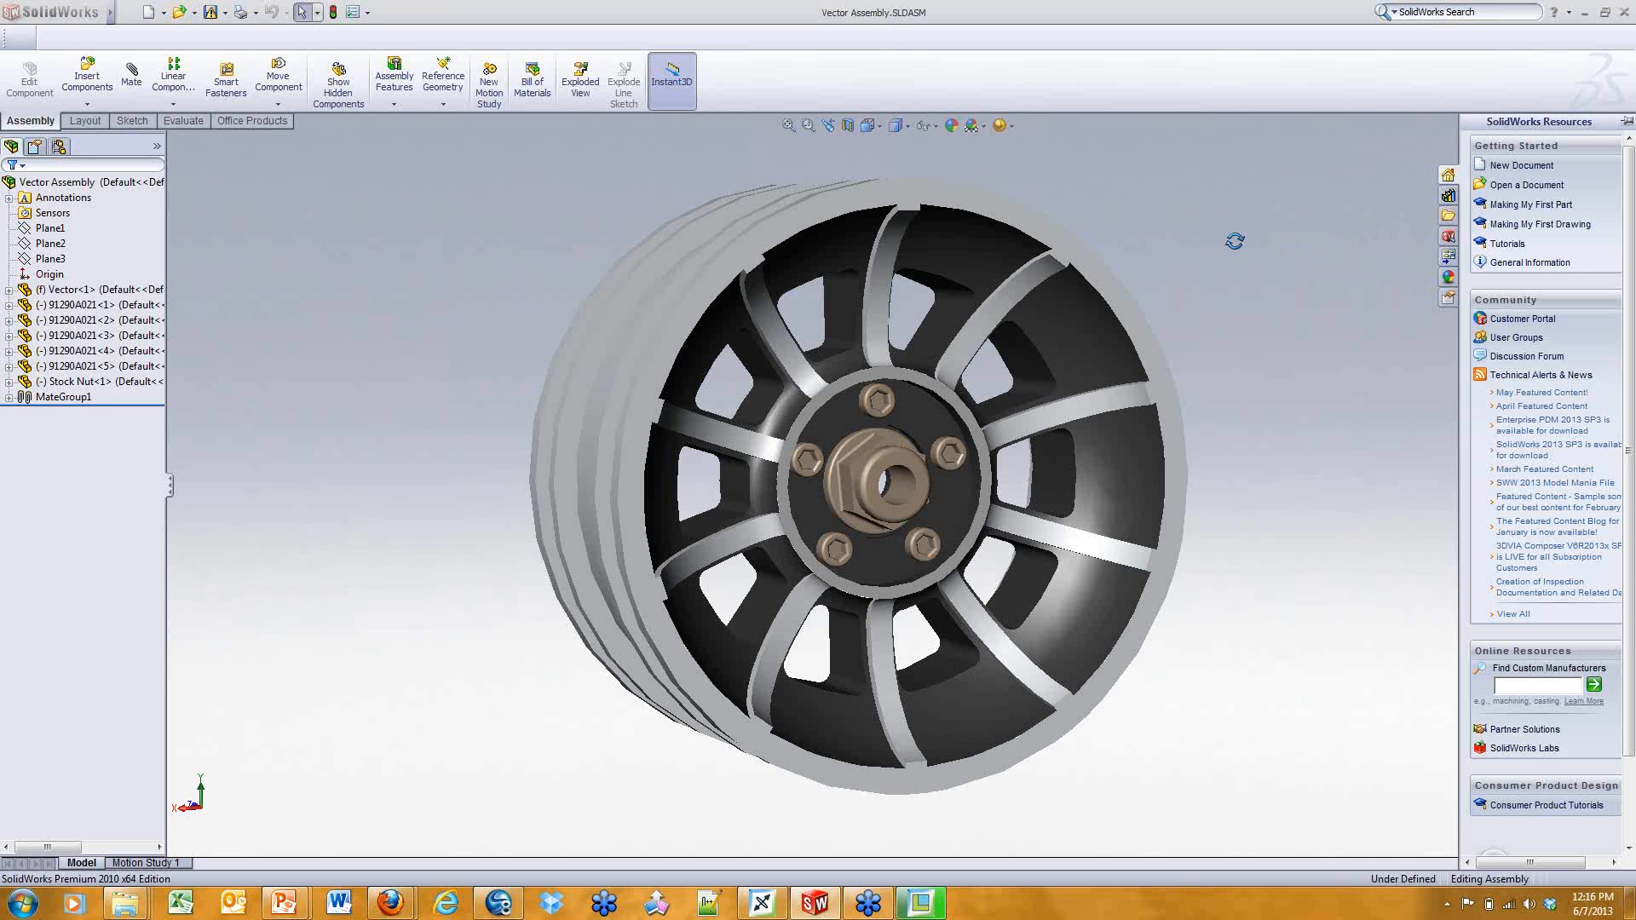
pyautogui.moveTo(1226, 235); pyautogui.dragTo(1175, 278, button='middle')
pyautogui.scroll(1, 1176, 278)
pyautogui.scroll(-1, 1176, 278)
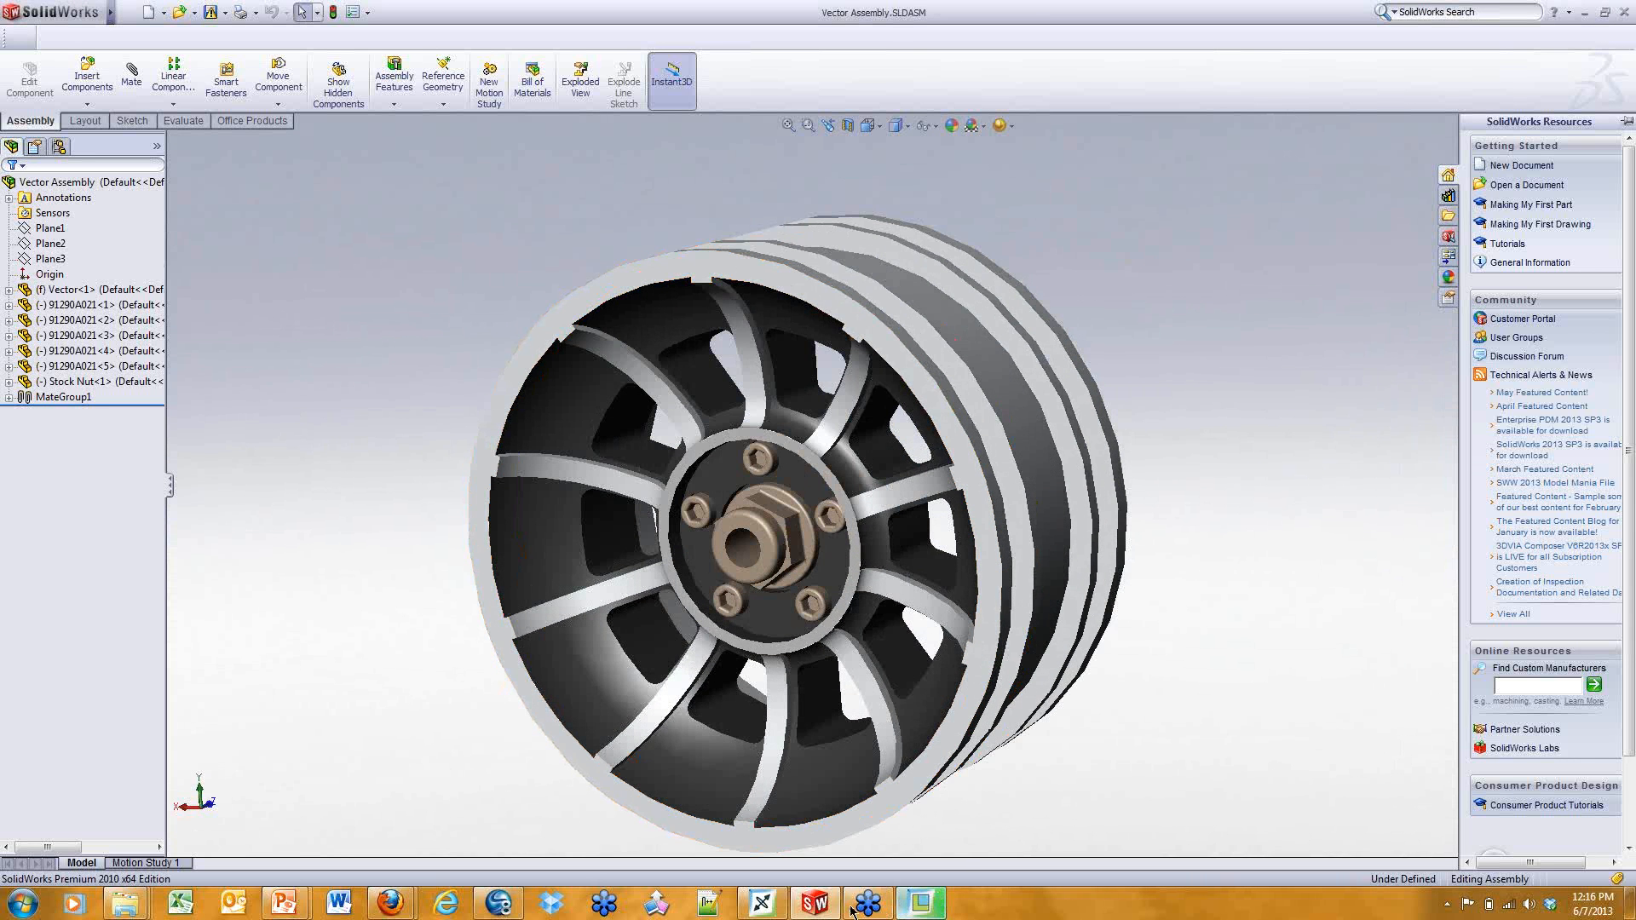
# Switch back to Creo Parametric and open Vector Assembly.SLDASM from the desktop's Solidworks Demo-Copy to desktop for demo folder, in Vector-alb-original.
pyautogui.click(912, 905)
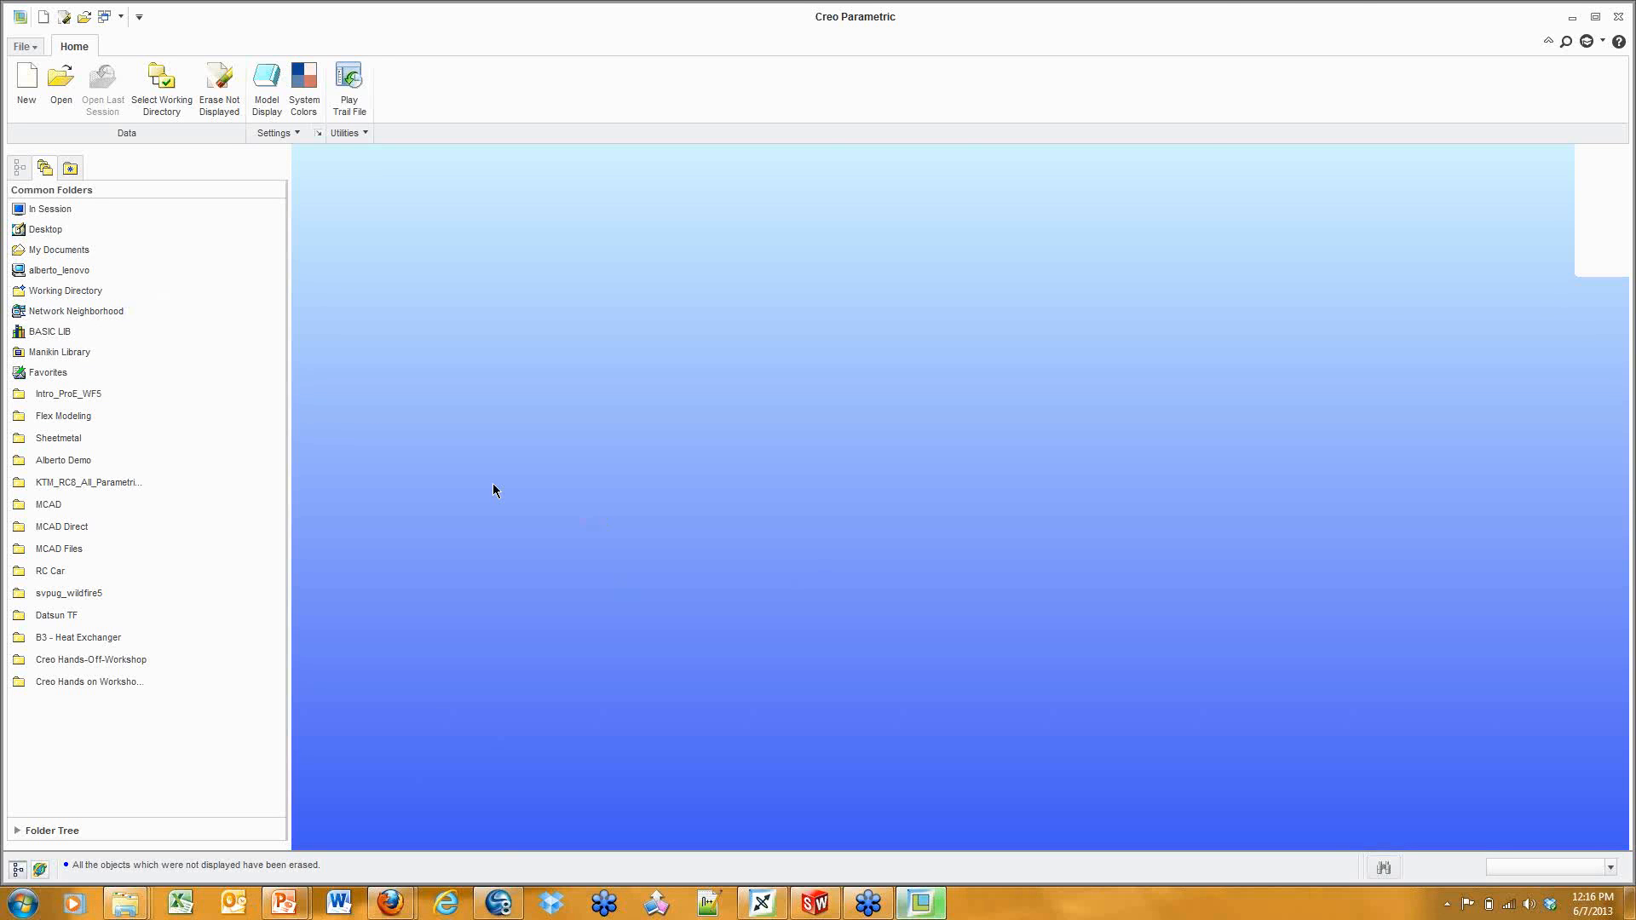
pyautogui.click(66, 230)
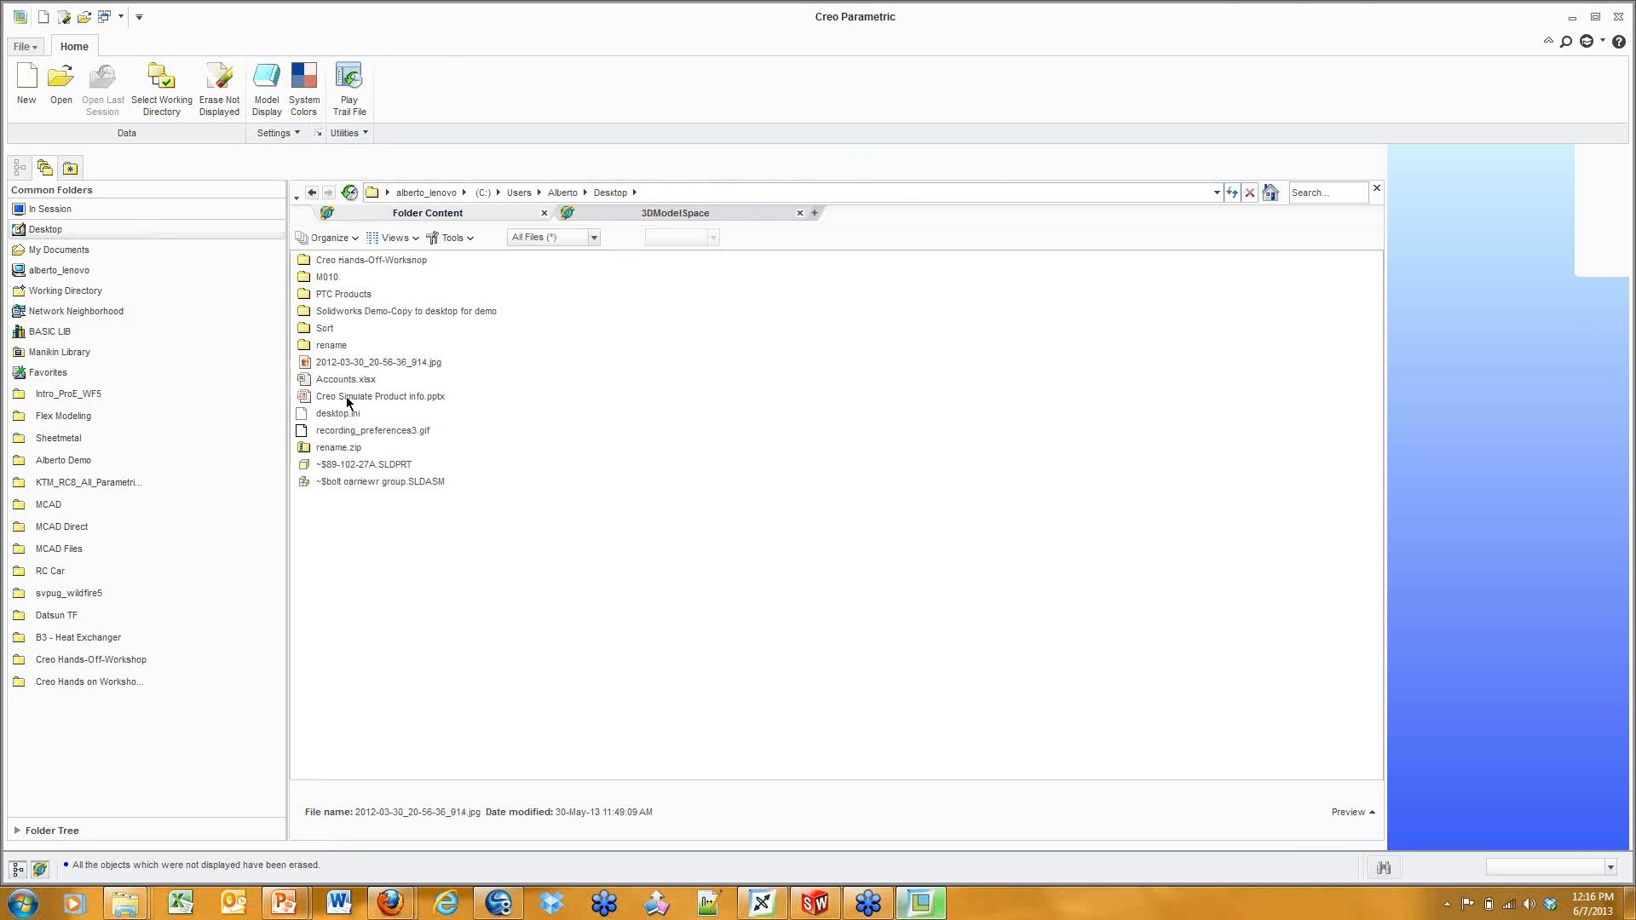
pyautogui.doubleClick(349, 311)
pyautogui.doubleClick(351, 259)
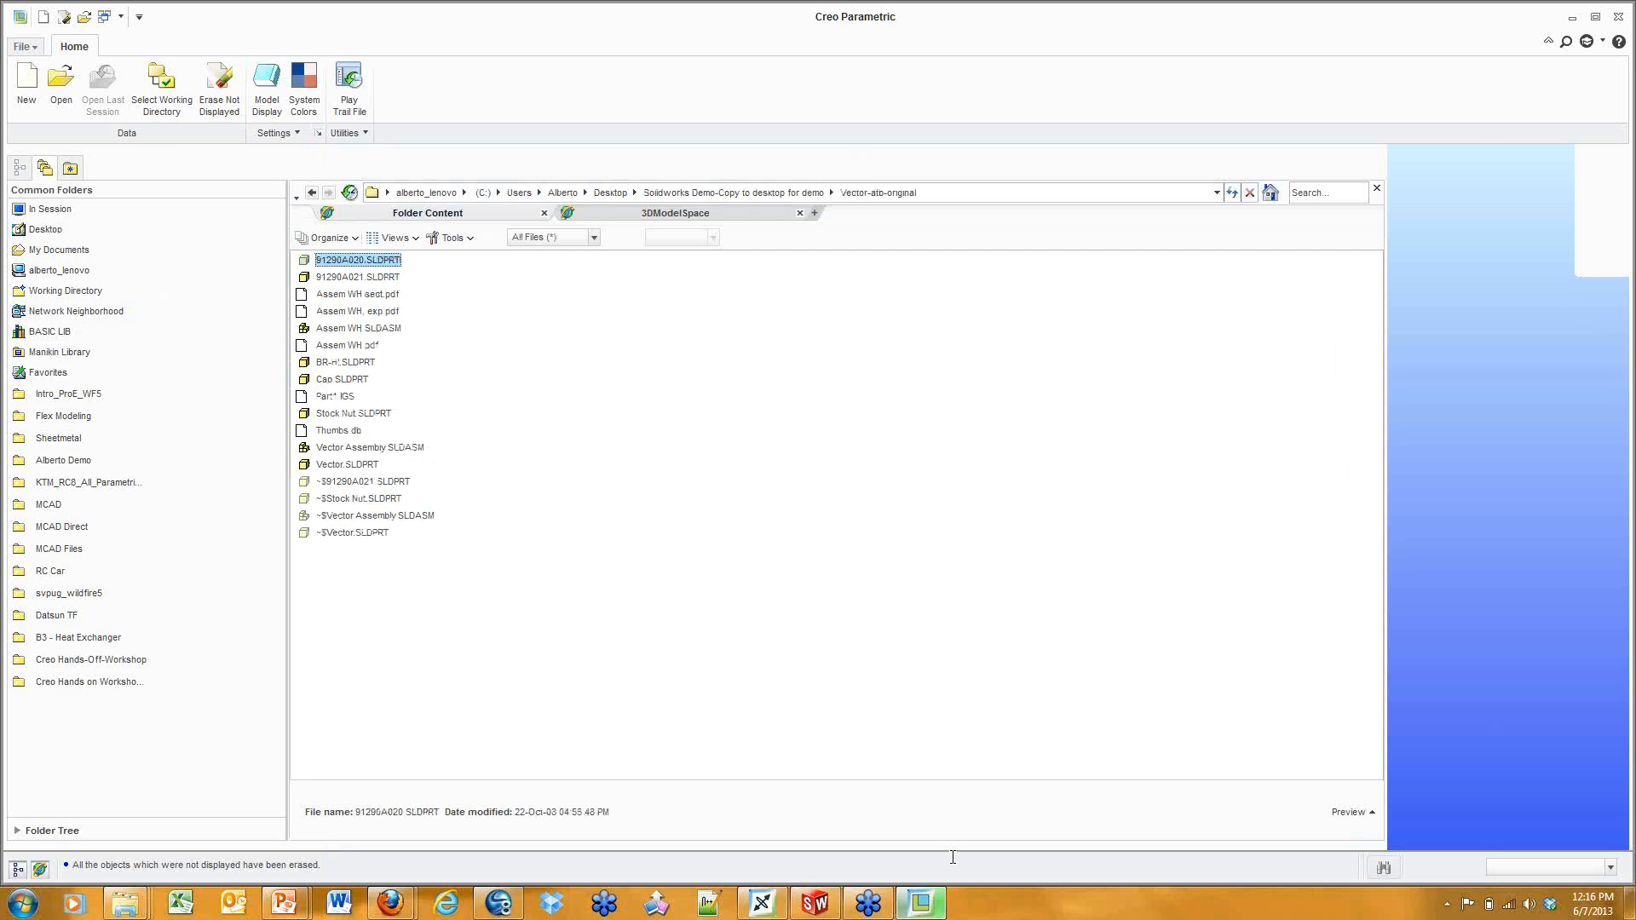
pyautogui.click(815, 903)
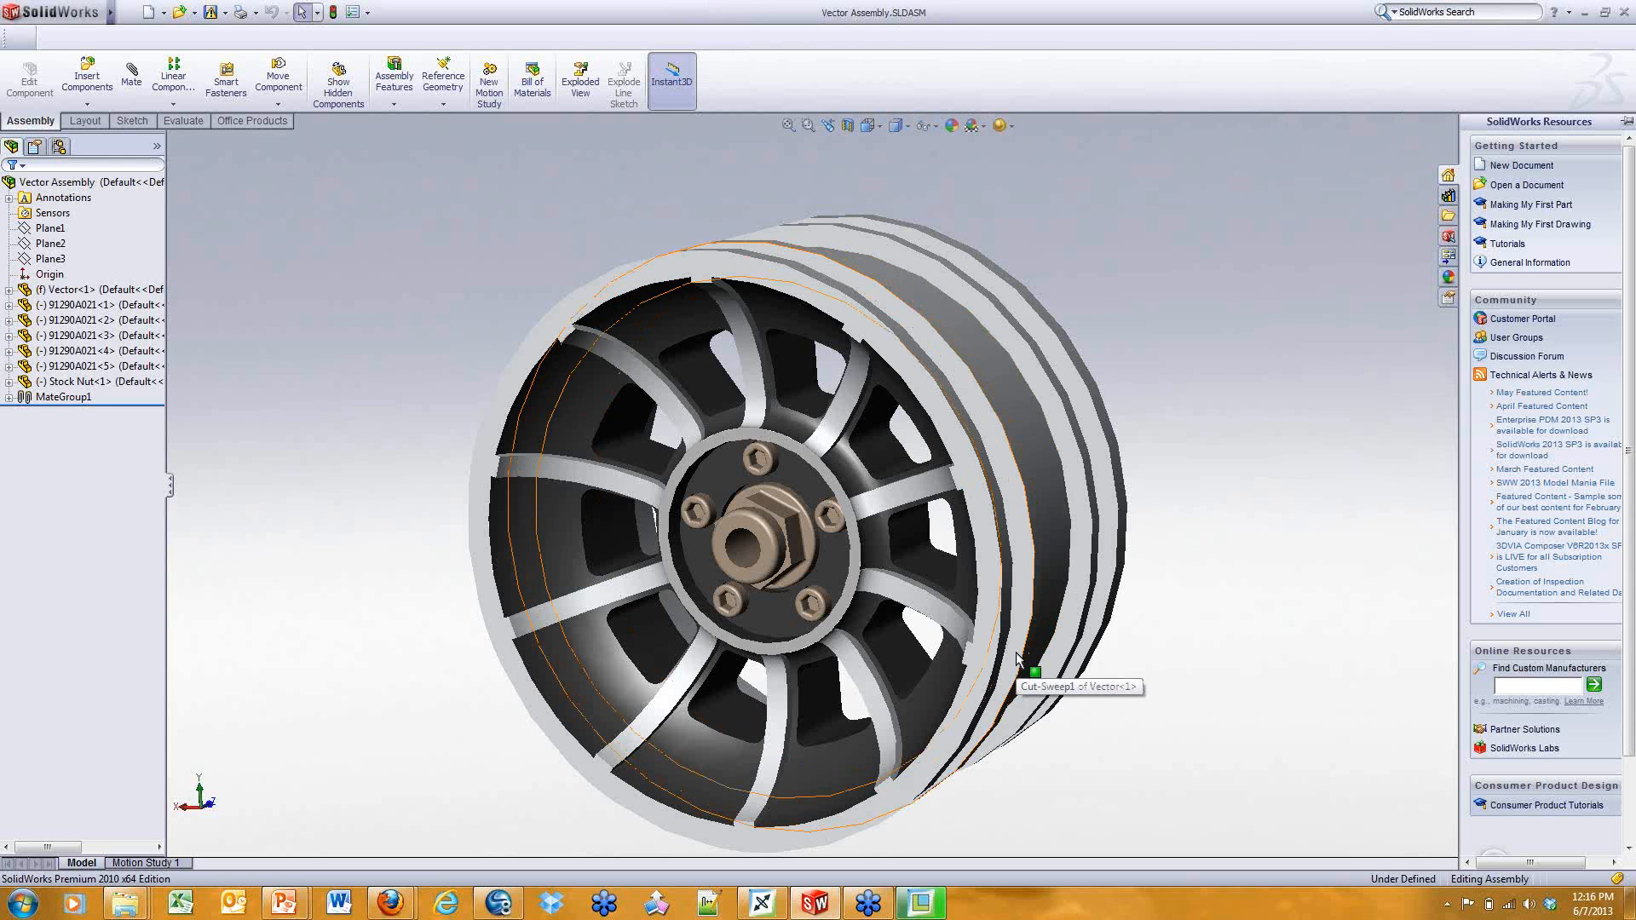
pyautogui.click(920, 904)
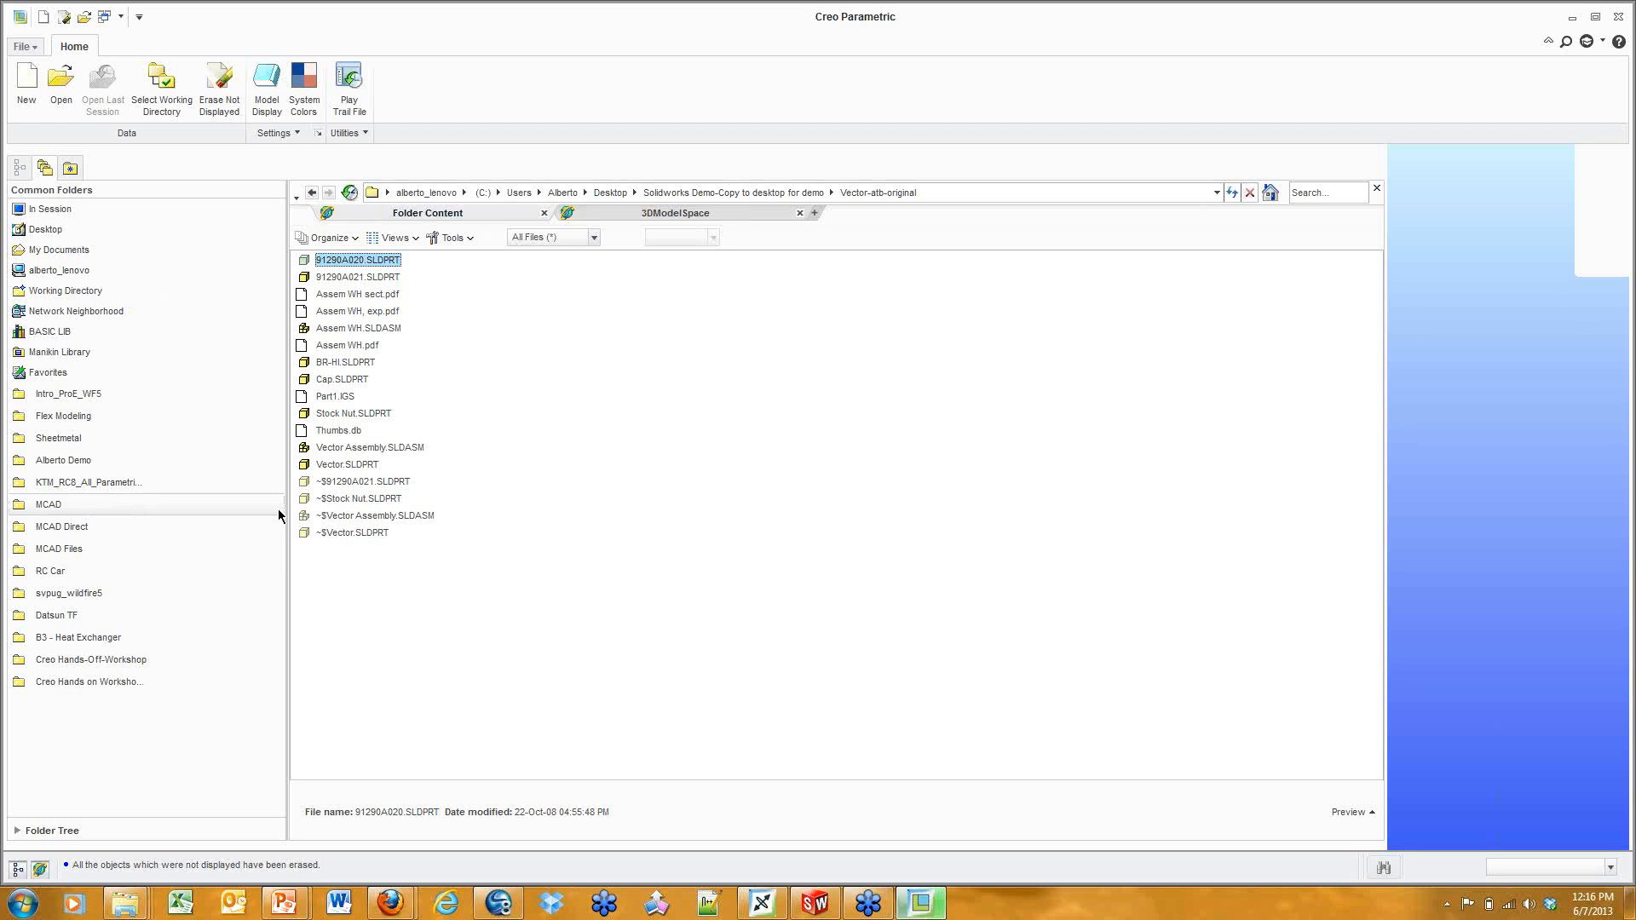
pyautogui.doubleClick(375, 448)
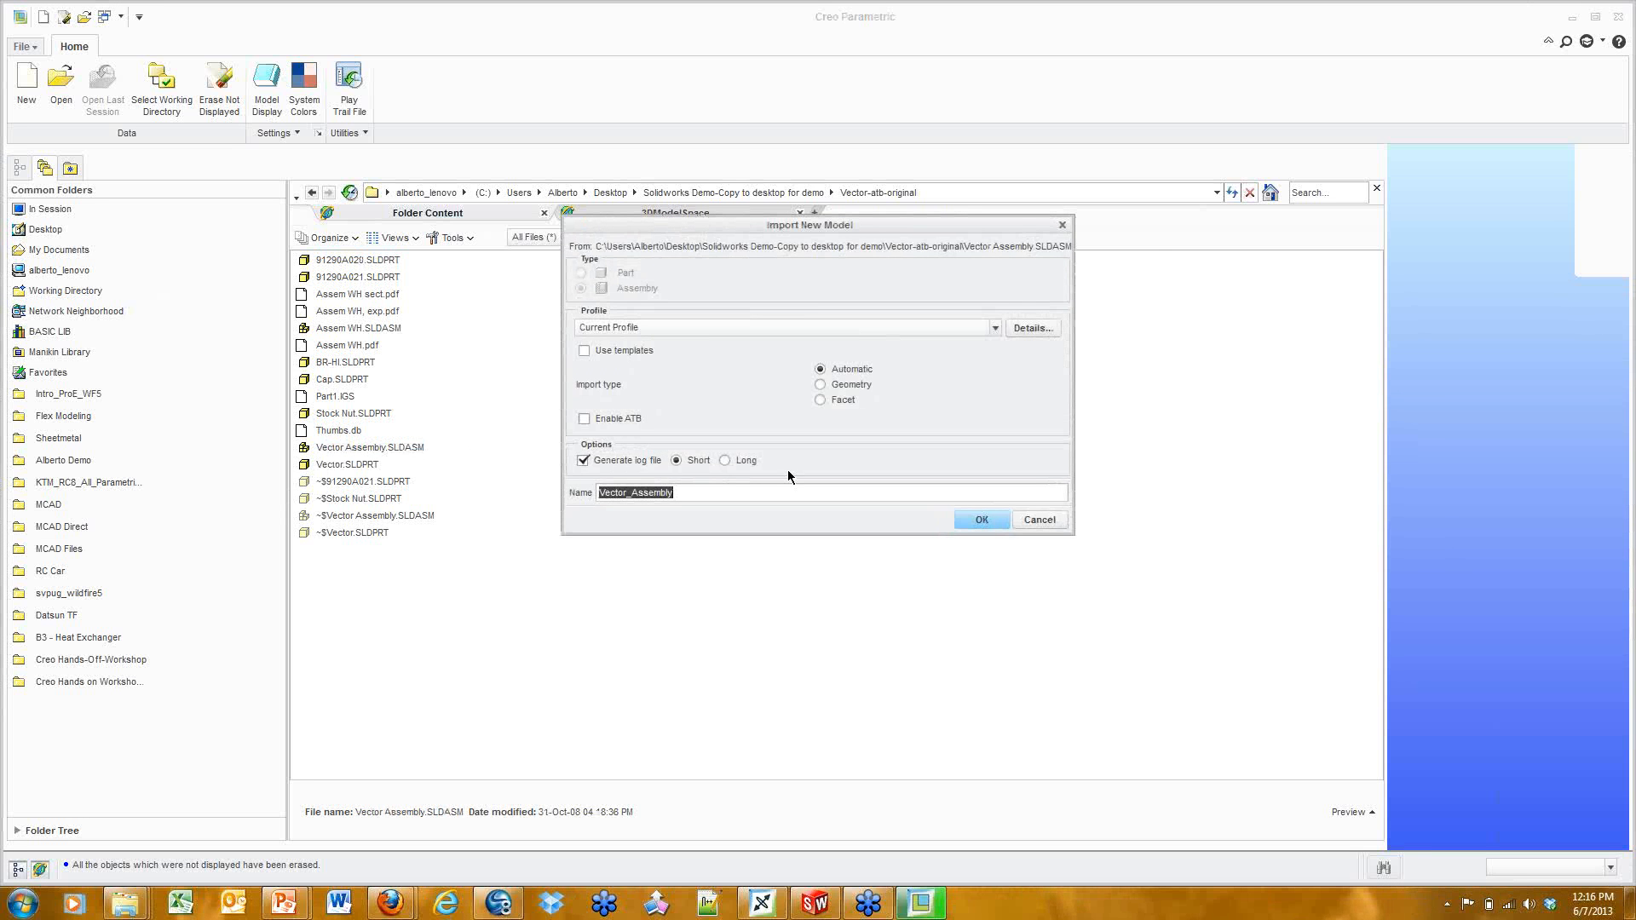
# Import the assembly as Vector_Assembly with ATB enabled, the Automatic import type and the current import profile.
pyautogui.click(585, 418)
pyautogui.click(1026, 334)
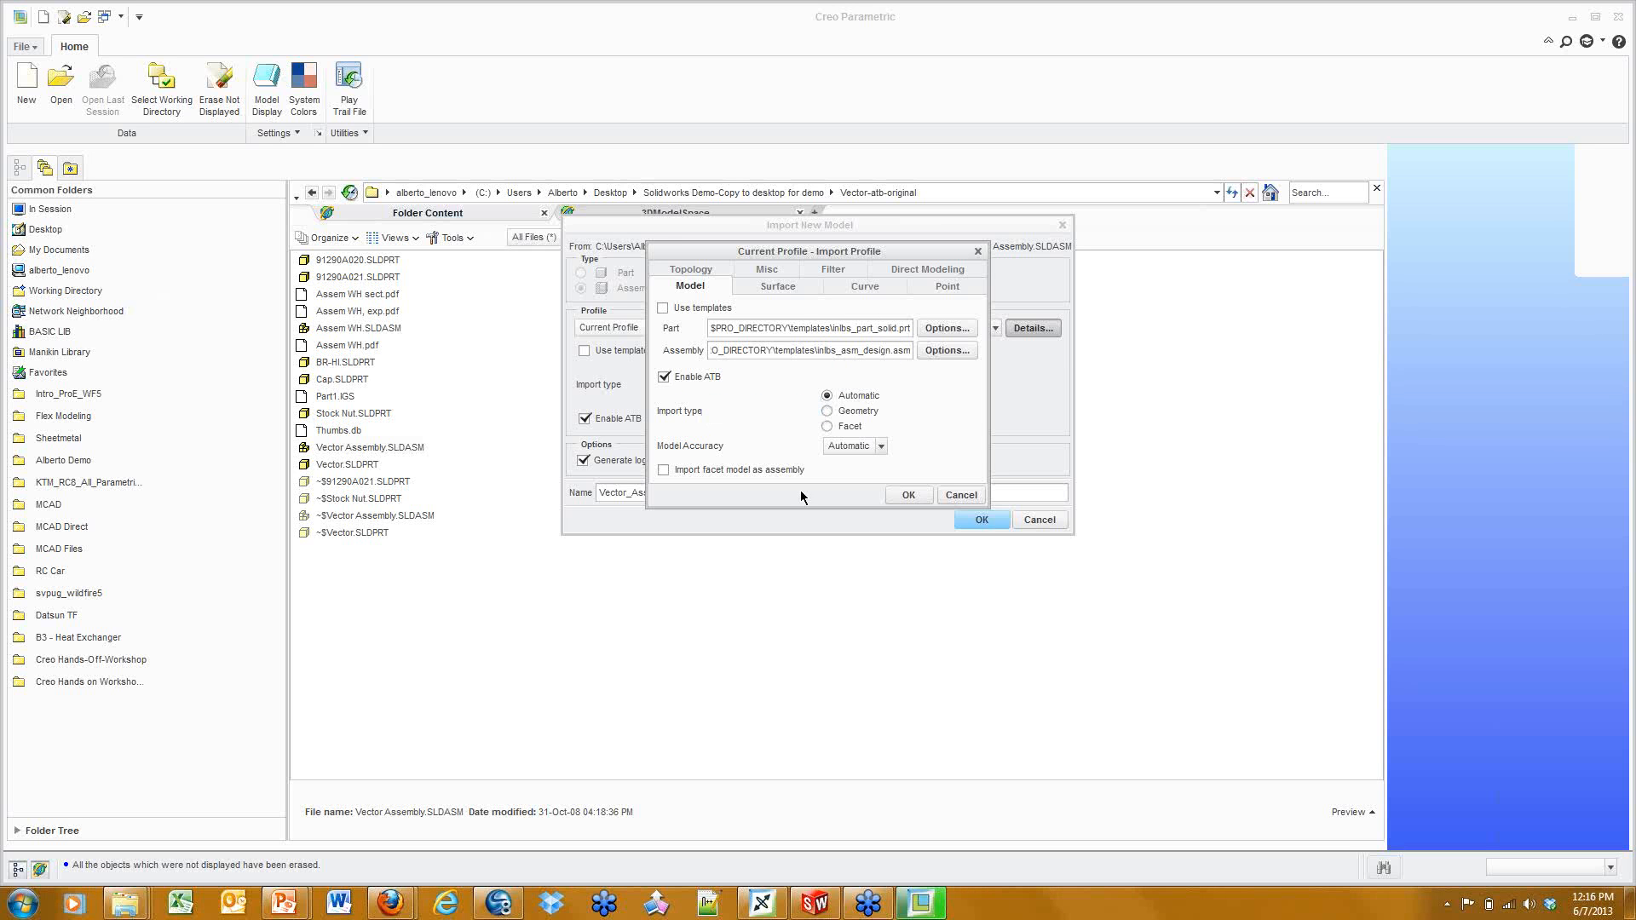
pyautogui.click(908, 496)
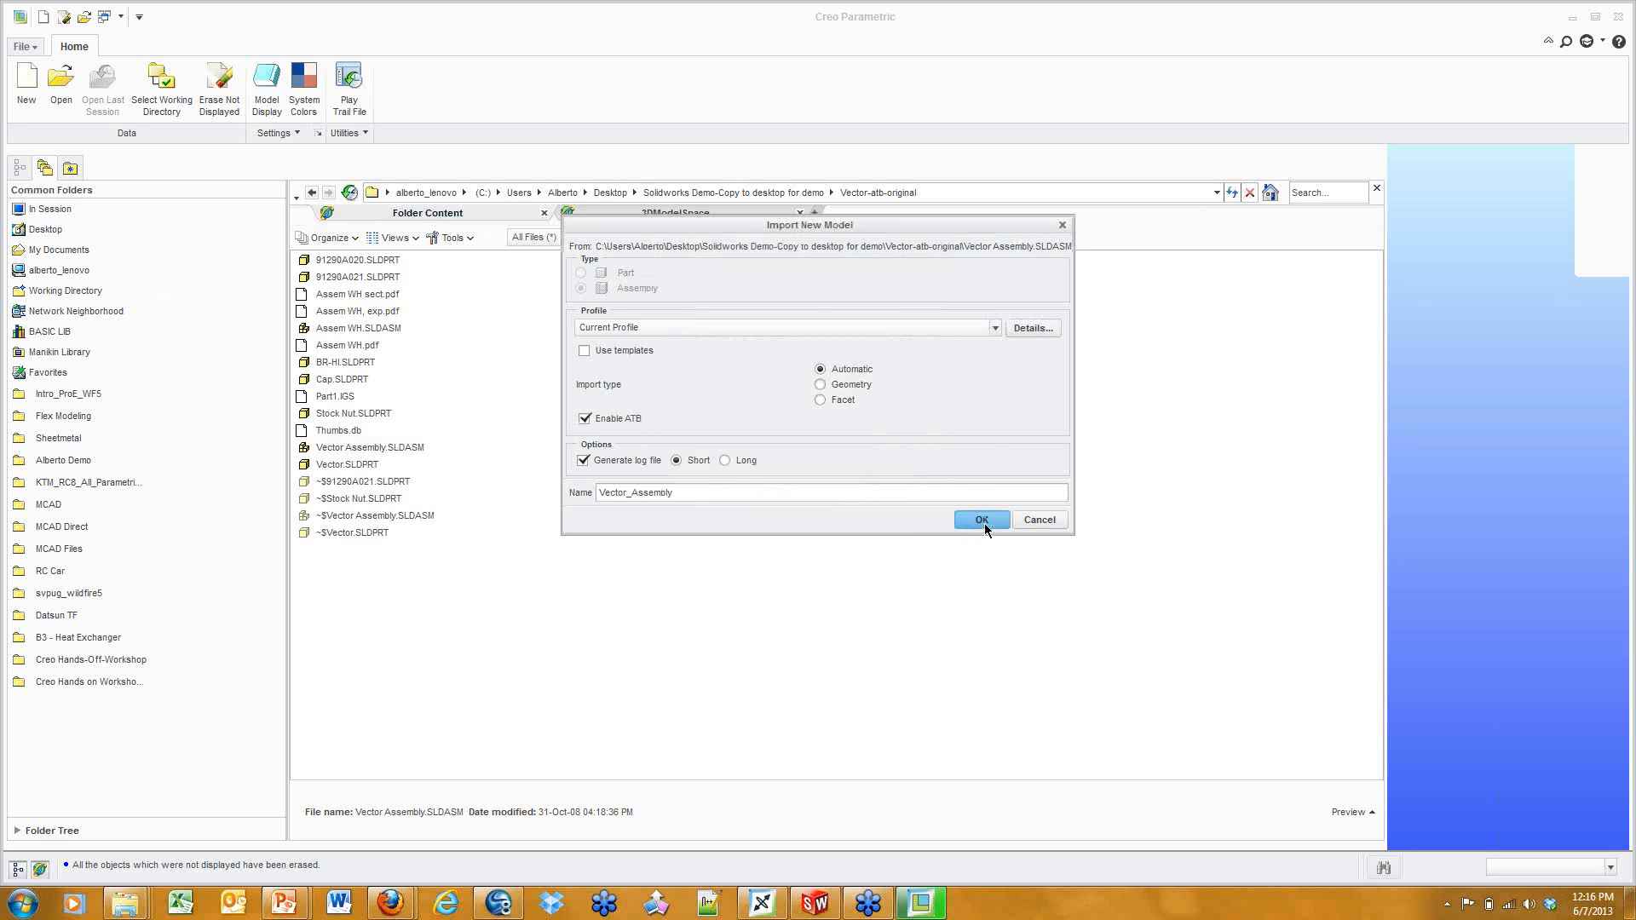
pyautogui.click(982, 521)
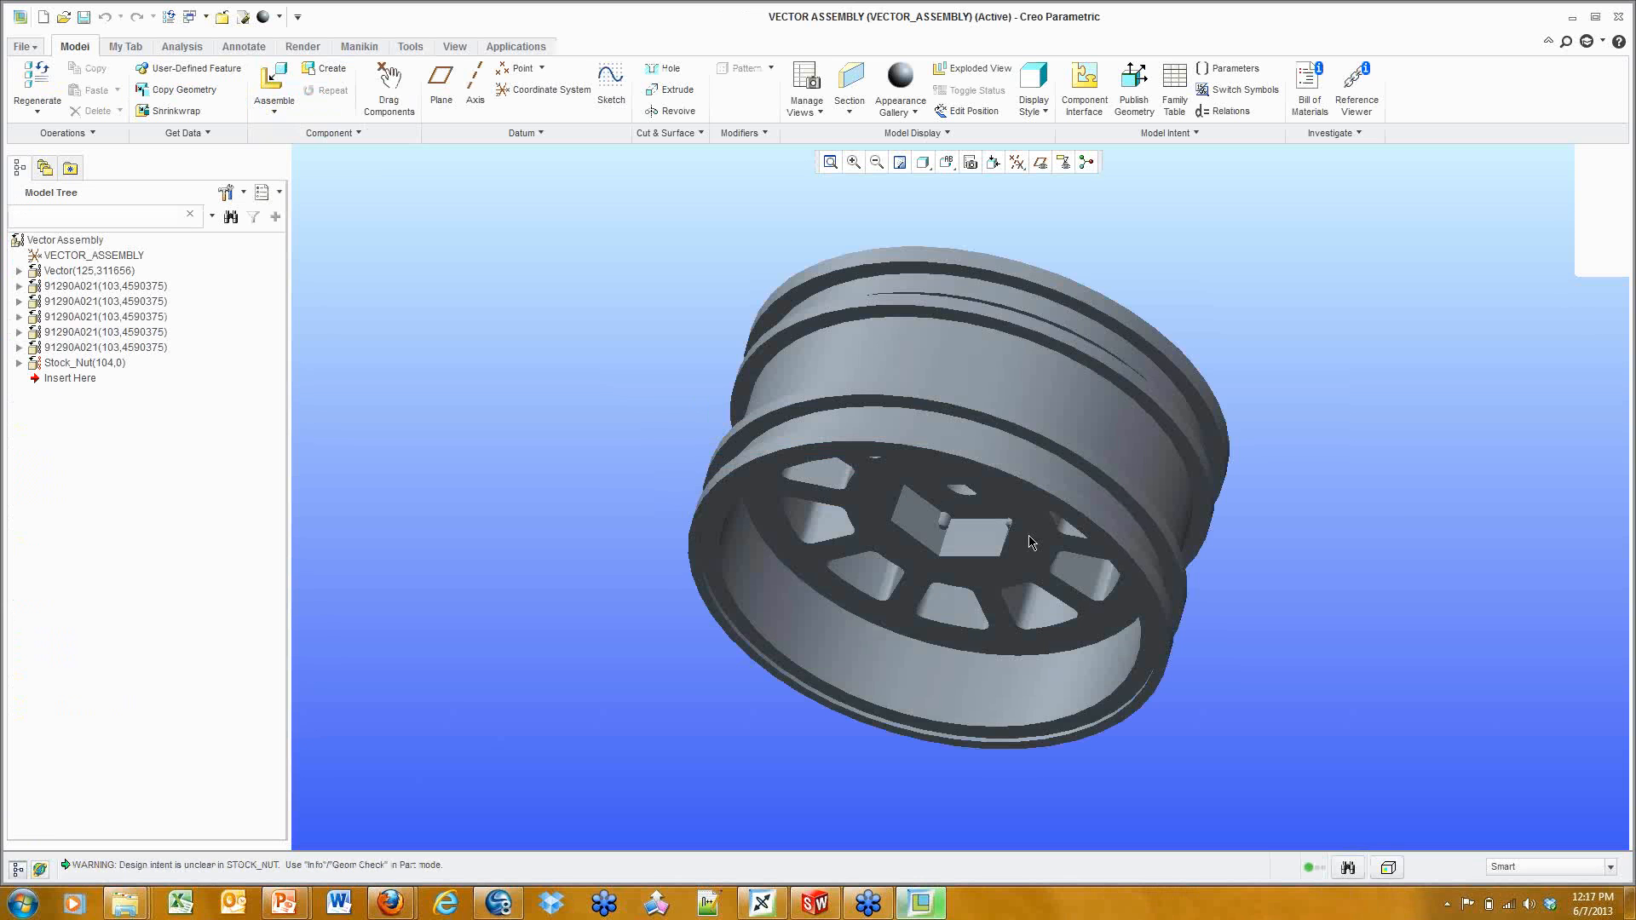
# Examine the imported wheel assembly around its front face, hub bolts and center nut.
pyautogui.moveTo(1029, 543)
pyautogui.mouseDown(button='middle')
pyautogui.moveTo(1184, 460)
pyautogui.moveTo(1245, 453)
pyautogui.mouseUp(button='middle')
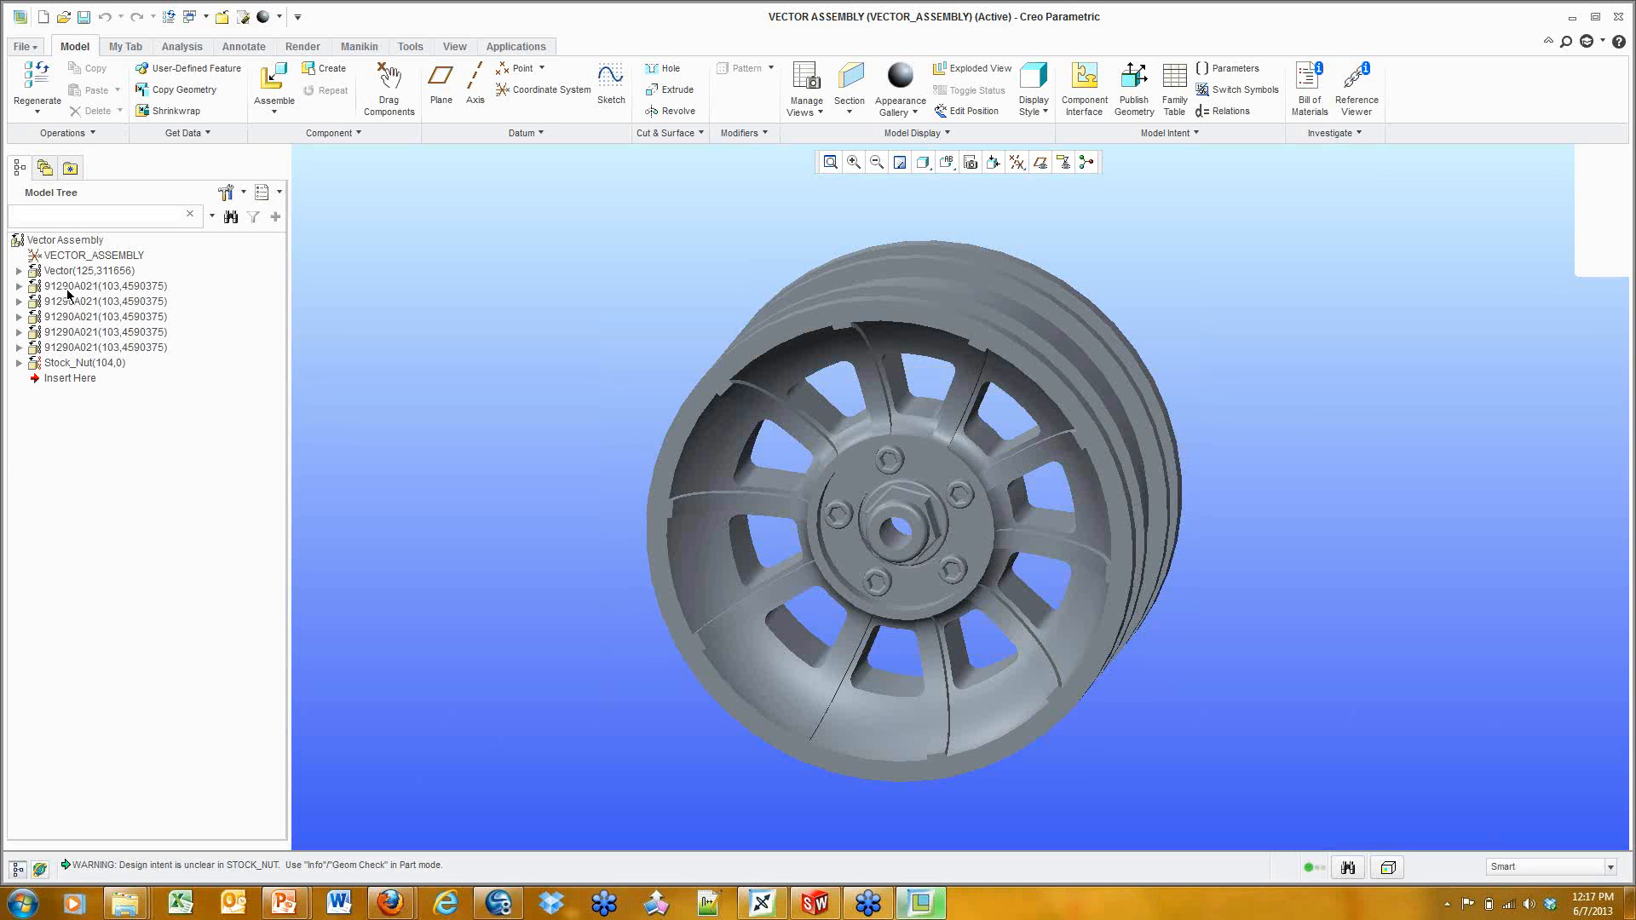
pyautogui.moveTo(626, 474); pyautogui.dragTo(615, 476, button='middle')
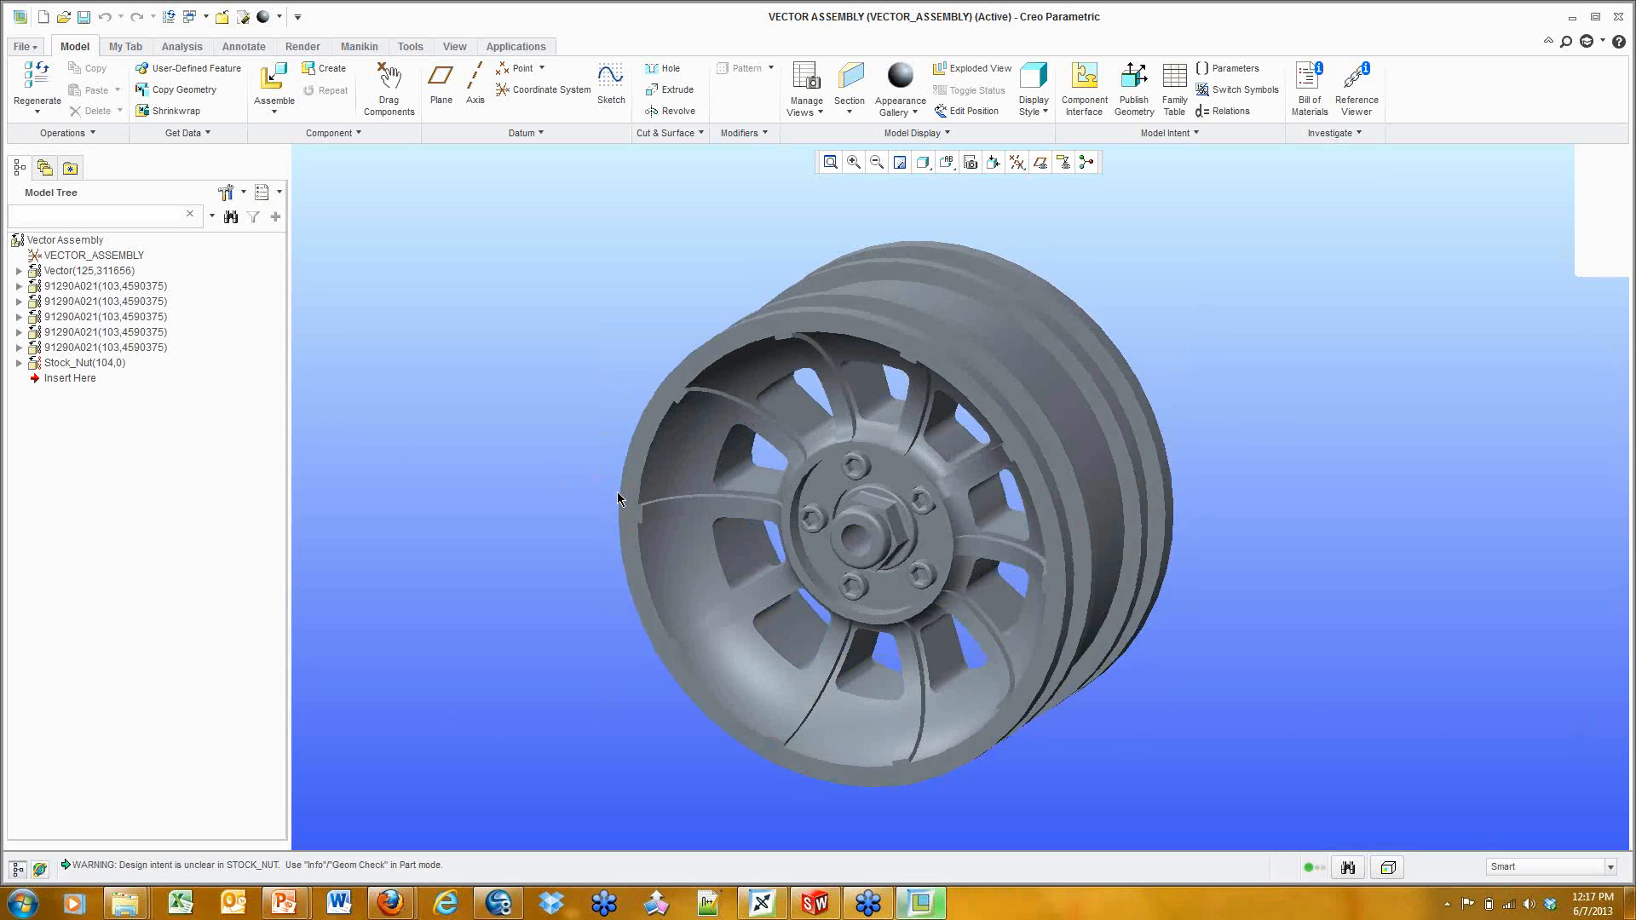
pyautogui.scroll(-2, 769, 723)
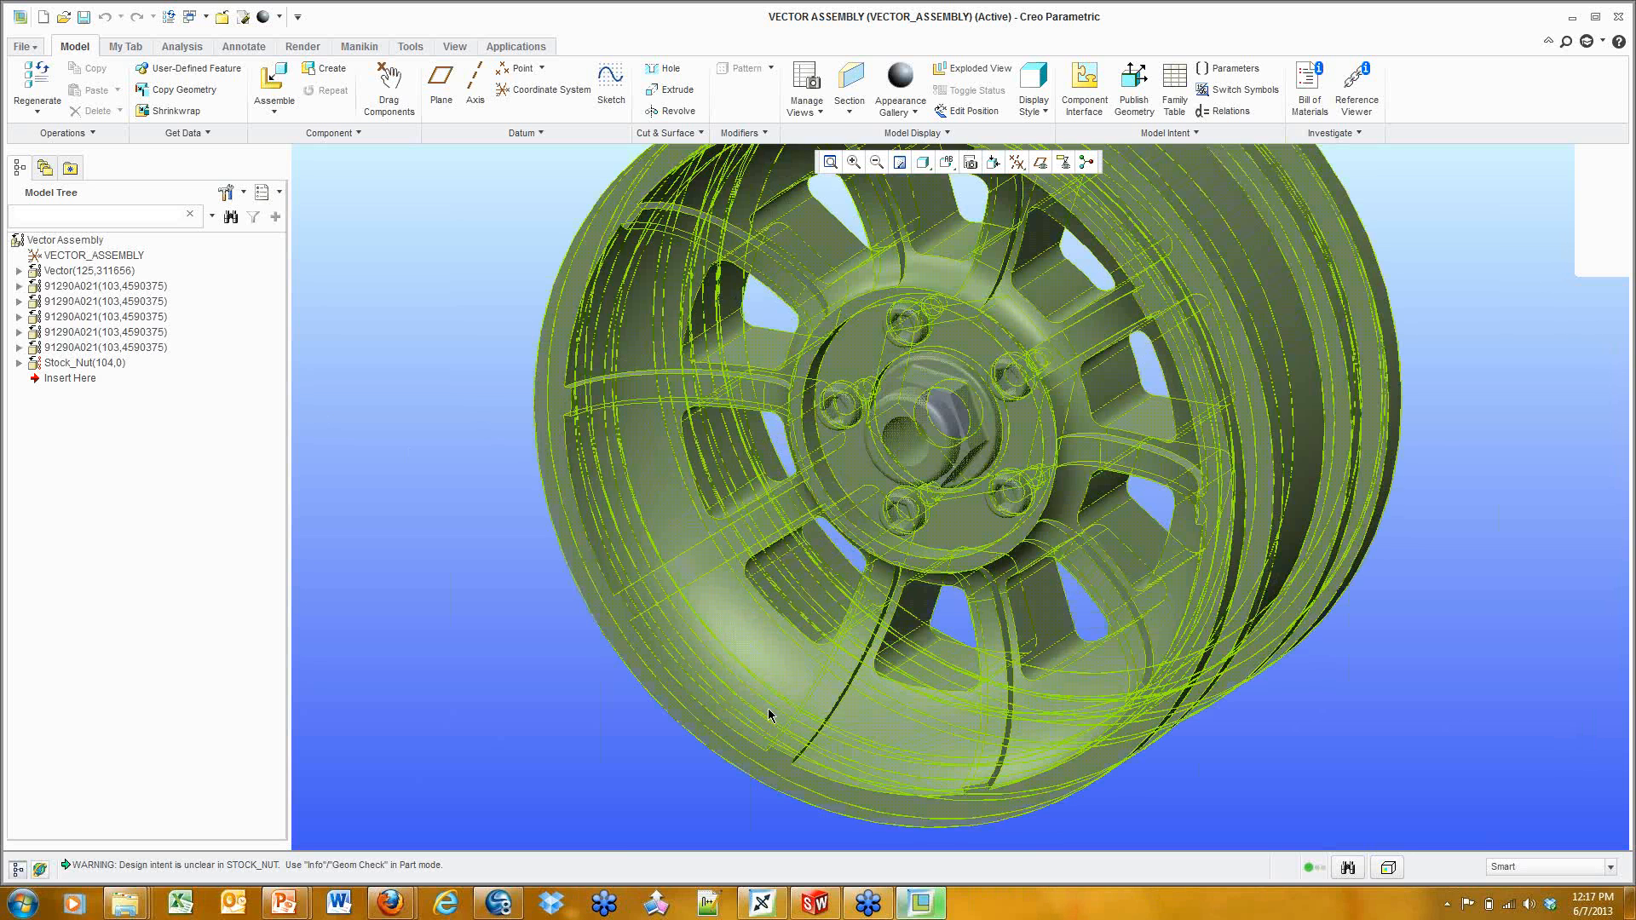
pyautogui.scroll(1, 768, 723)
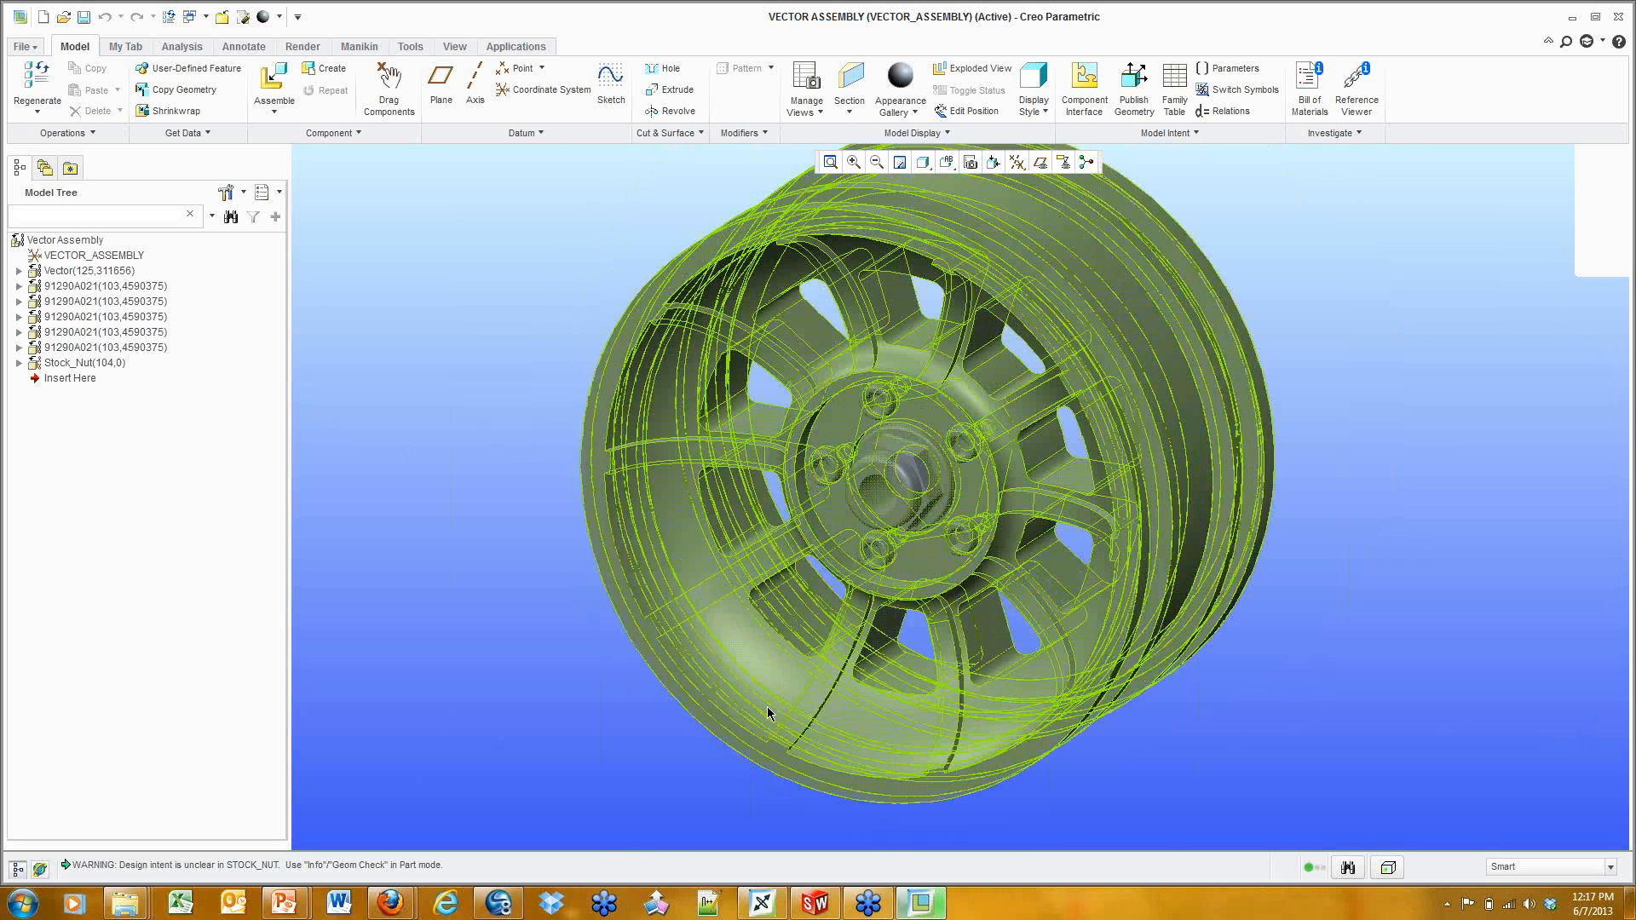
# Activate the Stock_Nut part within the assembly and restrict selection to geometry.
pyautogui.click(89, 363)
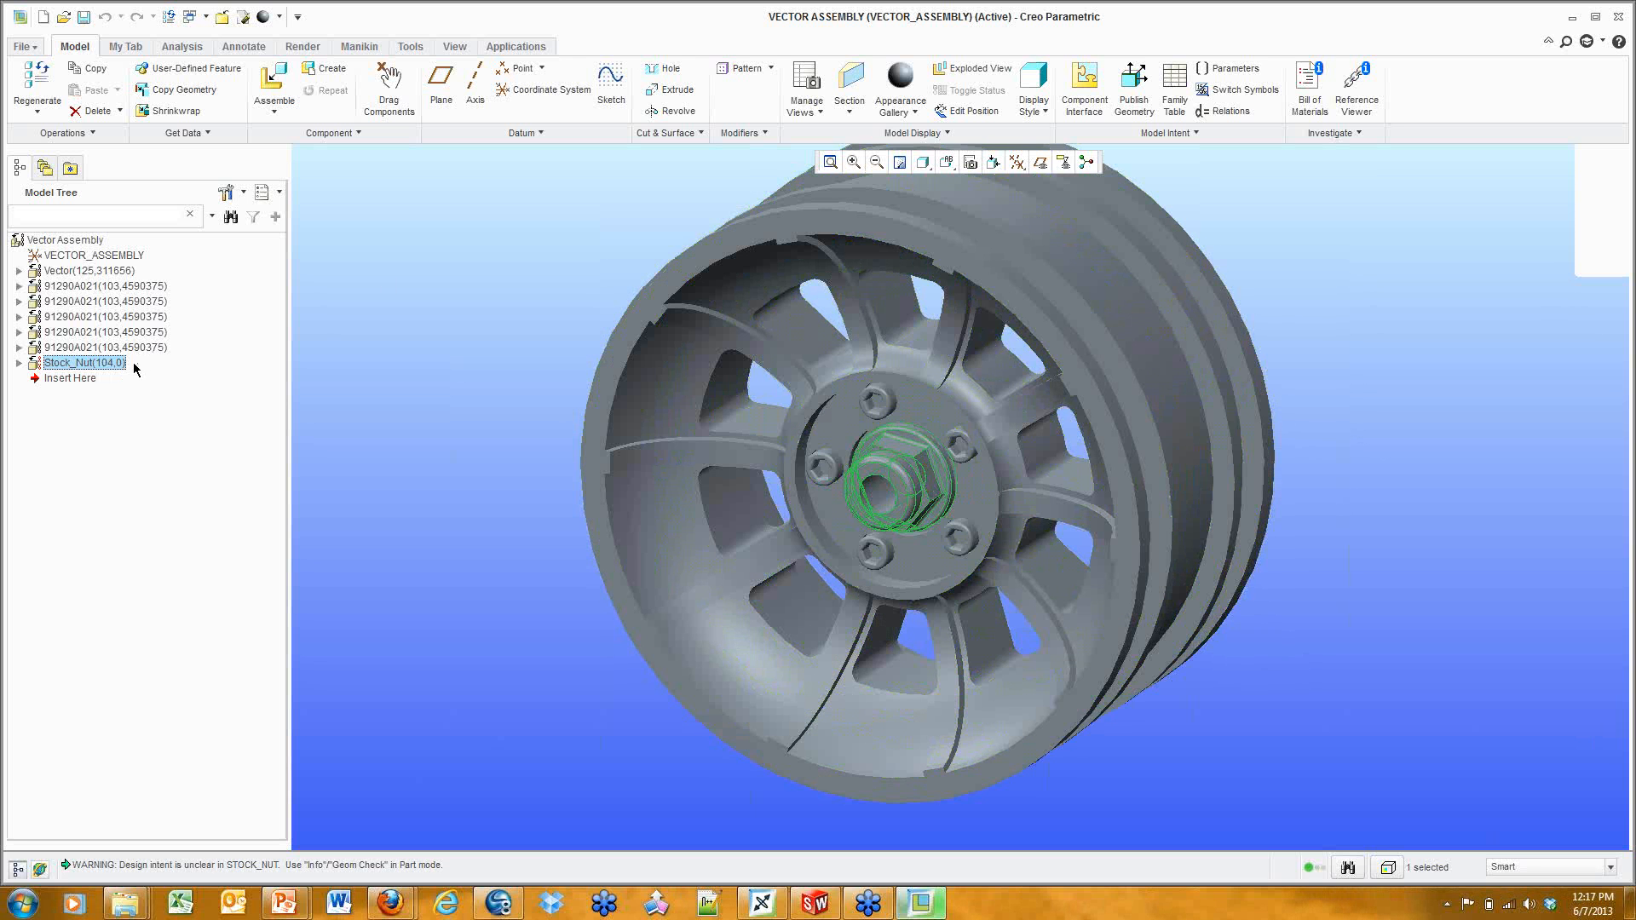
pyautogui.rightClick(102, 366)
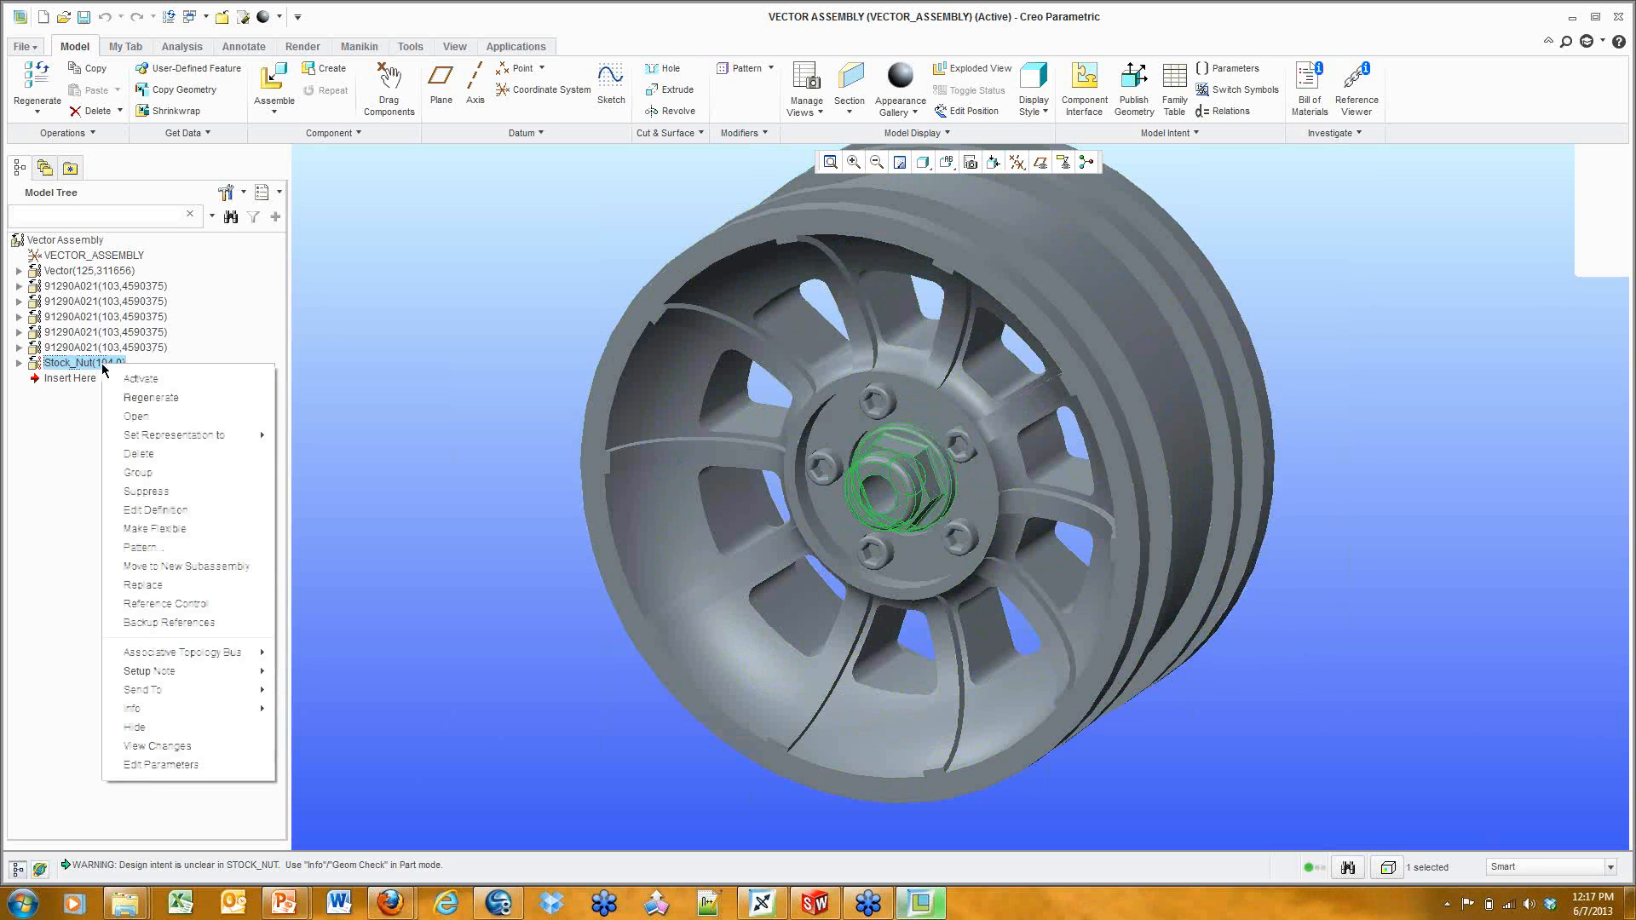
pyautogui.click(130, 378)
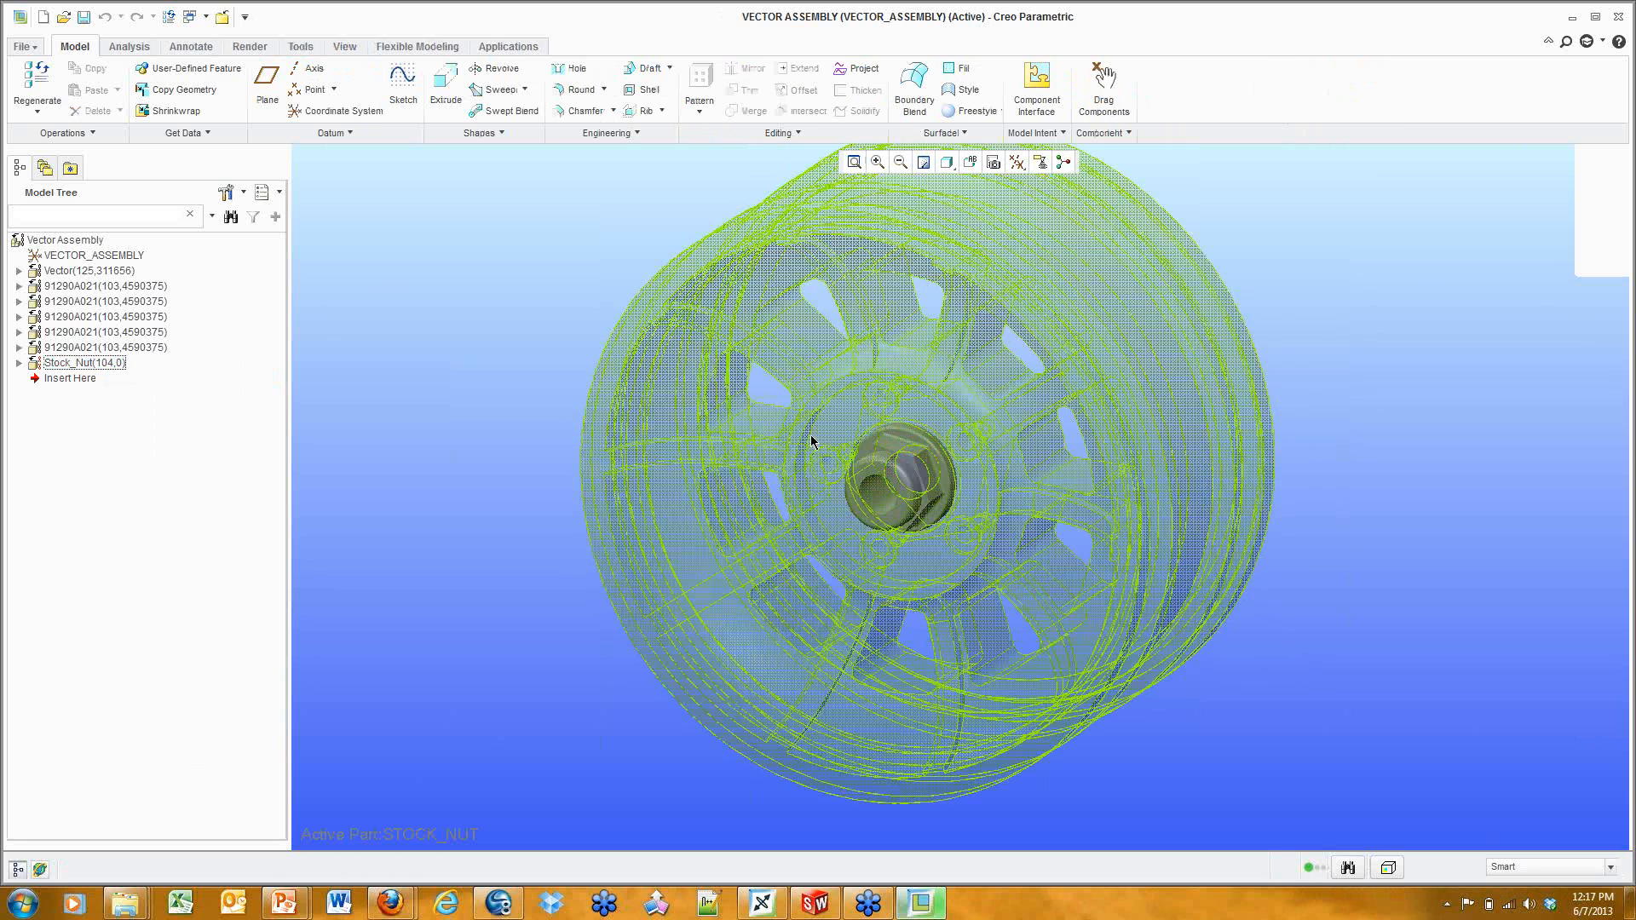
pyautogui.moveTo(922, 490); pyautogui.dragTo(910, 494, button='middle')
pyautogui.scroll(-3, 910, 496)
pyautogui.scroll(-2, 910, 495)
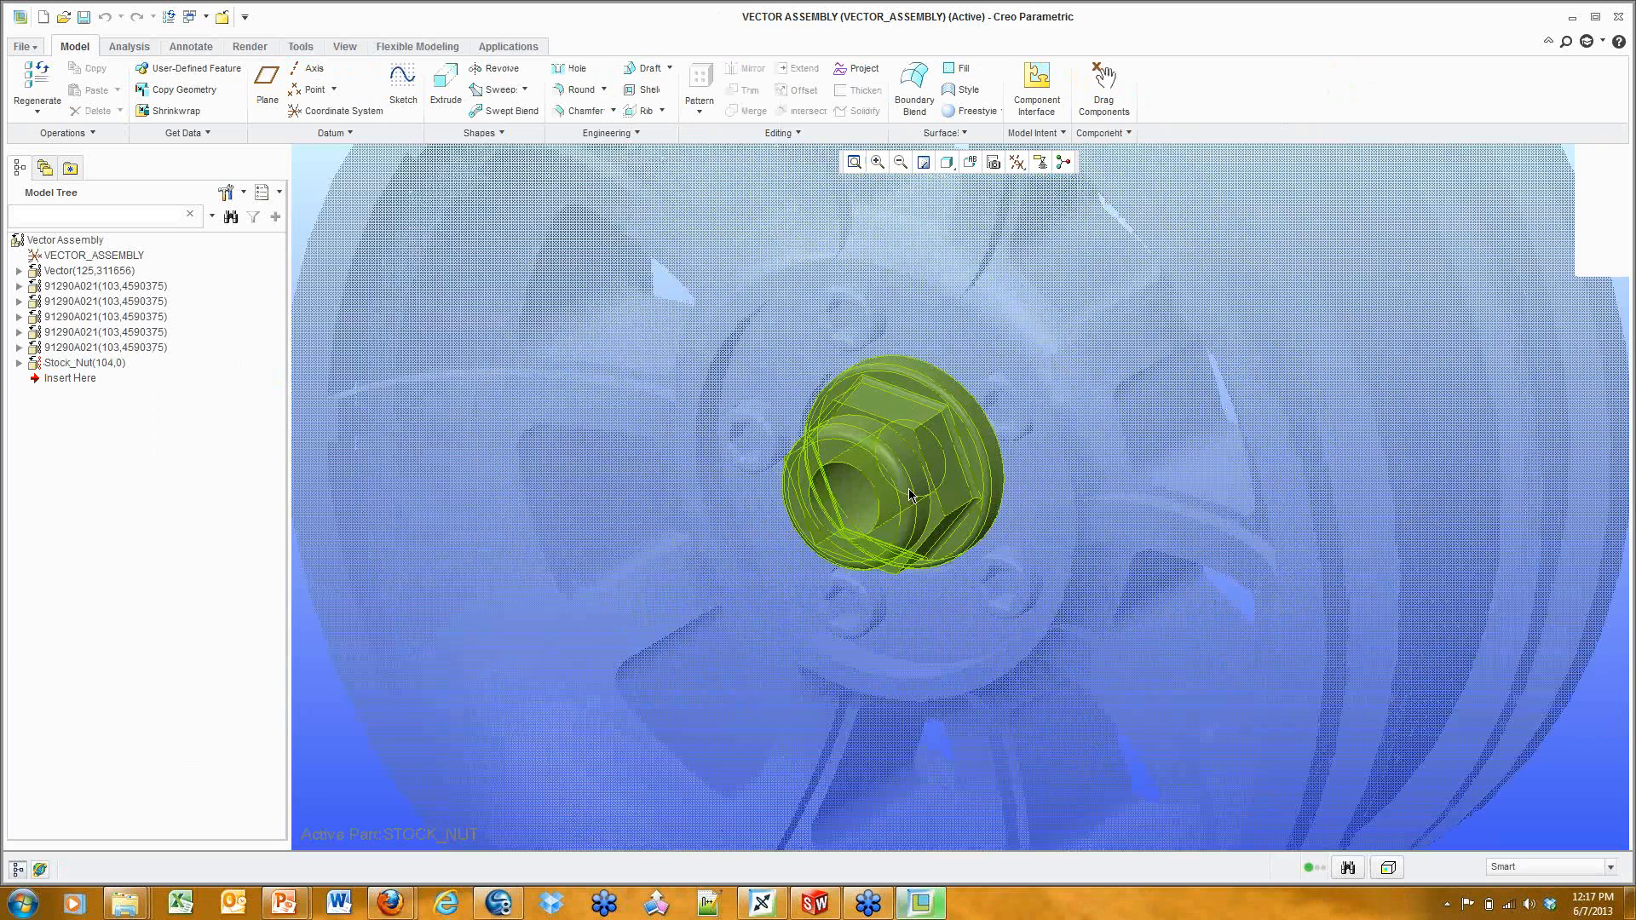
pyautogui.click(1576, 866)
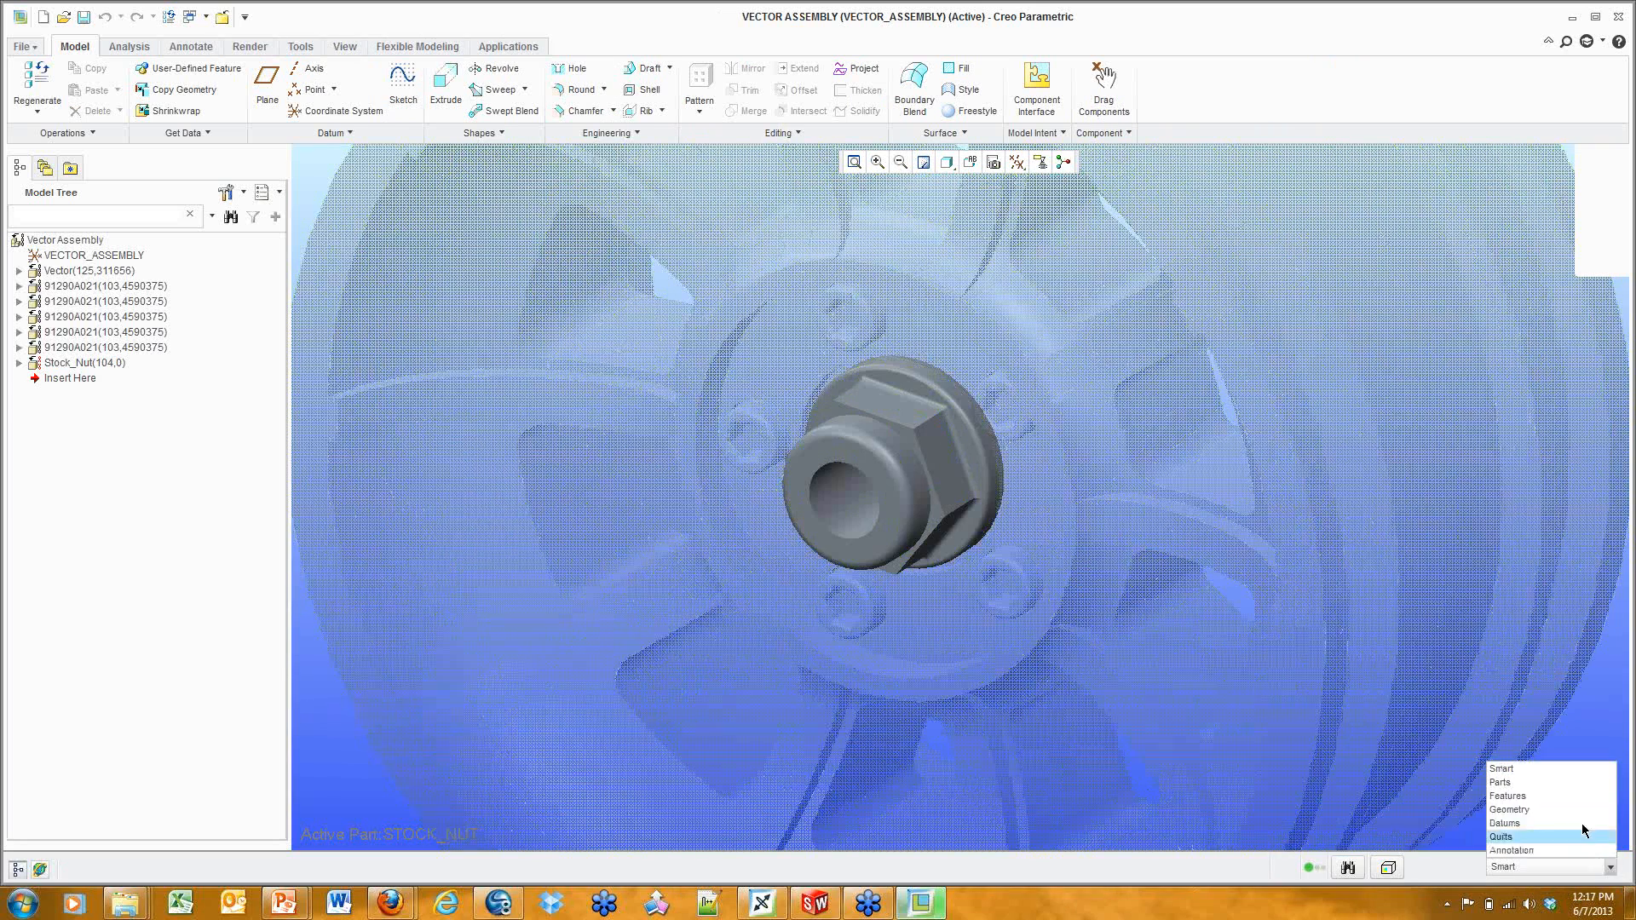
pyautogui.click(1578, 810)
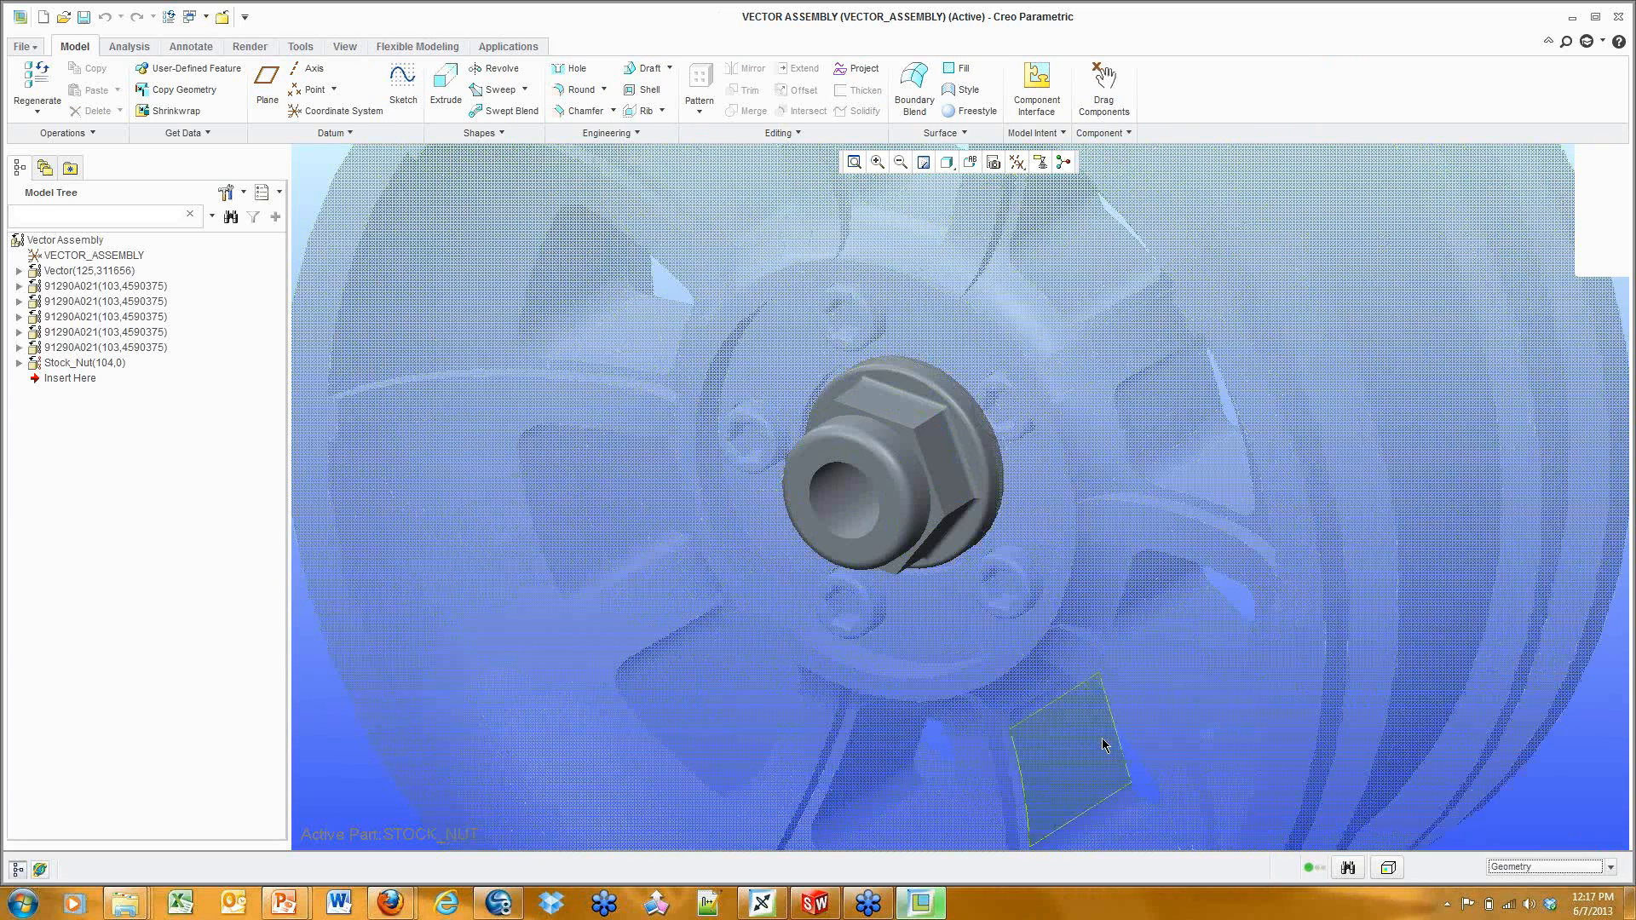
# Run feature recognition for holes on the front face of the center nut.
pyautogui.click(18, 363)
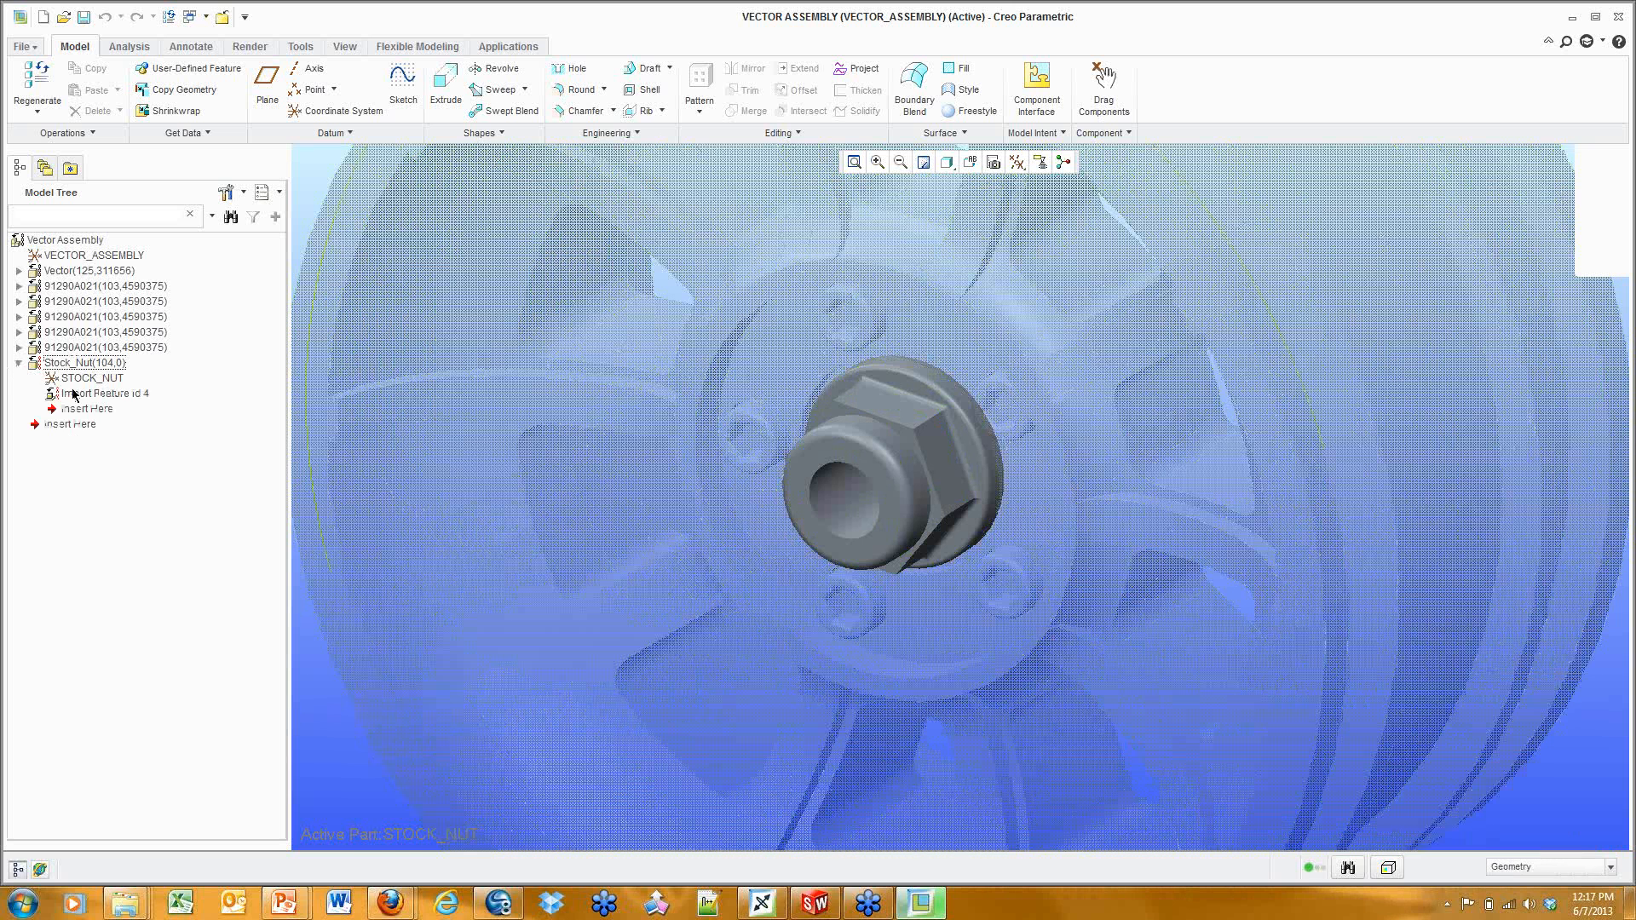
pyautogui.click(201, 134)
pyautogui.moveTo(213, 236)
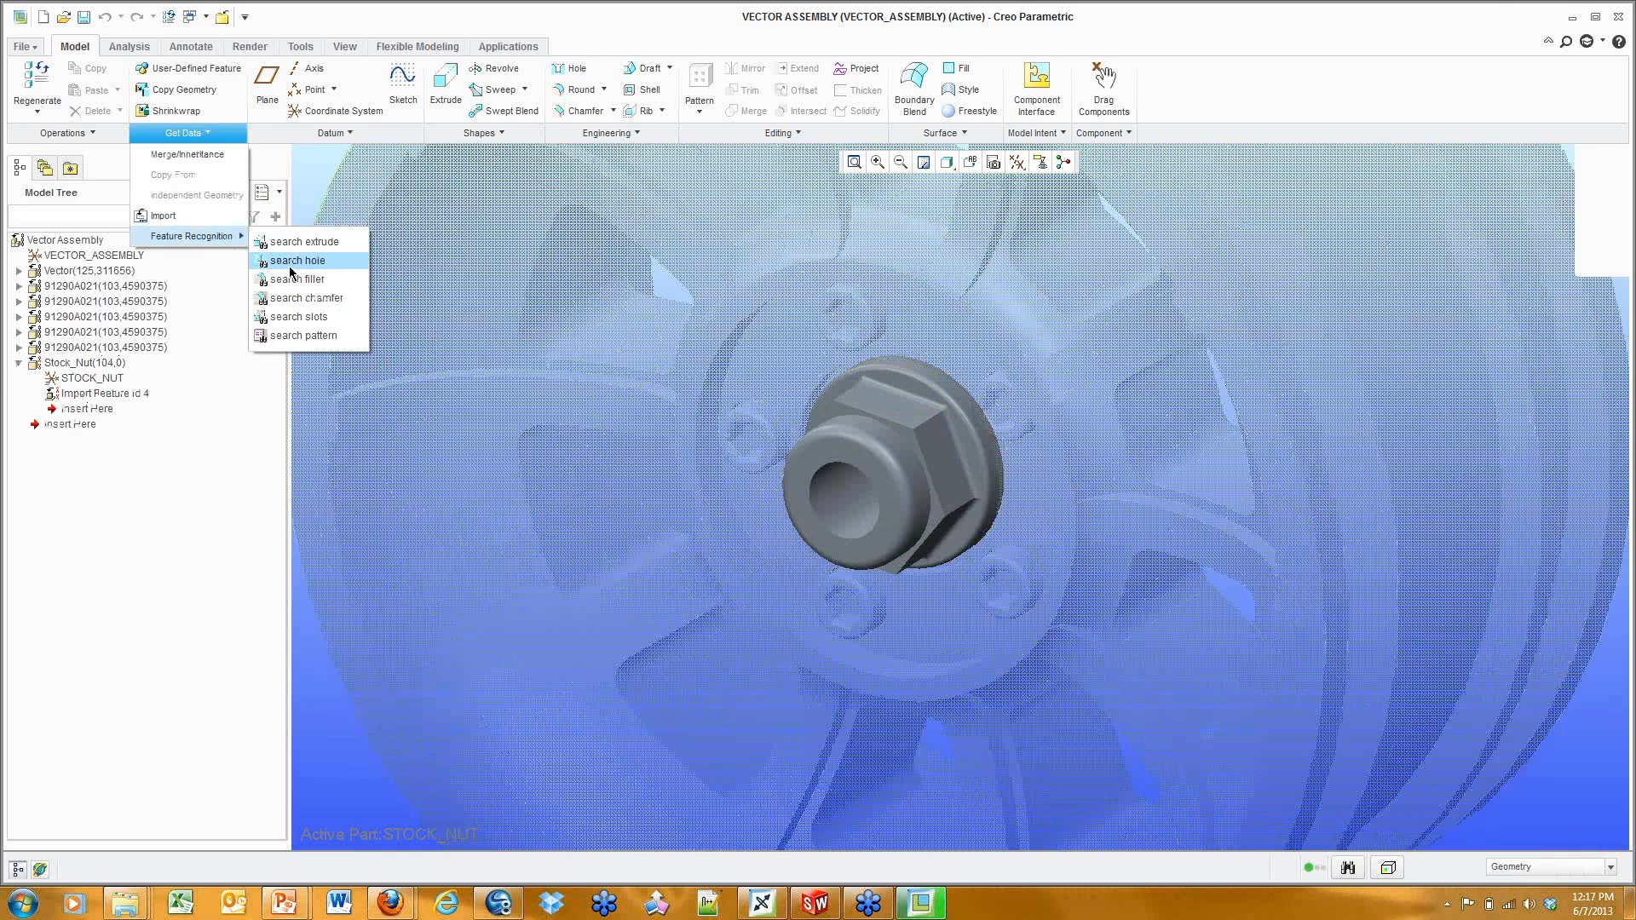
pyautogui.click(290, 266)
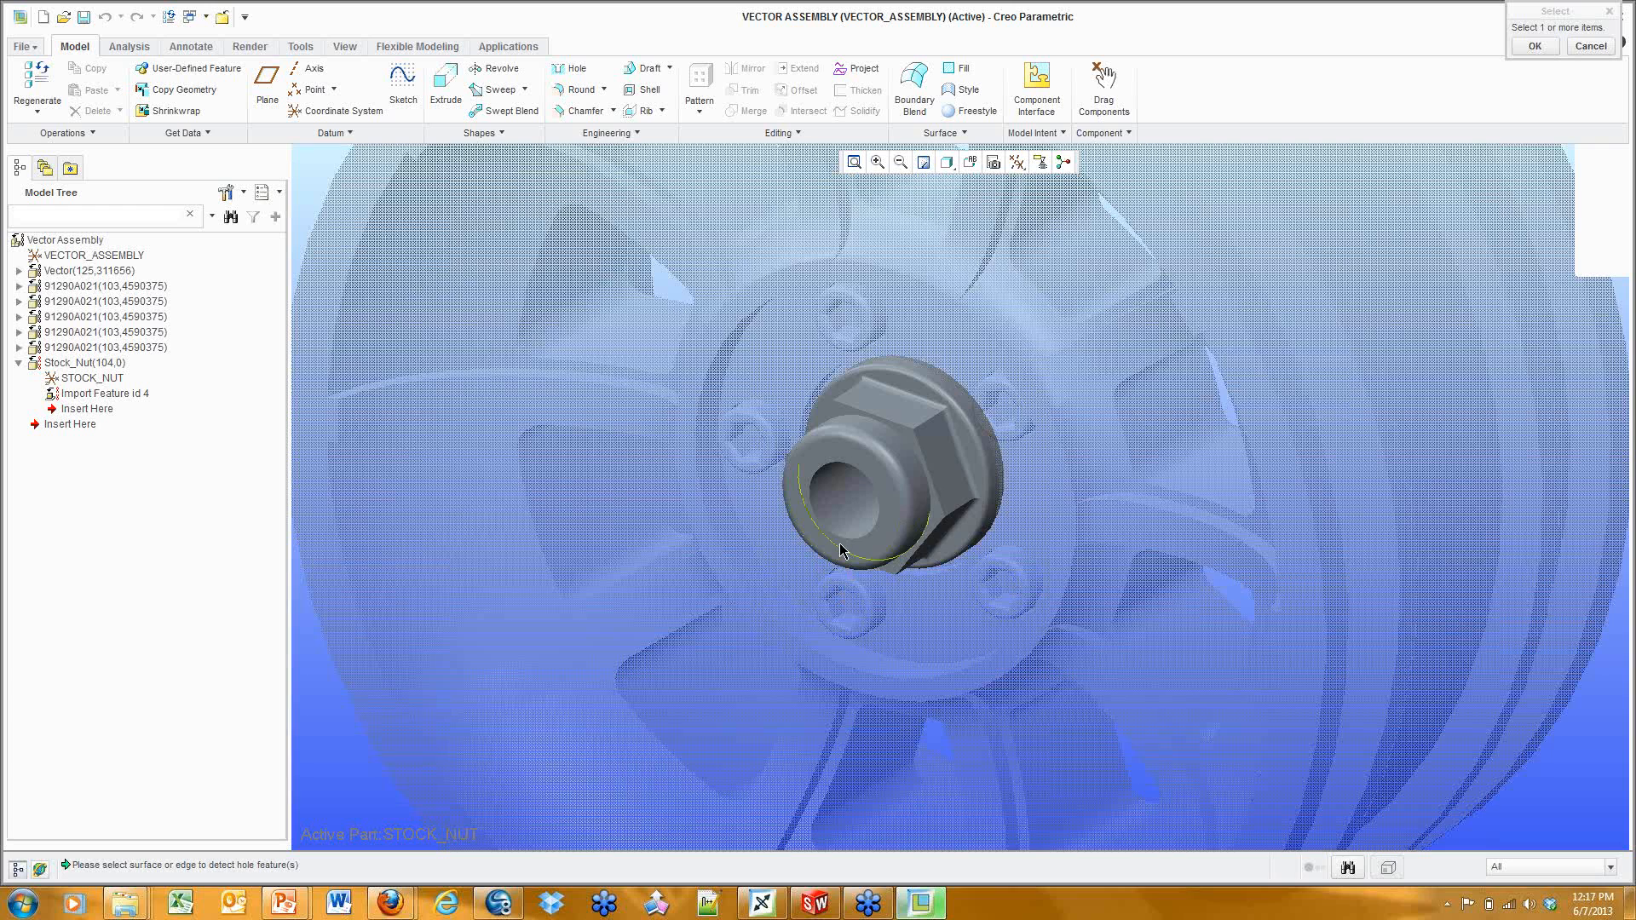
pyautogui.scroll(2, 840, 552)
pyautogui.scroll(2, 848, 553)
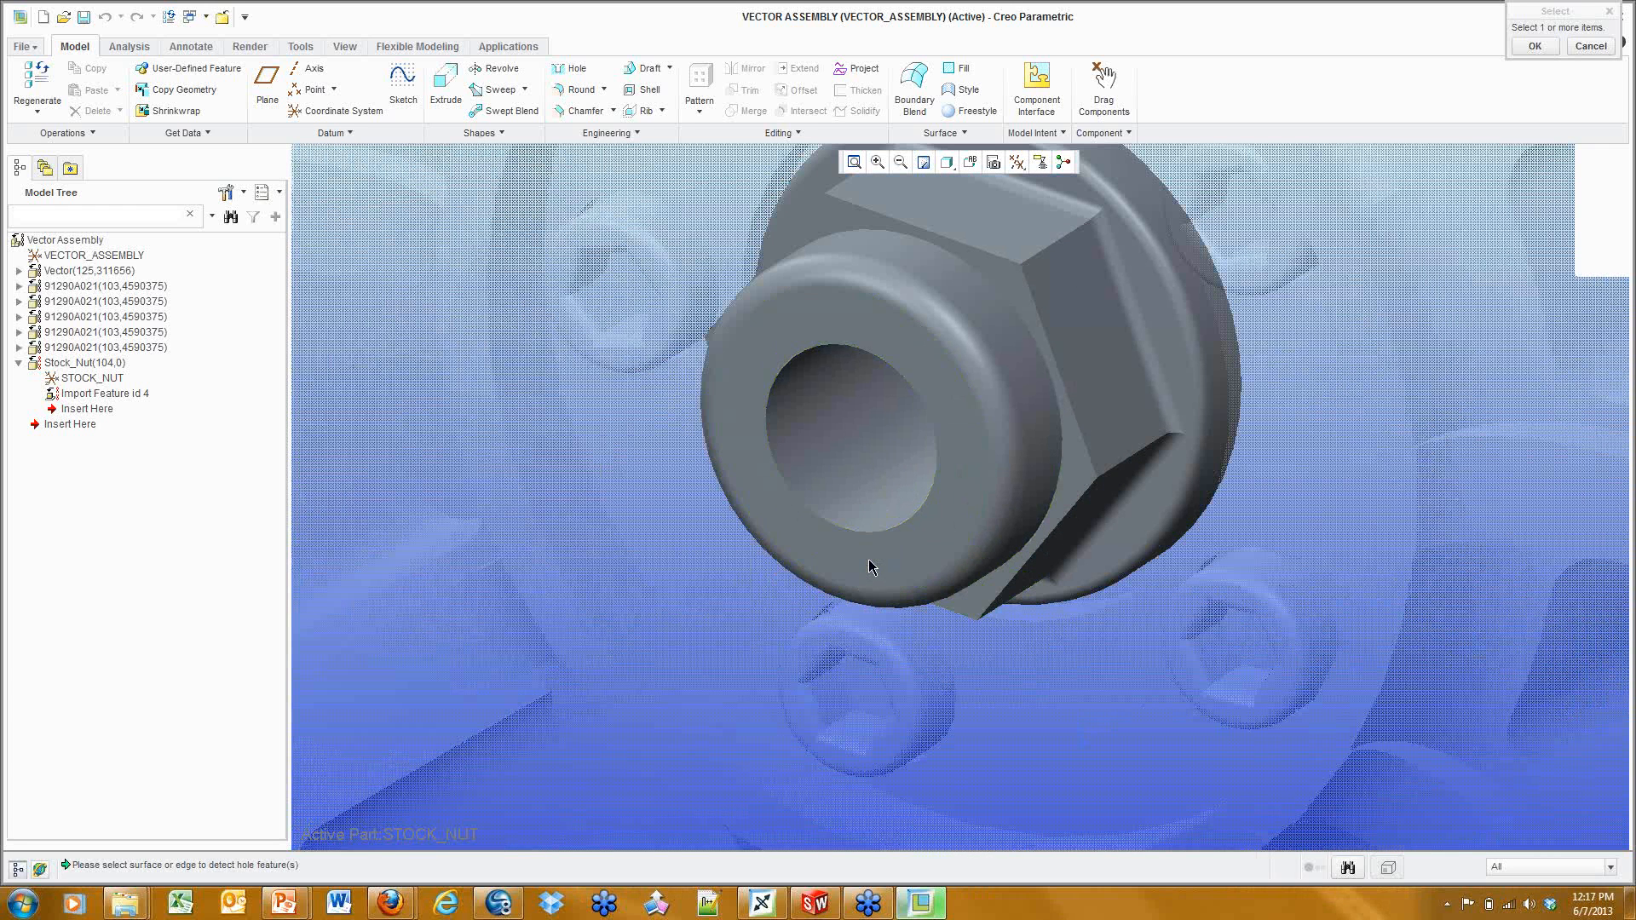
pyautogui.click(870, 567)
pyautogui.click(1534, 46)
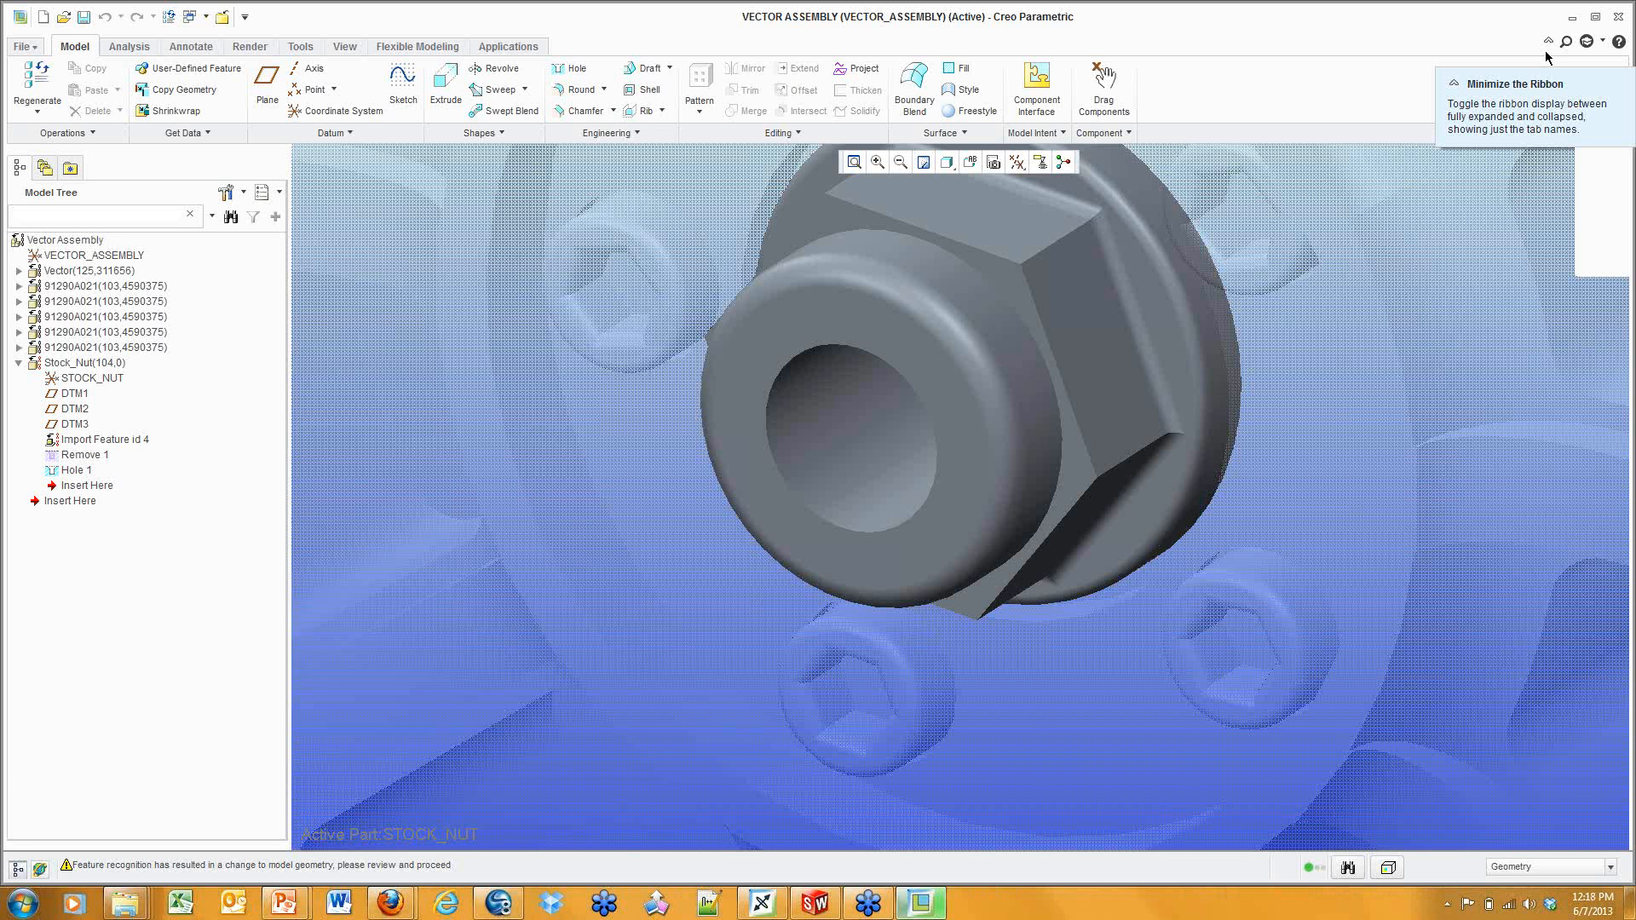
# Bring up the flexible modeling tools for the nut and restrict selection to surface regions.
pyautogui.scroll(1, 1150, 194)
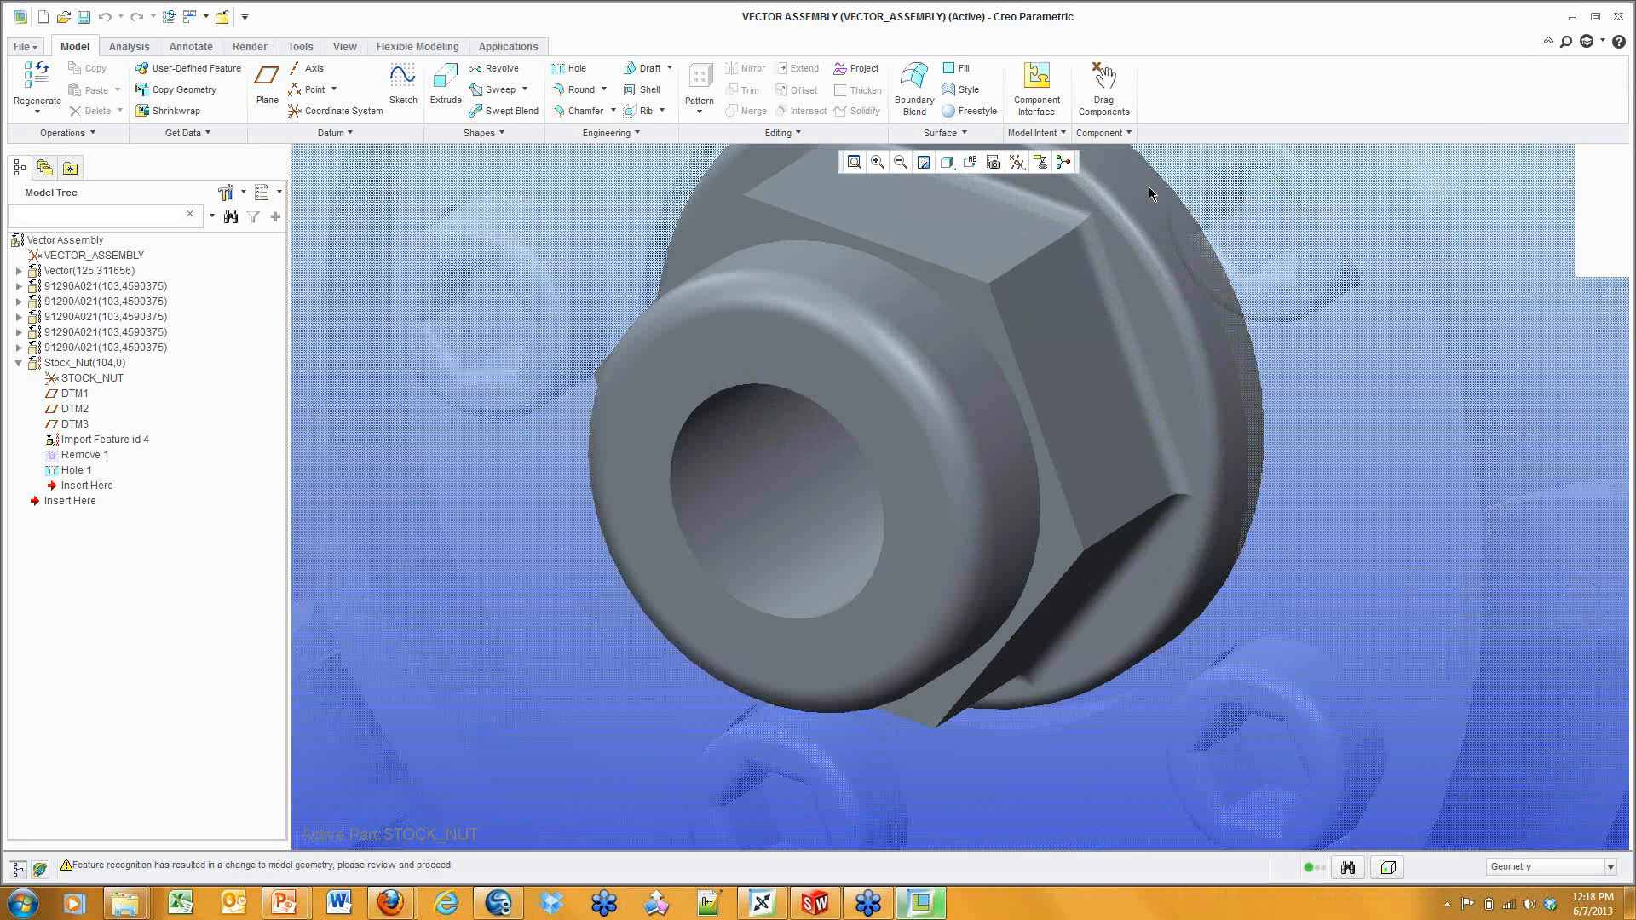
pyautogui.scroll(1, 1149, 193)
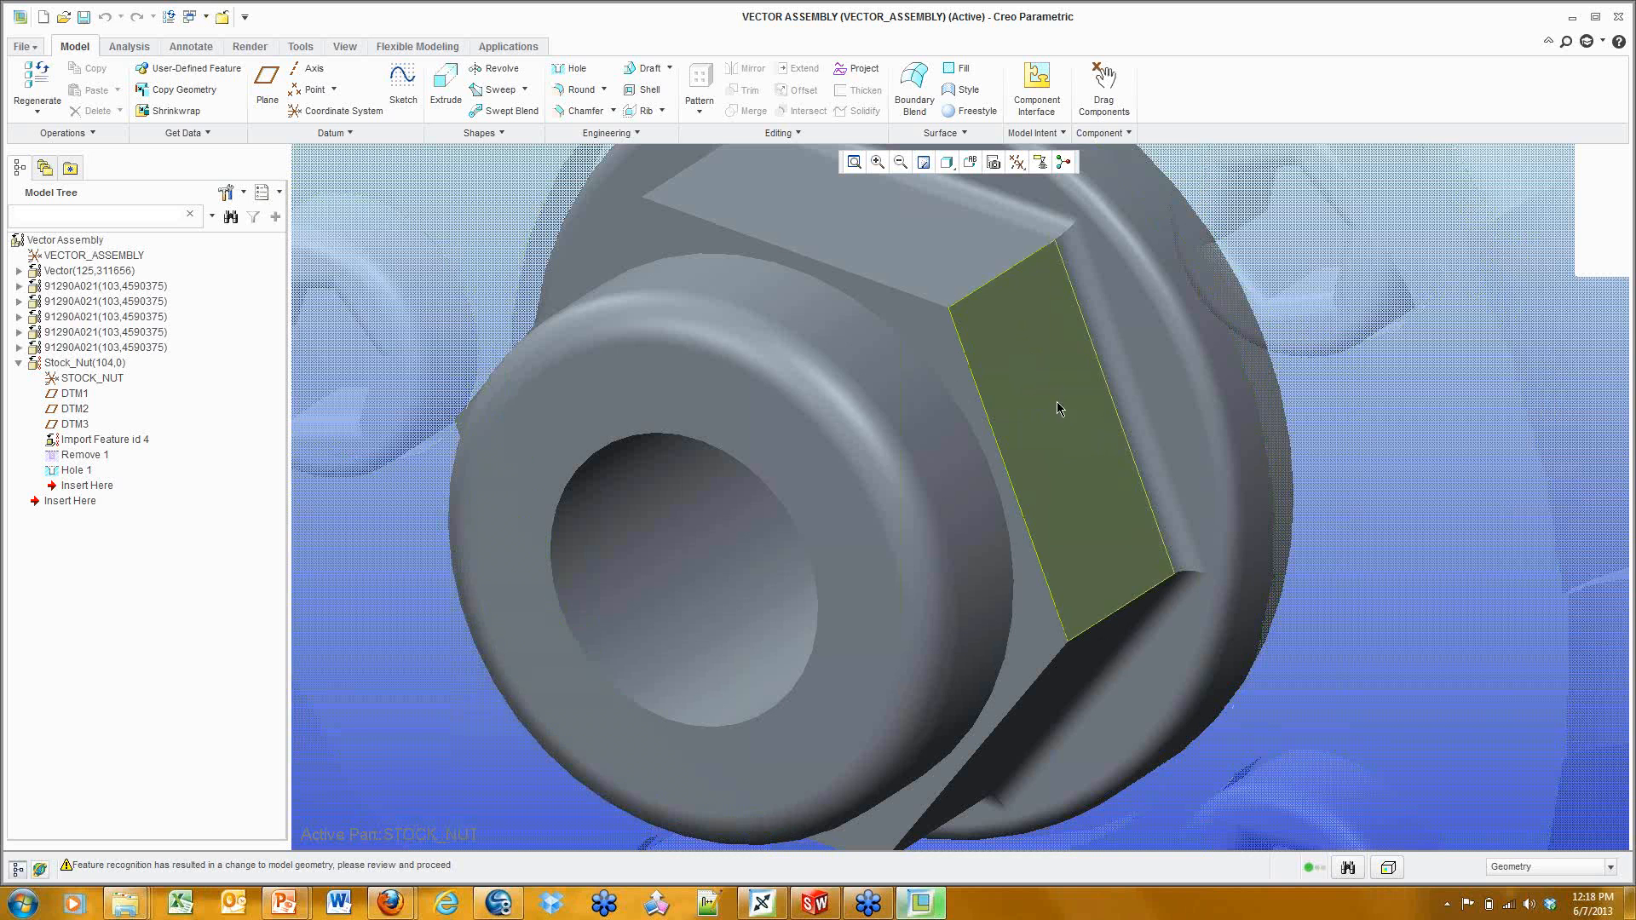
pyautogui.moveTo(1081, 373); pyautogui.dragTo(1063, 391, button='middle')
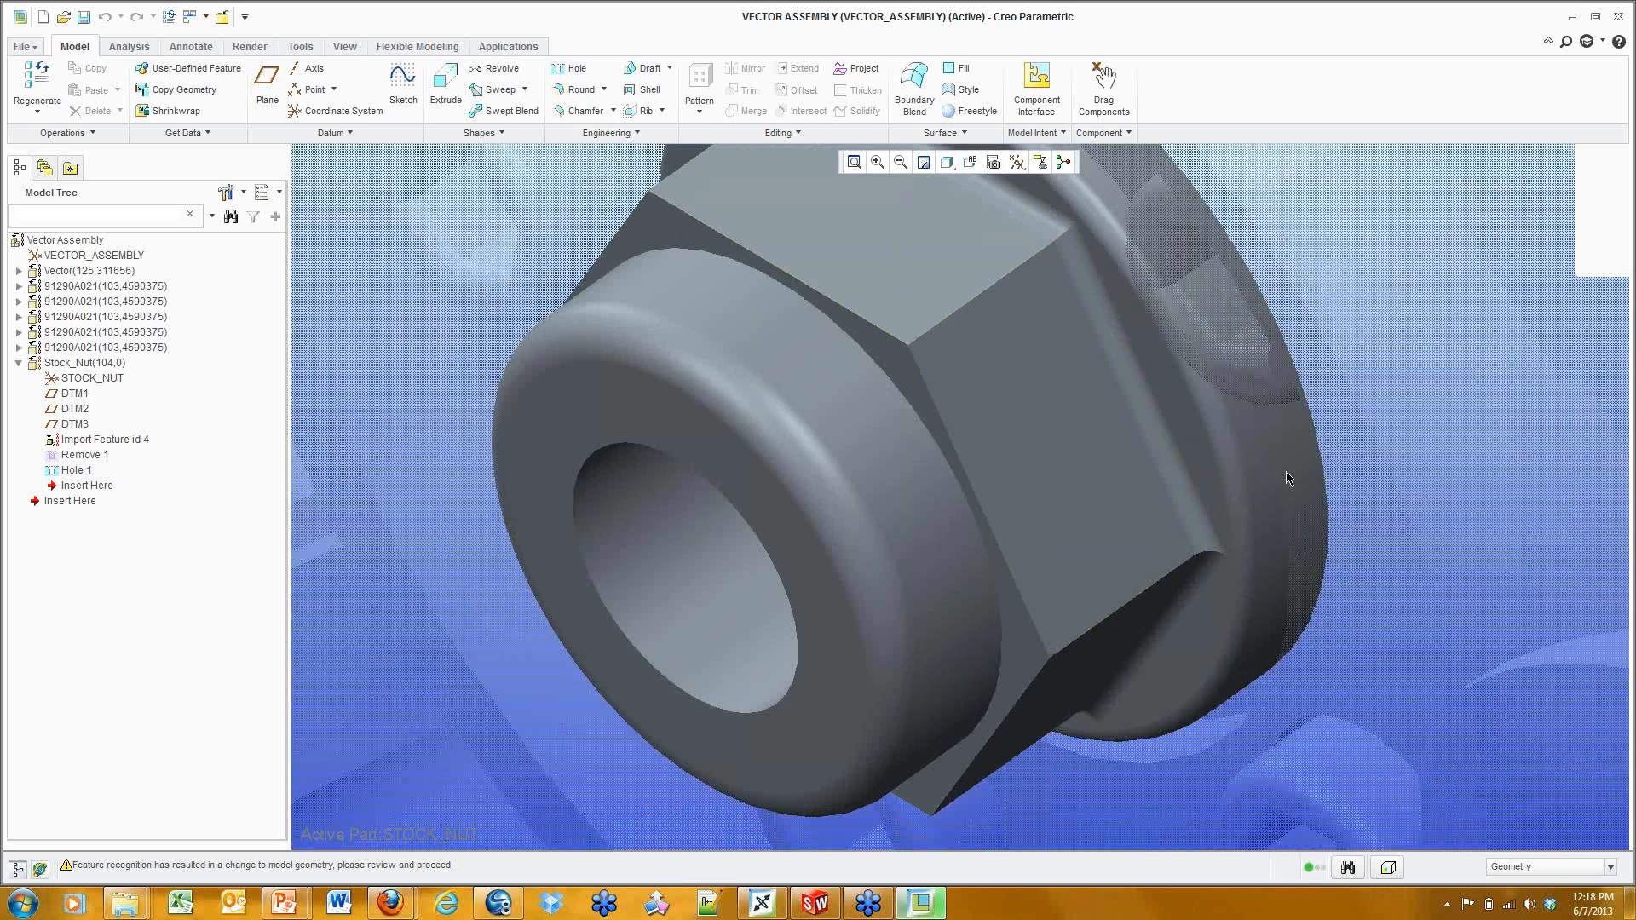
pyautogui.click(1549, 867)
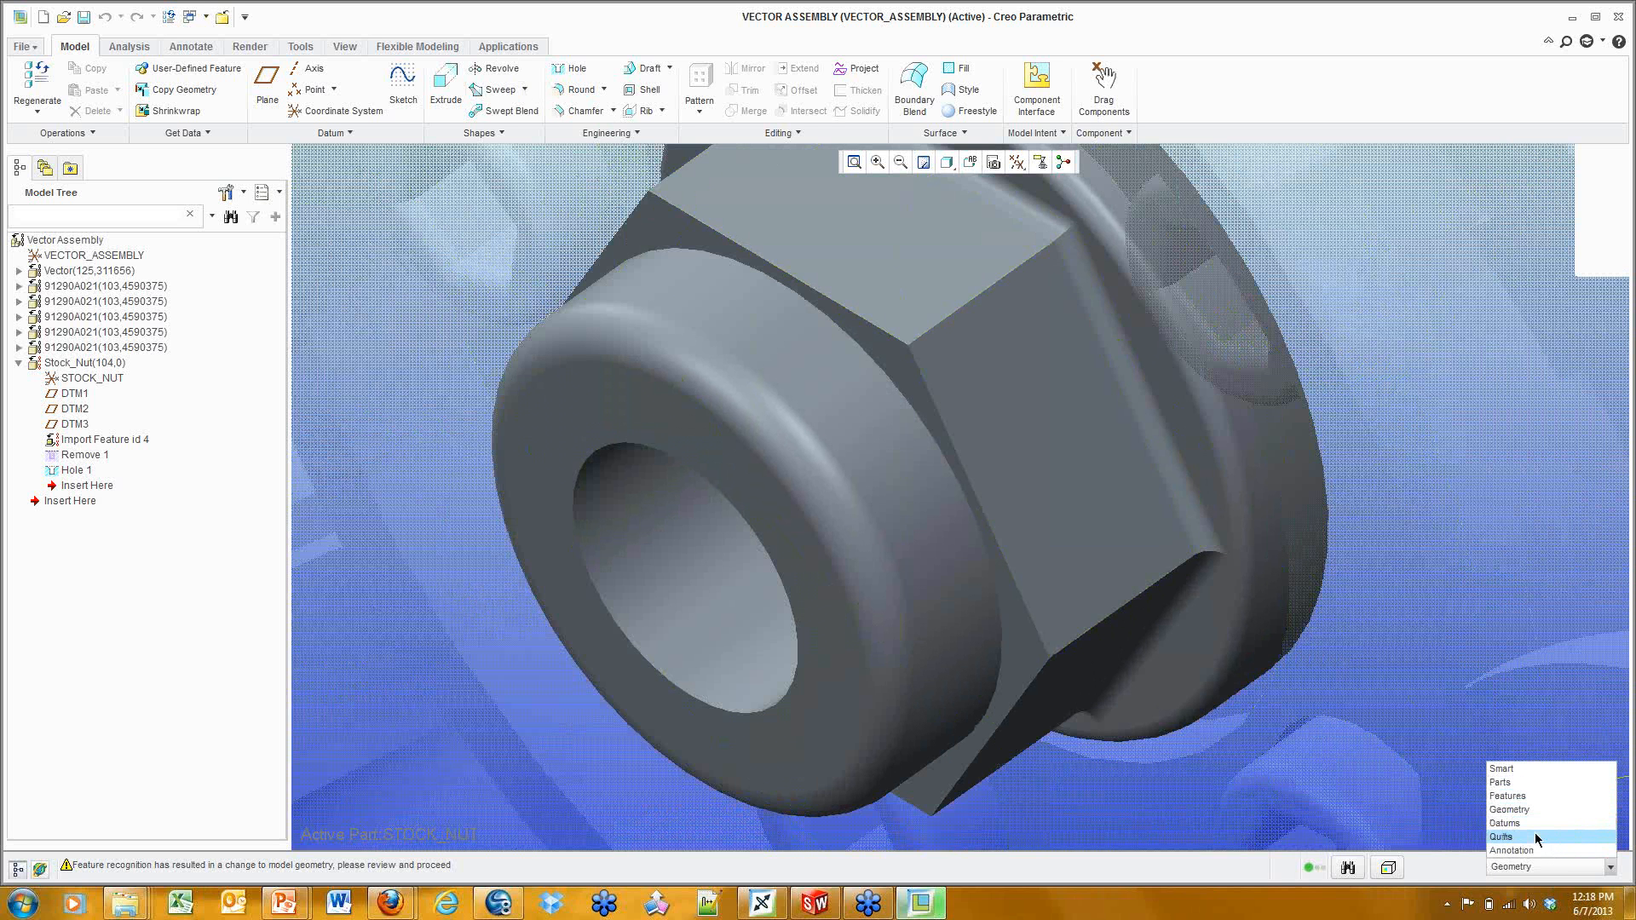
pyautogui.click(417, 46)
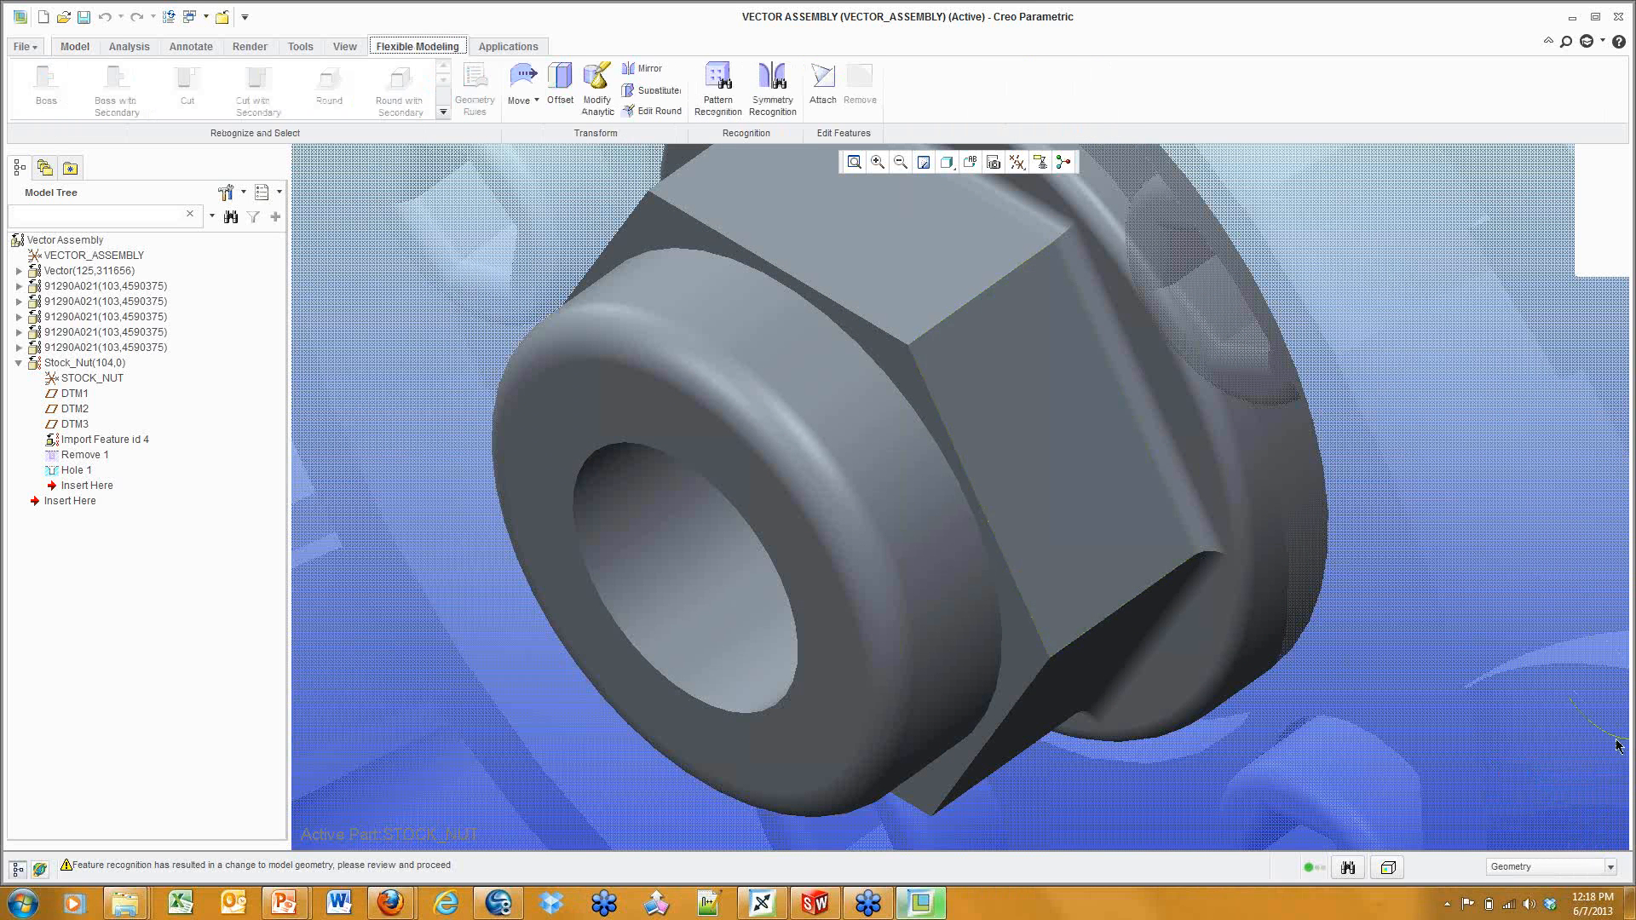
pyautogui.click(1556, 867)
pyautogui.click(1525, 809)
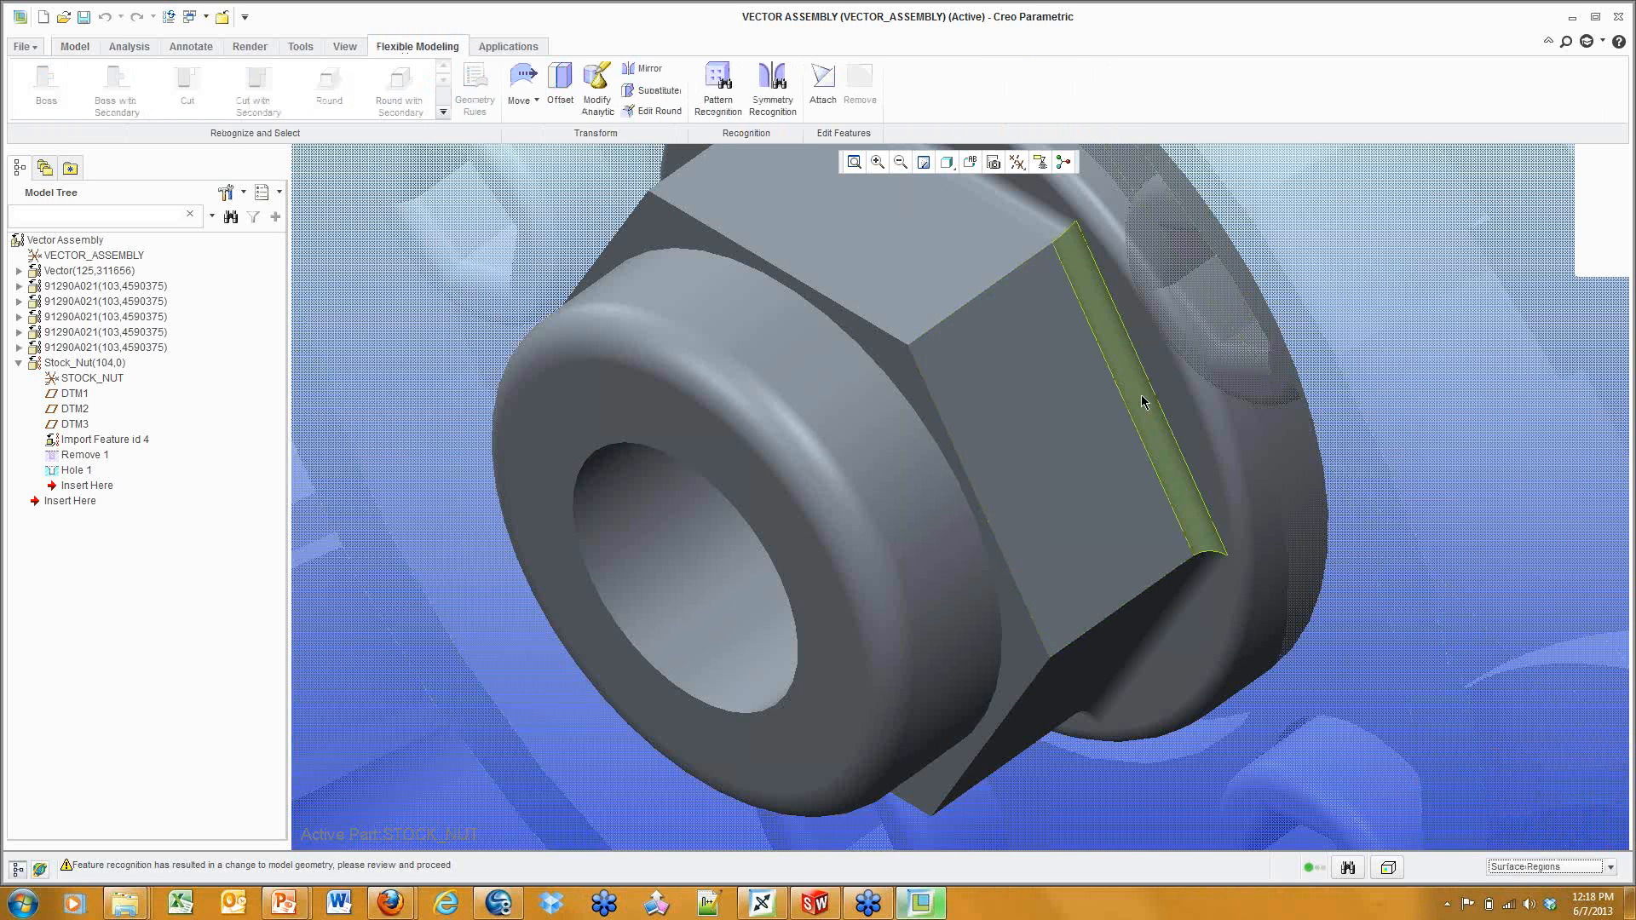
# Remove the rounds between the nut's hex flats and flange, selecting one round together with its secondary rounds.
pyautogui.click(1137, 392)
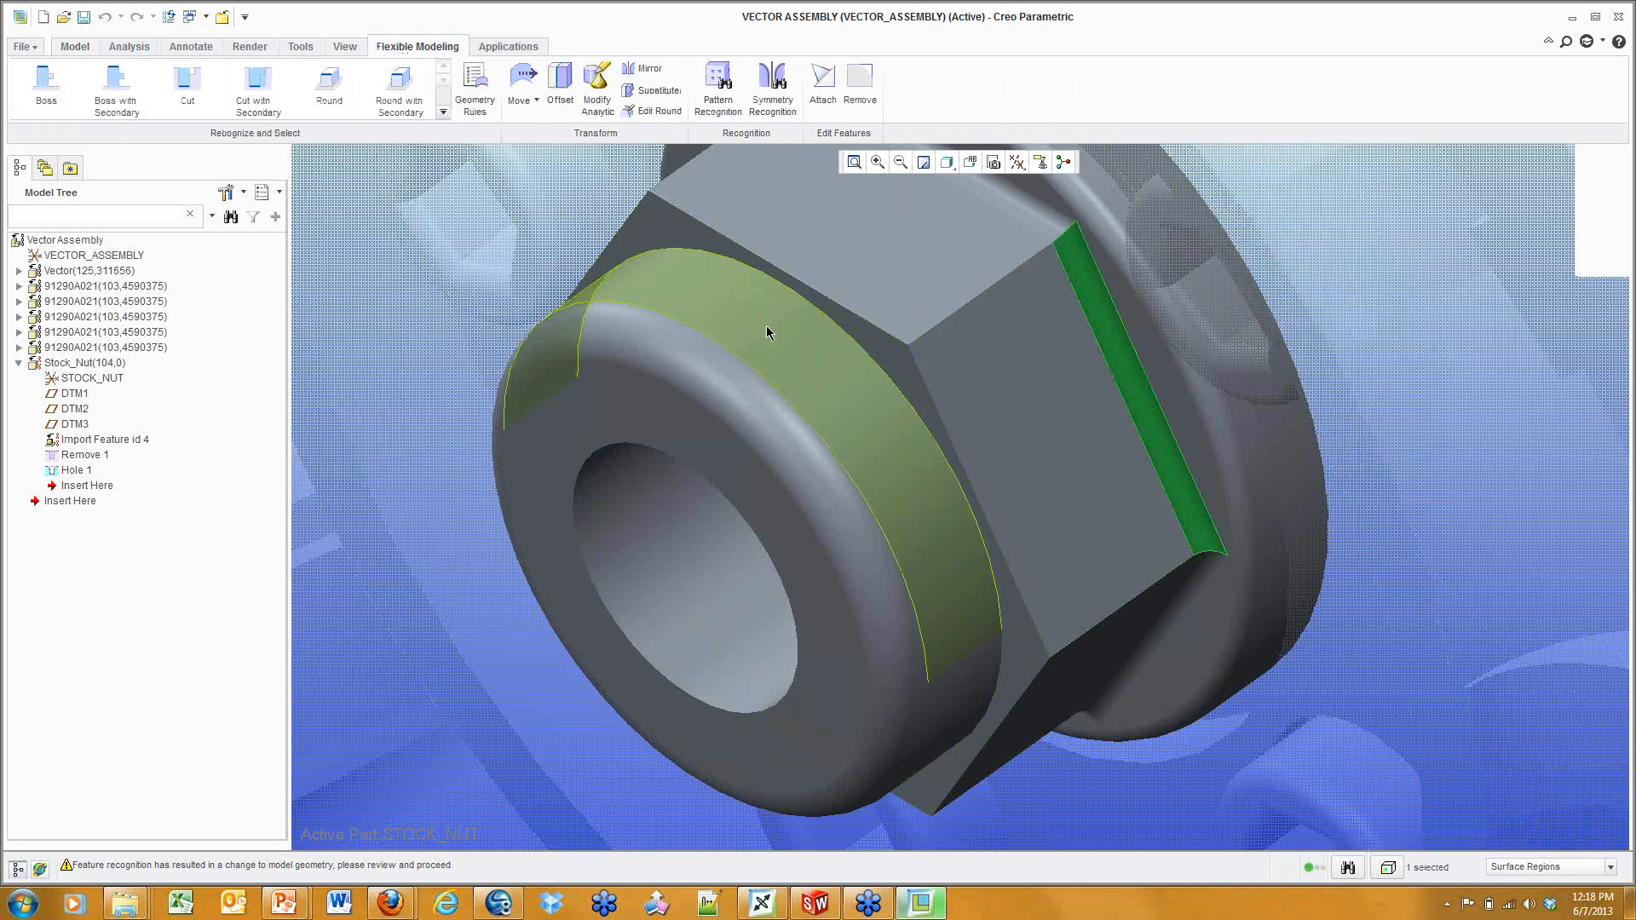
pyautogui.moveTo(764, 374); pyautogui.dragTo(564, 130, button='middle')
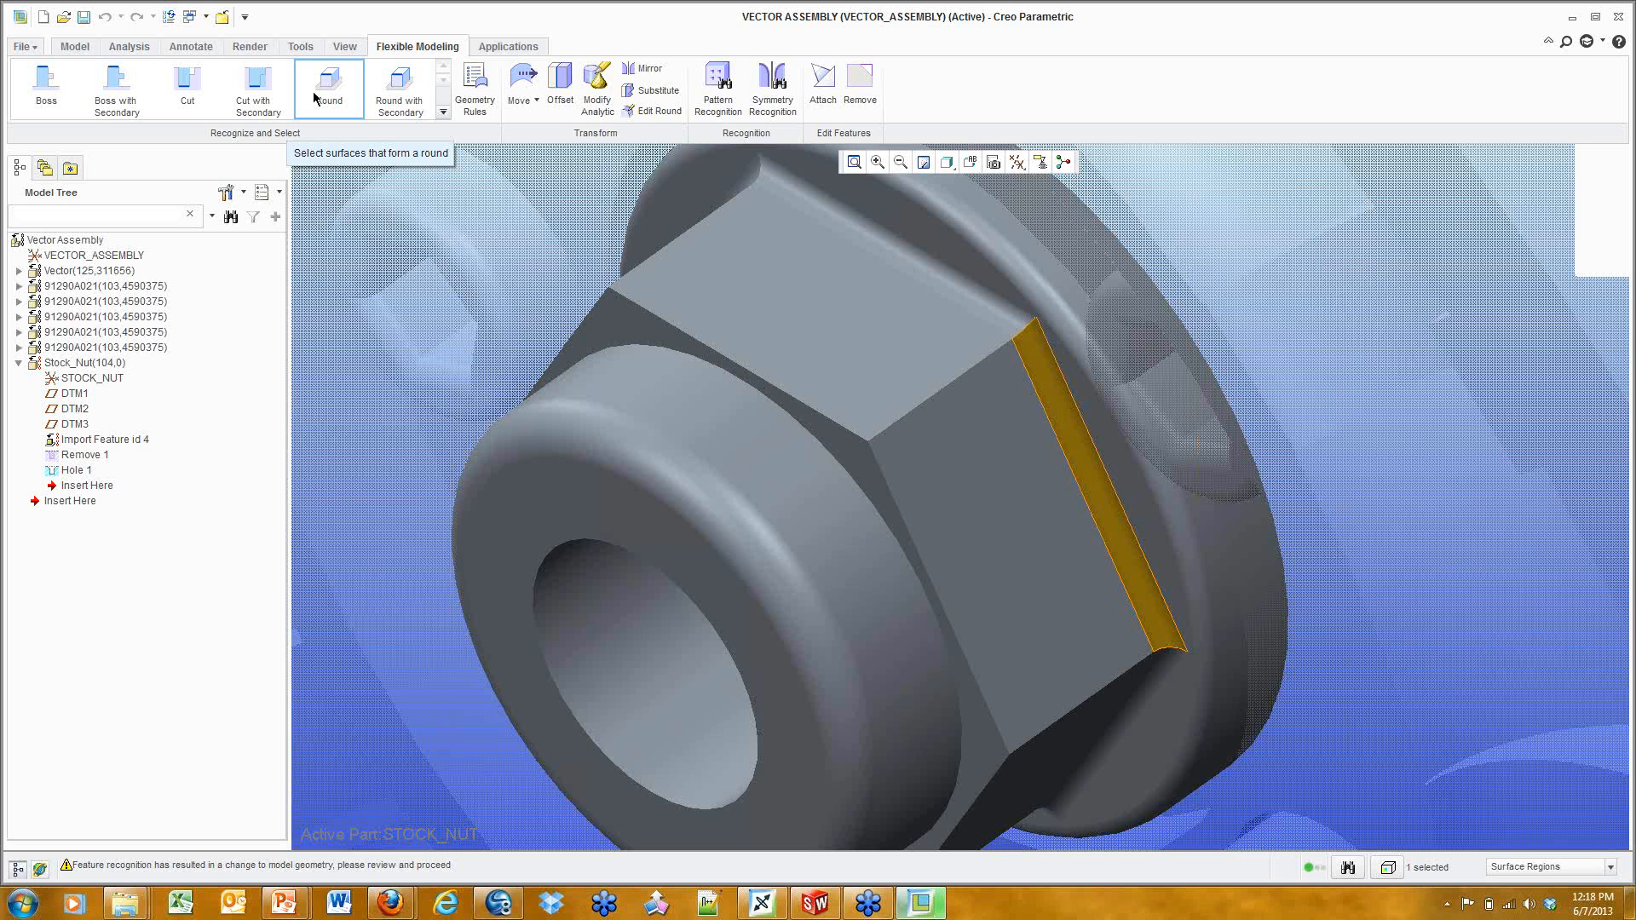
pyautogui.click(397, 96)
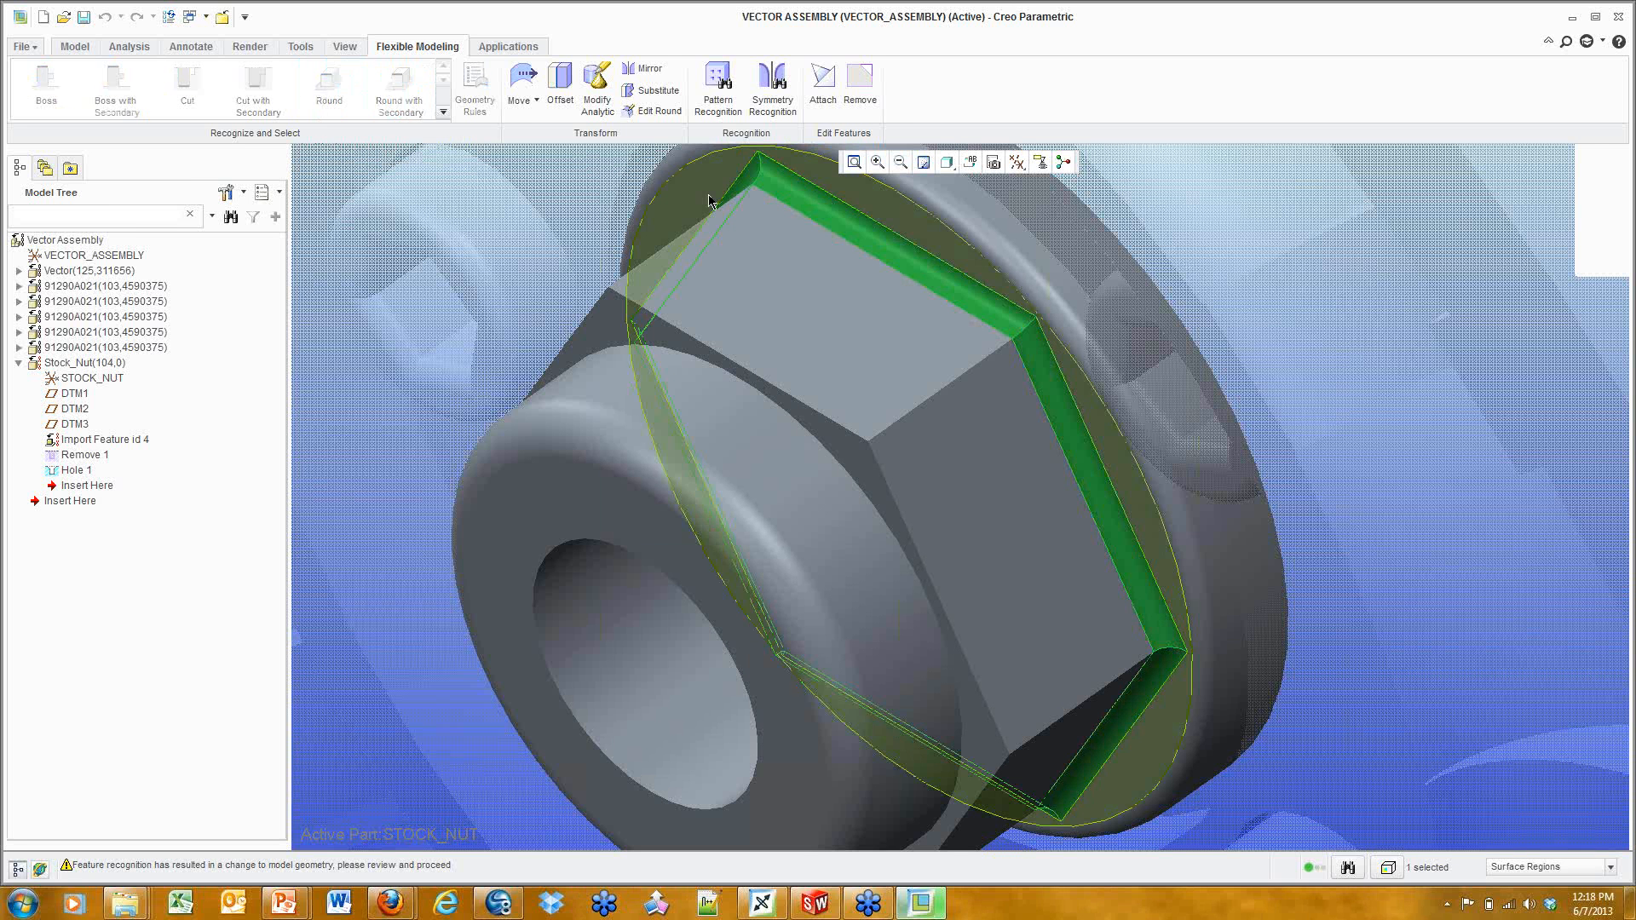
pyautogui.click(652, 111)
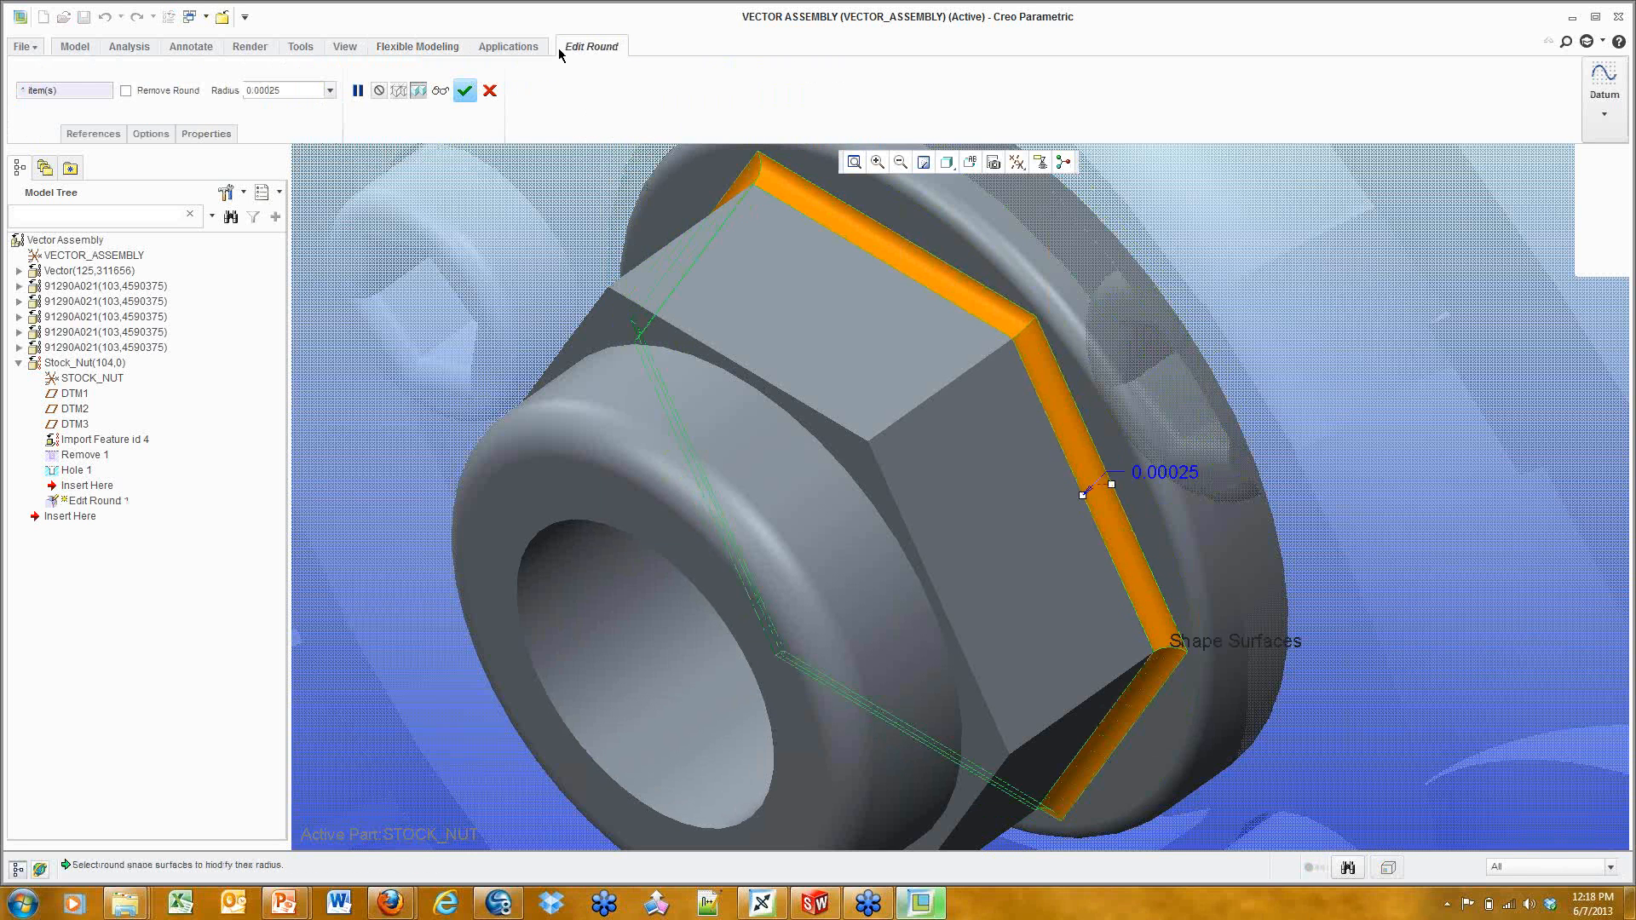
pyautogui.click(492, 91)
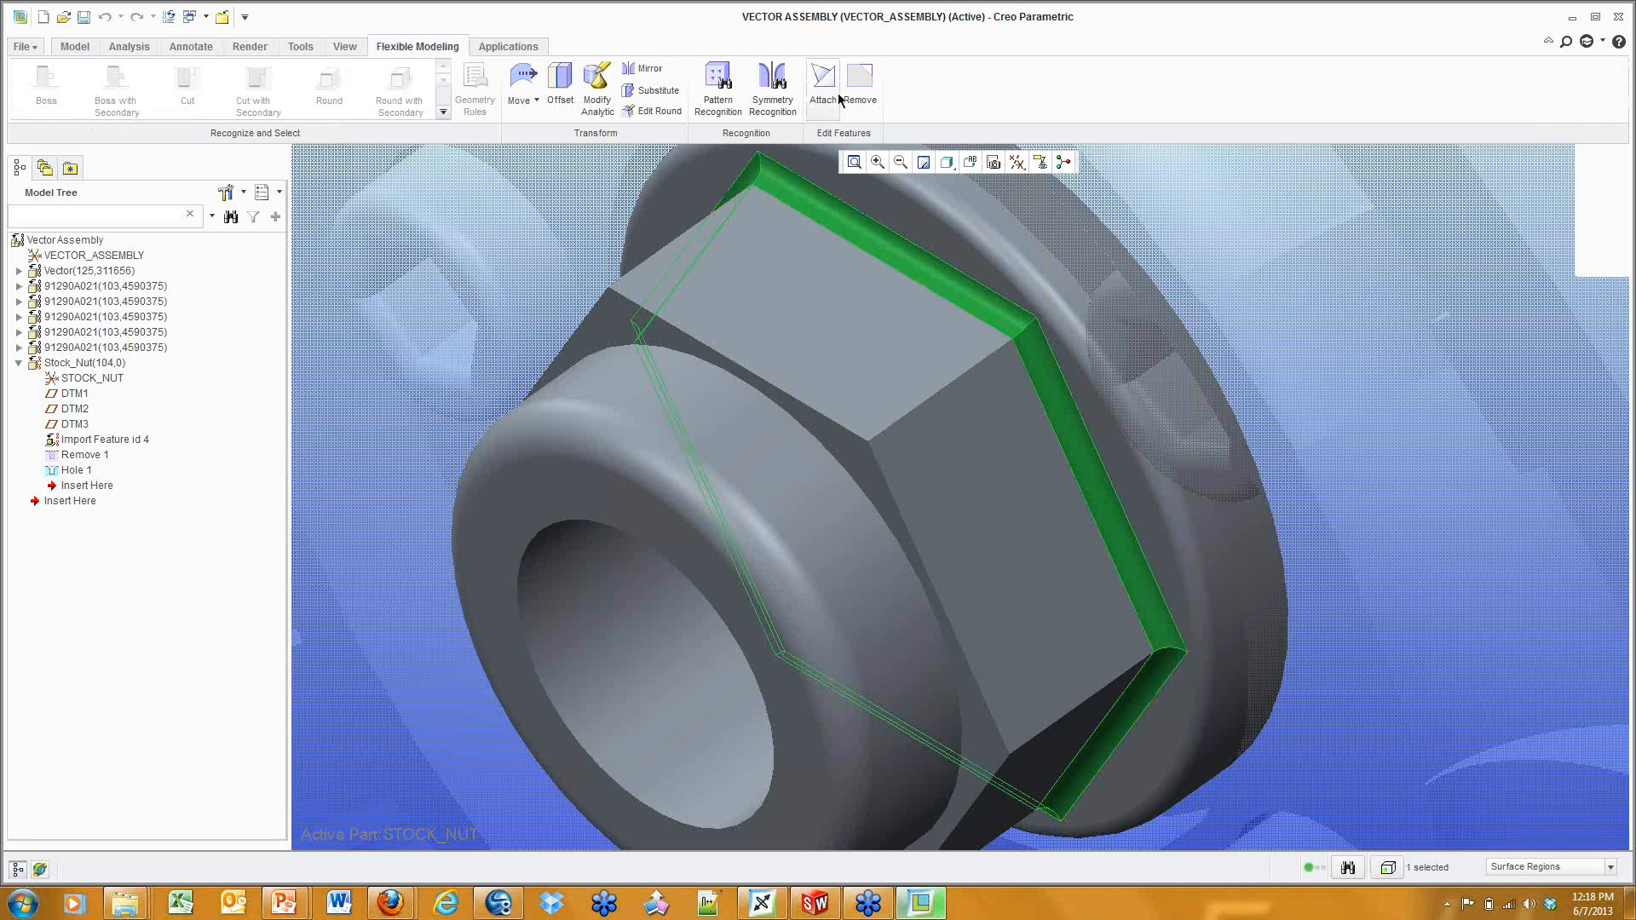
pyautogui.click(845, 94)
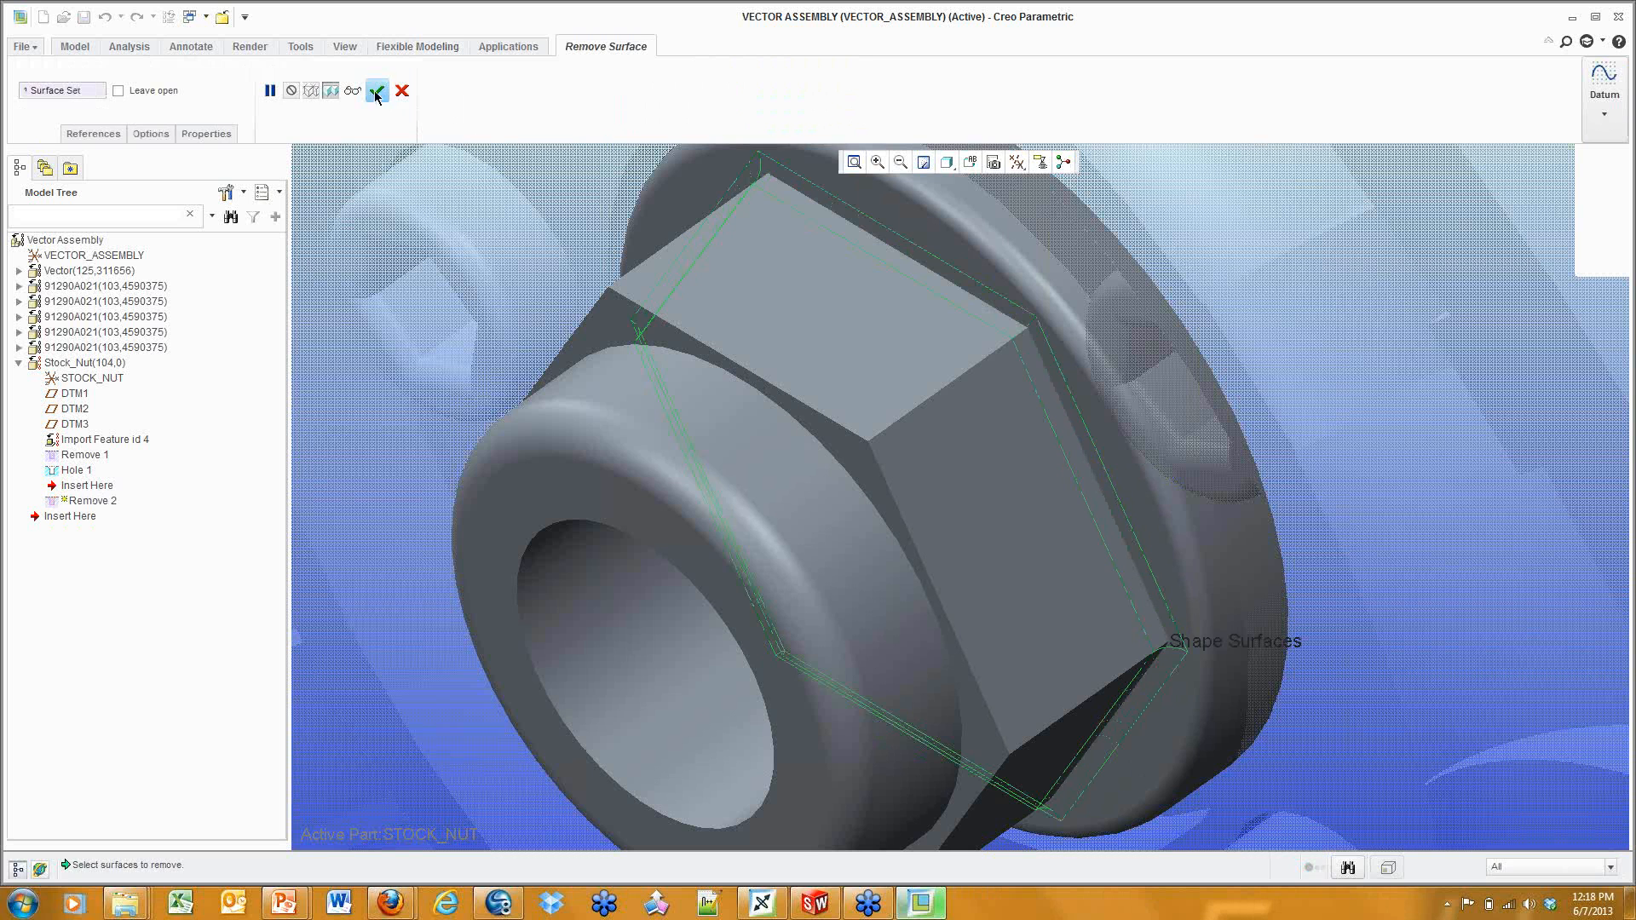
pyautogui.click(375, 92)
# Move the nut's front cylindrical boss, with its rounded rim, a short distance along its axis toward the flange.
pyautogui.click(646, 573)
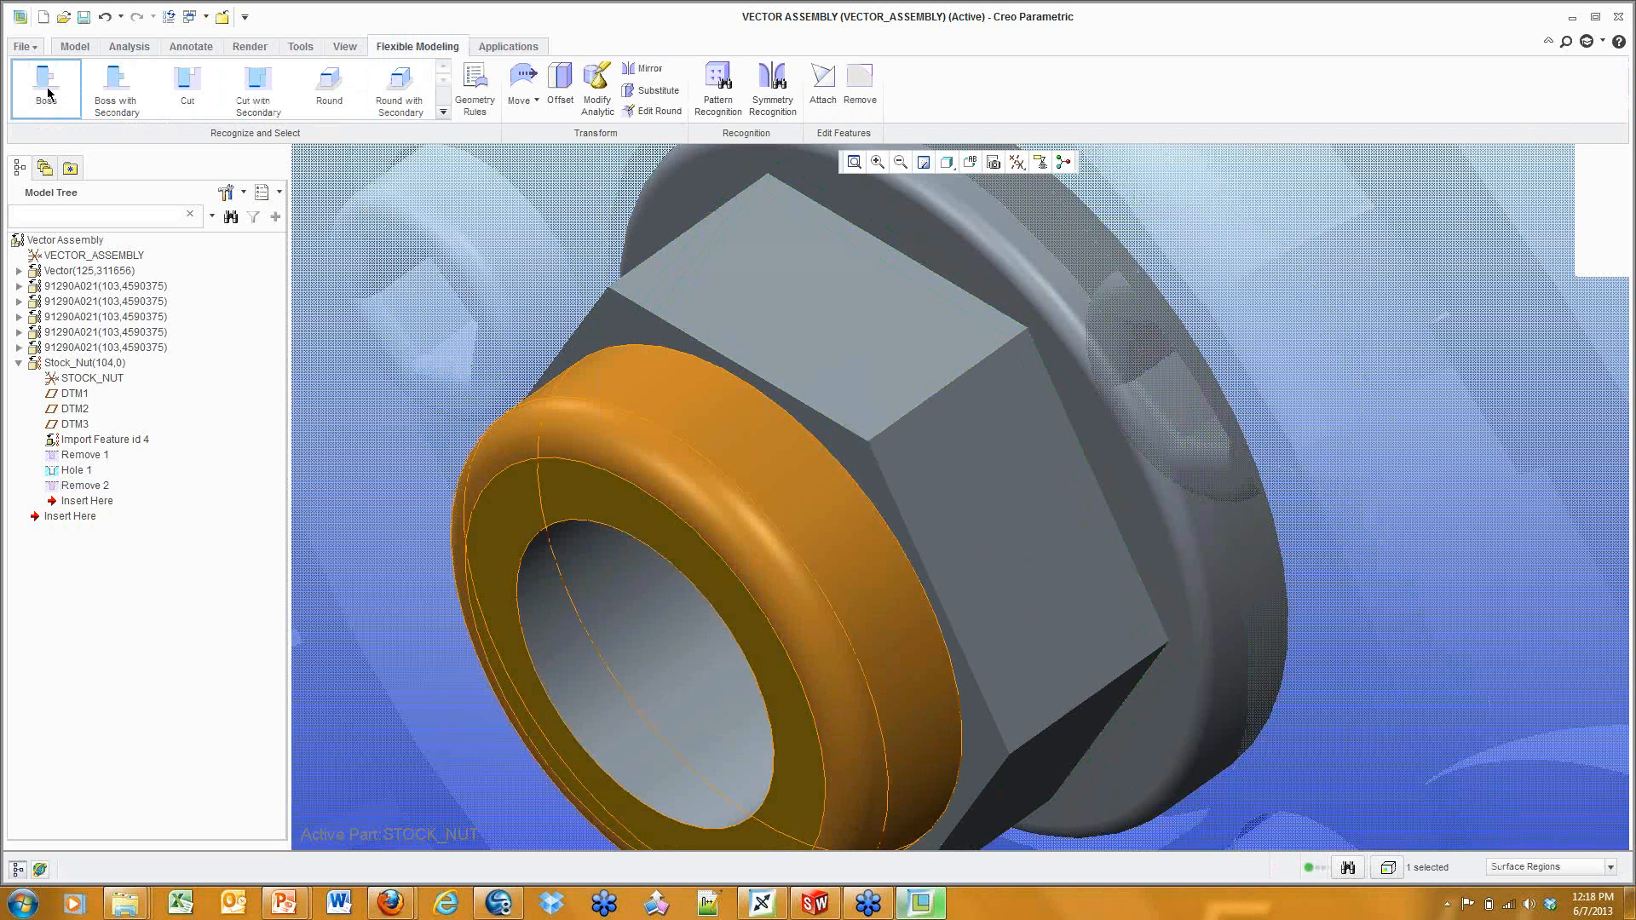
pyautogui.click(48, 93)
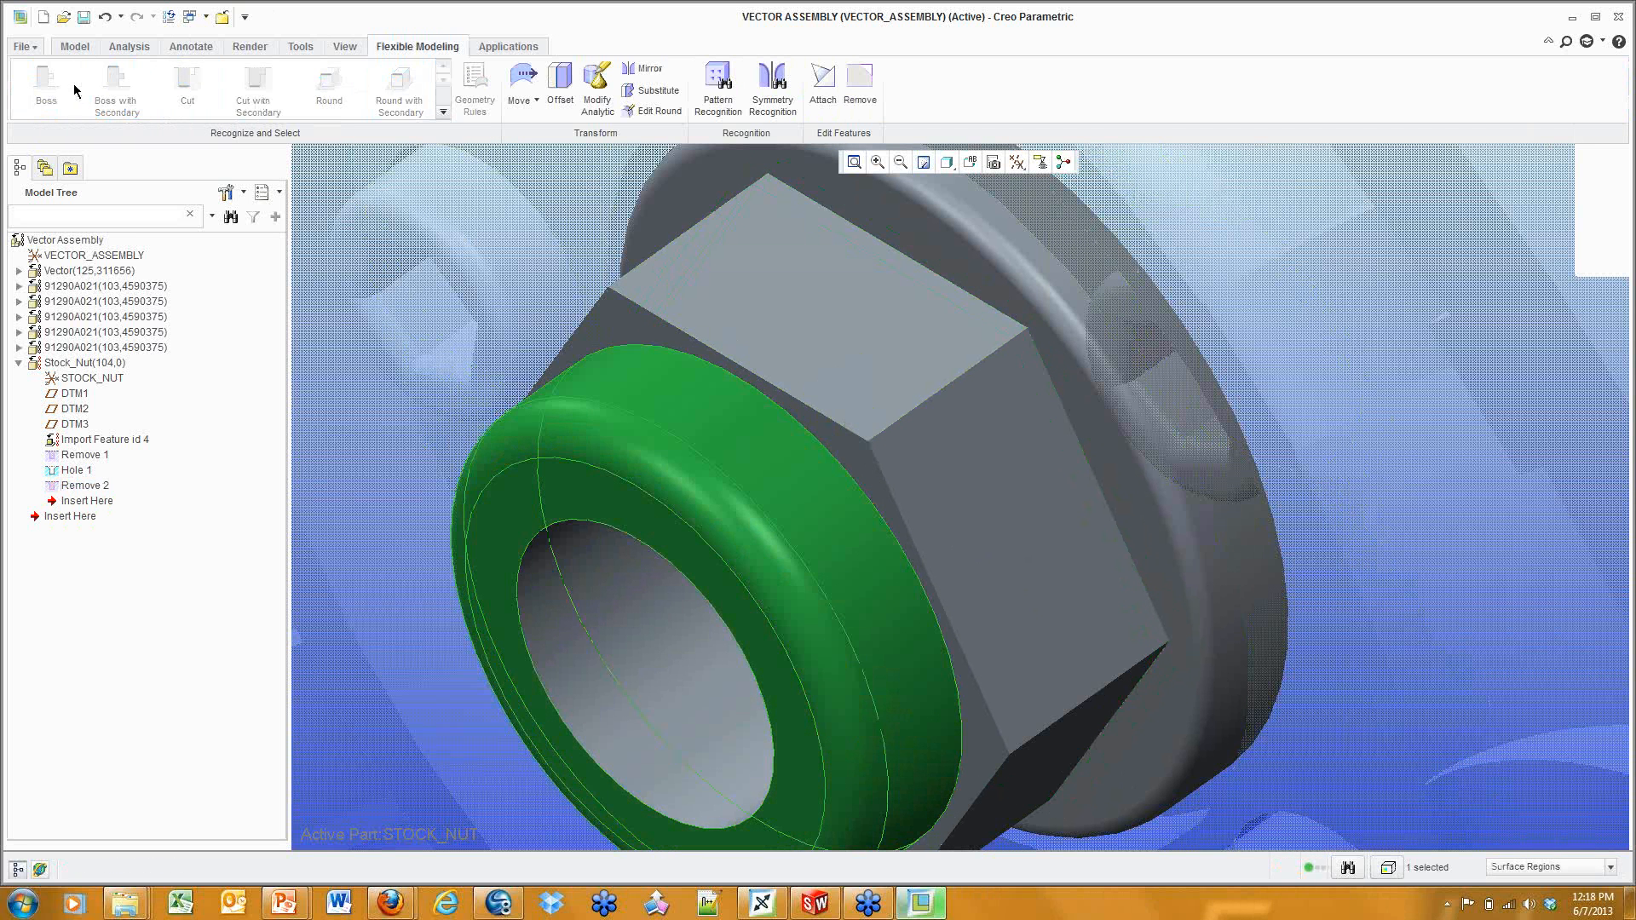
pyautogui.click(524, 83)
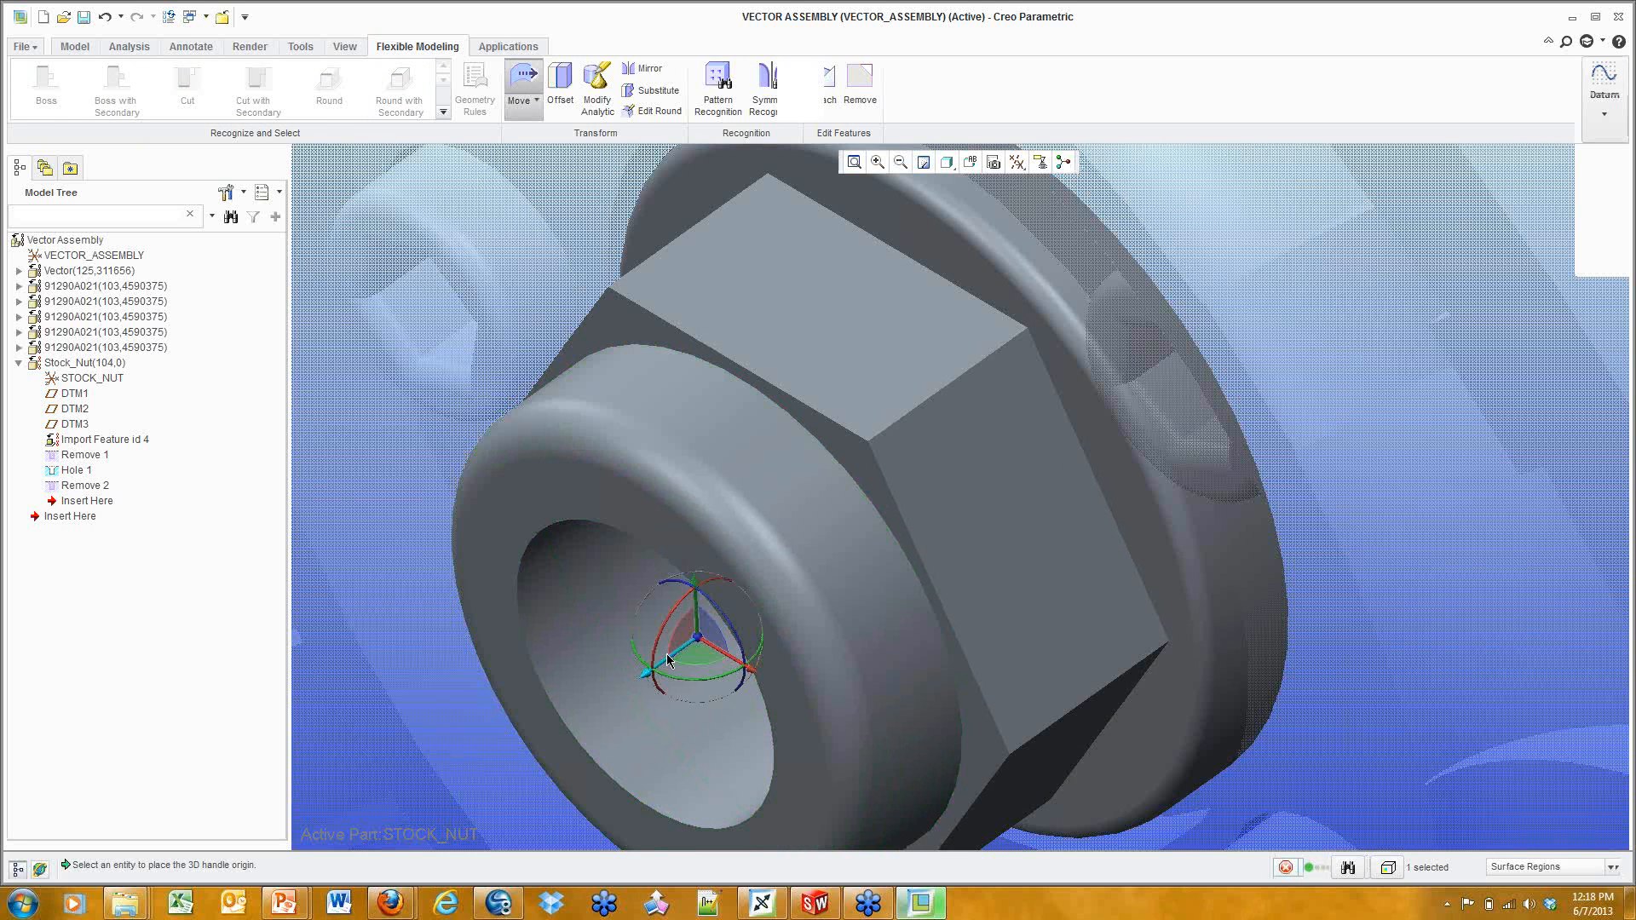
pyautogui.moveTo(689, 648); pyautogui.dragTo(693, 645)
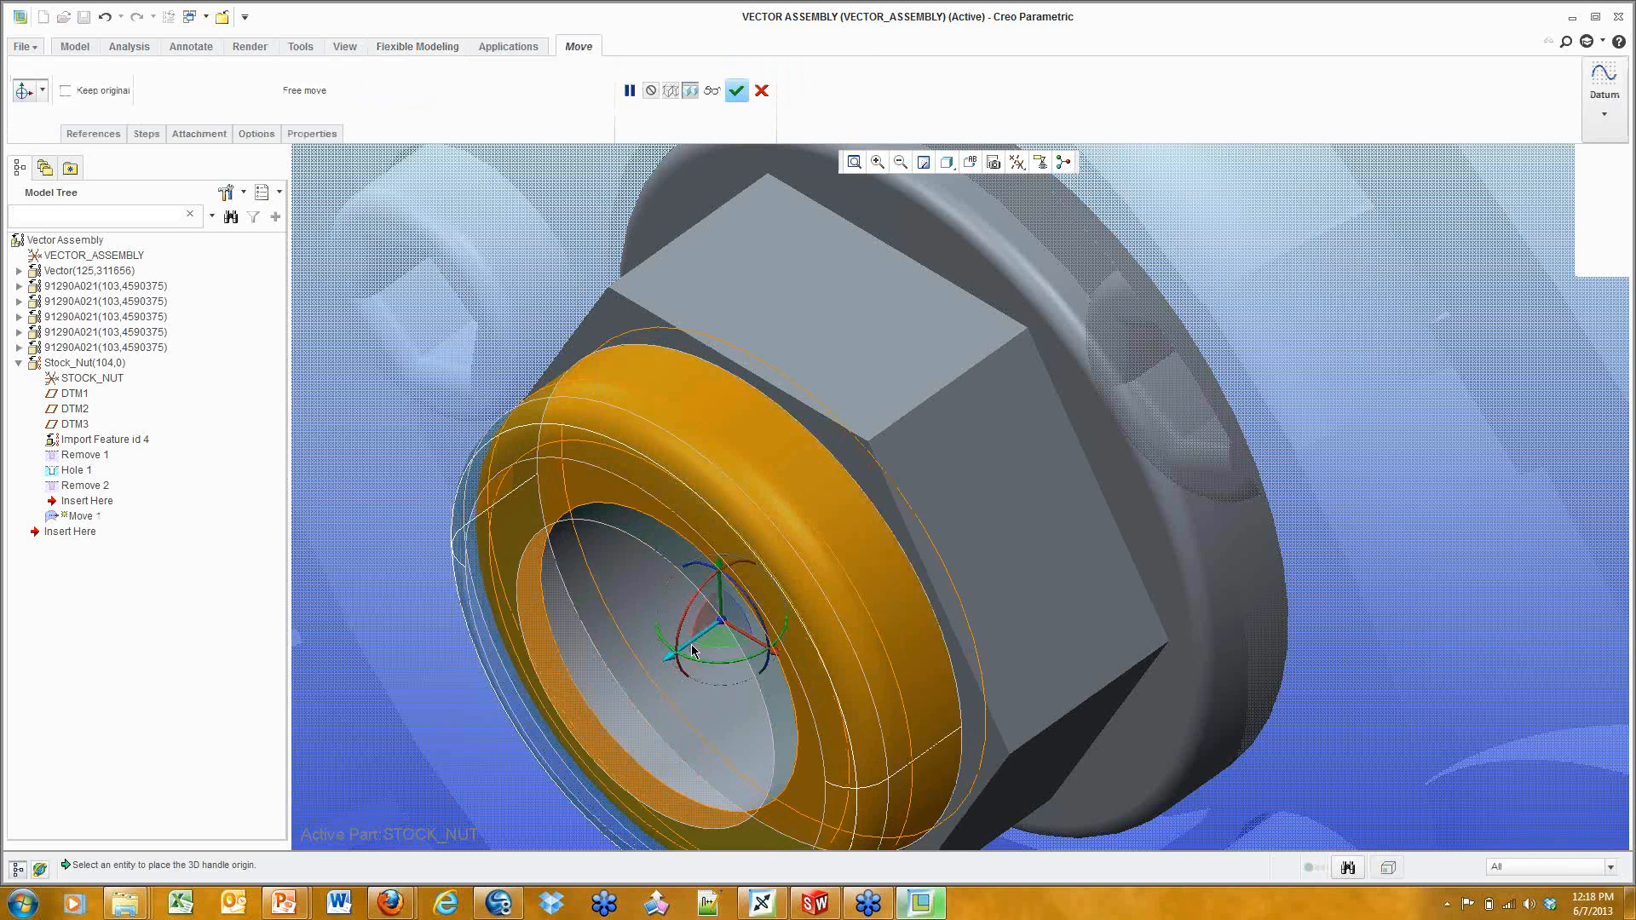
pyautogui.click(737, 92)
pyautogui.scroll(-2, 759, 477)
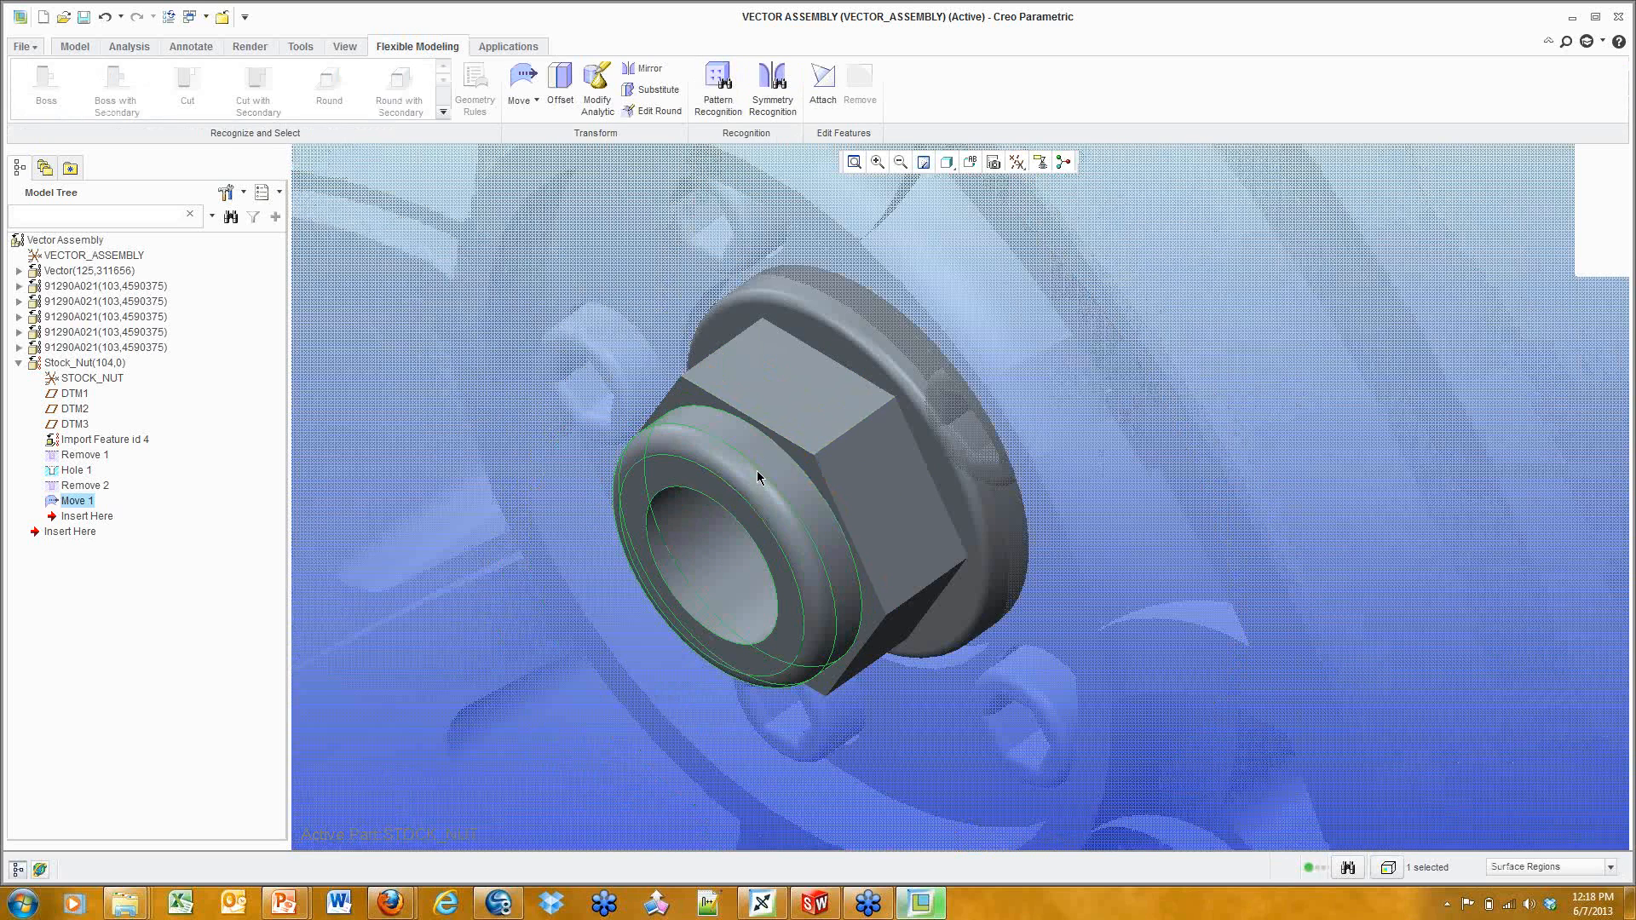
pyautogui.scroll(-4, 758, 475)
pyautogui.keyDown('shift'); pyautogui.moveTo(453, 598); pyautogui.dragTo(663, 611, button='middle'); pyautogui.keyUp('shift')
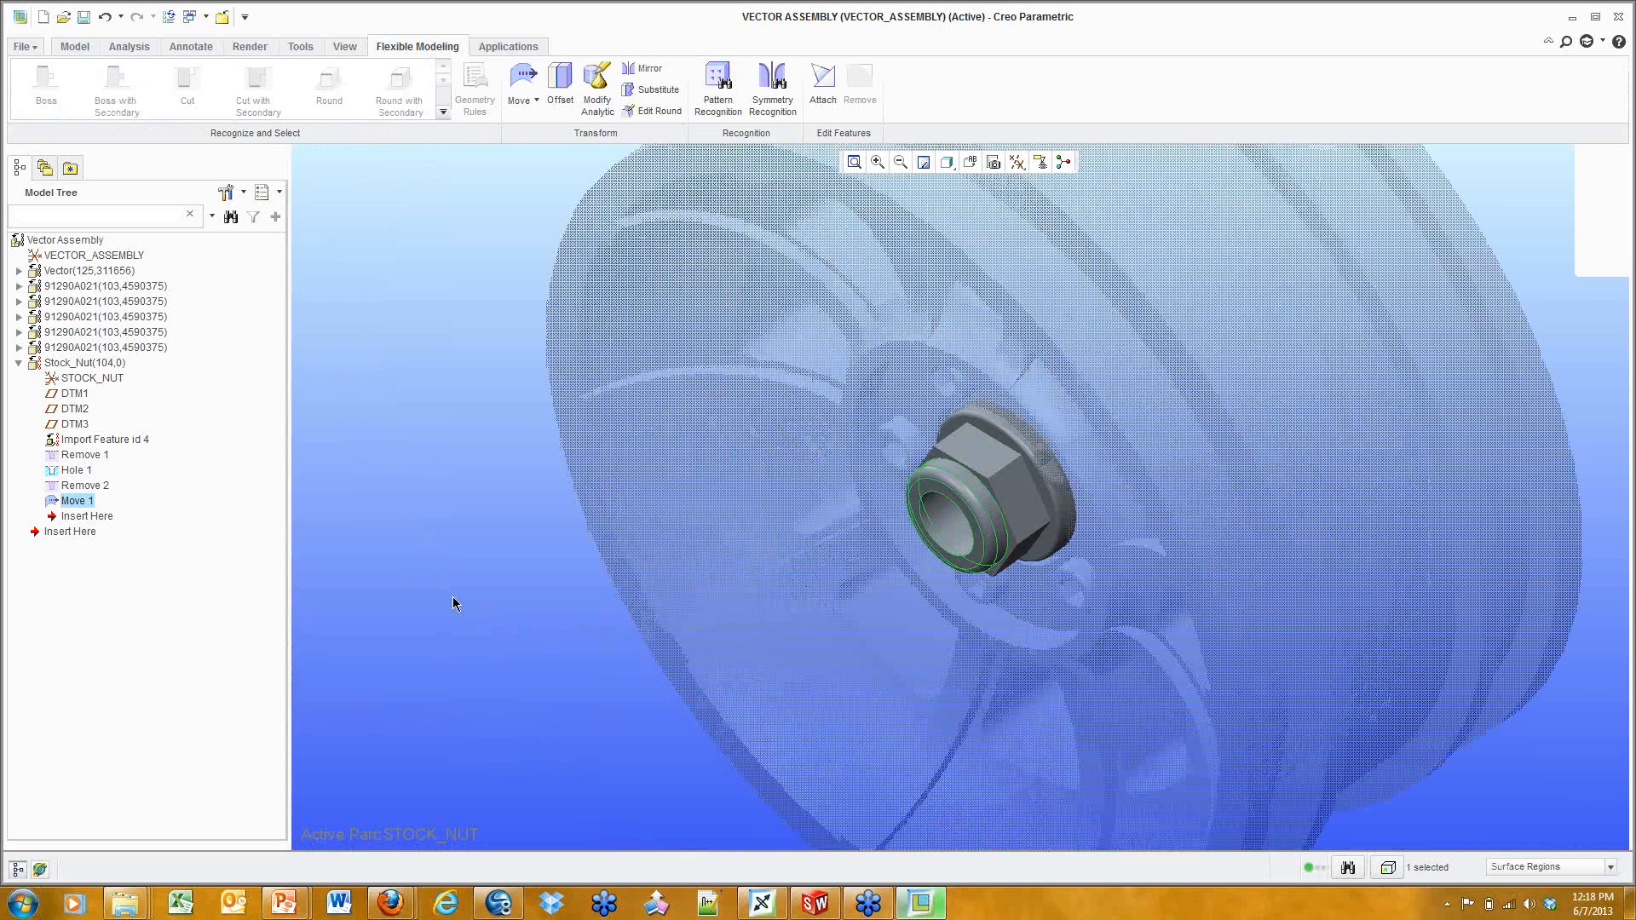
pyautogui.click(432, 604)
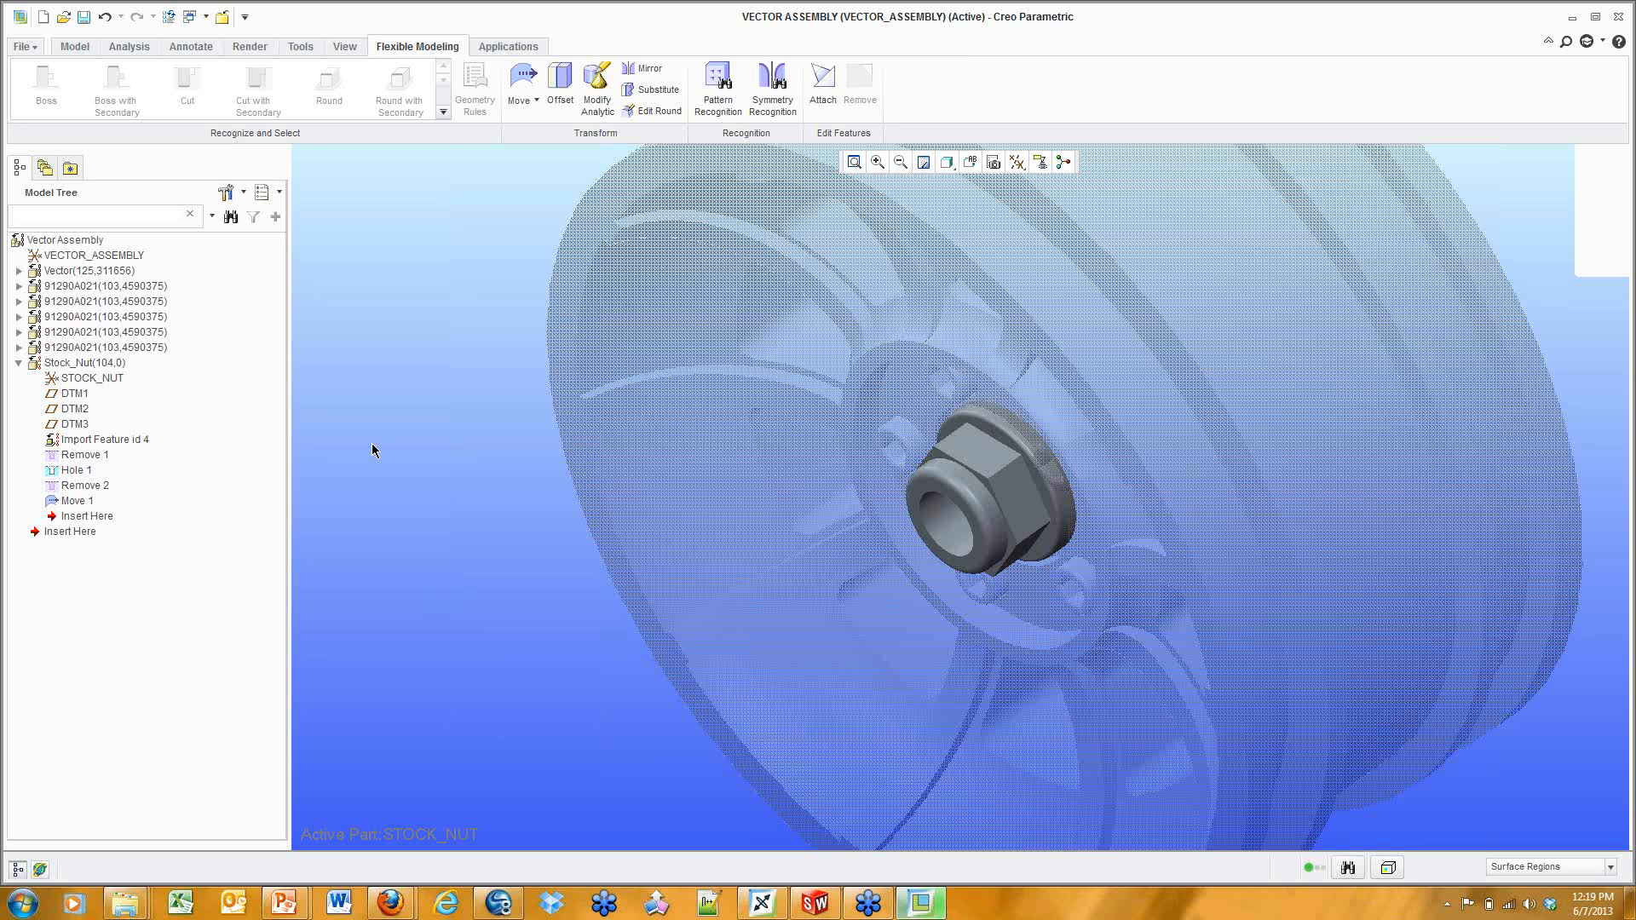
# Reactivate the top-level Vector Assembly and turn the view toward the wheel's front.
pyautogui.rightClick(37, 246)
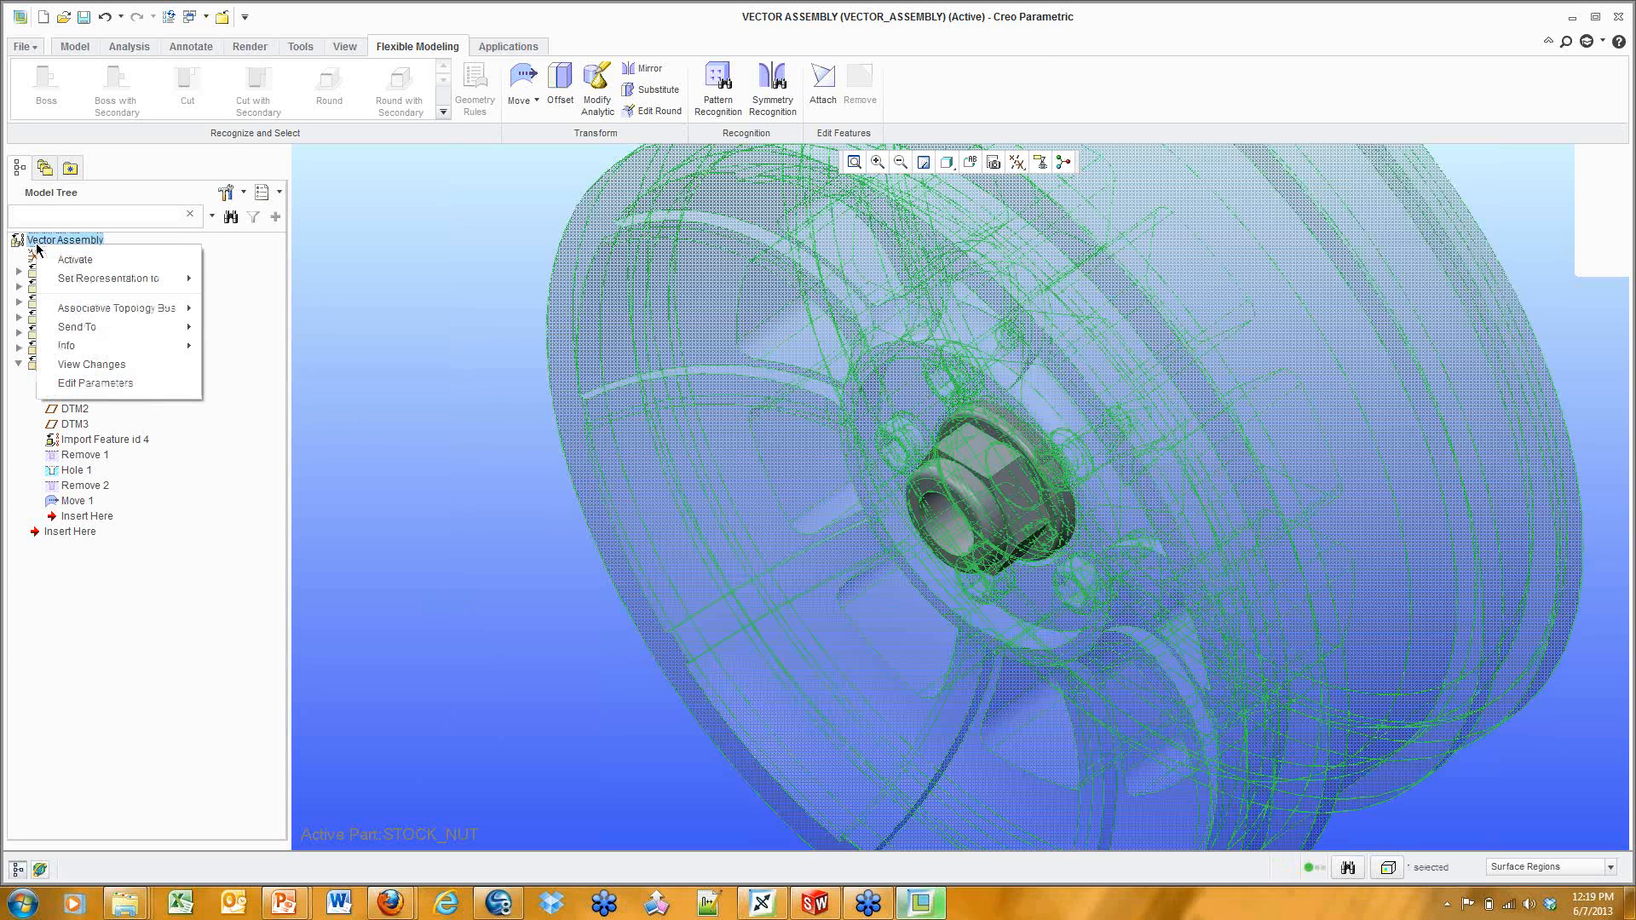
pyautogui.click(52, 259)
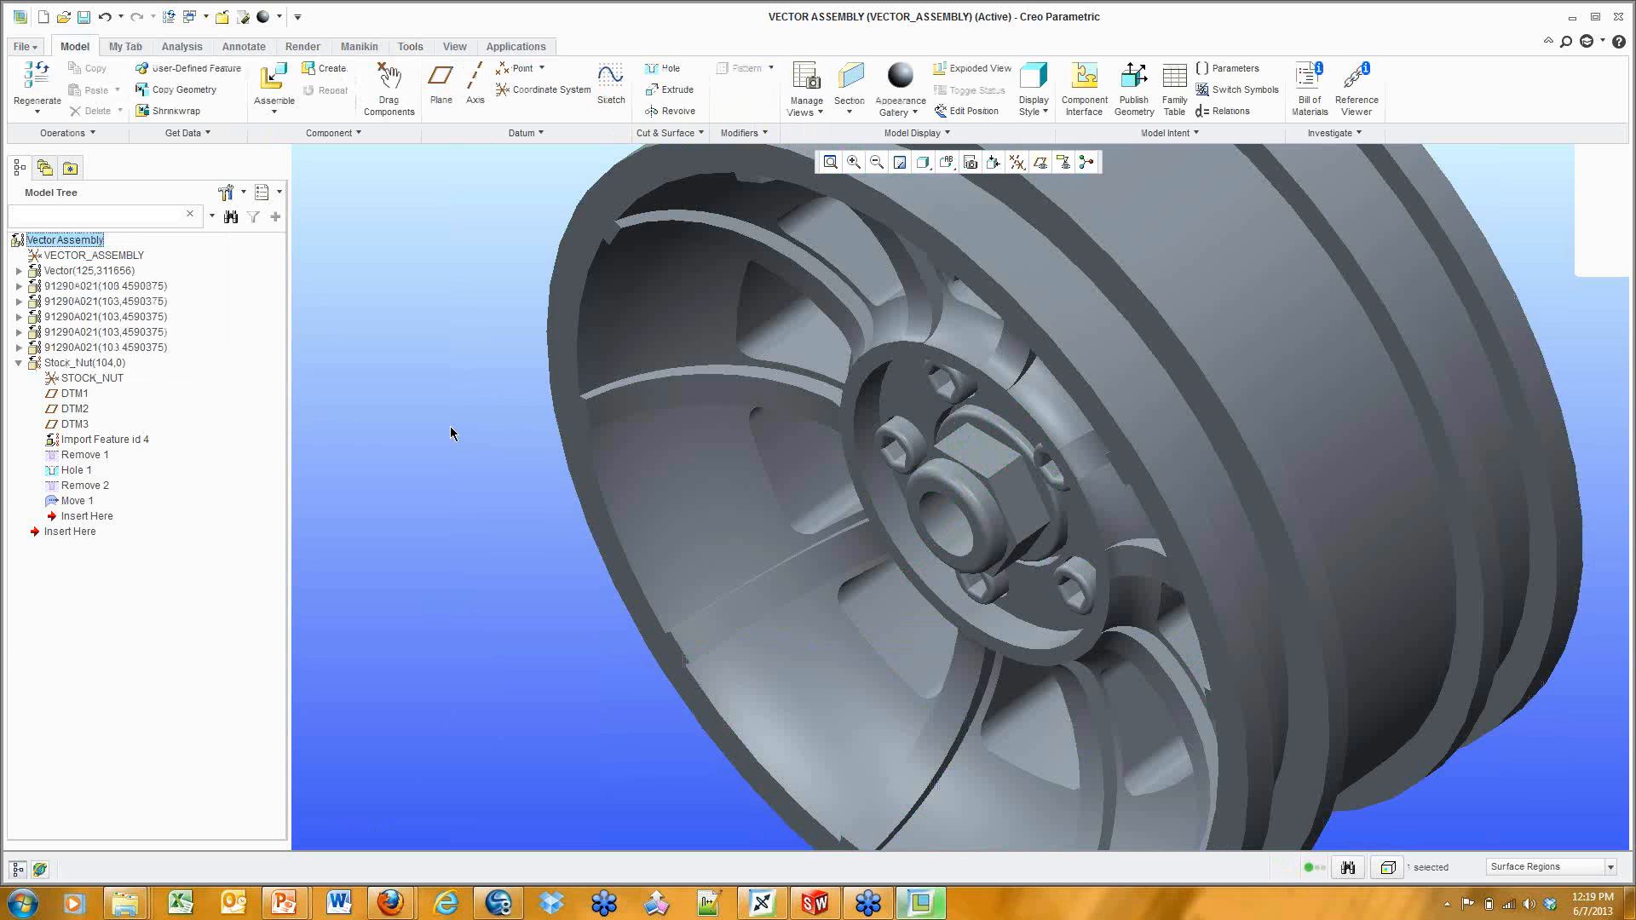
pyautogui.moveTo(550, 470); pyautogui.dragTo(596, 409, button='middle')
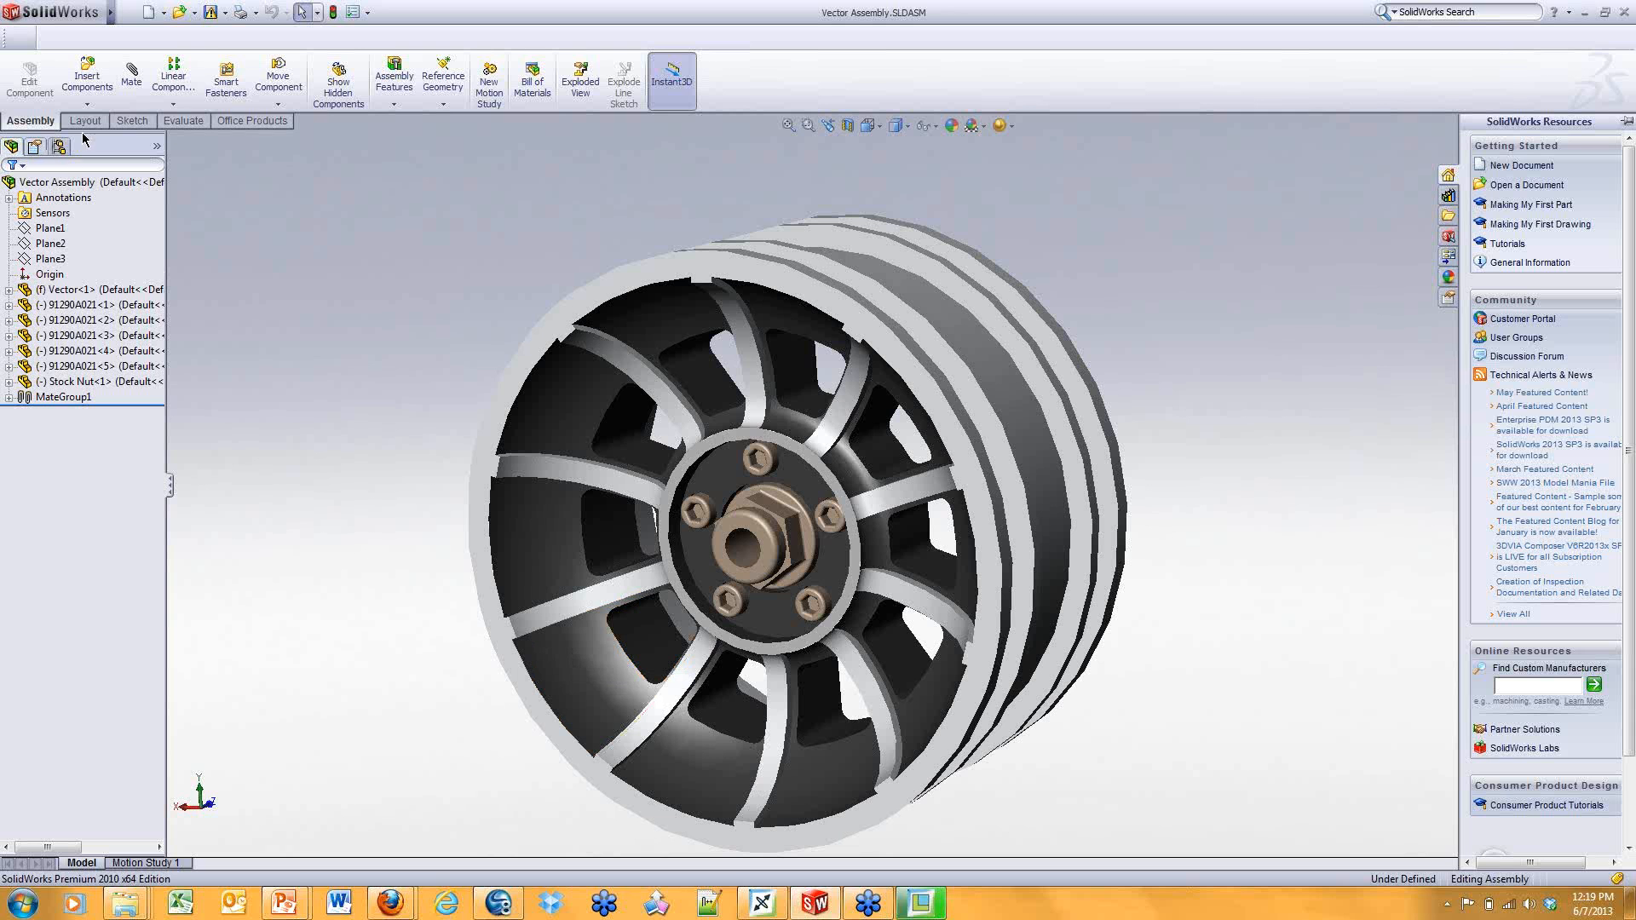
# Edit the Vector wheel in the assembly and sketch a circle about 1.7 mm in diameter between two bolts on its recessed hub face.
pyautogui.click(724, 476)
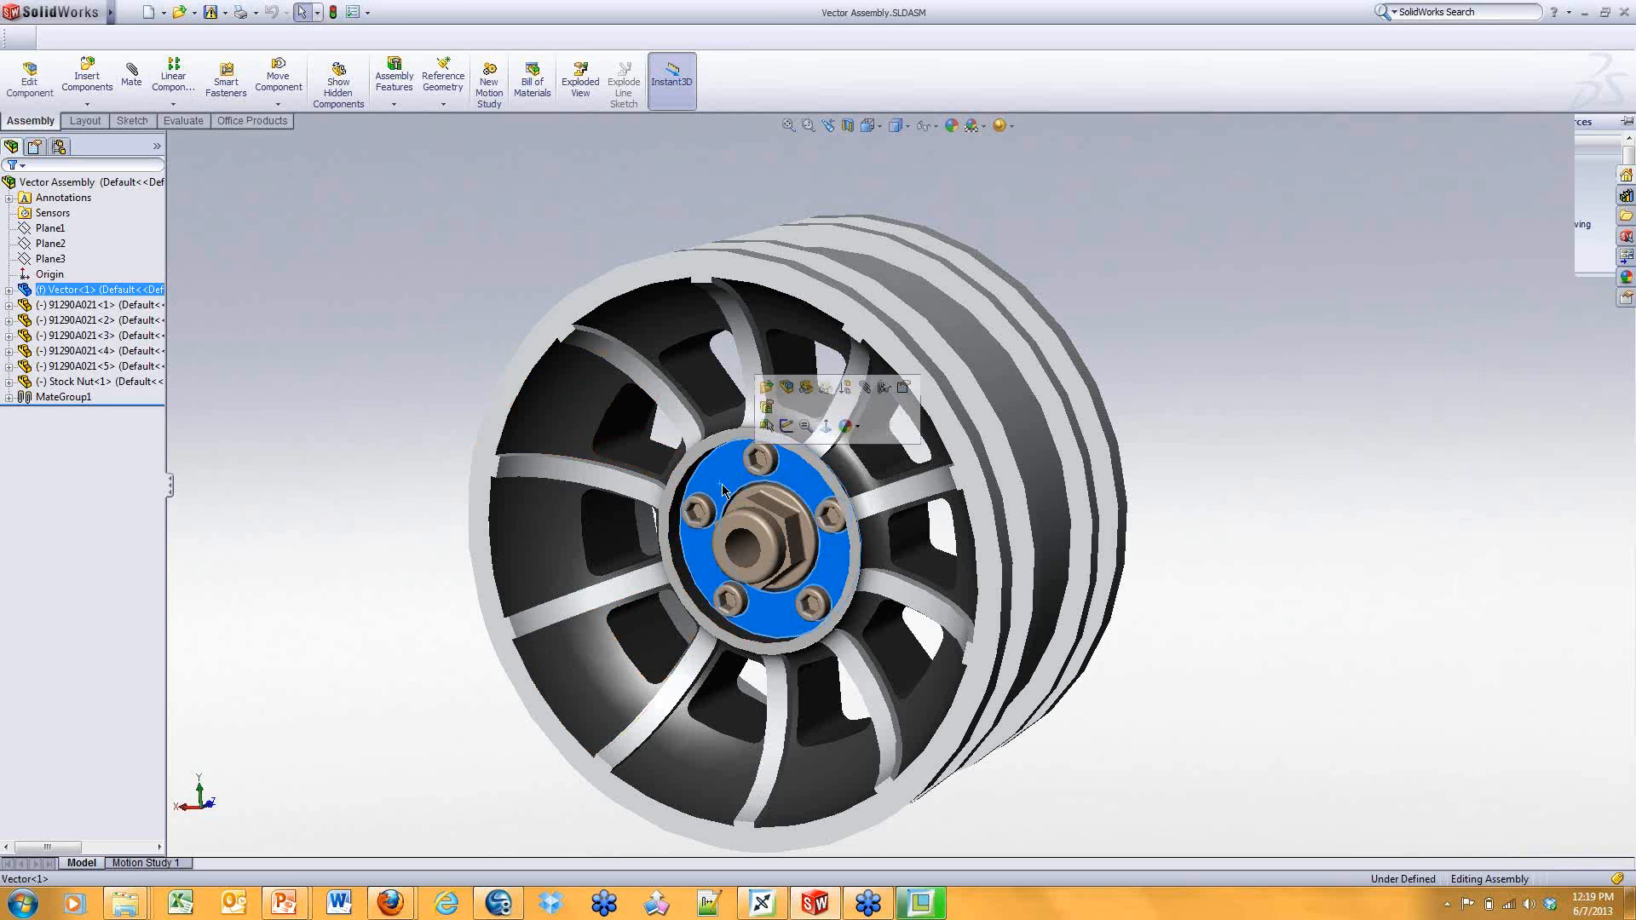
pyautogui.click(38, 71)
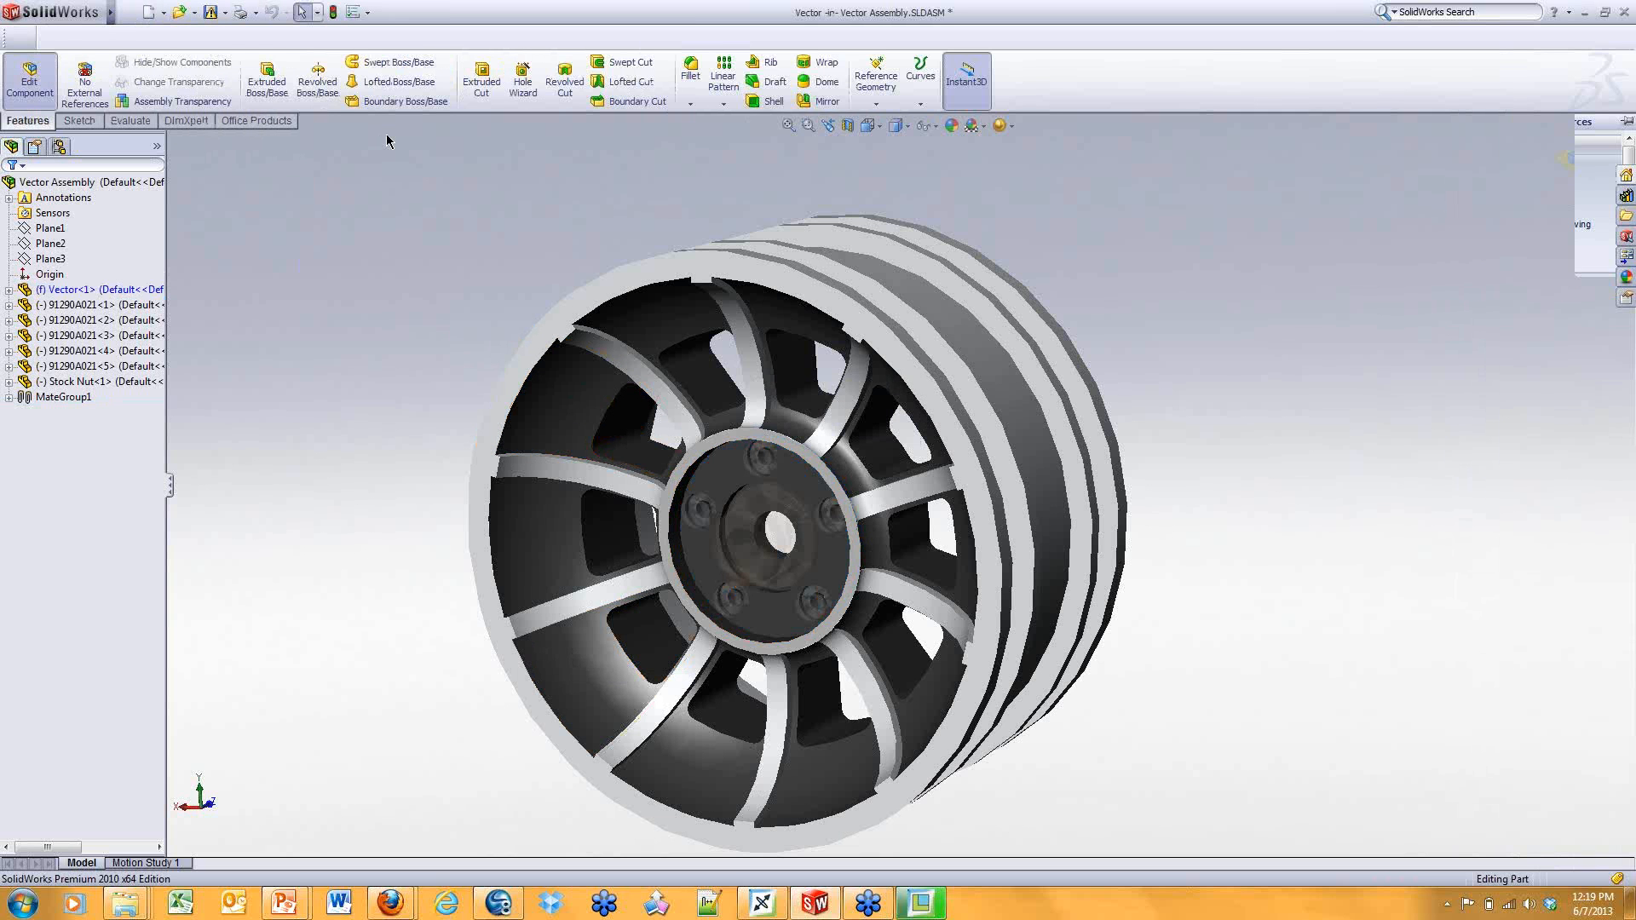
pyautogui.click(80, 120)
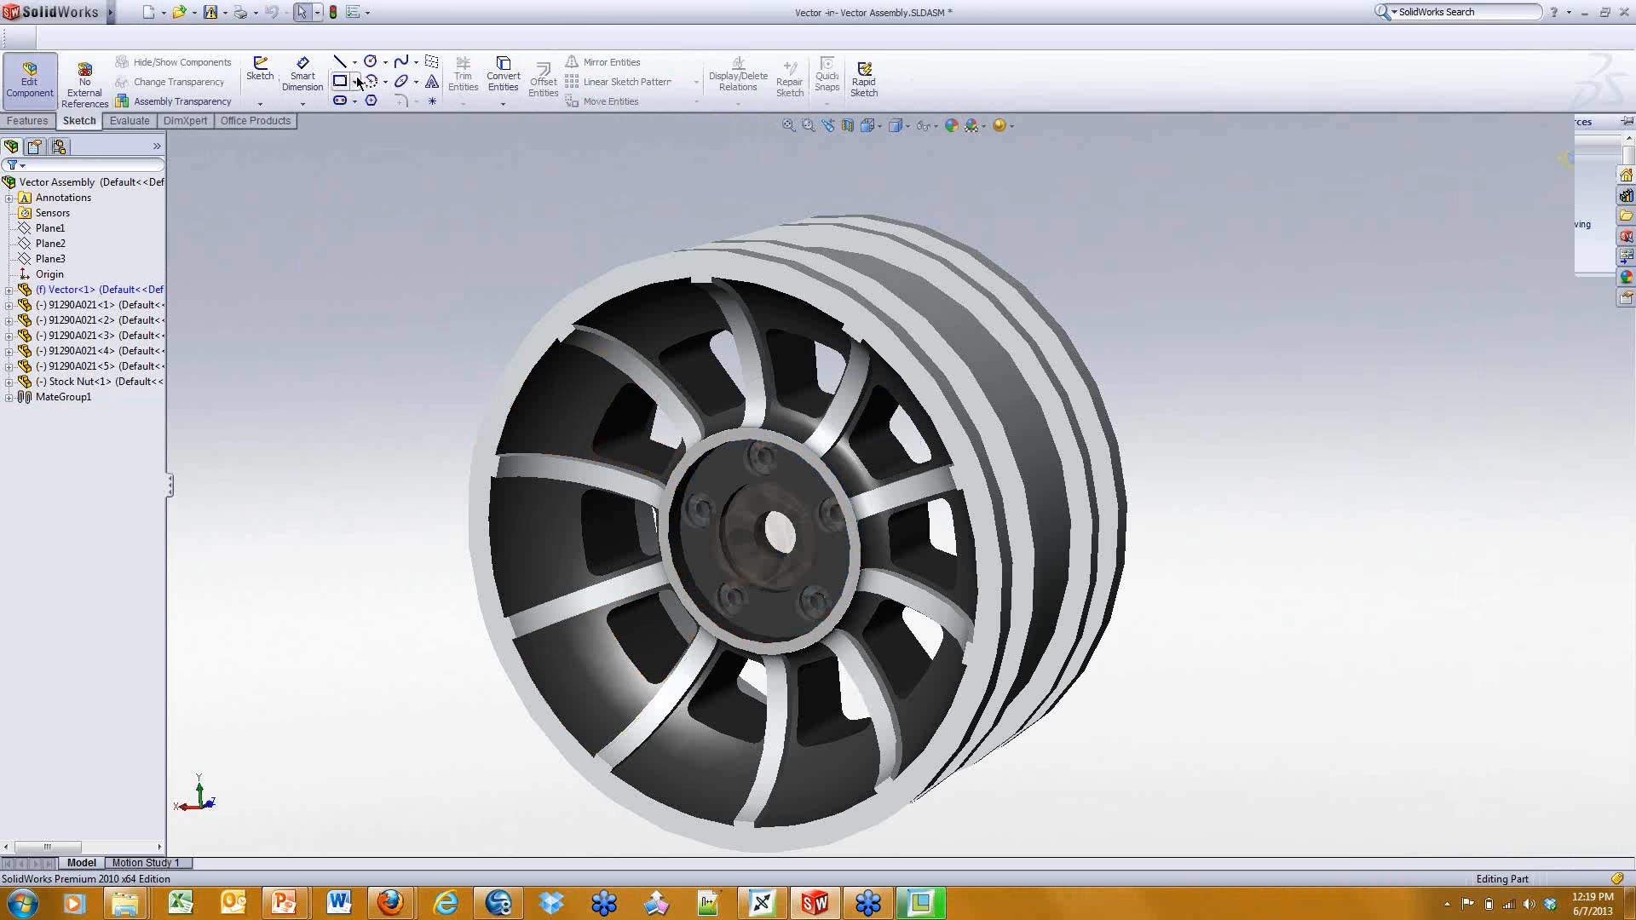
pyautogui.click(370, 61)
pyautogui.scroll(-5, 733, 499)
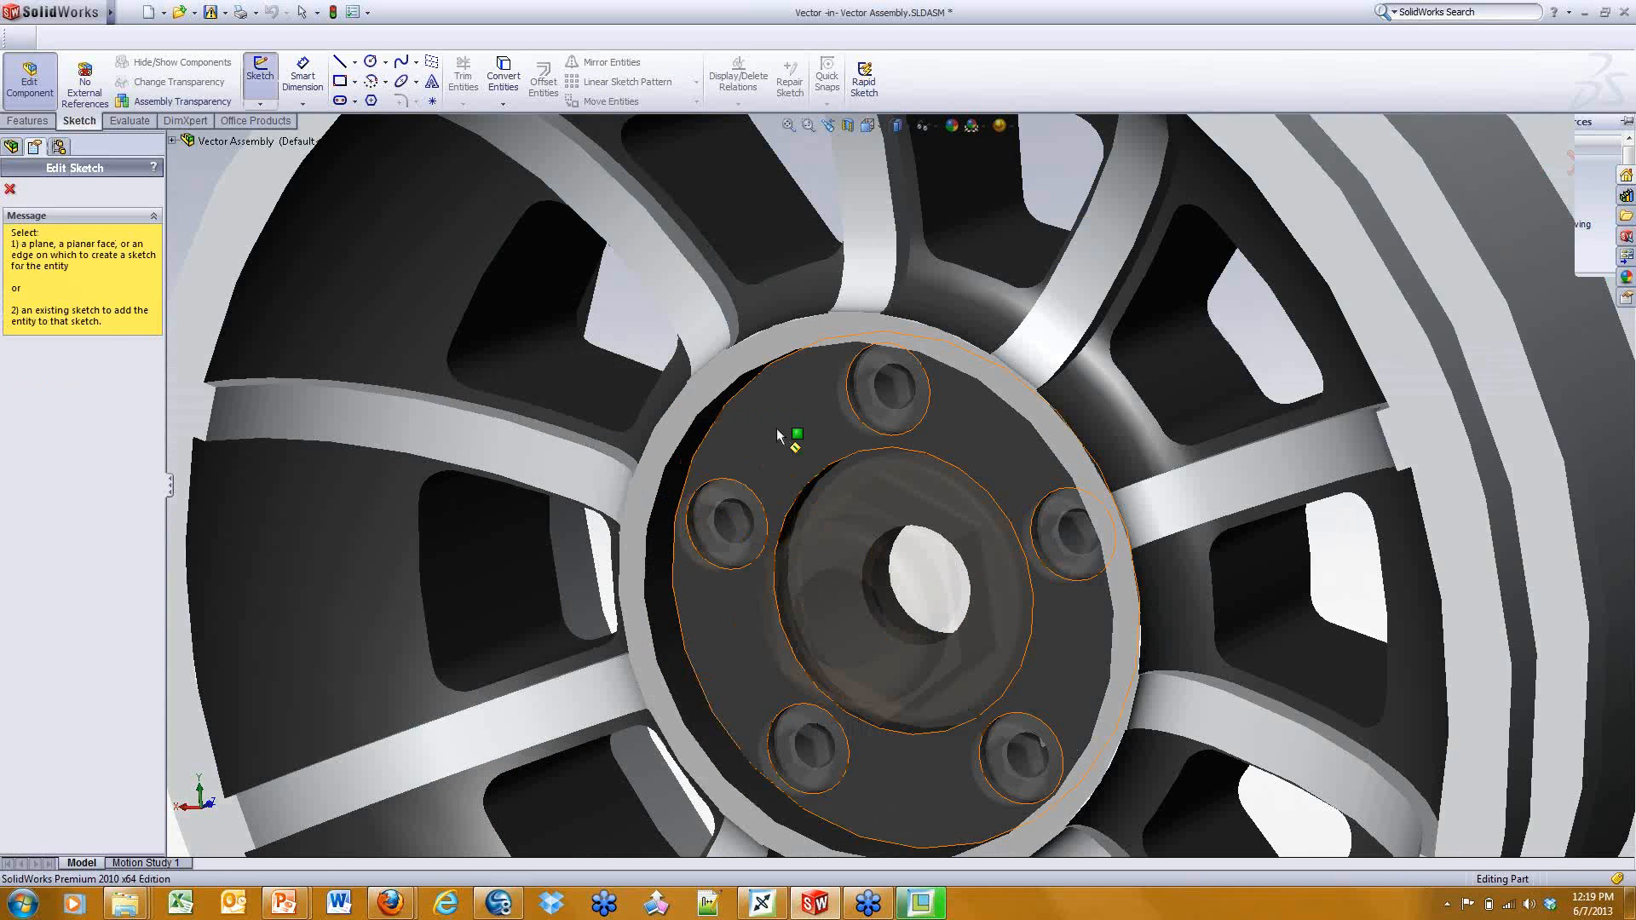
pyautogui.click(782, 438)
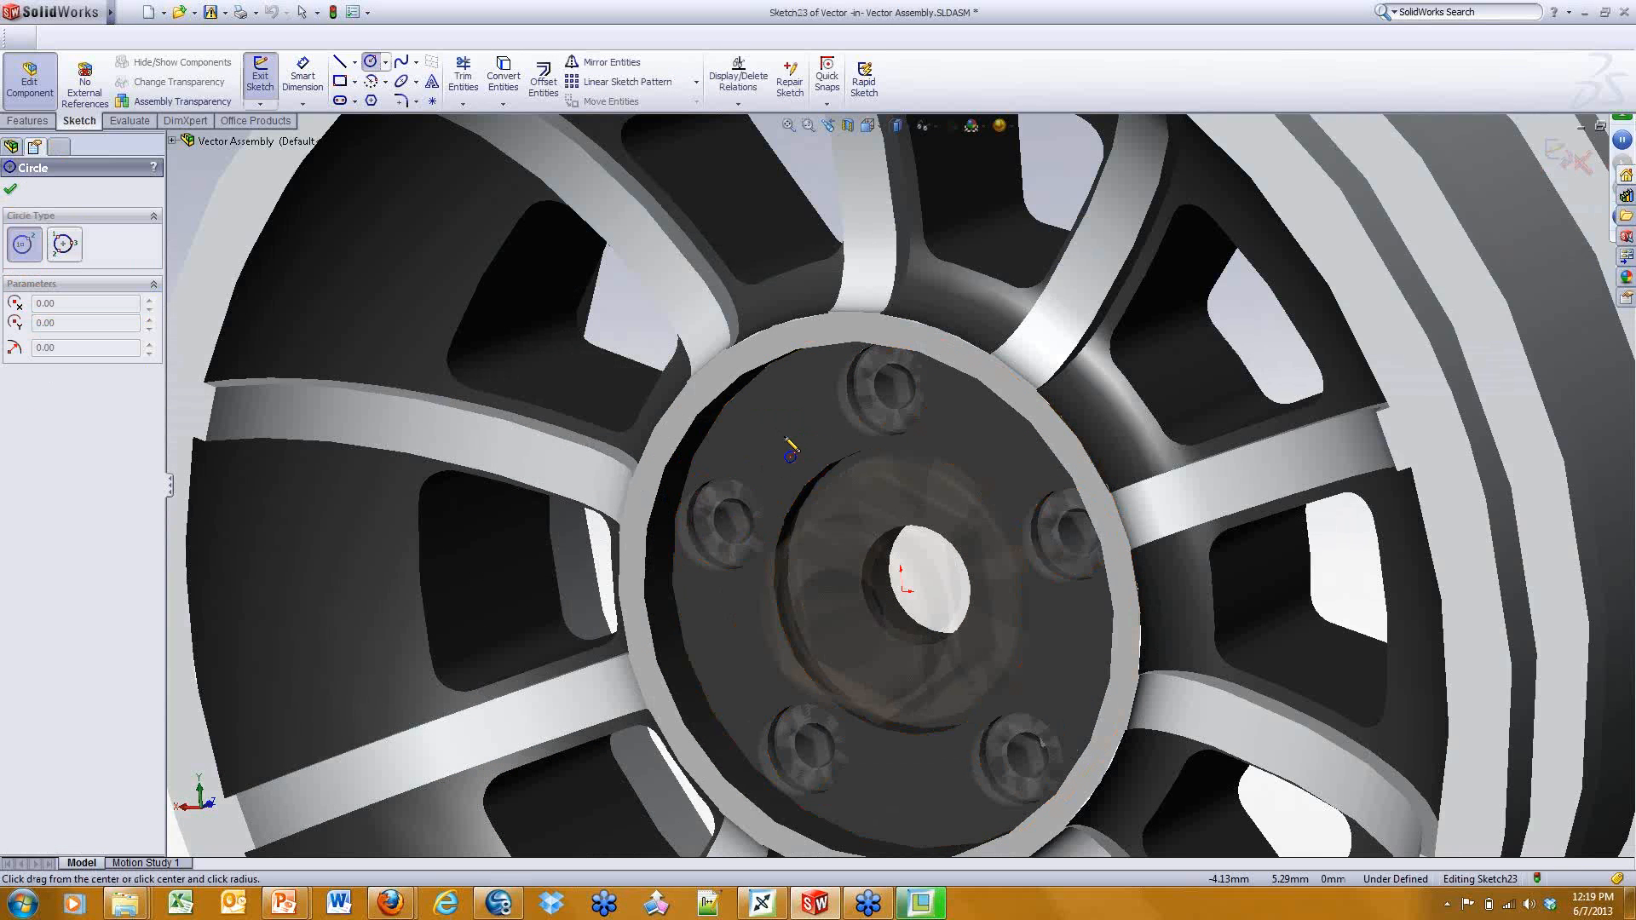
pyautogui.click(777, 430)
pyautogui.click(795, 449)
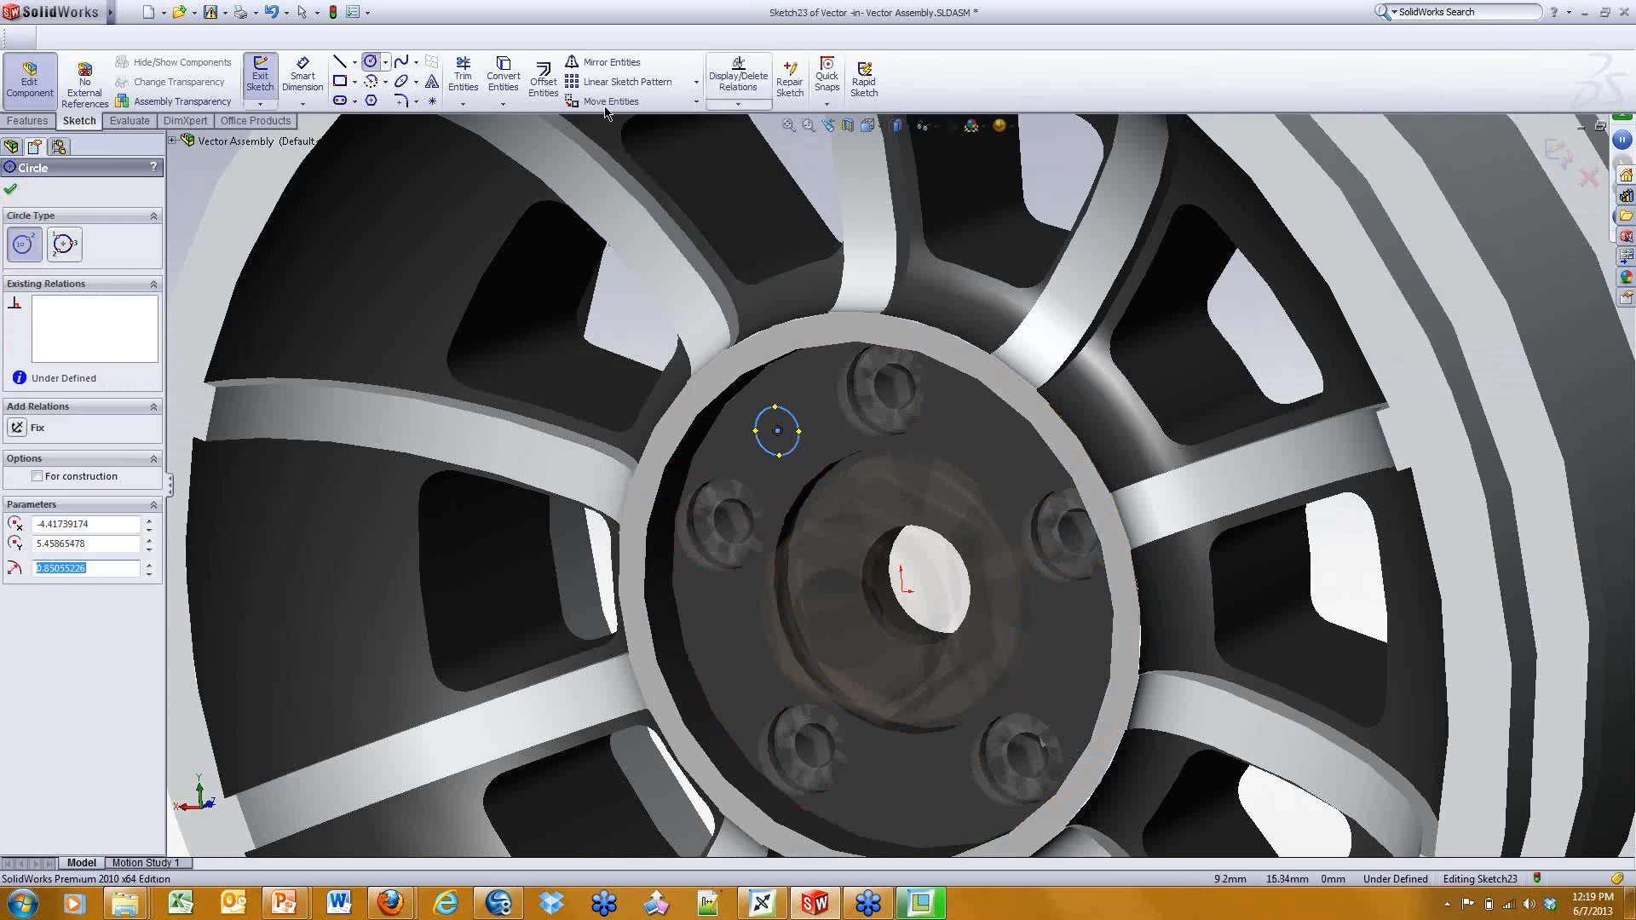
# Extrude the circle on the hub face as a blind boss 1 mm deep, merged with the wheel.
pyautogui.click(28, 122)
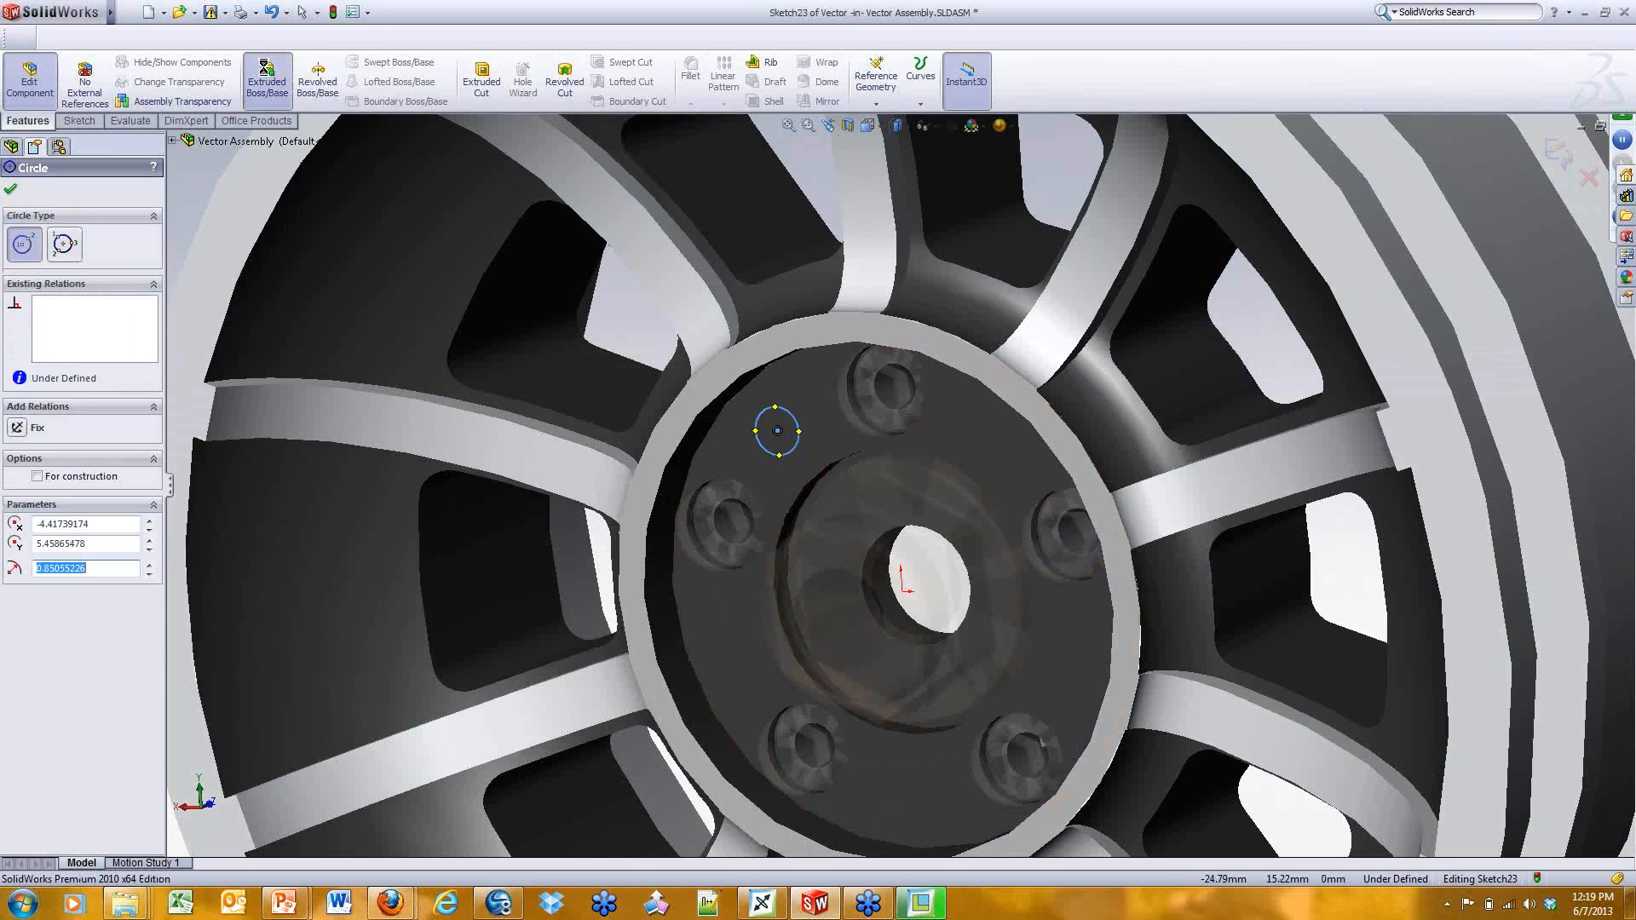
pyautogui.click(271, 77)
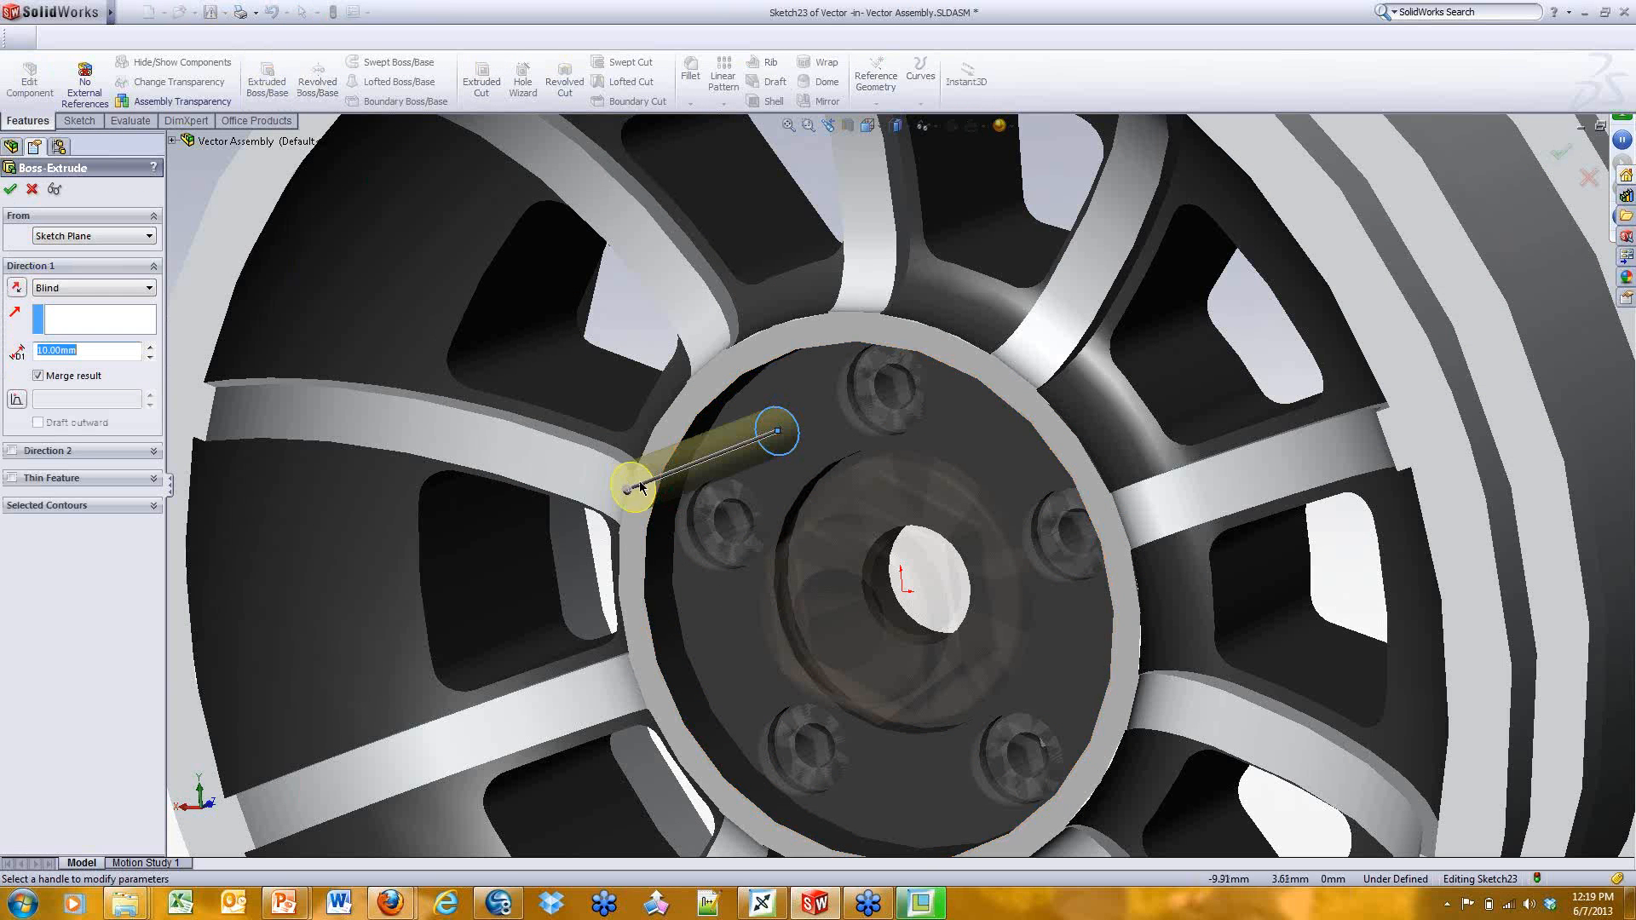
pyautogui.moveTo(635, 494); pyautogui.dragTo(759, 438)
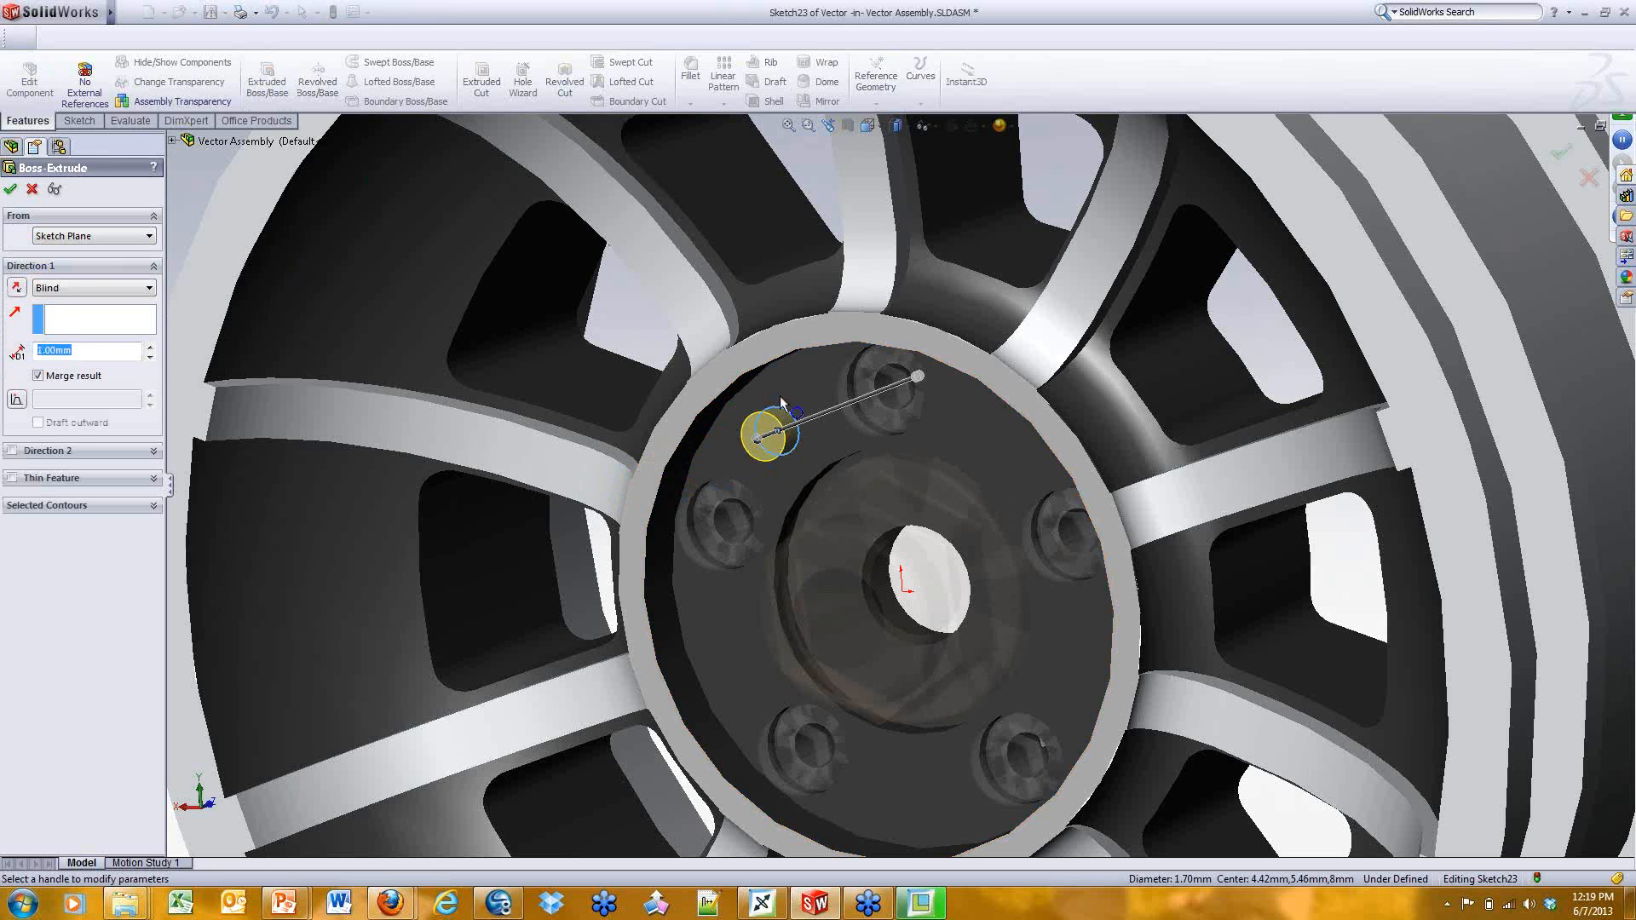
pyautogui.click(32, 189)
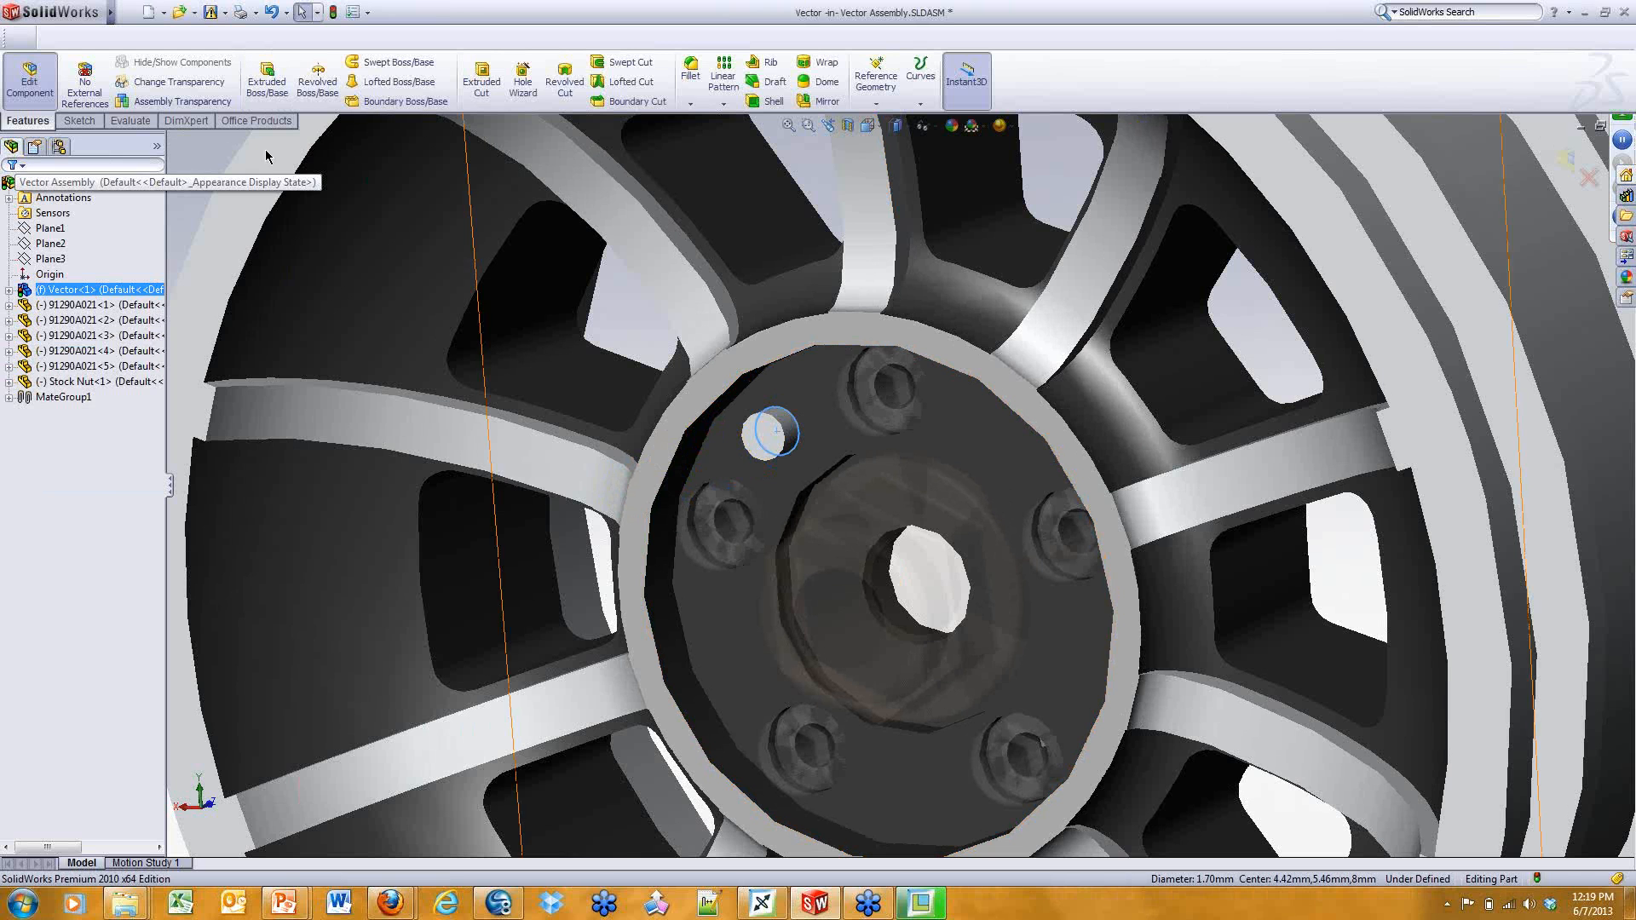
# Pattern the small boss circularly around the hub axis with 5 equally spaced instances over 360 degrees.
pyautogui.click(724, 103)
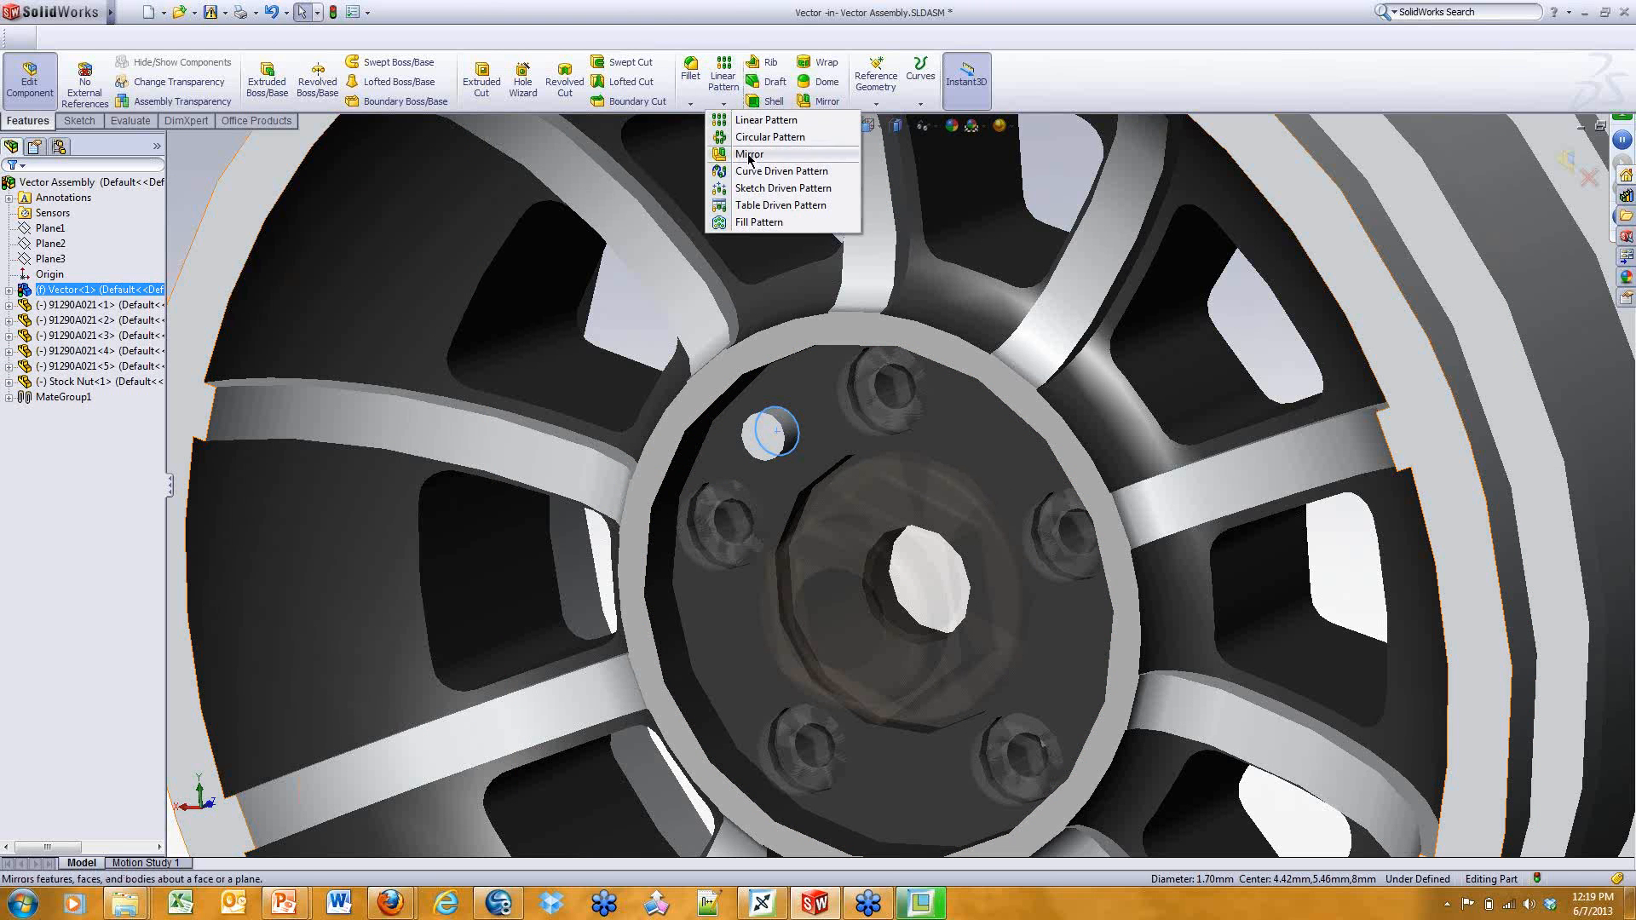
pyautogui.click(769, 138)
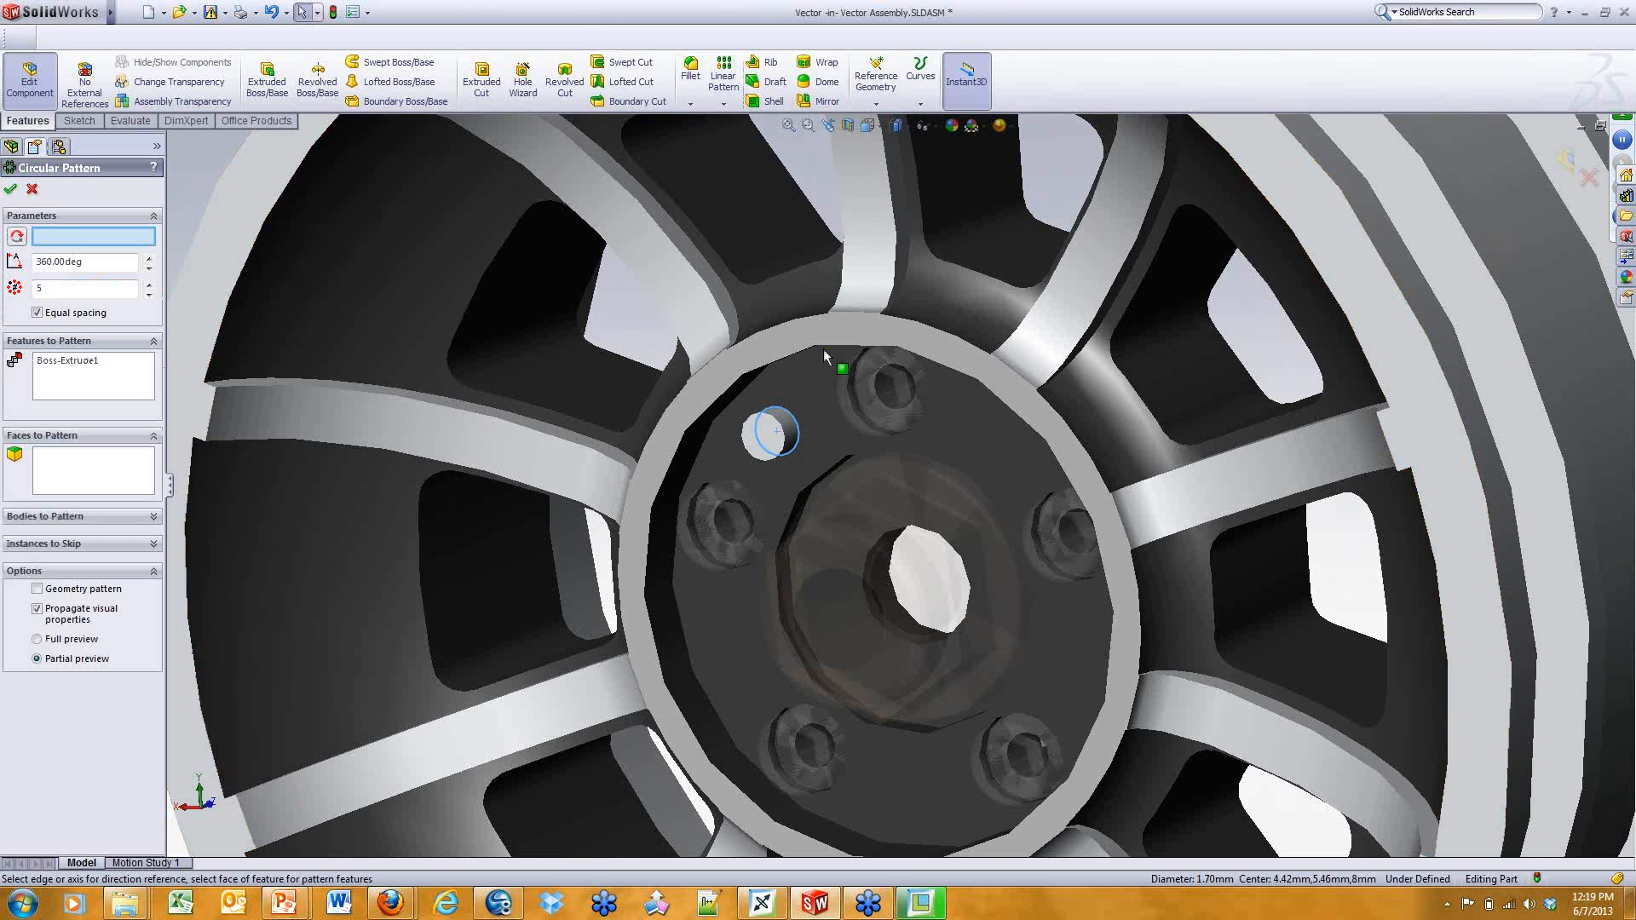
pyautogui.click(882, 605)
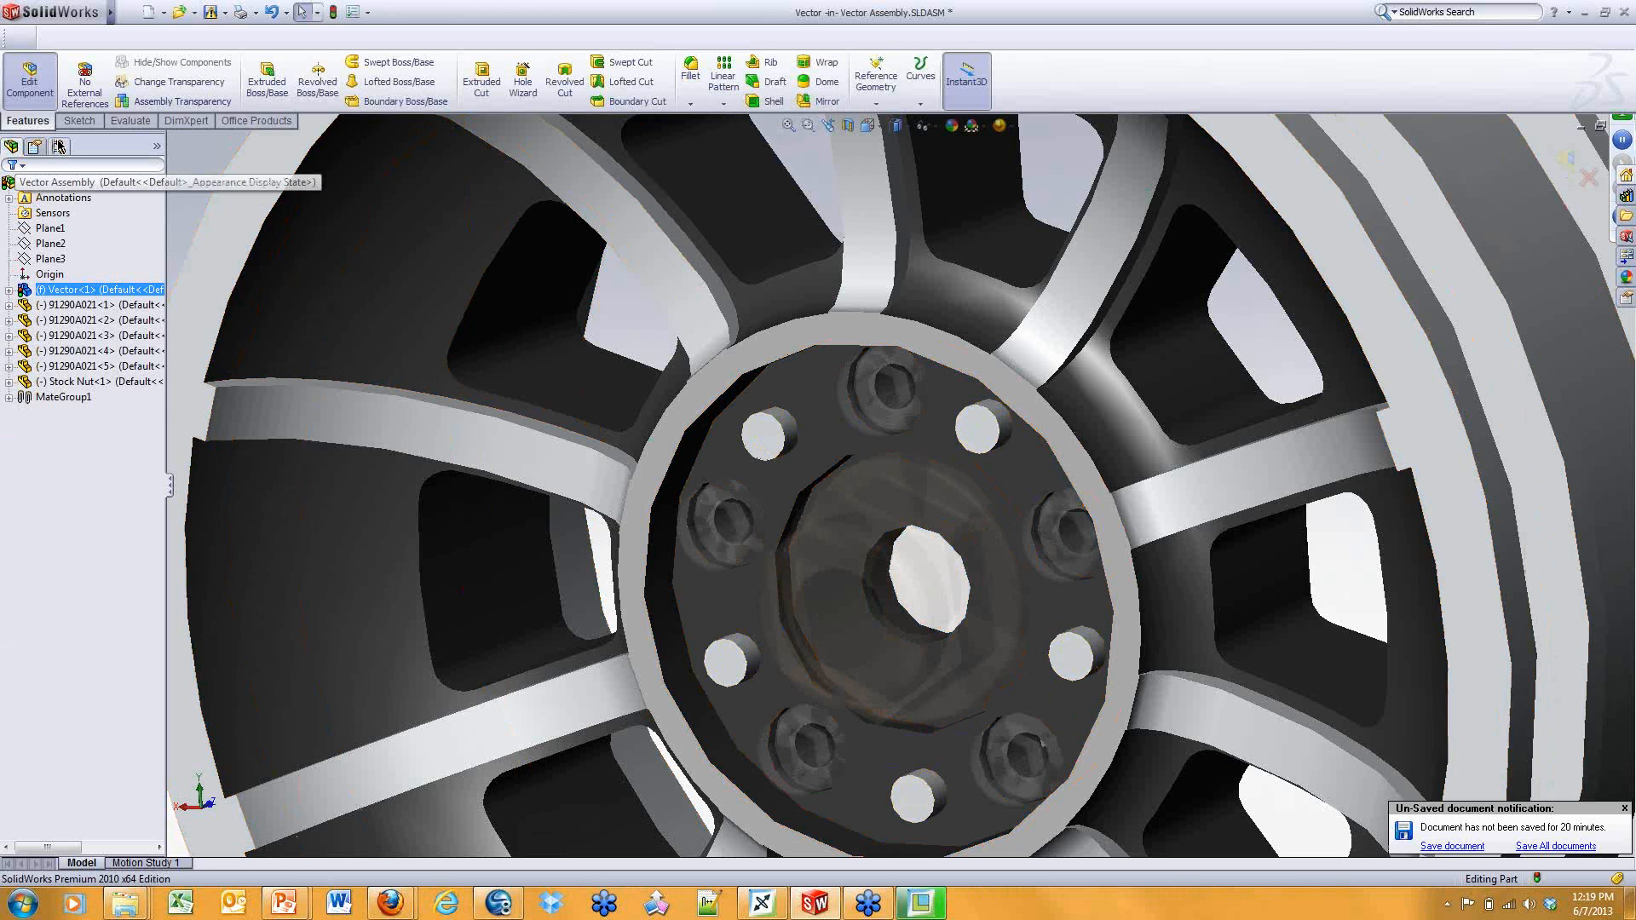
# Finish editing the wheel part, return to the top-level assembly and save the Vector Assembly.
pyautogui.click(30, 81)
pyautogui.scroll(5, 879, 309)
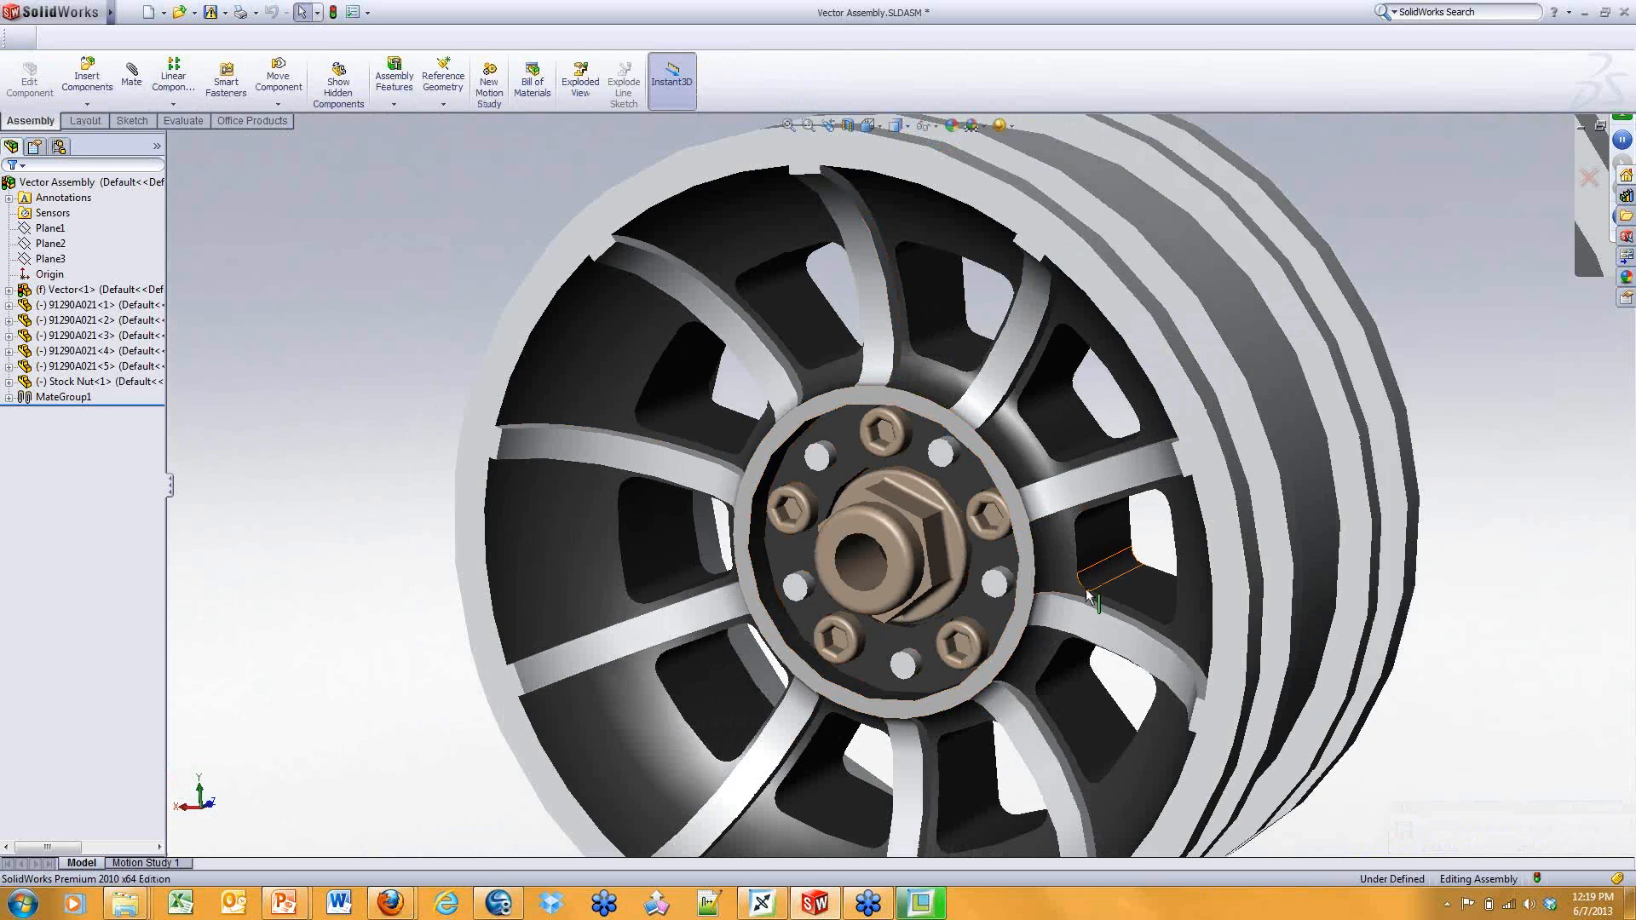
pyautogui.scroll(2, 1091, 593)
pyautogui.scroll(-3, 964, 584)
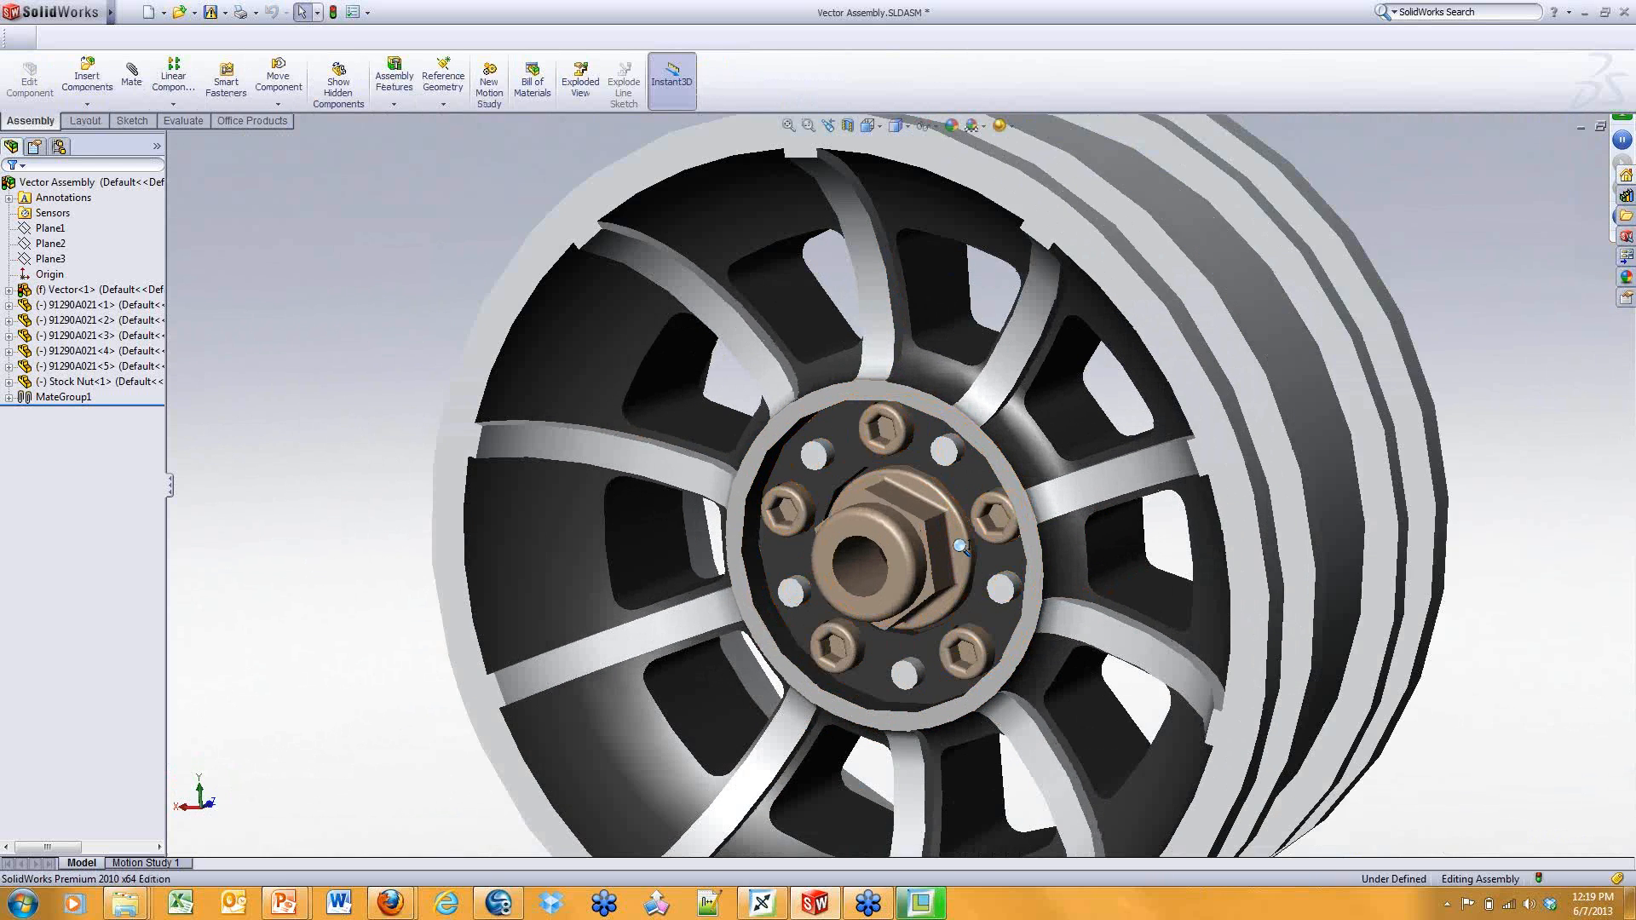
pyautogui.scroll(4, 961, 596)
pyautogui.press('Escape')
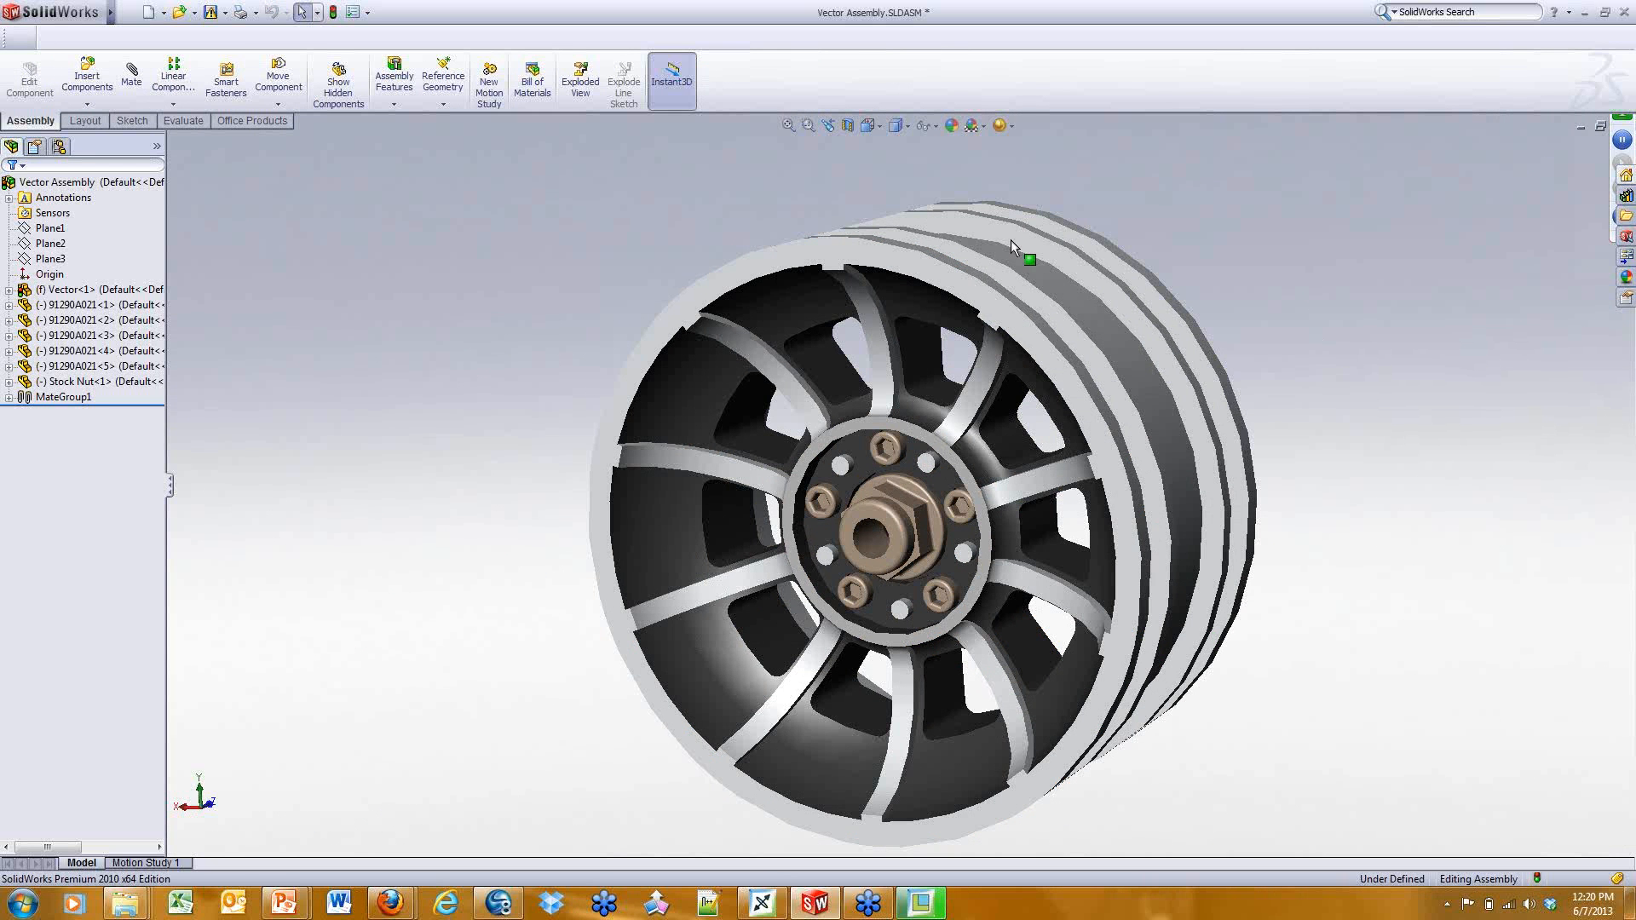
pyautogui.click(210, 12)
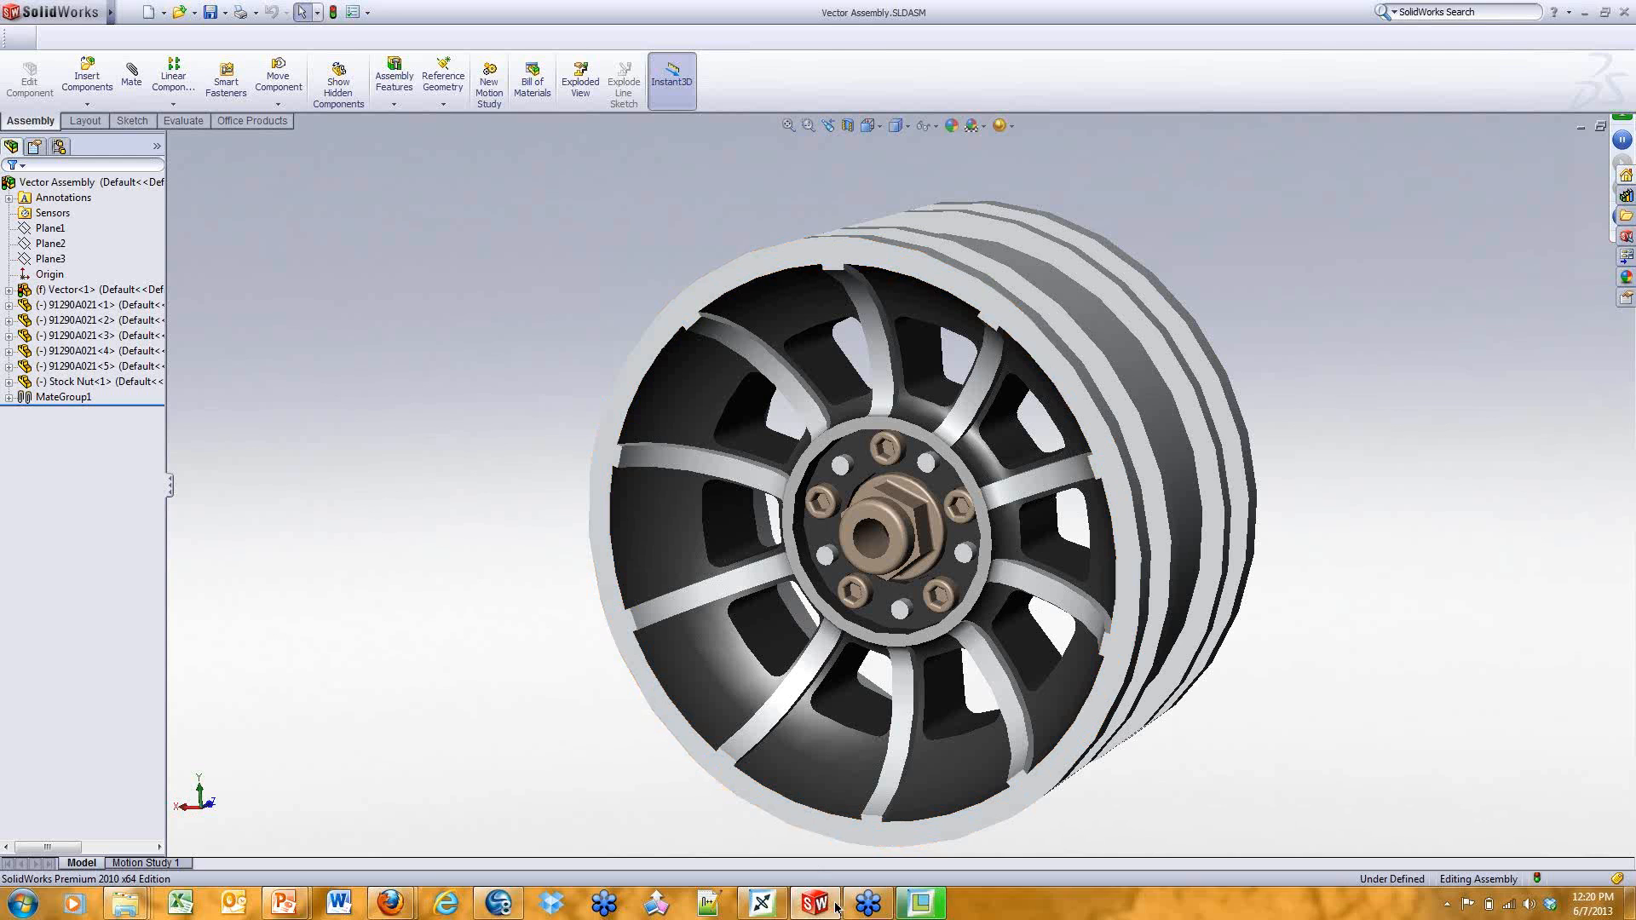
# Switch to Creo Parametric and check the Associative Topology Bus status of the Vector Assembly, reading the full report before closing it.
pyautogui.click(916, 914)
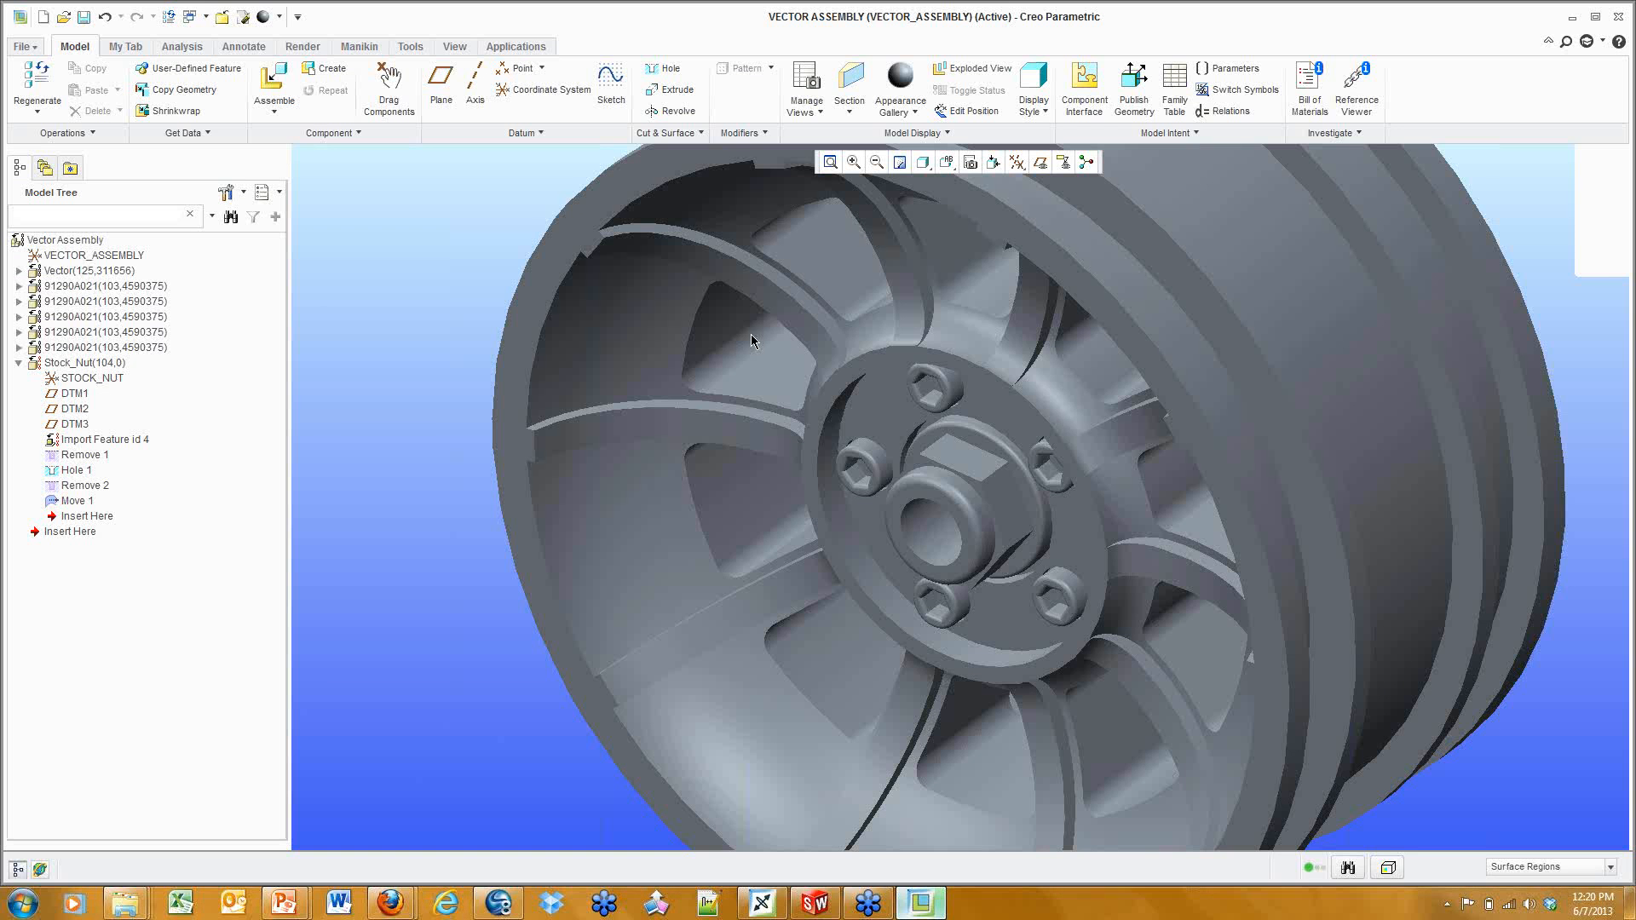
pyautogui.click(19, 363)
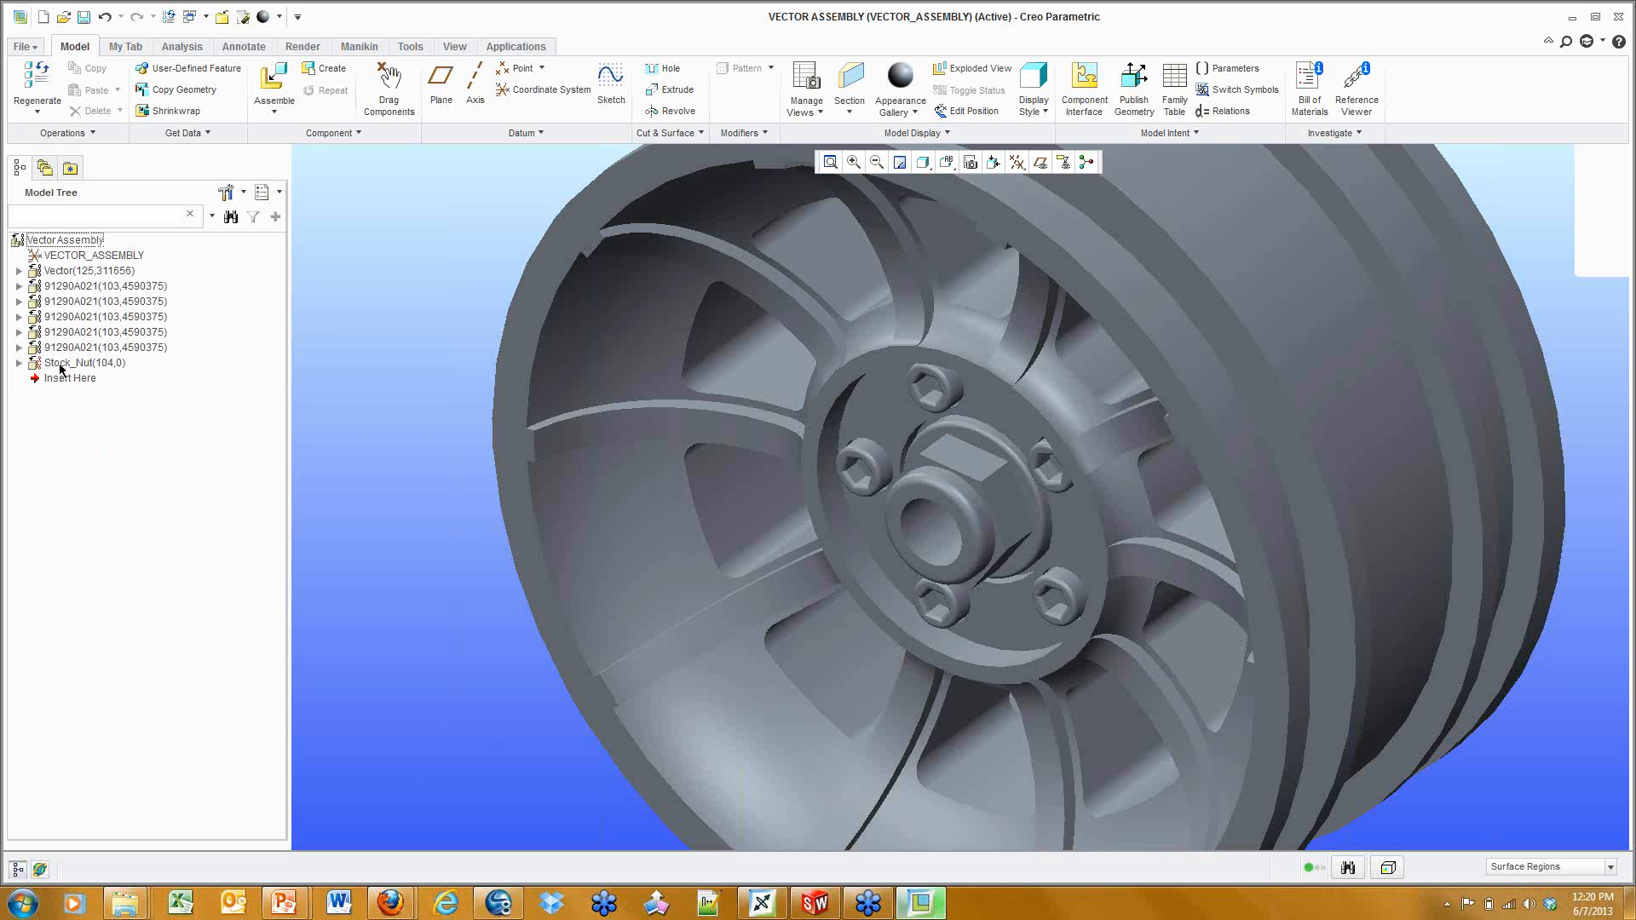
pyautogui.rightClick(70, 242)
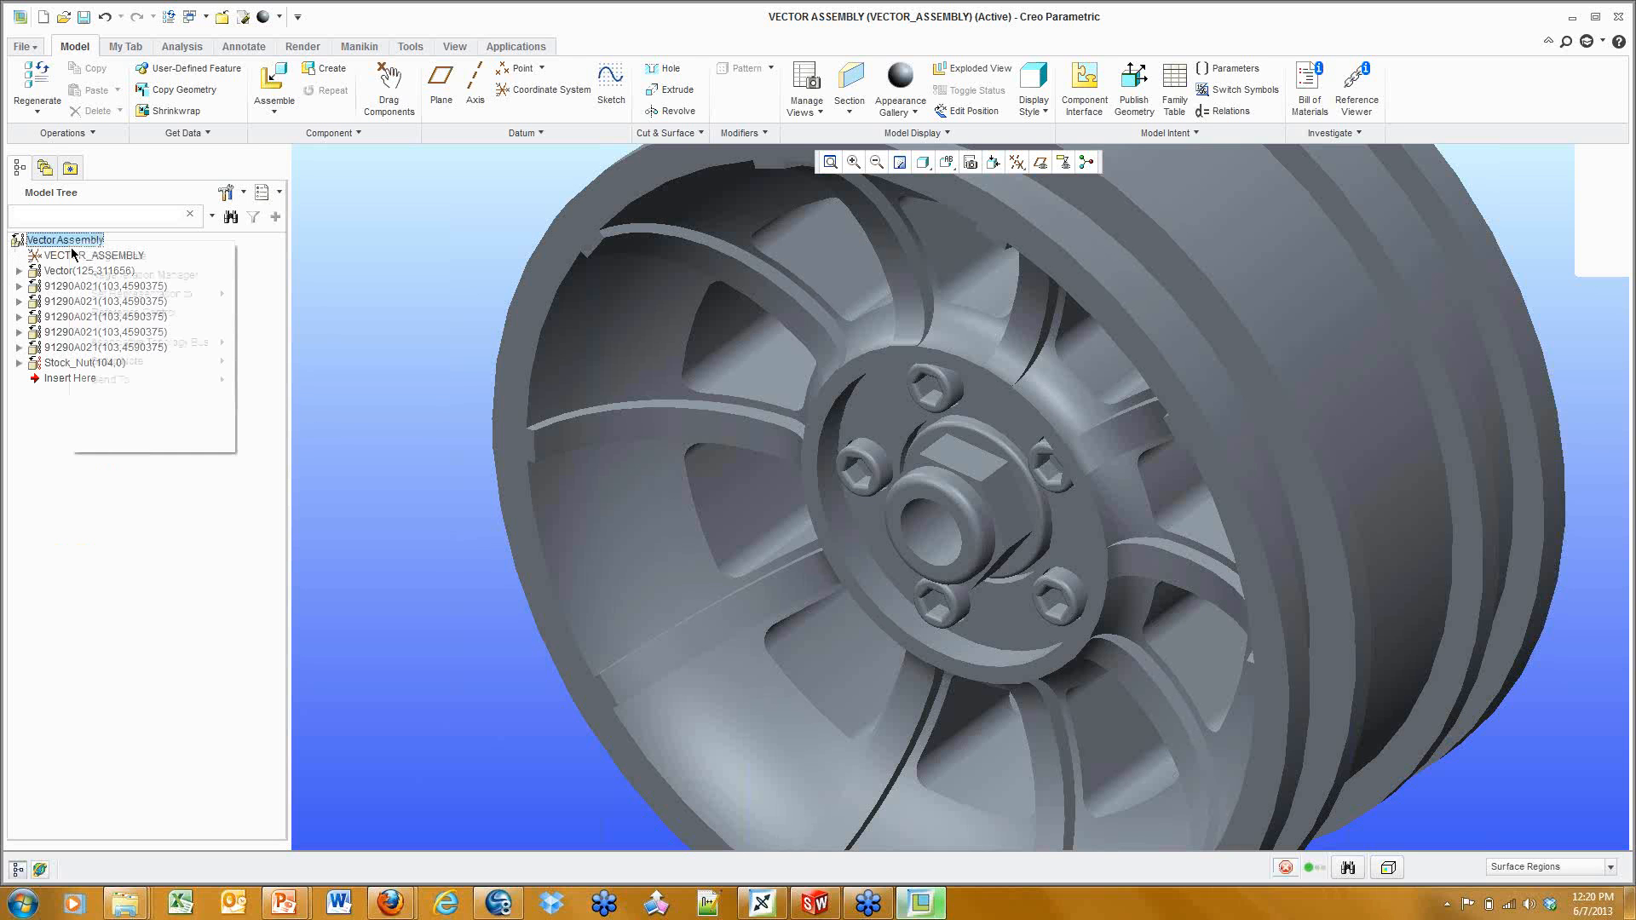
pyautogui.moveTo(97, 346)
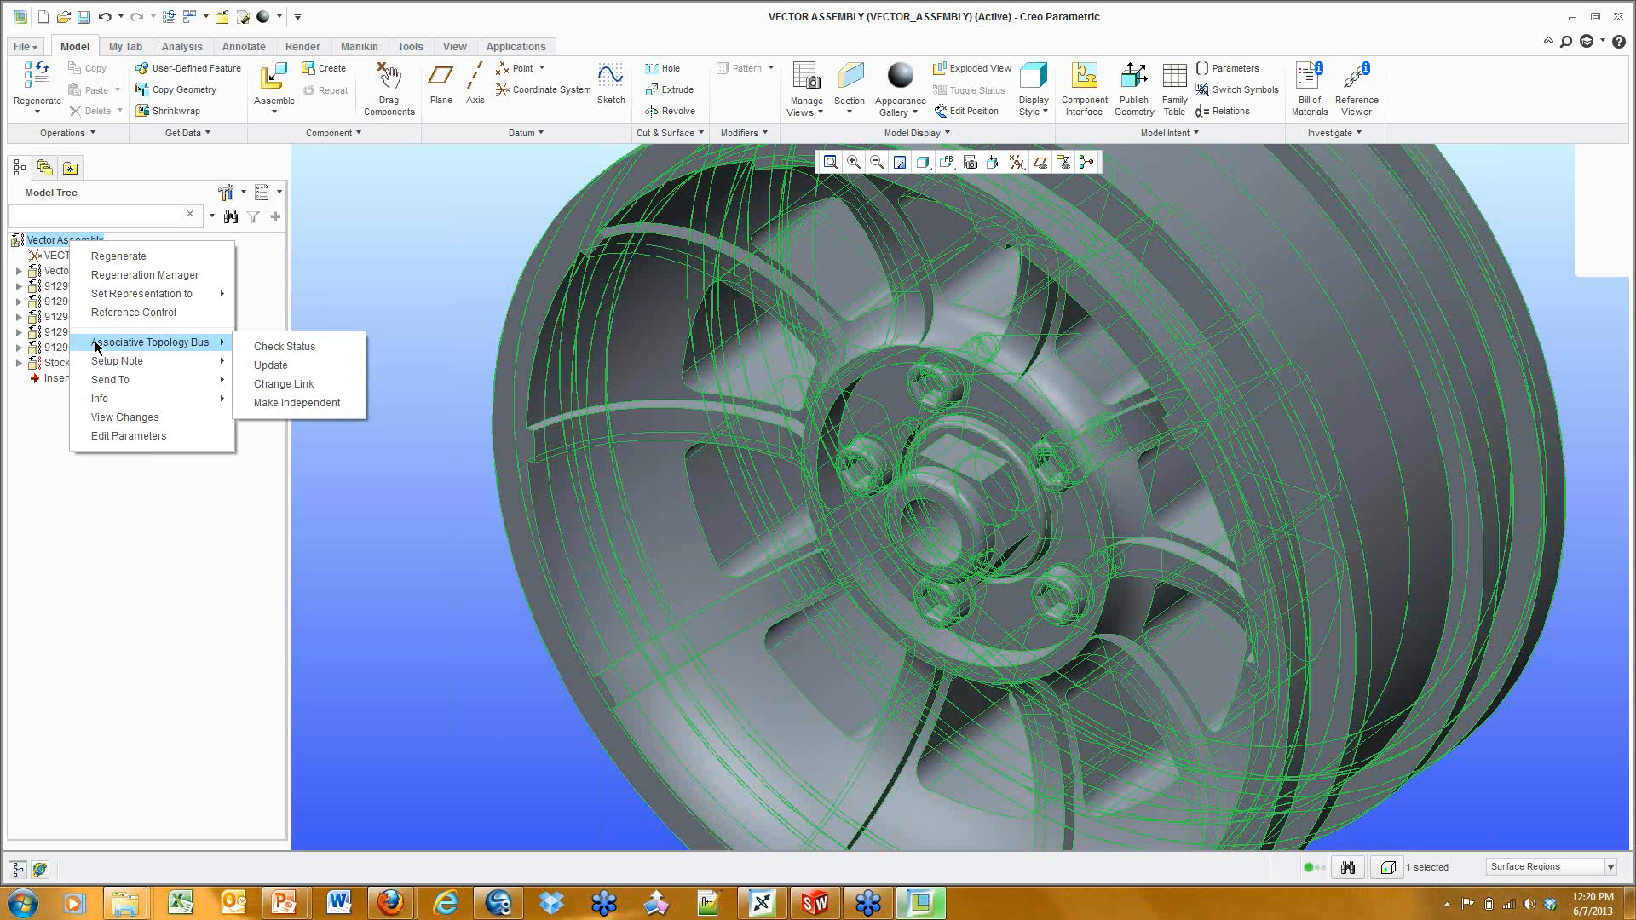
pyautogui.click(285, 346)
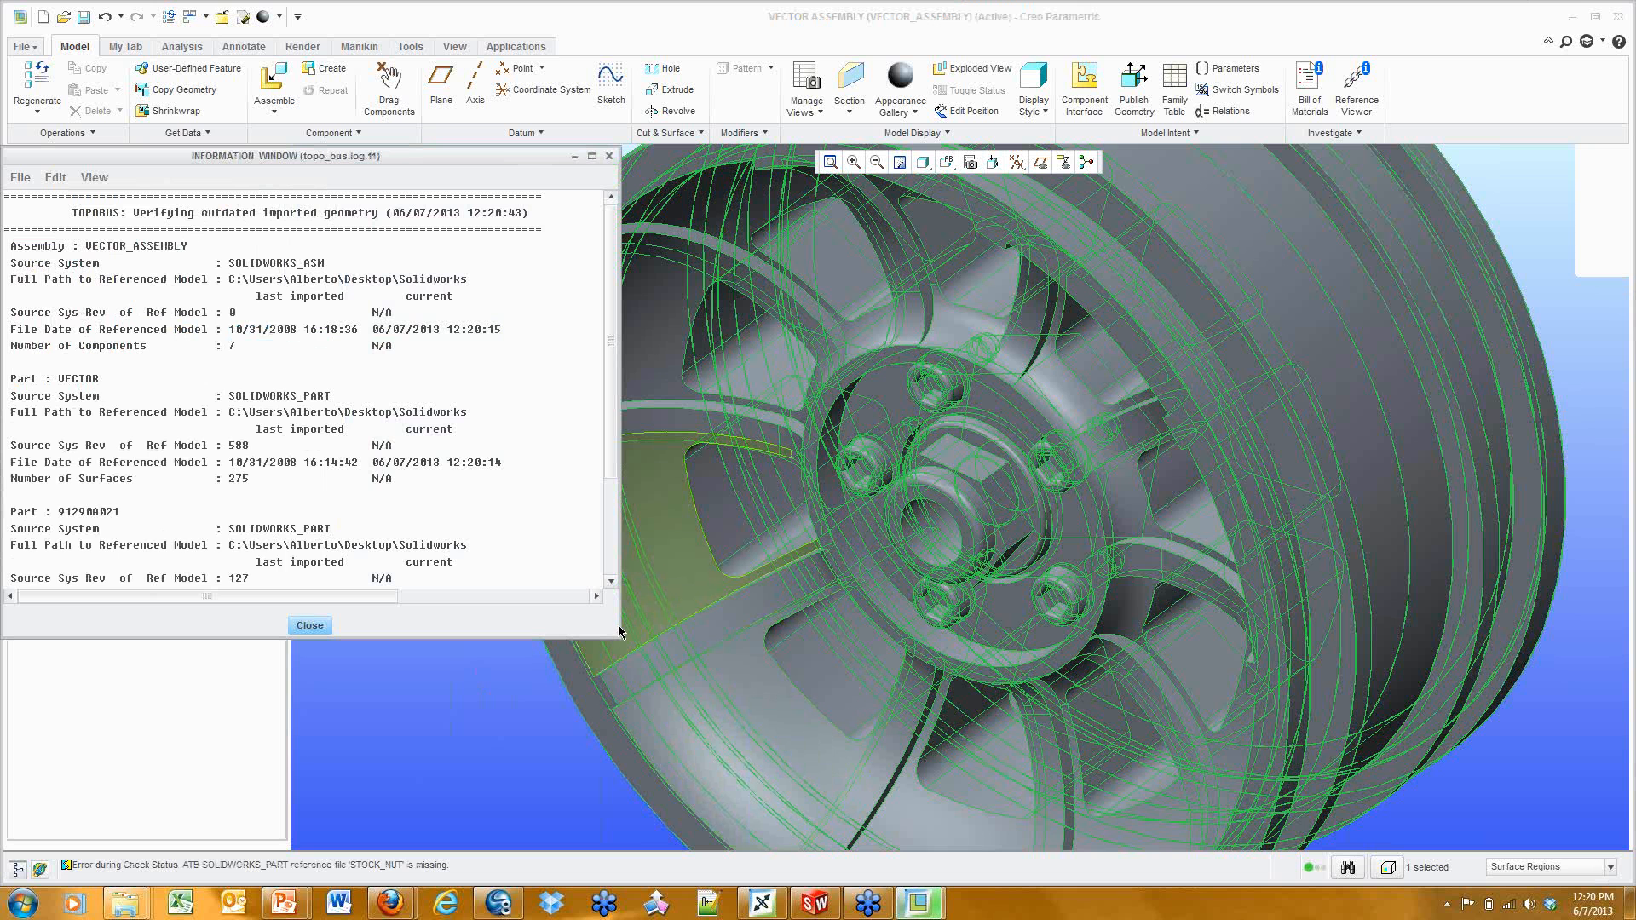
pyautogui.moveTo(618, 635); pyautogui.dragTo(632, 827)
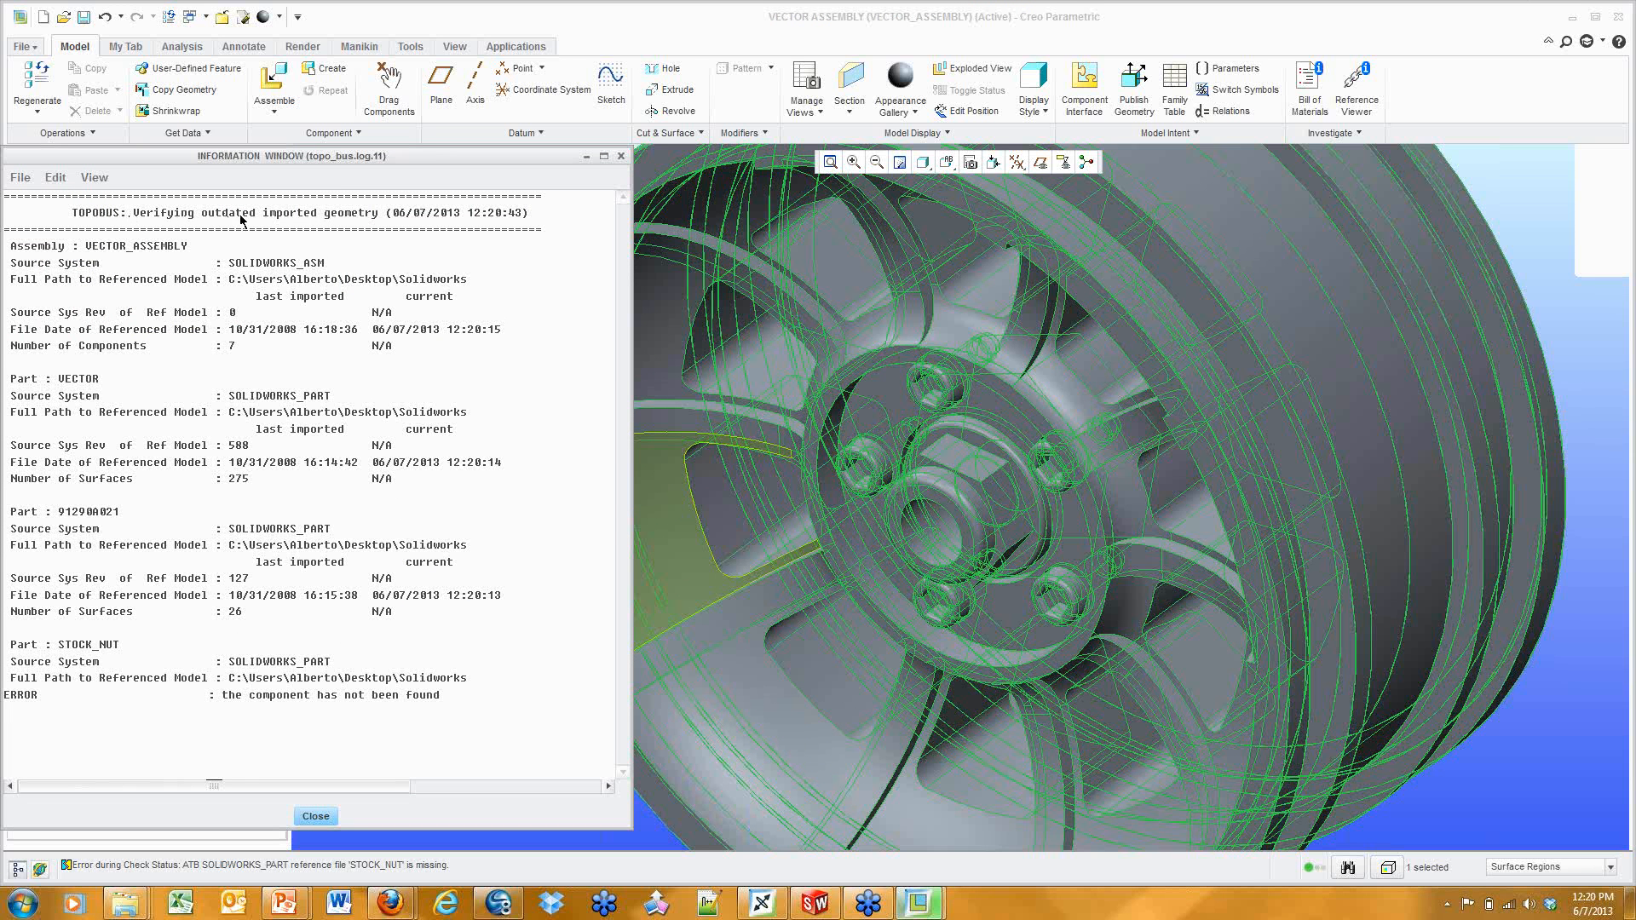
pyautogui.click(621, 157)
# Update the Vector Assembly through the Associative Topology Bus.
pyautogui.rightClick(49, 241)
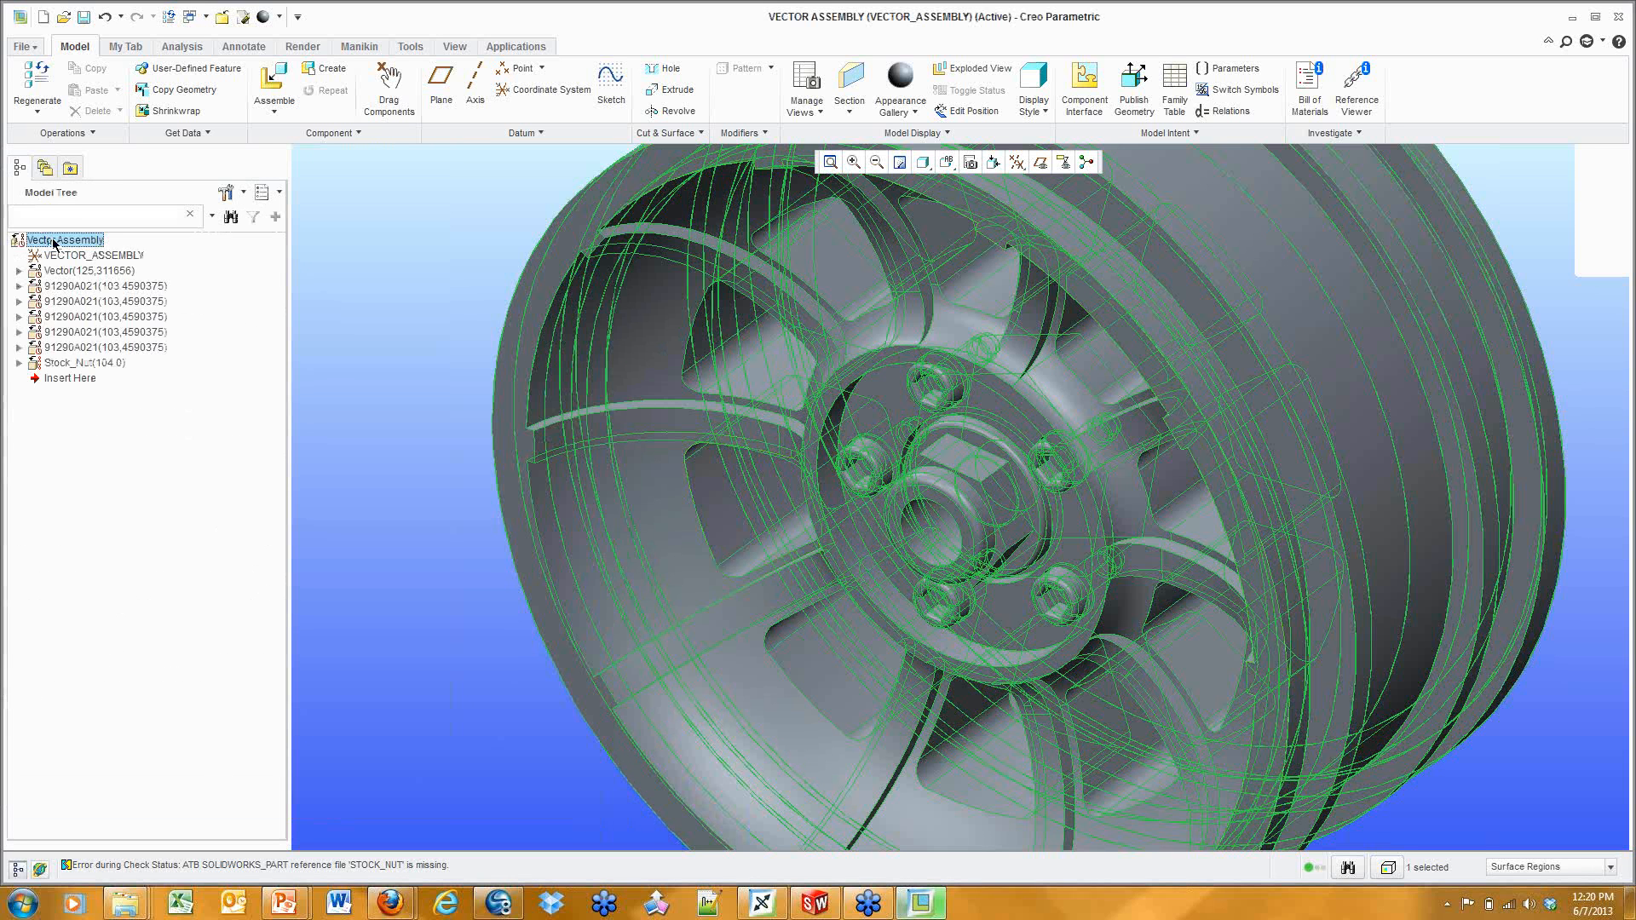
pyautogui.moveTo(205, 340)
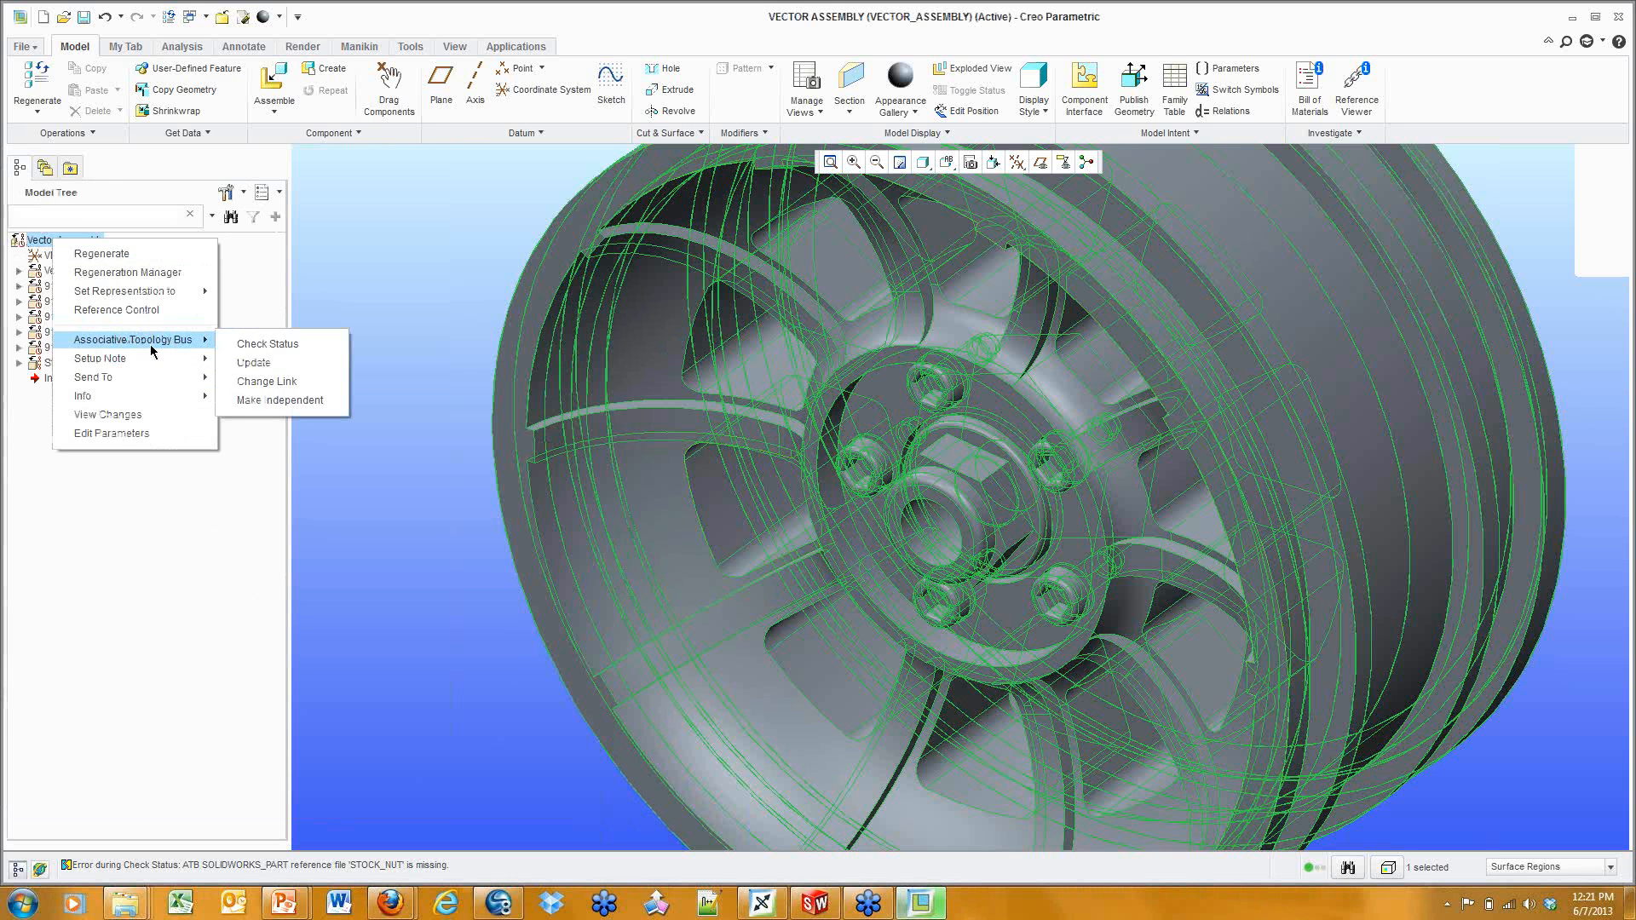
pyautogui.click(255, 362)
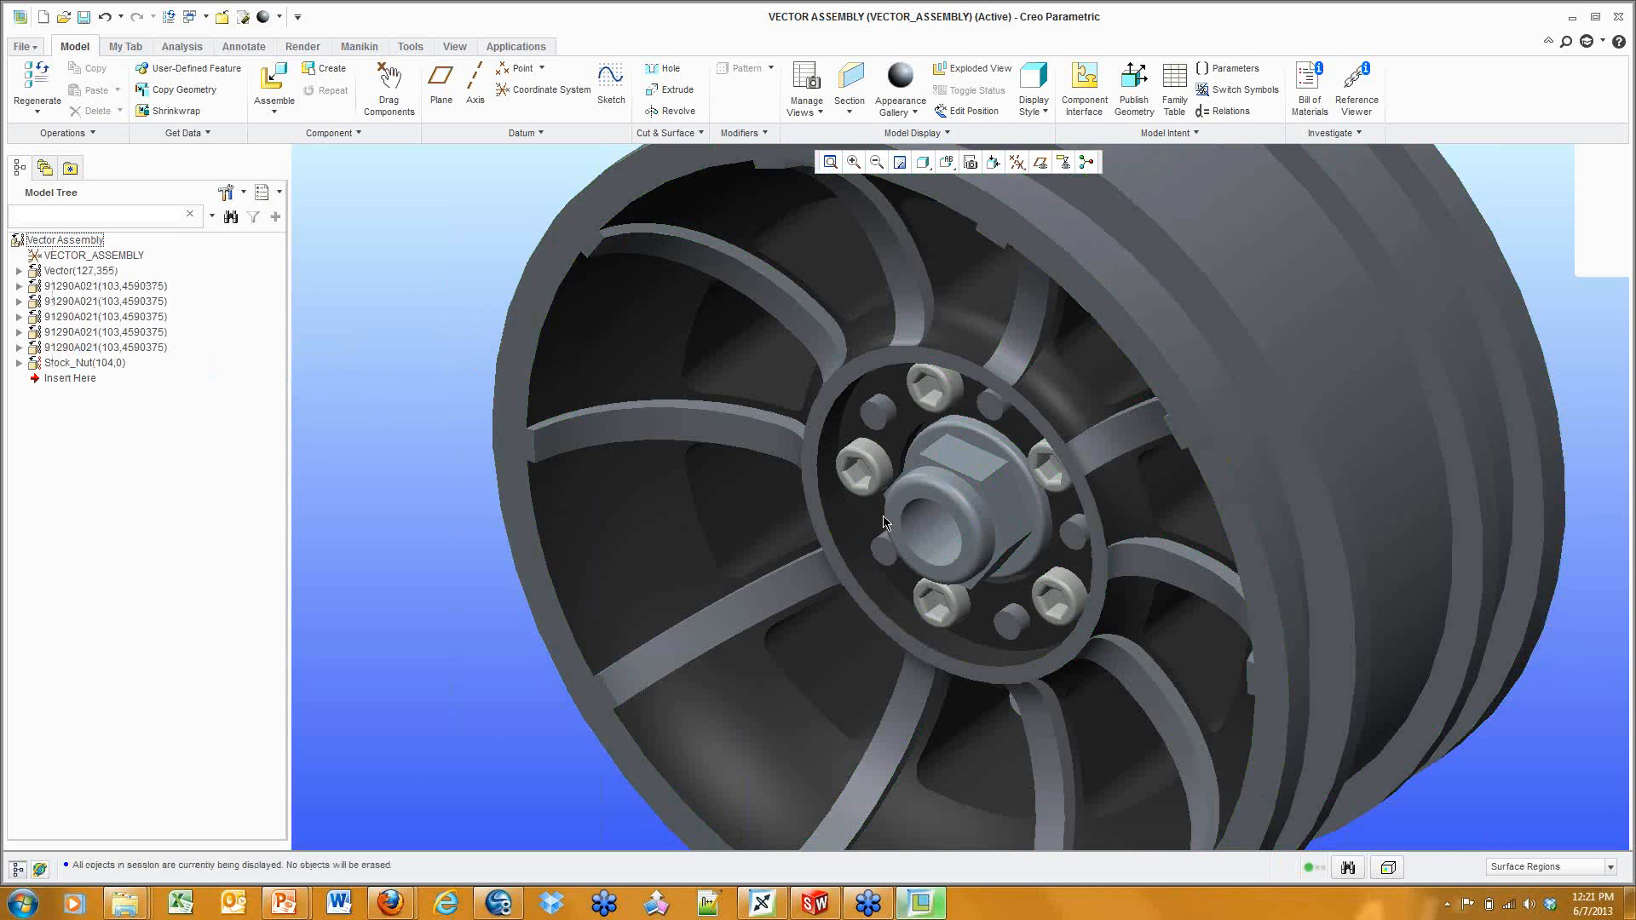
# Examine the updated wheel hub, its small bosses and the edited nut up close, and the whole wheel from the front.
pyautogui.scroll(-2, 914, 552)
pyautogui.scroll(2, 940, 565)
pyautogui.scroll(3, 941, 569)
pyautogui.moveTo(941, 569)
pyautogui.mouseDown(button='middle')
pyautogui.moveTo(1019, 516)
pyautogui.moveTo(974, 555)
pyautogui.mouseUp(button='middle')
pyautogui.scroll(-2, 970, 552)
pyautogui.scroll(-2, 970, 552)
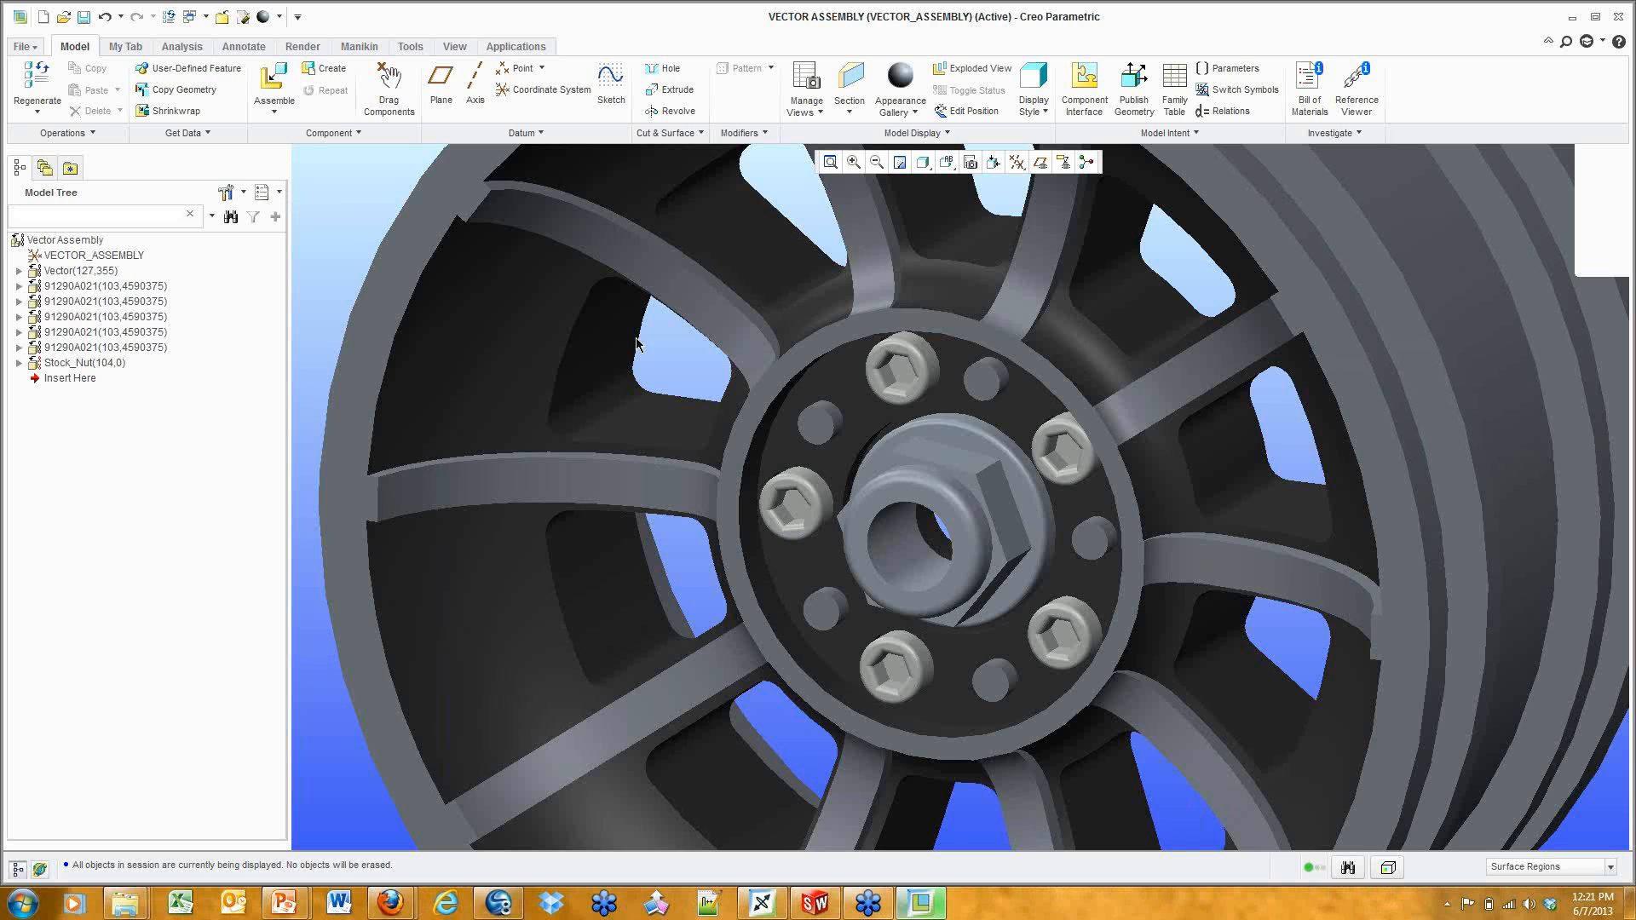
pyautogui.scroll(5, 641, 347)
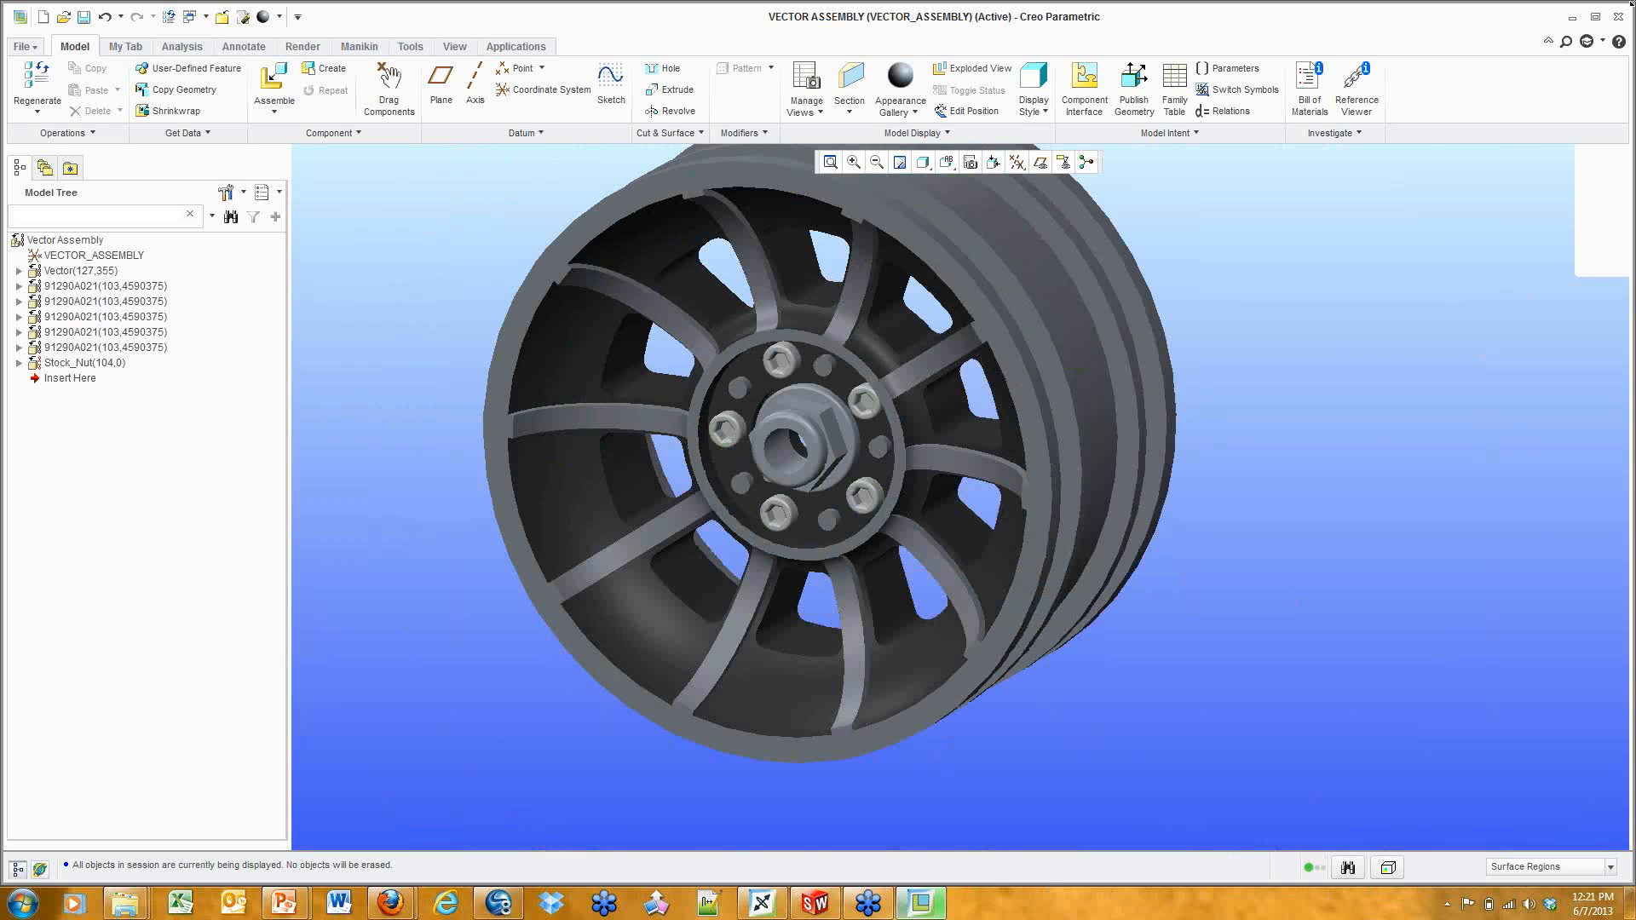
pyautogui.click(1608, 58)
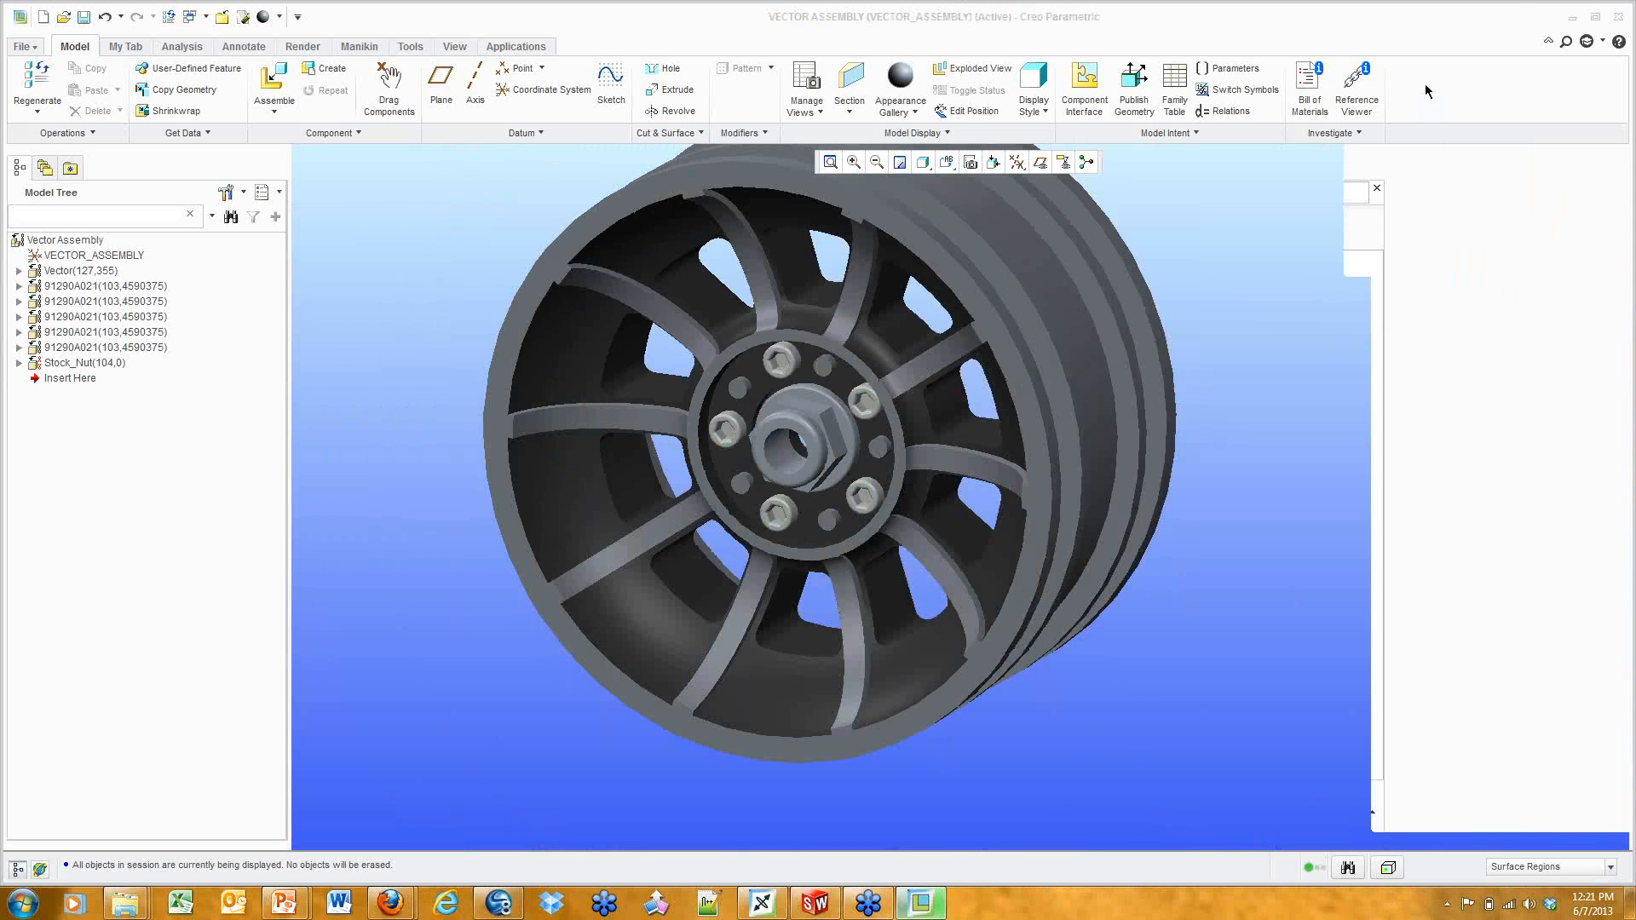
pyautogui.click(1023, 651)
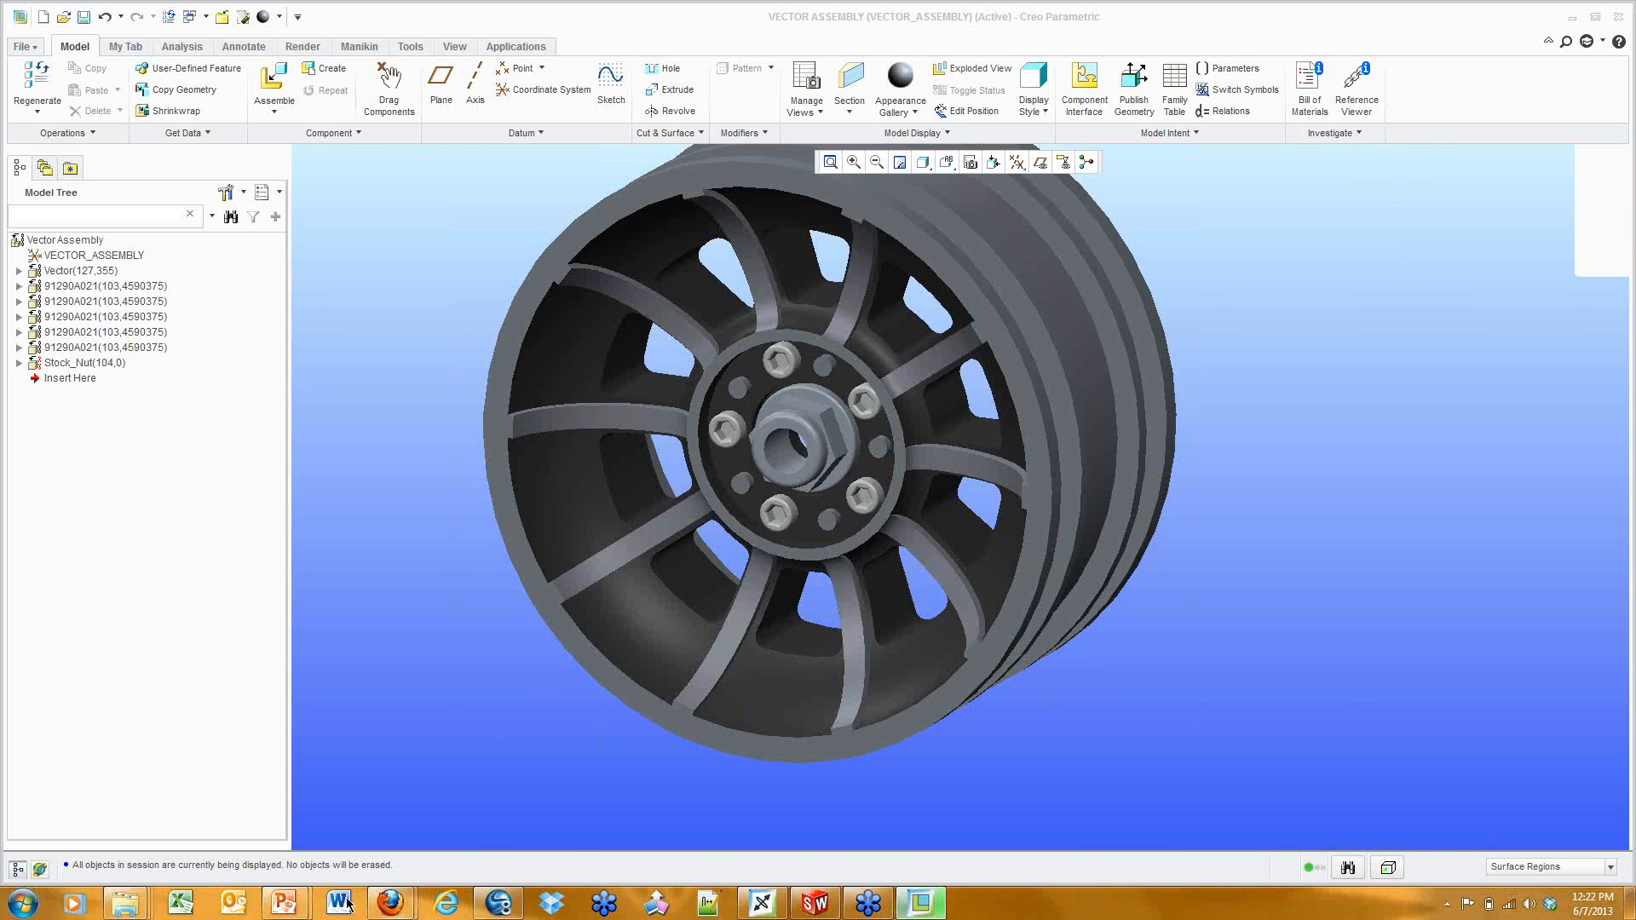
# Switch to the SolidWorks and Creo PowerPoint presentation and start the slide show from the Recap – FRT slide.
pyautogui.moveTo(286, 903)
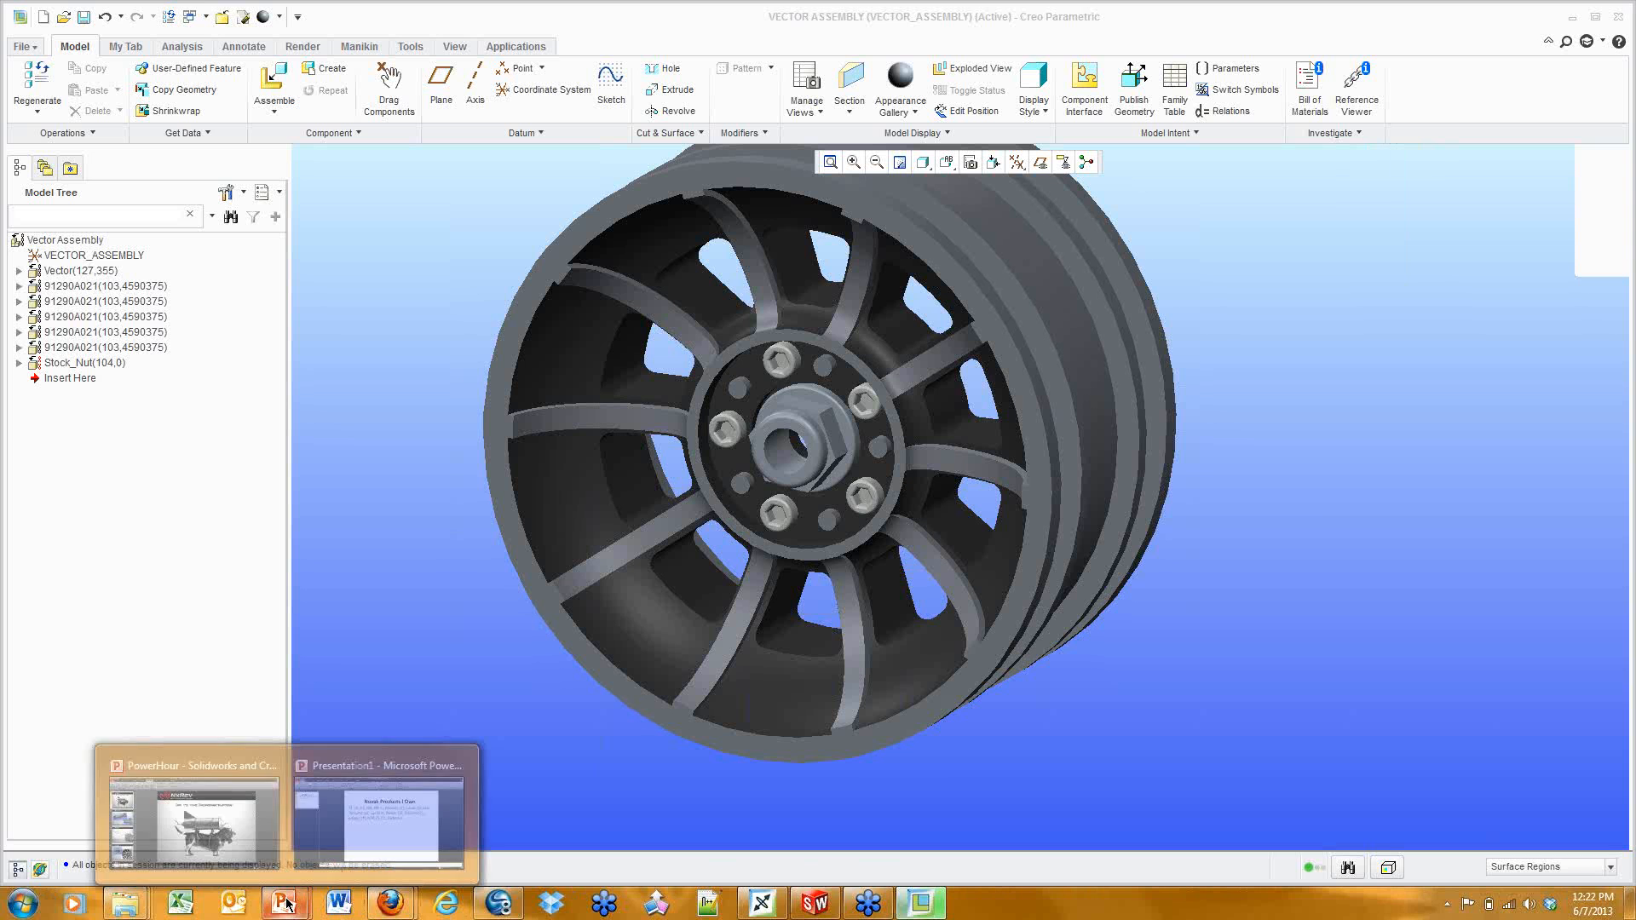
pyautogui.click(235, 812)
pyautogui.press('pagedown')
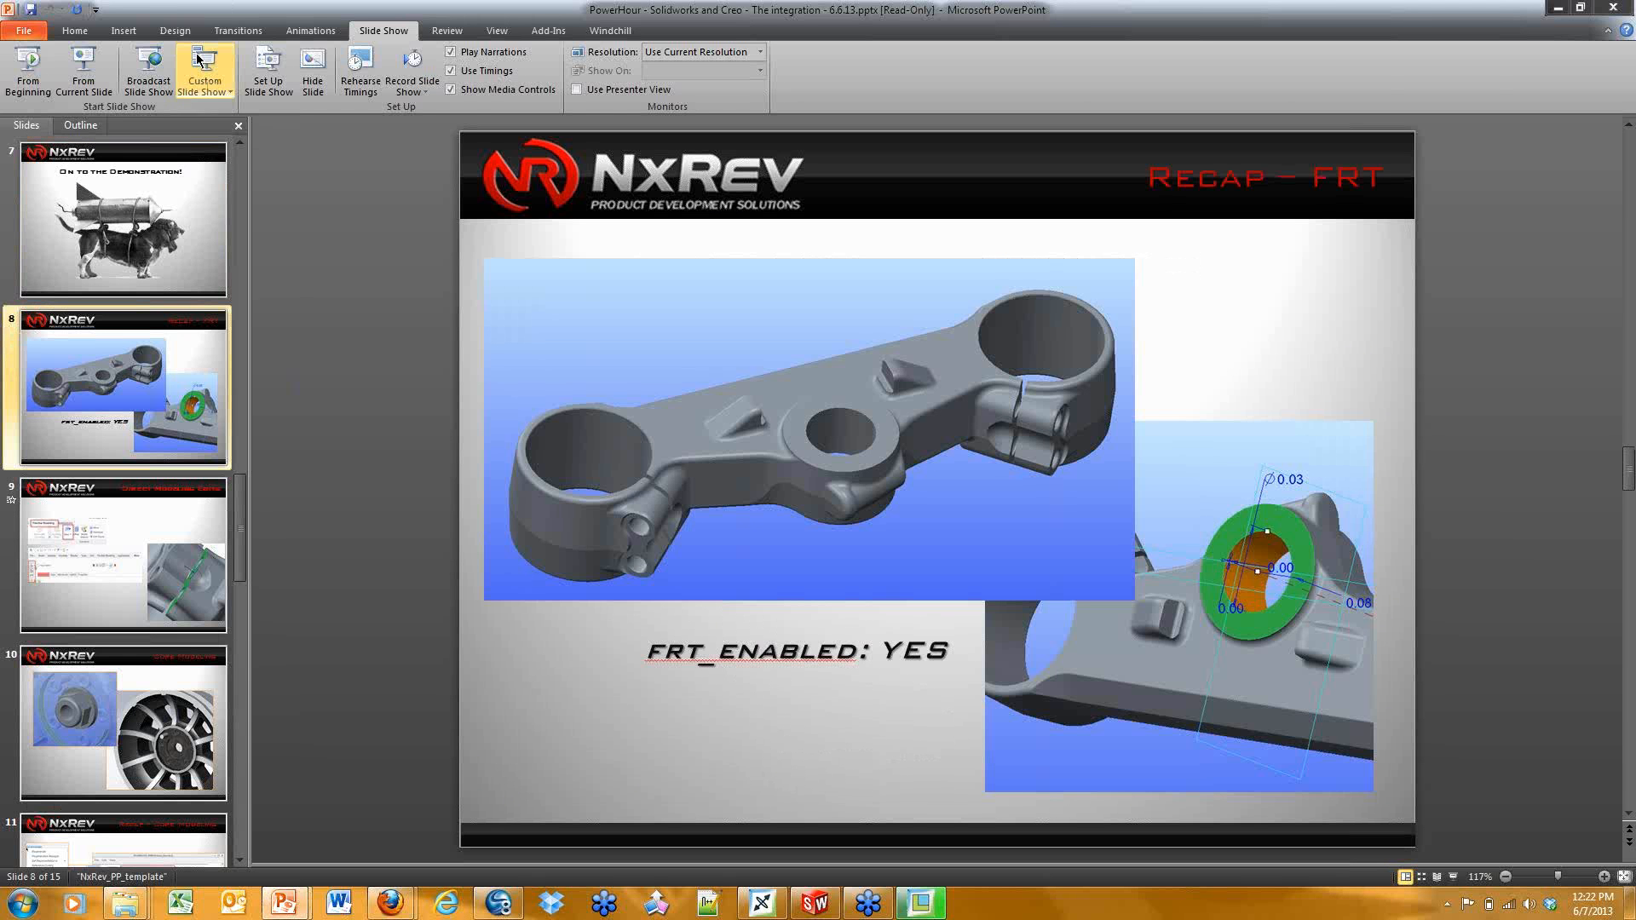
pyautogui.click(94, 81)
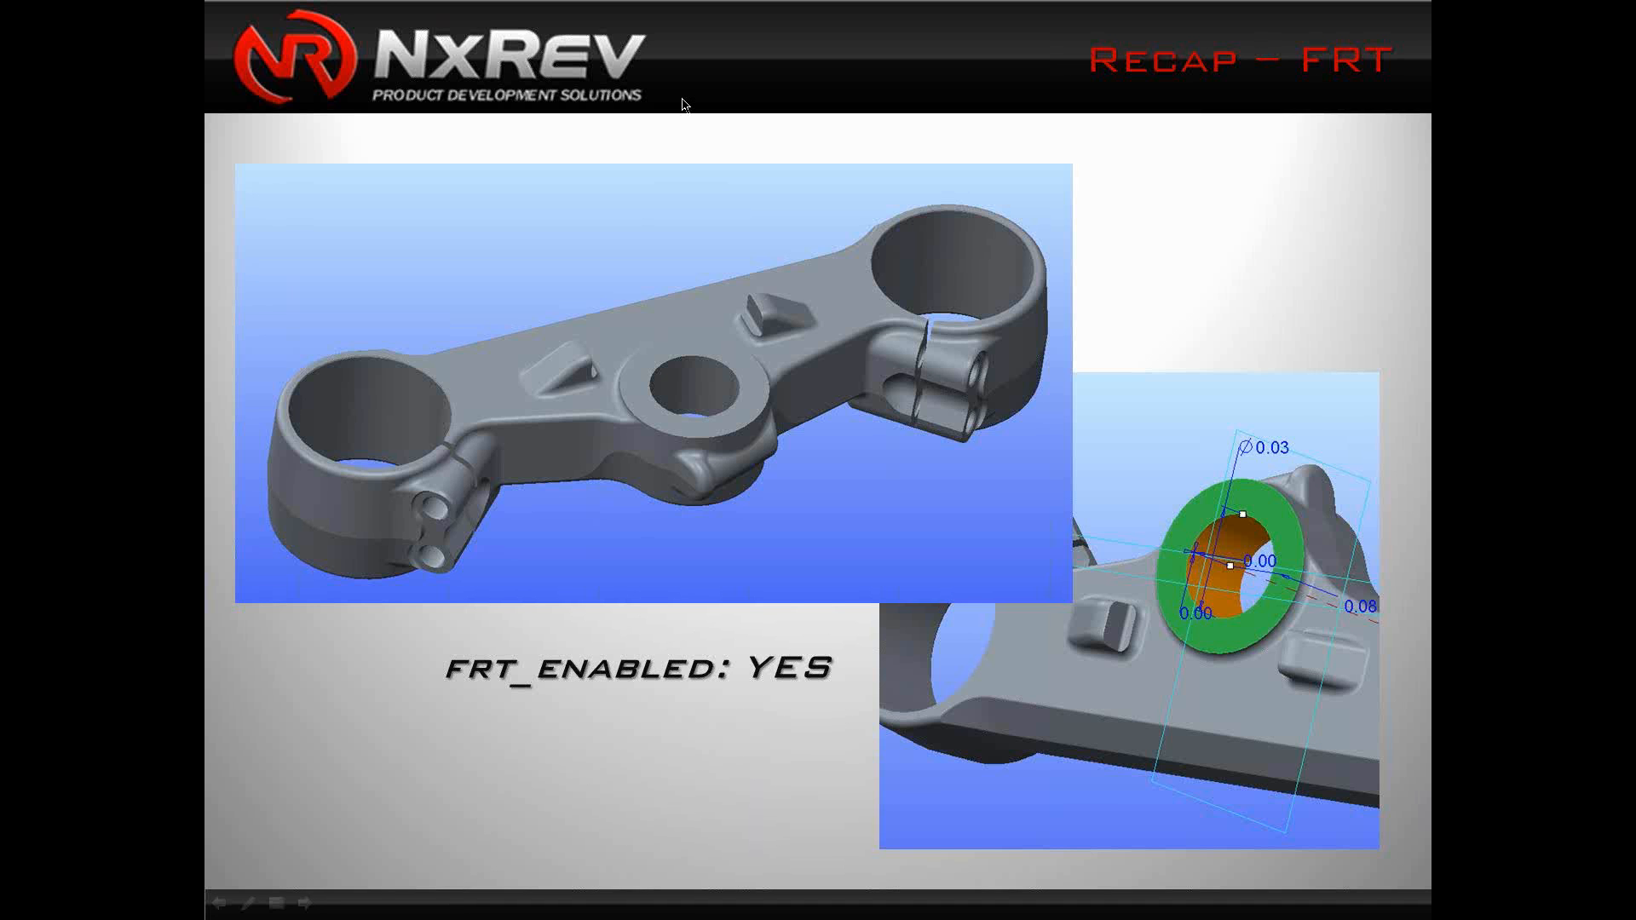